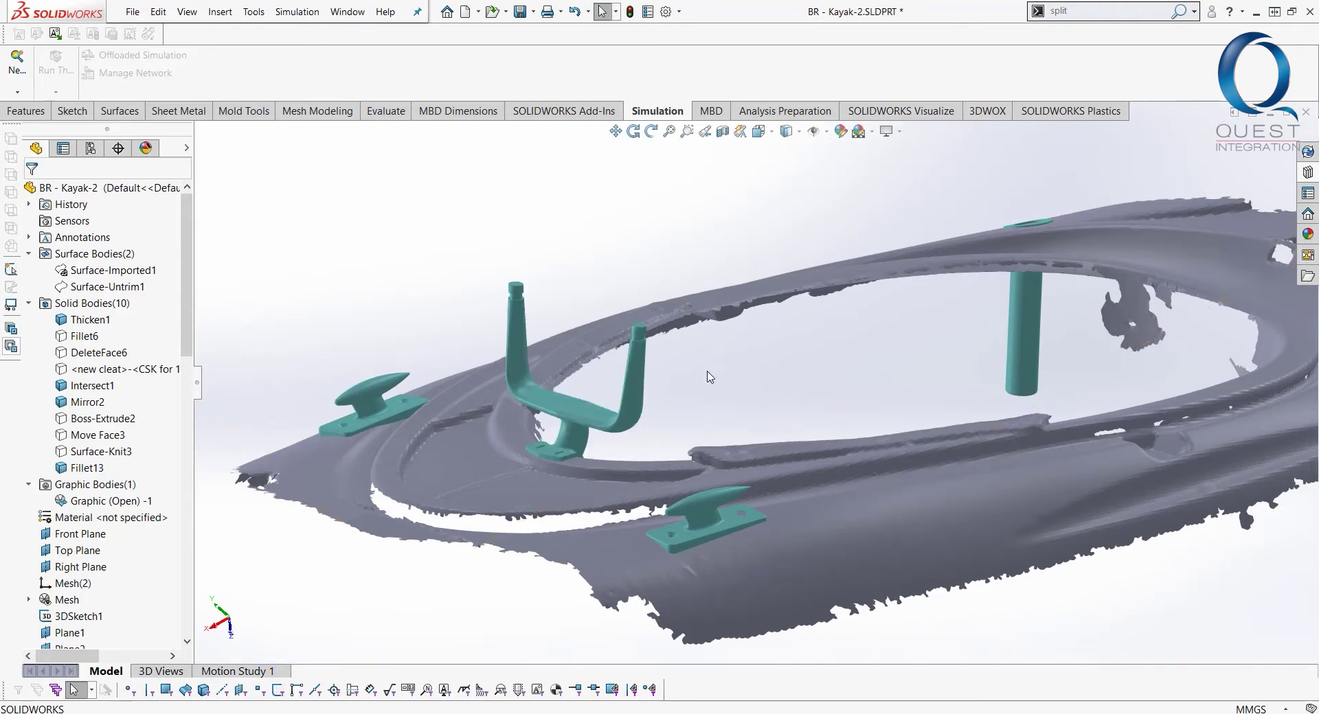
# Find the SLINGSHOT BASE feature in the model history and roll the model back to just before it
pyautogui.scroll(-6, 651, 412)
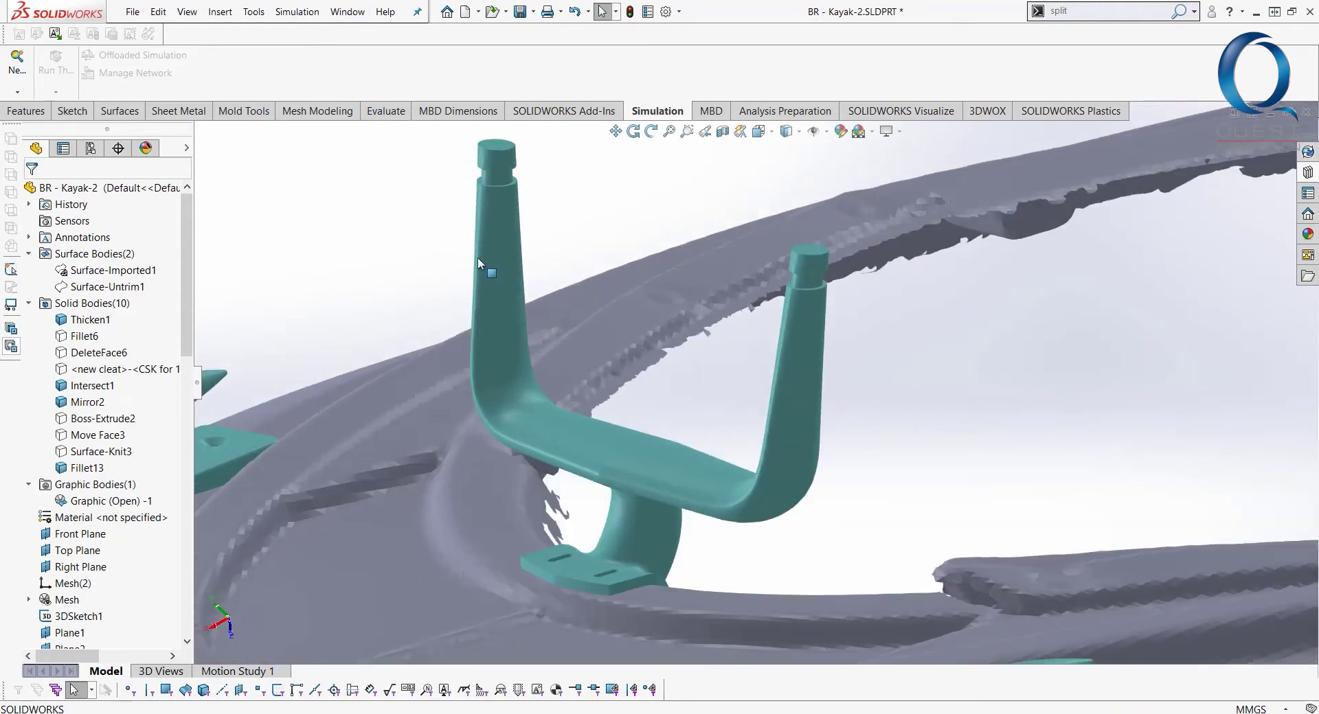
pyautogui.scroll(-4, 592, 572)
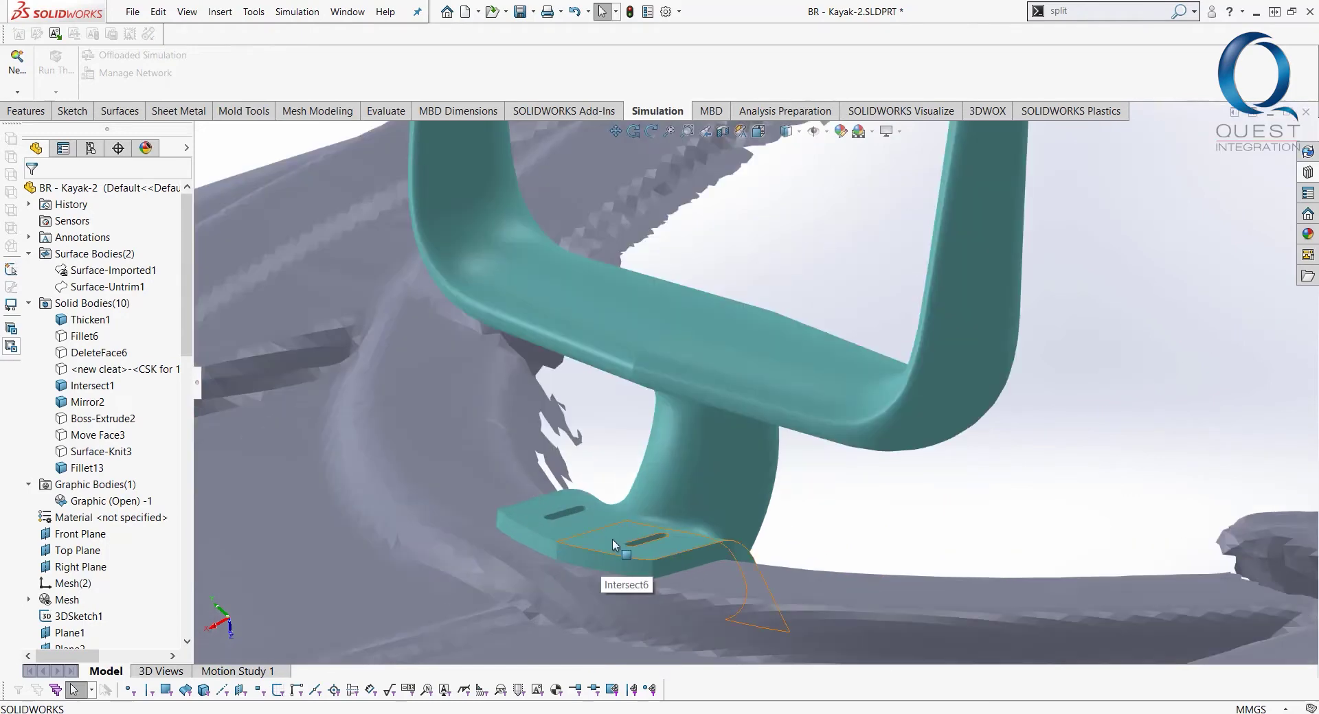
pyautogui.click(606, 542)
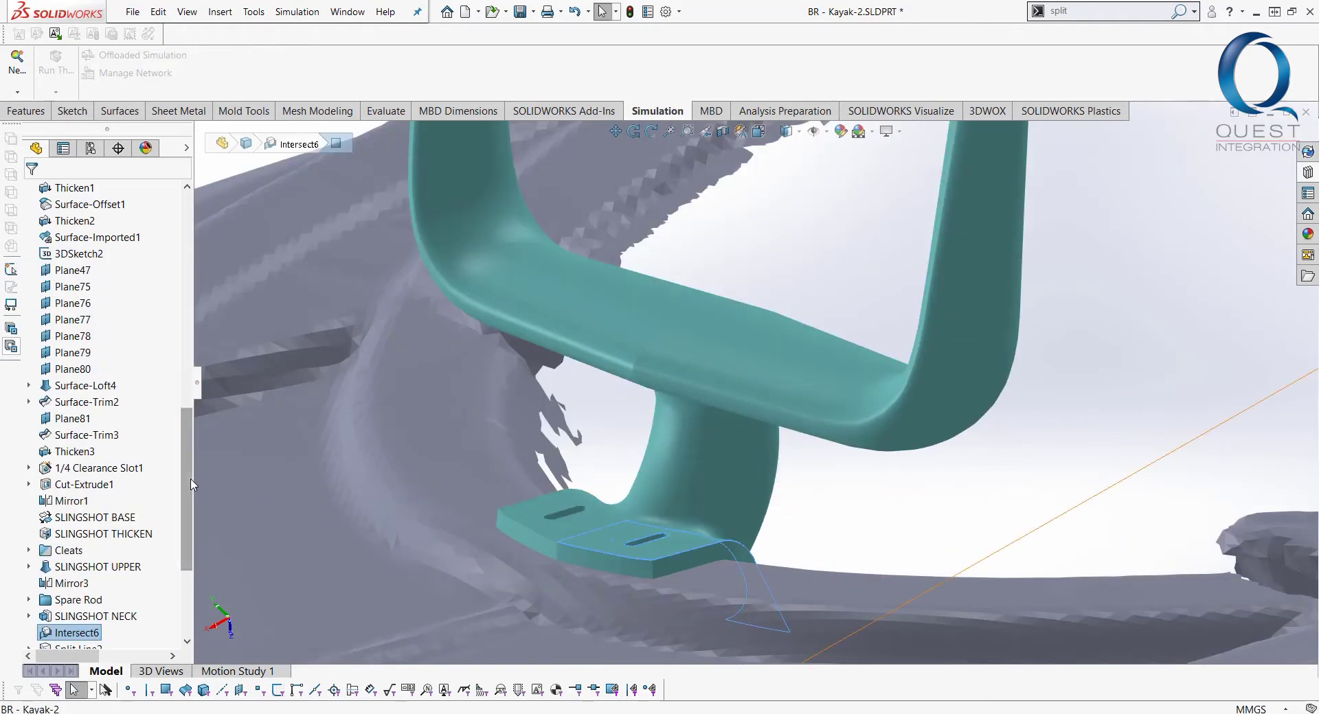
pyautogui.moveTo(187, 458); pyautogui.dragTo(196, 273)
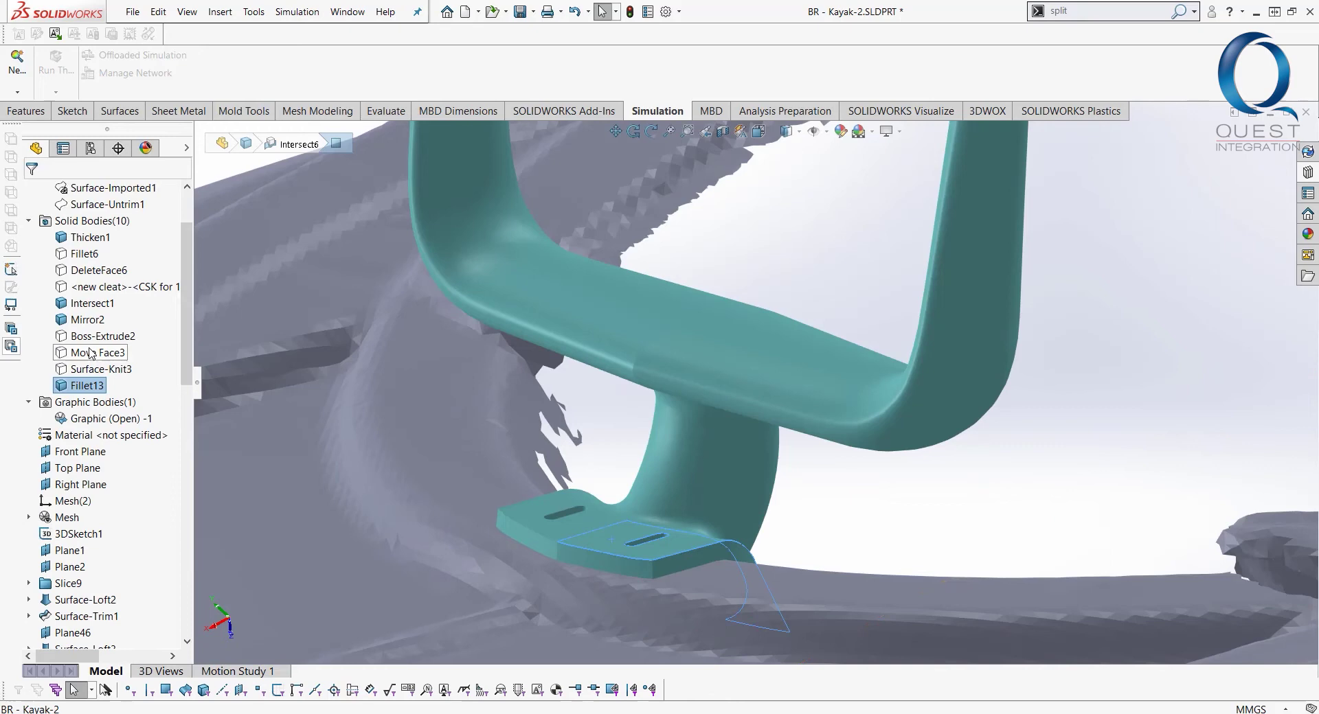
pyautogui.scroll(-5, 81, 468)
pyautogui.scroll(-4, 77, 495)
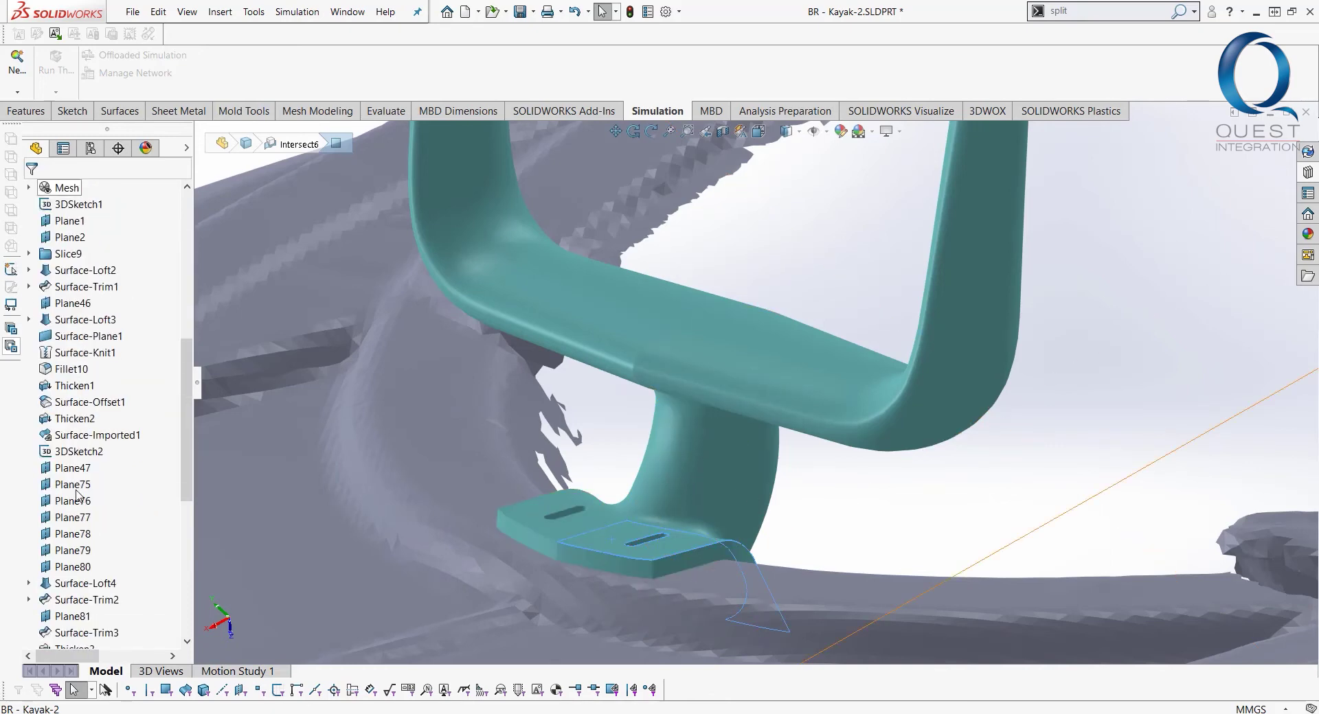
pyautogui.click(90, 618)
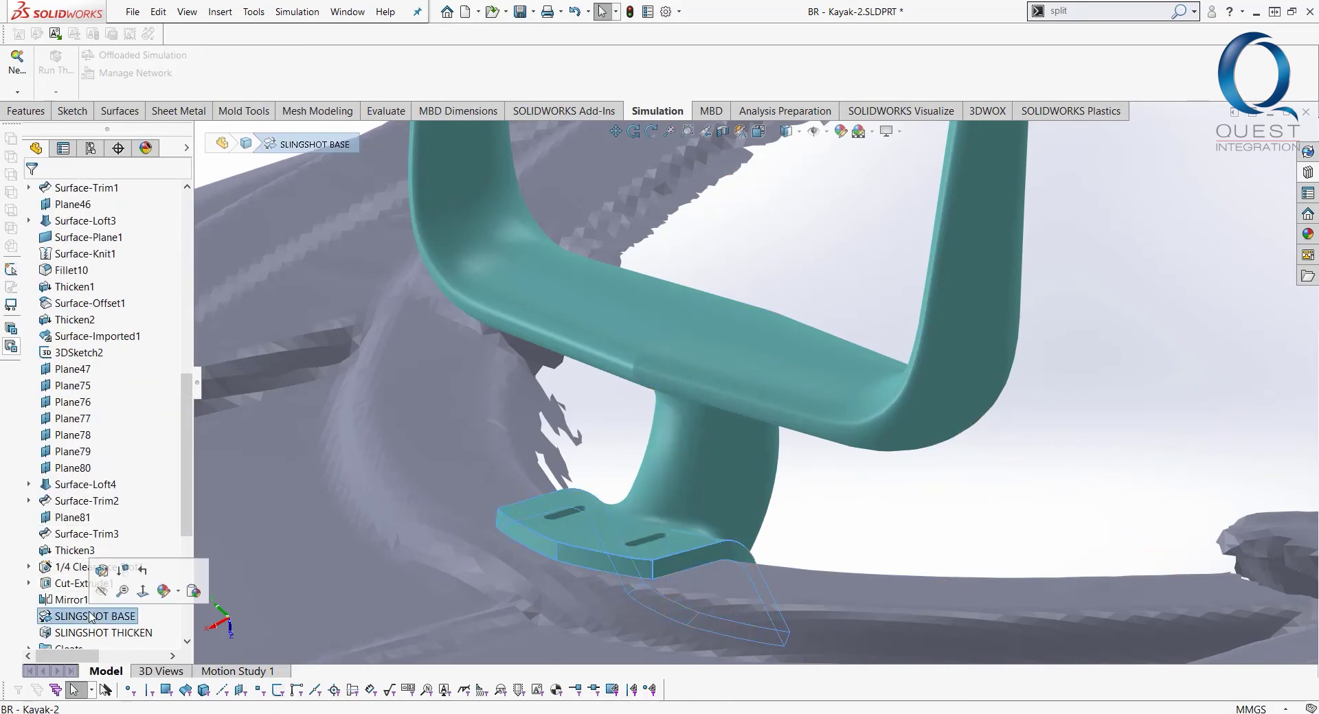
pyautogui.click(143, 572)
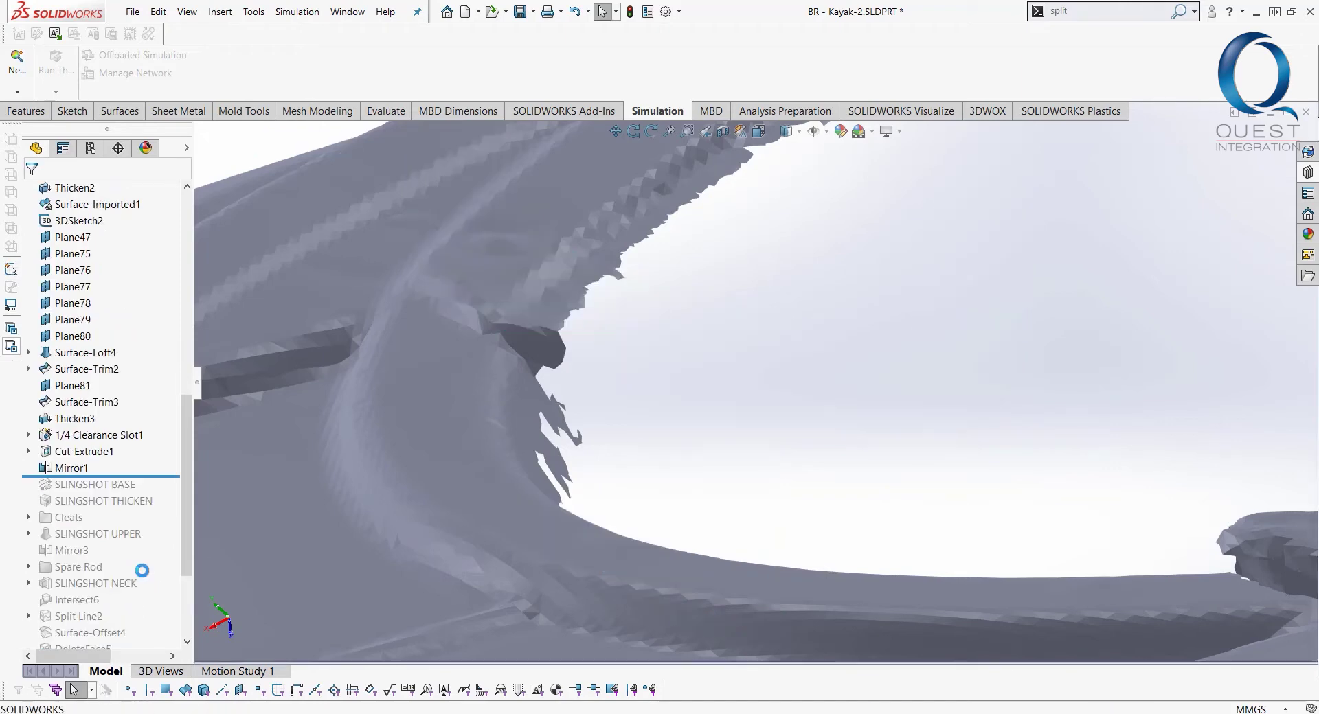
# Show the body belonging to the Mirror1 feature to reveal the original slotted plate on the kayak
pyautogui.rightClick(77, 472)
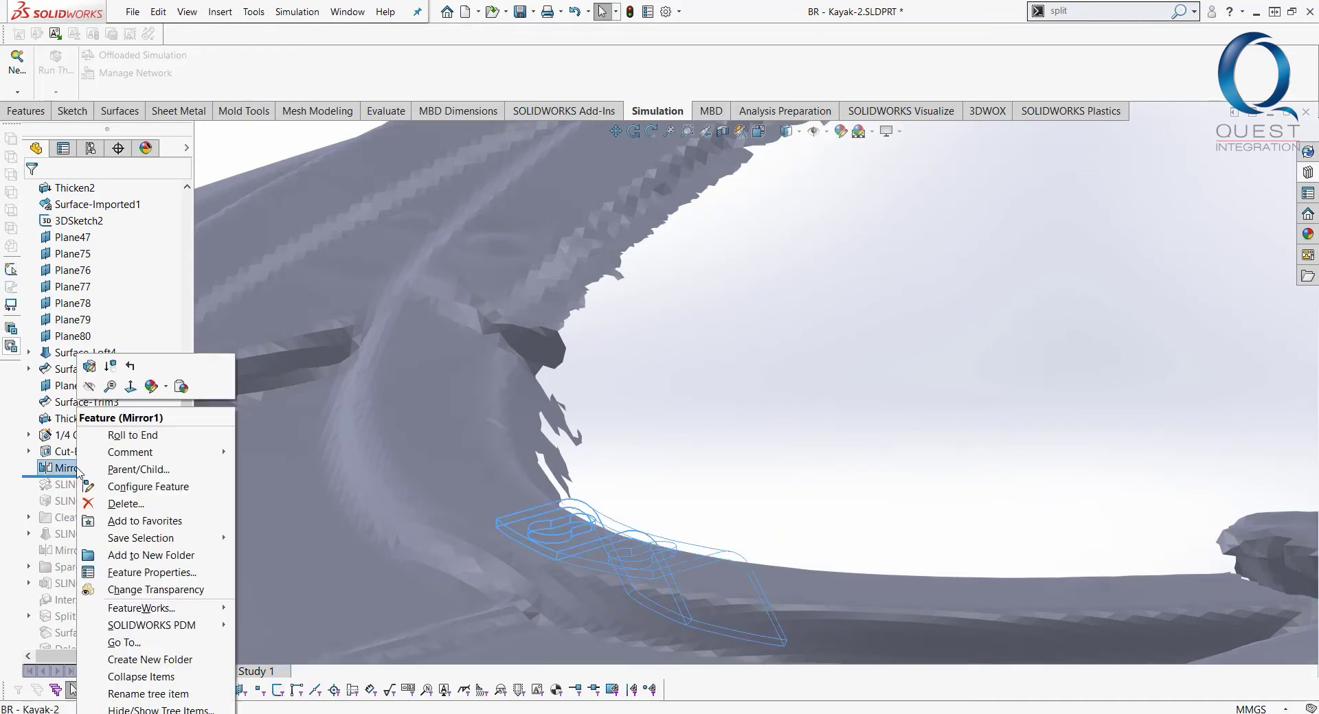
pyautogui.click(89, 388)
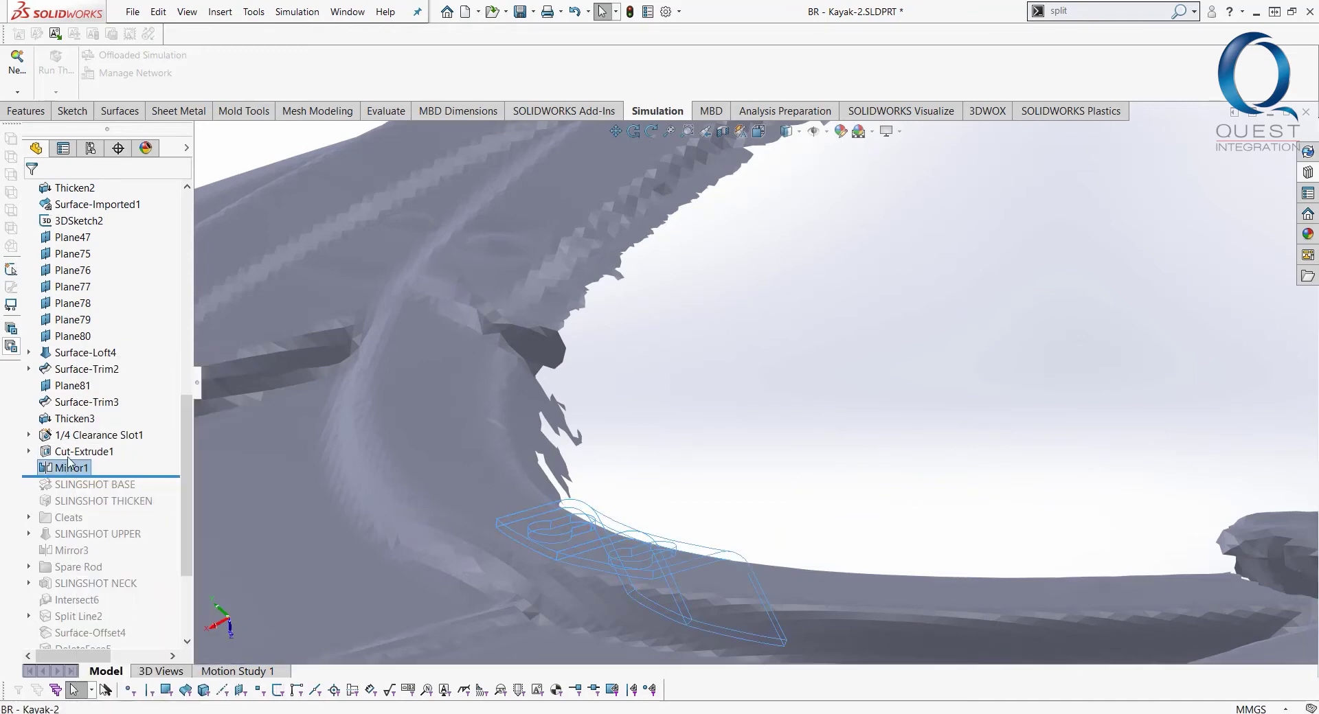
pyautogui.click(69, 462)
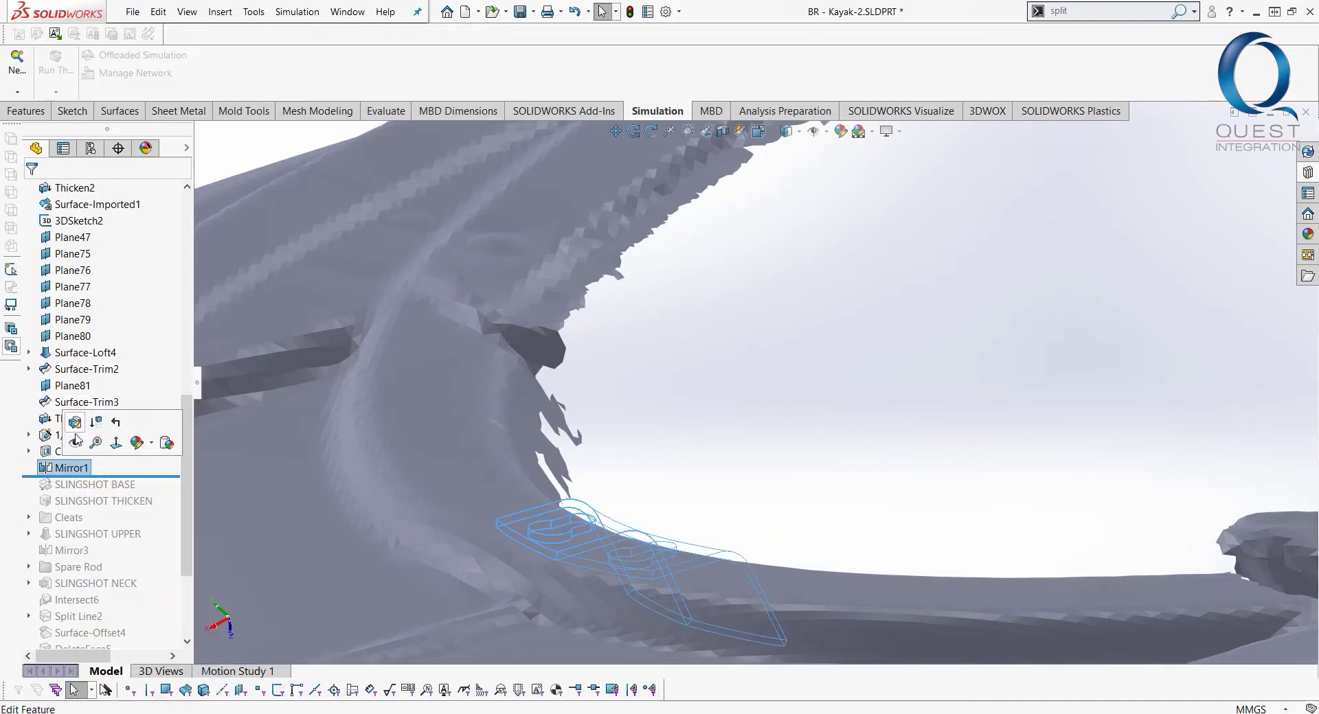
pyautogui.click(689, 526)
pyautogui.scroll(-3, 666, 536)
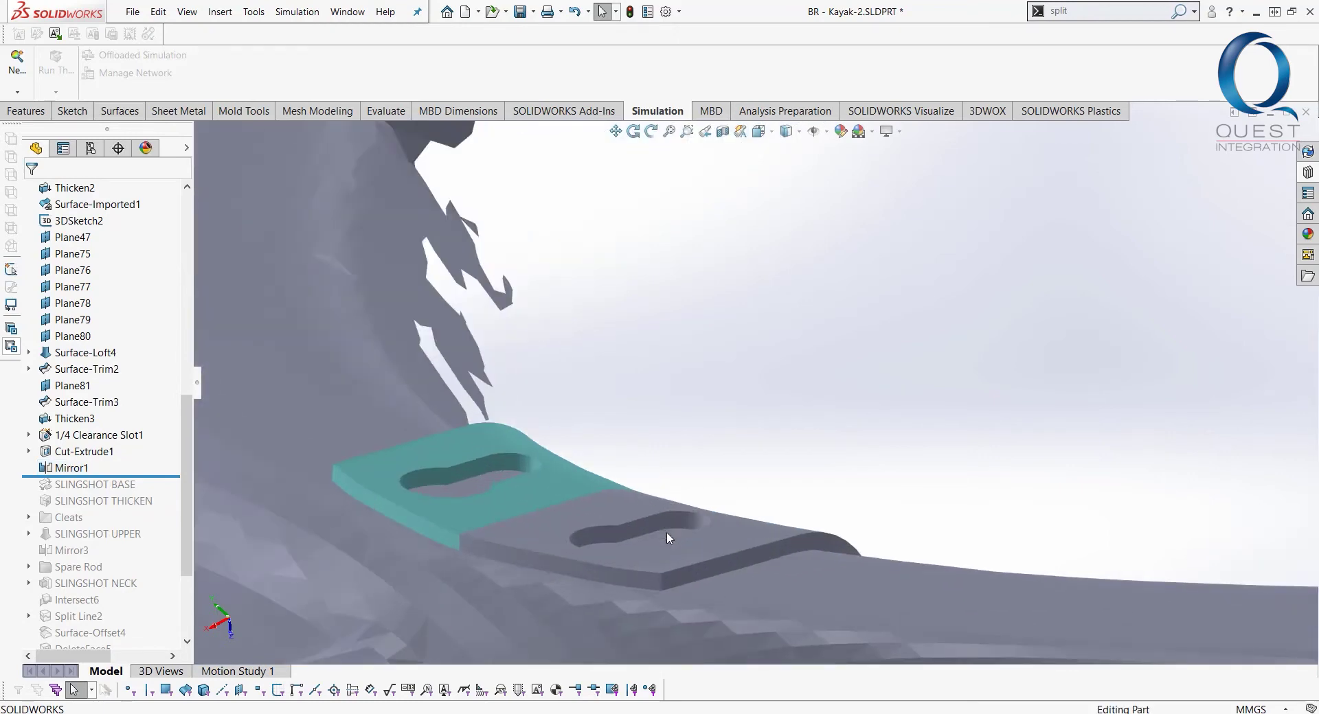
# Hide the Mirror1 body again
pyautogui.rightClick(79, 473)
pyautogui.click(583, 412)
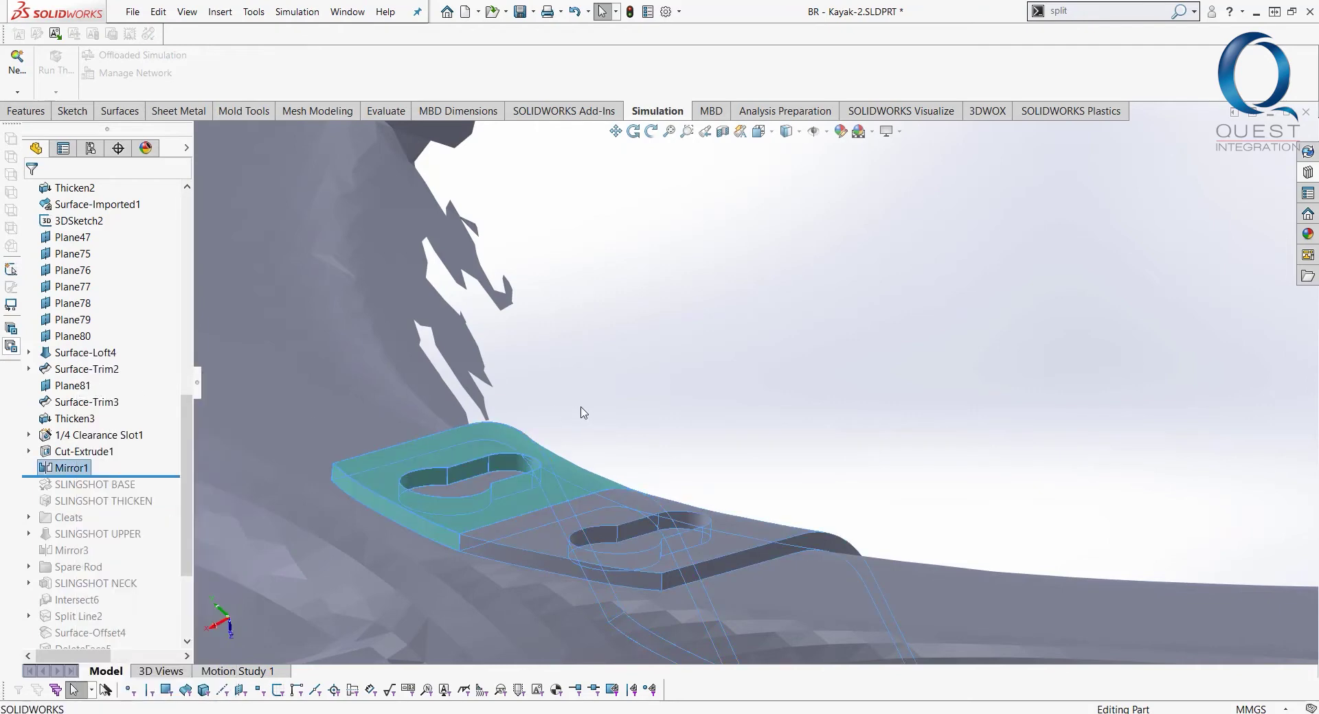
pyautogui.scroll(-2, 582, 410)
pyautogui.scroll(-2, 660, 421)
pyautogui.scroll(-2, 921, 400)
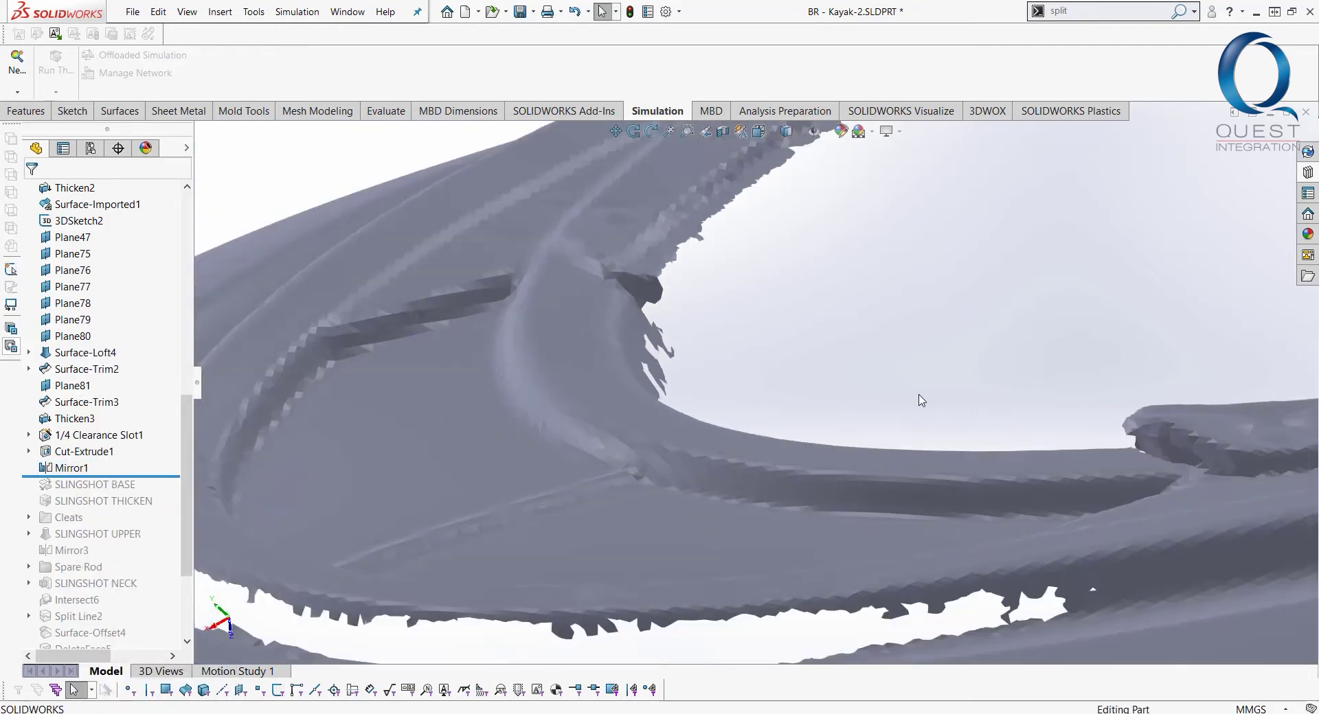
# Roll the model forward past SLINGSHOT BASE and review that feature's body move/copy settings without changing them
pyautogui.moveTo(165, 475); pyautogui.dragTo(165, 493)
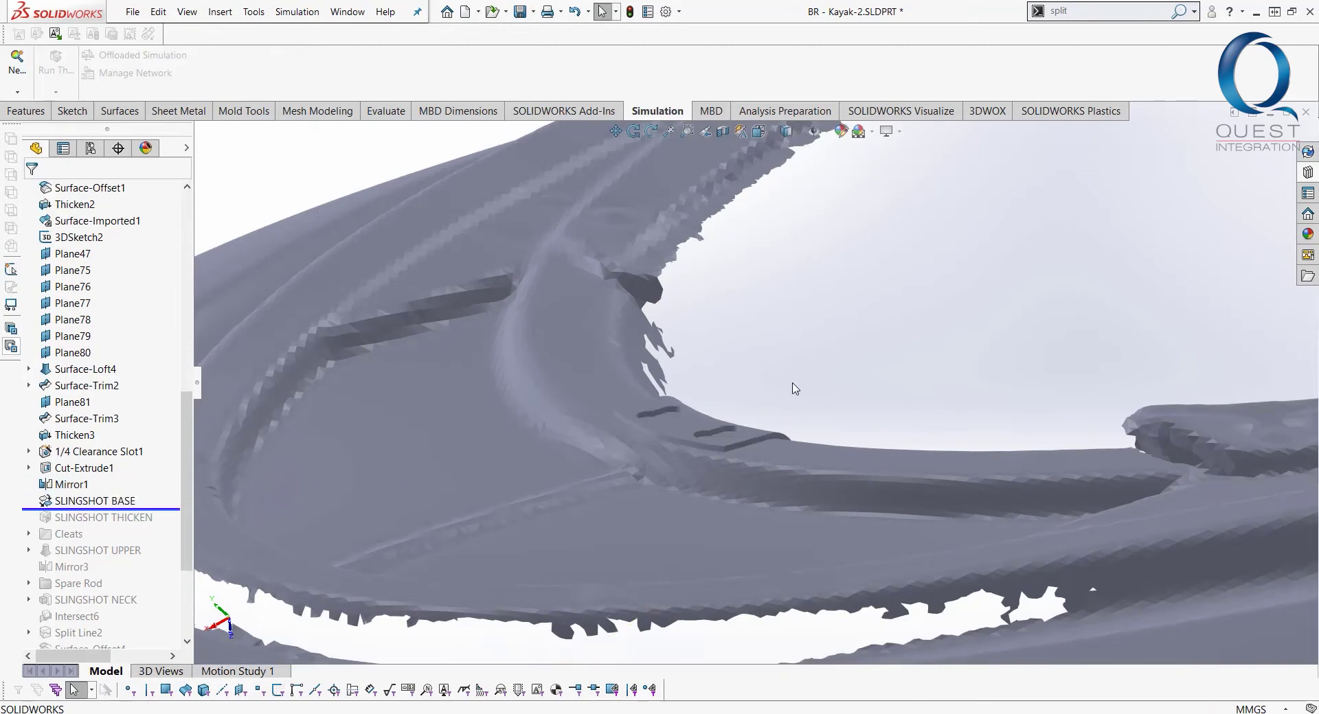
pyautogui.scroll(-2, 676, 451)
pyautogui.click(90, 501)
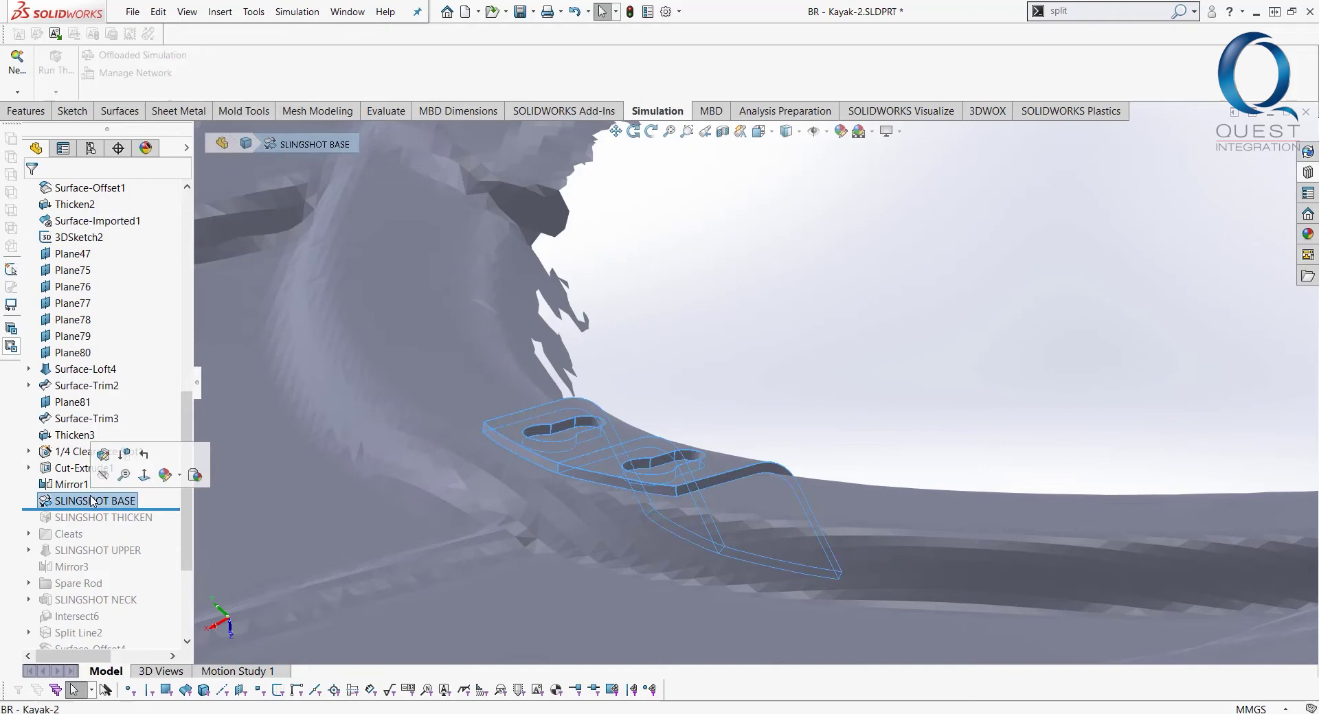
pyautogui.click(104, 454)
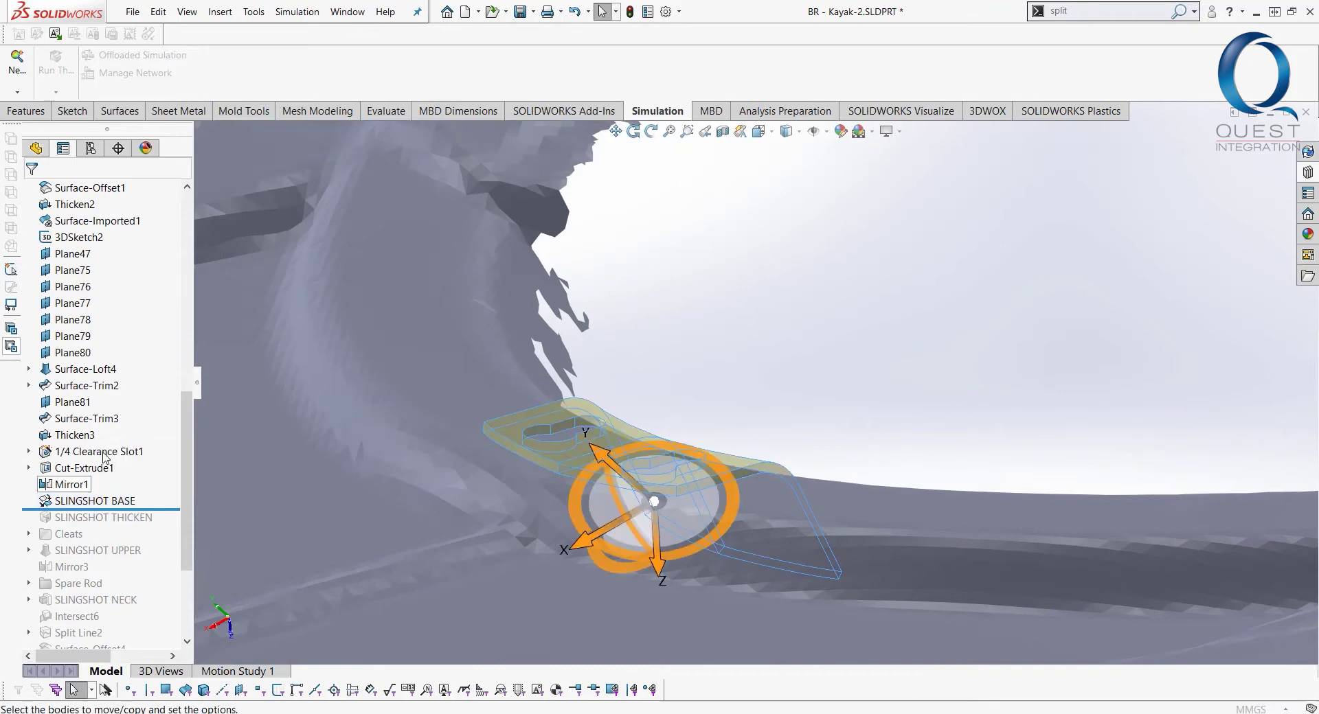
pyautogui.scroll(-4, 784, 450)
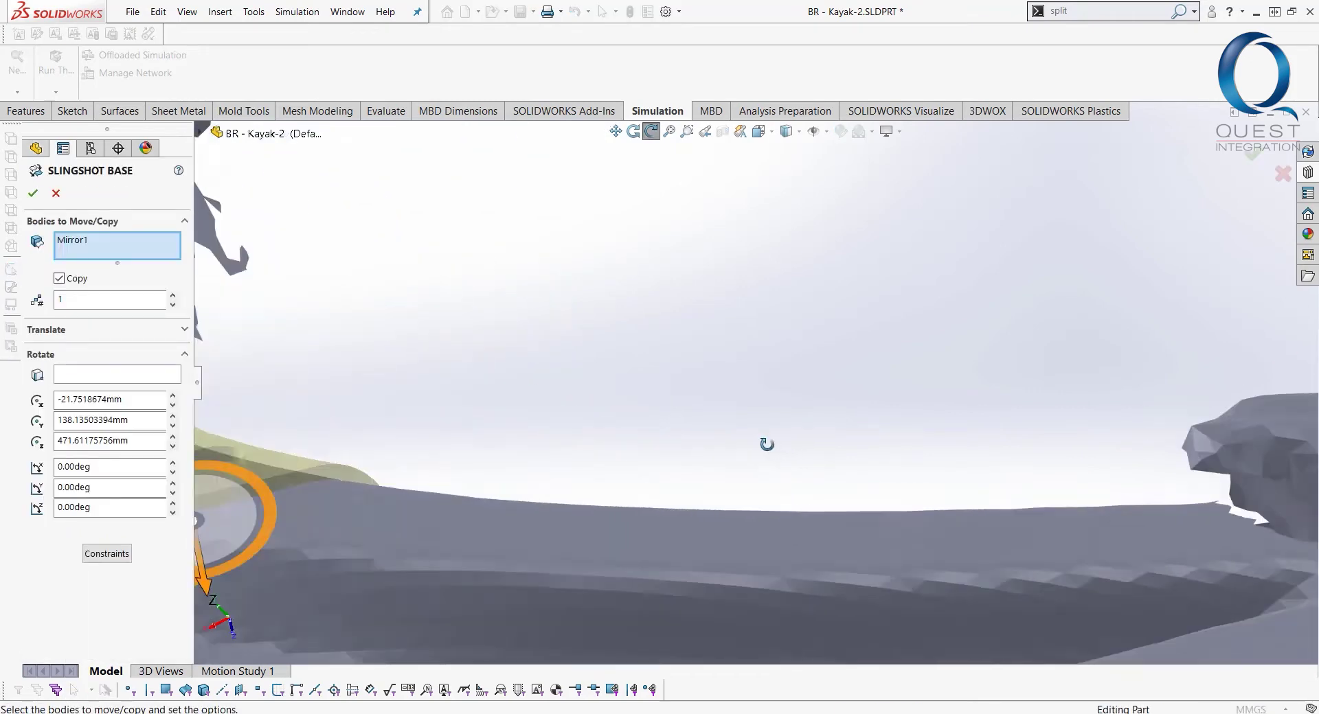
pyautogui.moveTo(540, 430); pyautogui.dragTo(603, 386, button='middle')
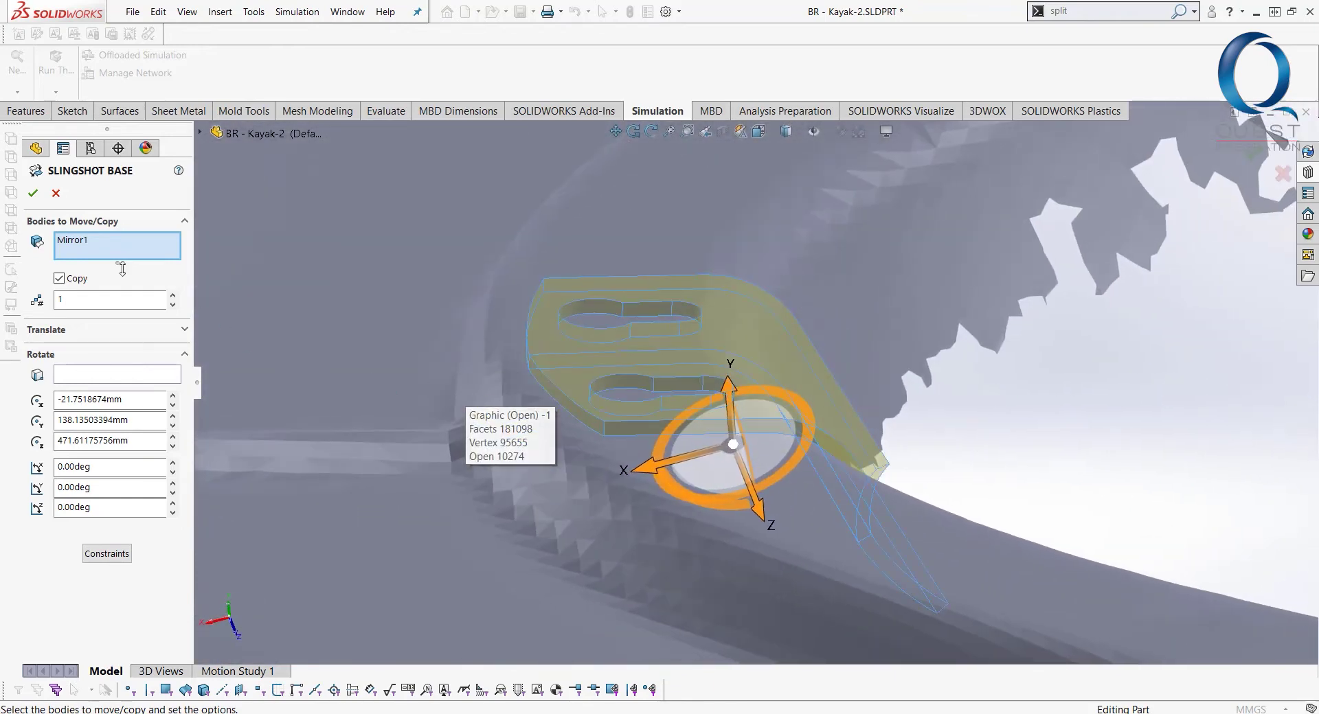
pyautogui.click(57, 194)
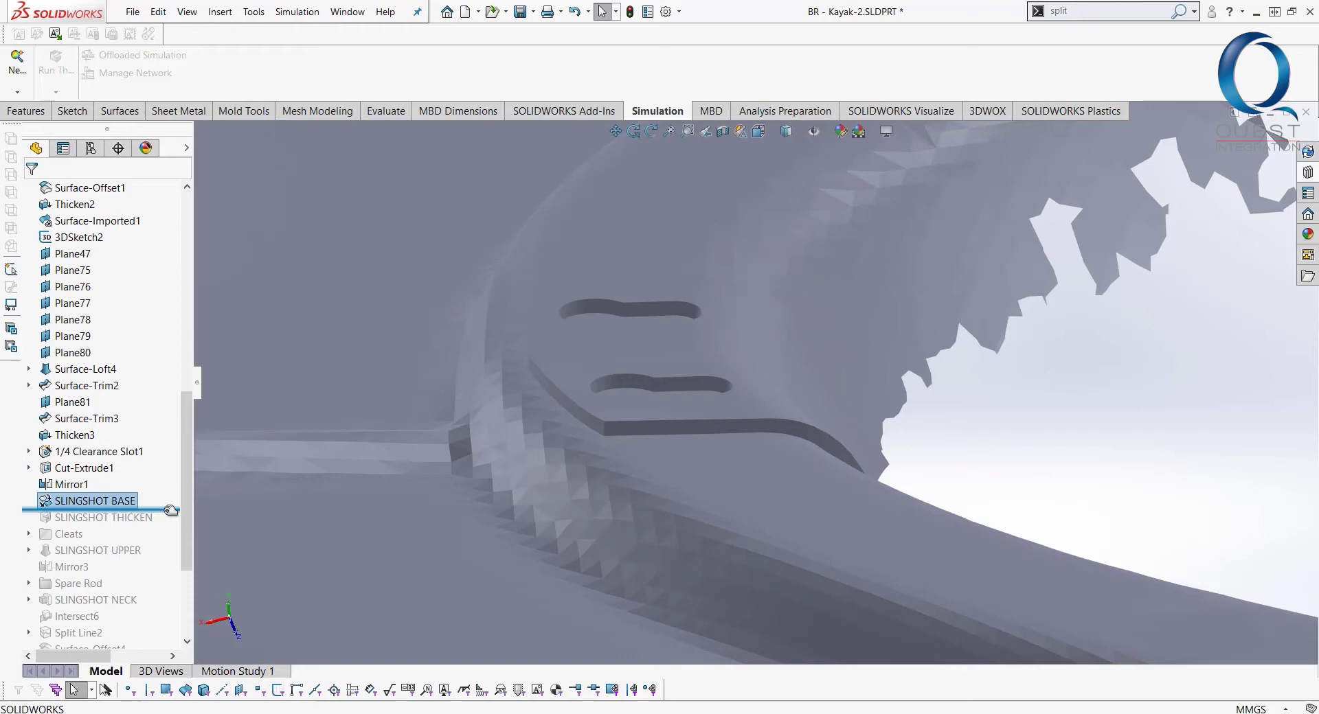
# Roll the model forward past SLINGSHOT THICKEN and hide the kayak's Graphic (Open) mesh body
pyautogui.moveTo(167, 508); pyautogui.dragTo(170, 526)
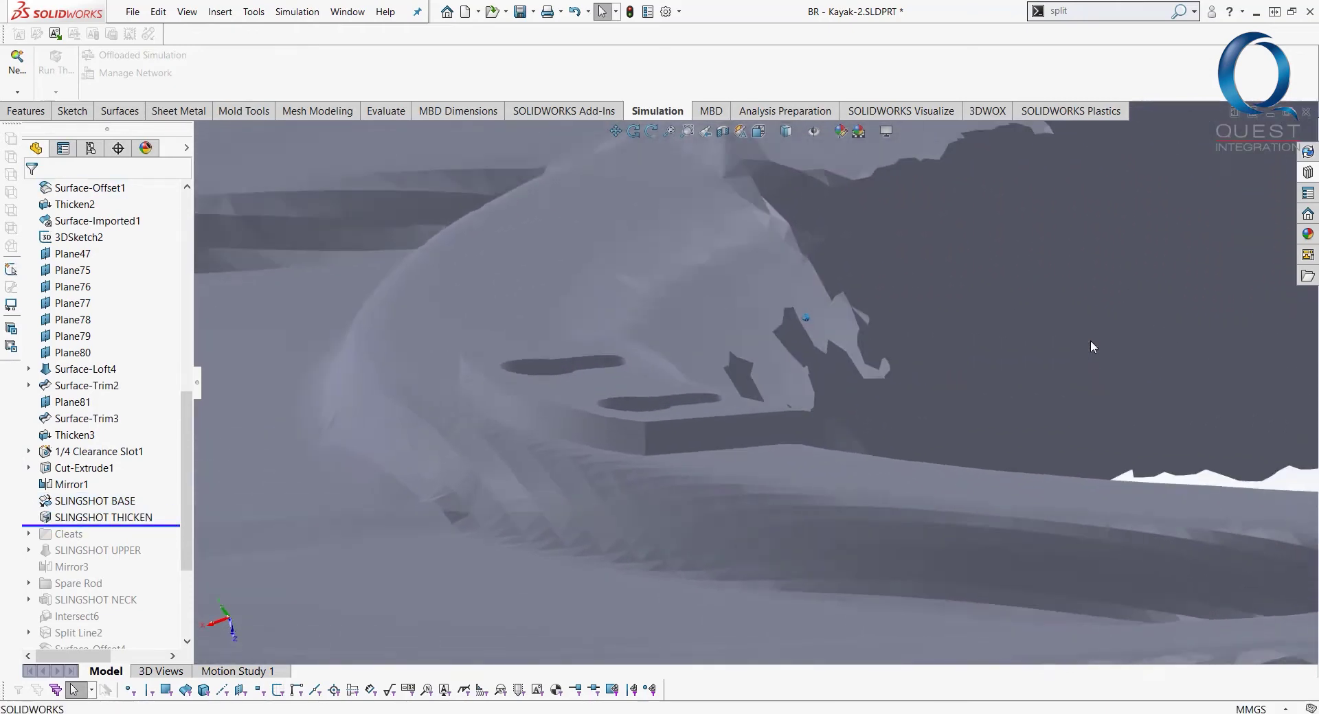
pyautogui.rightClick(1000, 468)
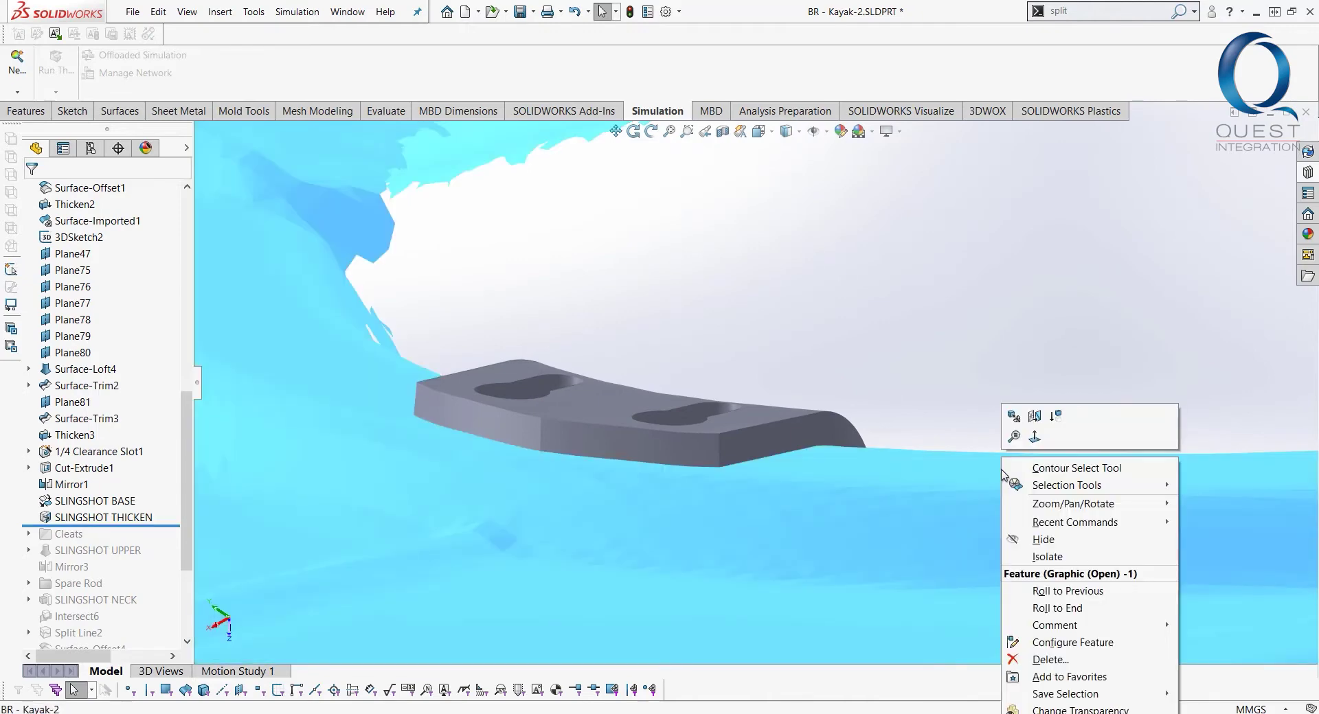
pyautogui.click(1043, 540)
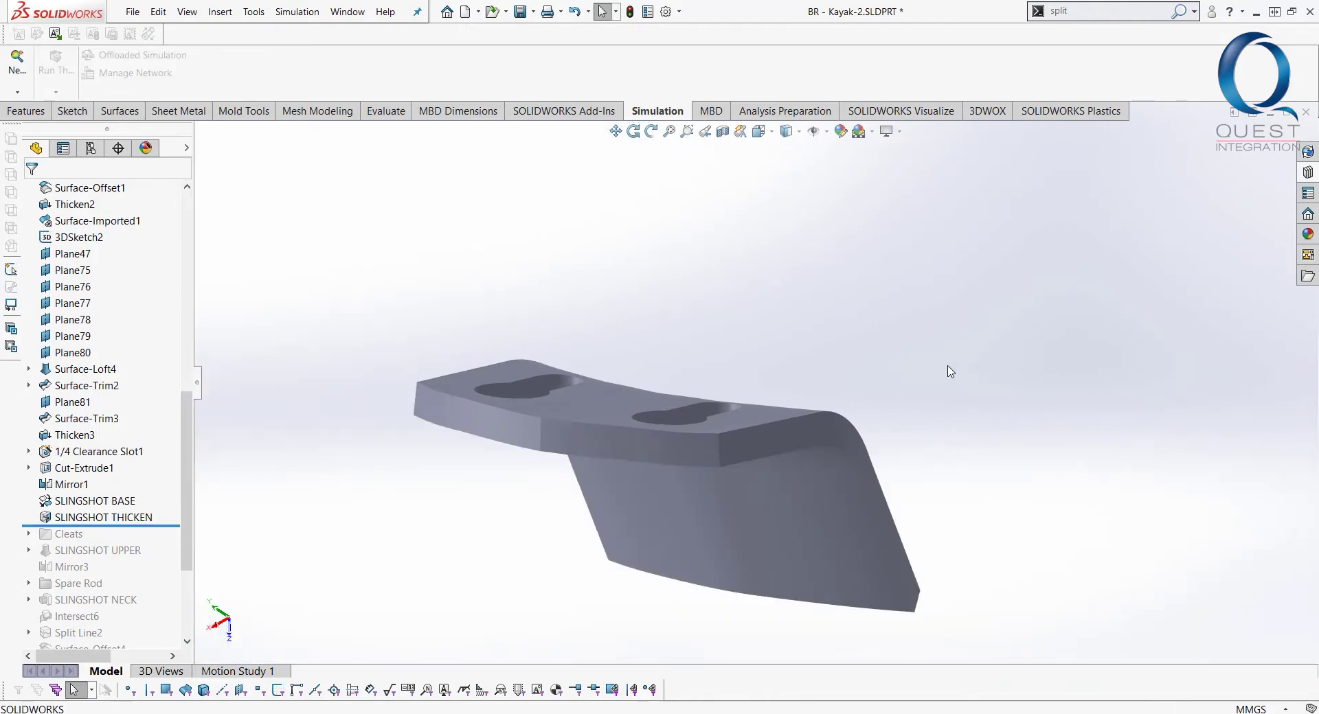
# Set the display style to Shaded With Edges and examine the thickened base plate from several angles
pyautogui.press('Down')
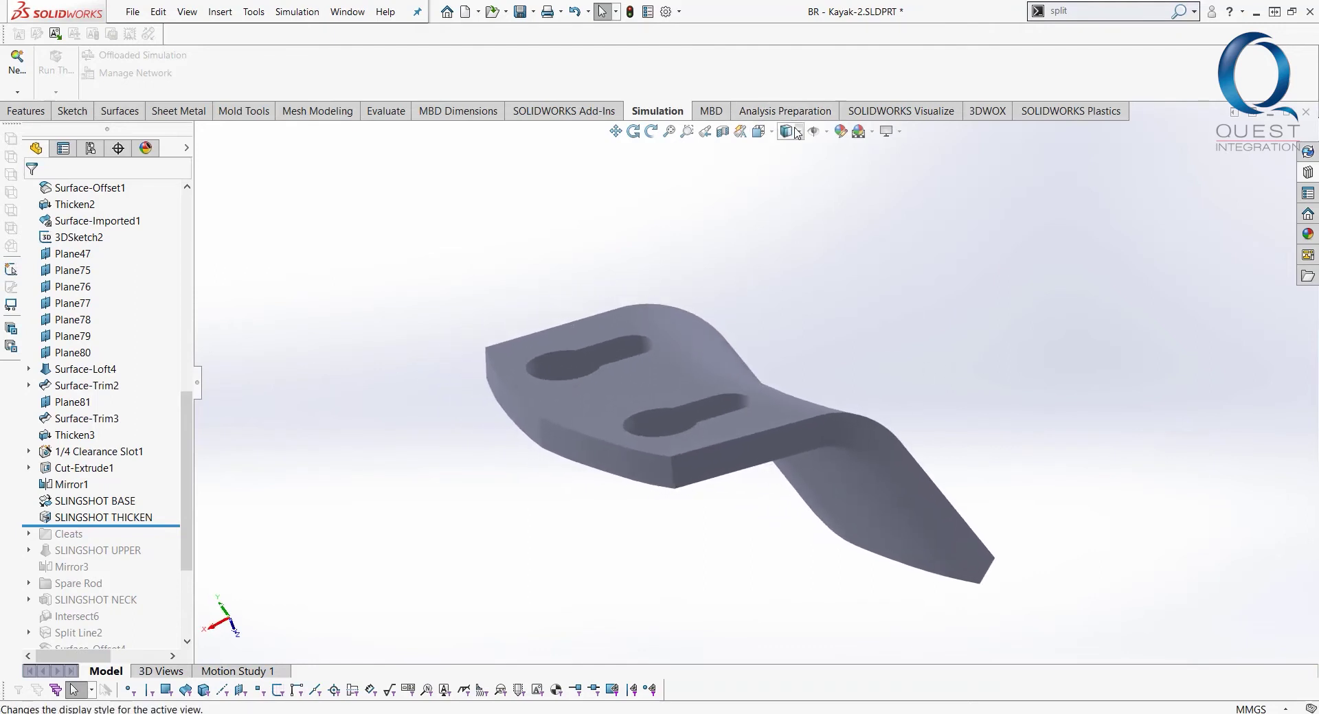
pyautogui.click(795, 133)
pyautogui.click(788, 150)
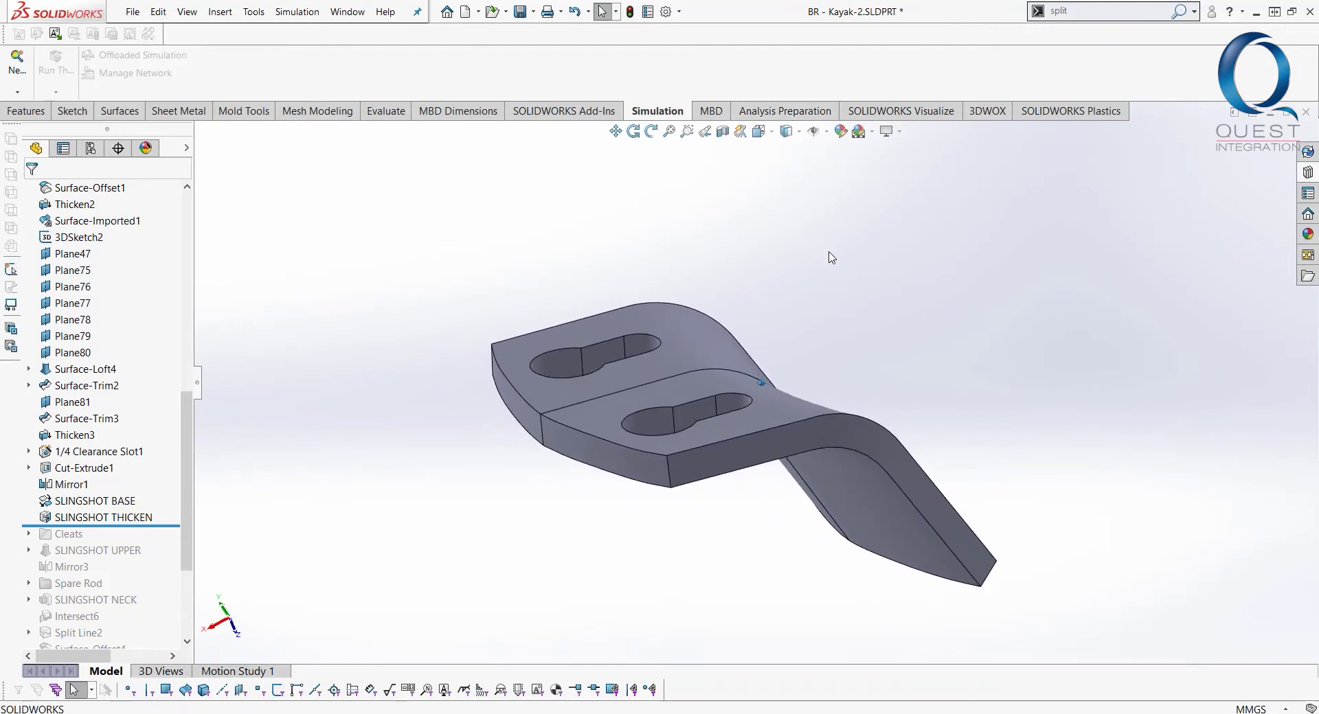
pyautogui.press('Down')
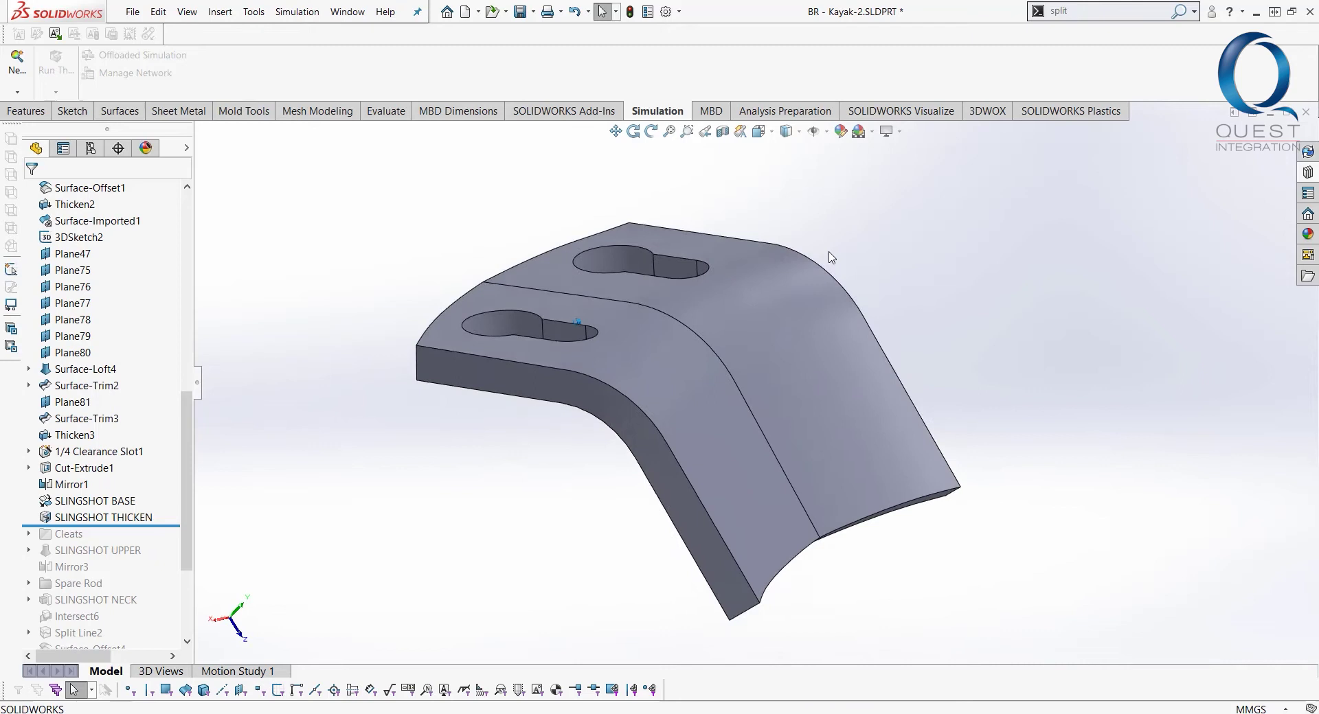
pyautogui.press('Down')
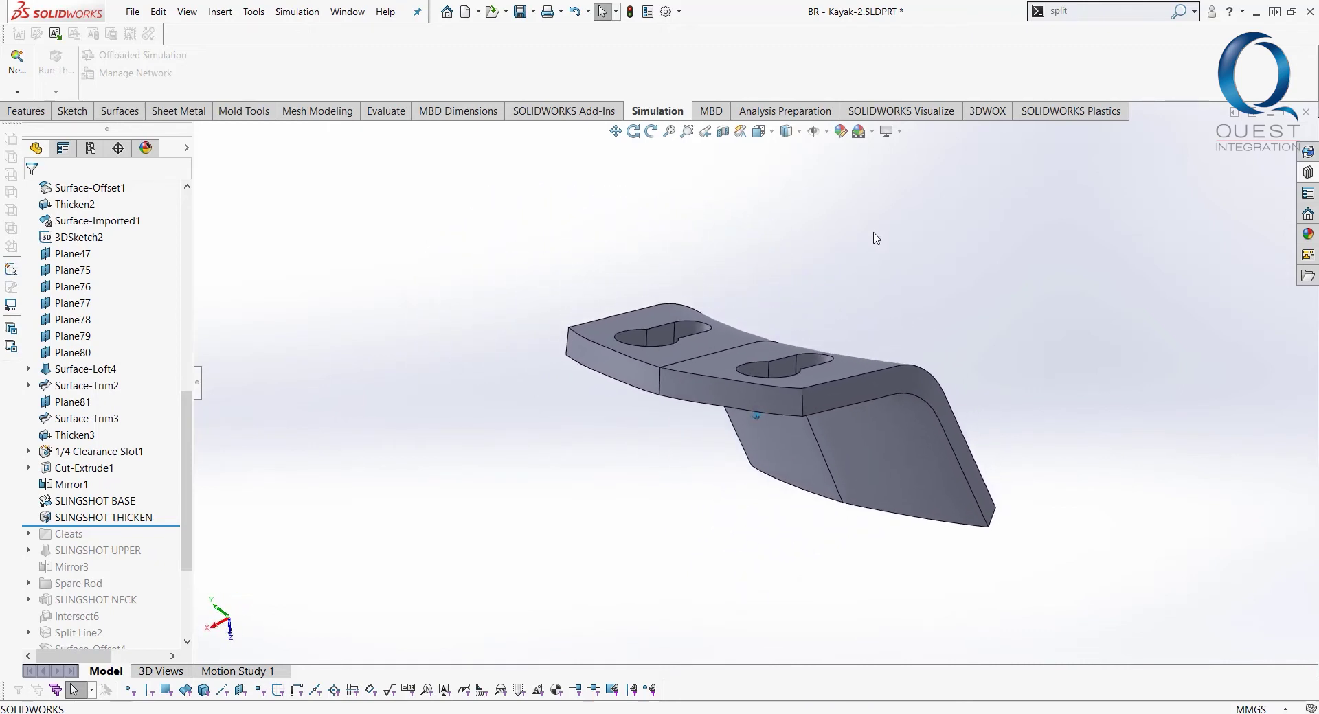
pyautogui.scroll(3, 874, 238)
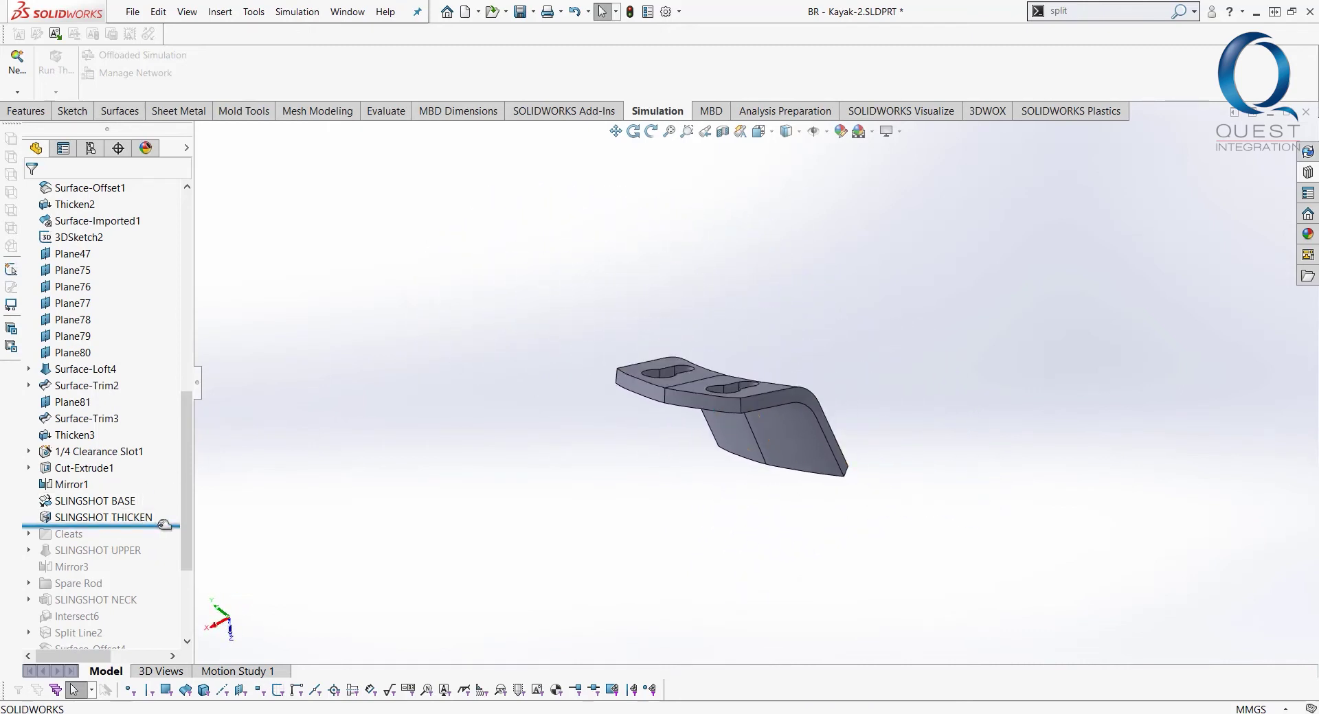
# Roll the model forward past SLINGSHOT UPPER and hide both cleats and the rod body
pyautogui.moveTo(165, 525); pyautogui.dragTo(164, 565)
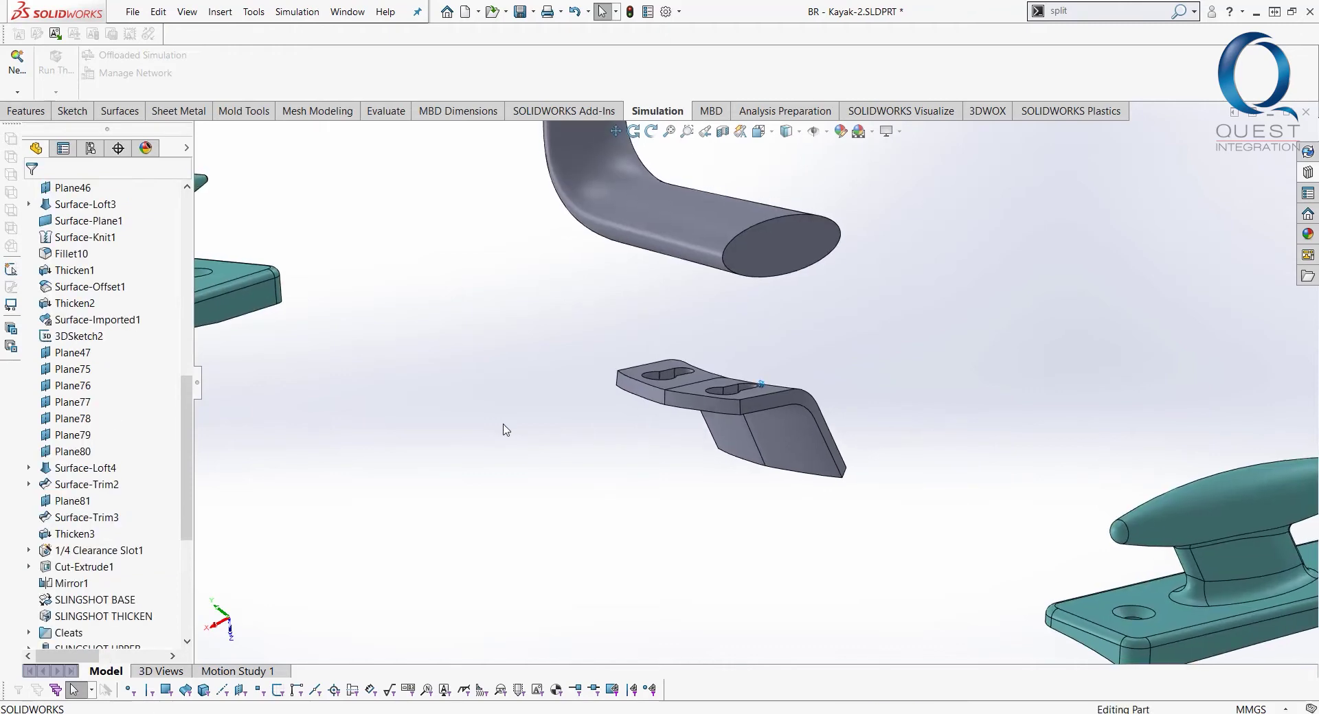
pyautogui.scroll(4, 503, 425)
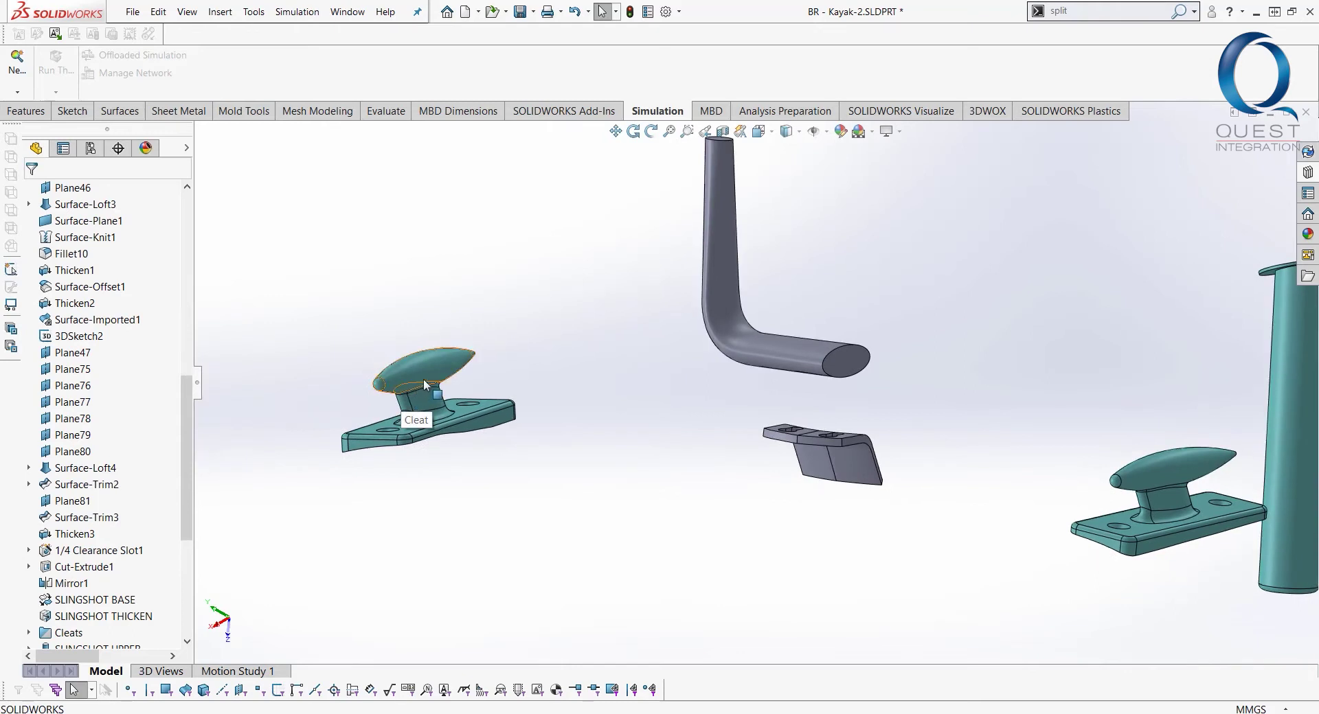
pyautogui.press('Tab')
pyautogui.press('Tab')
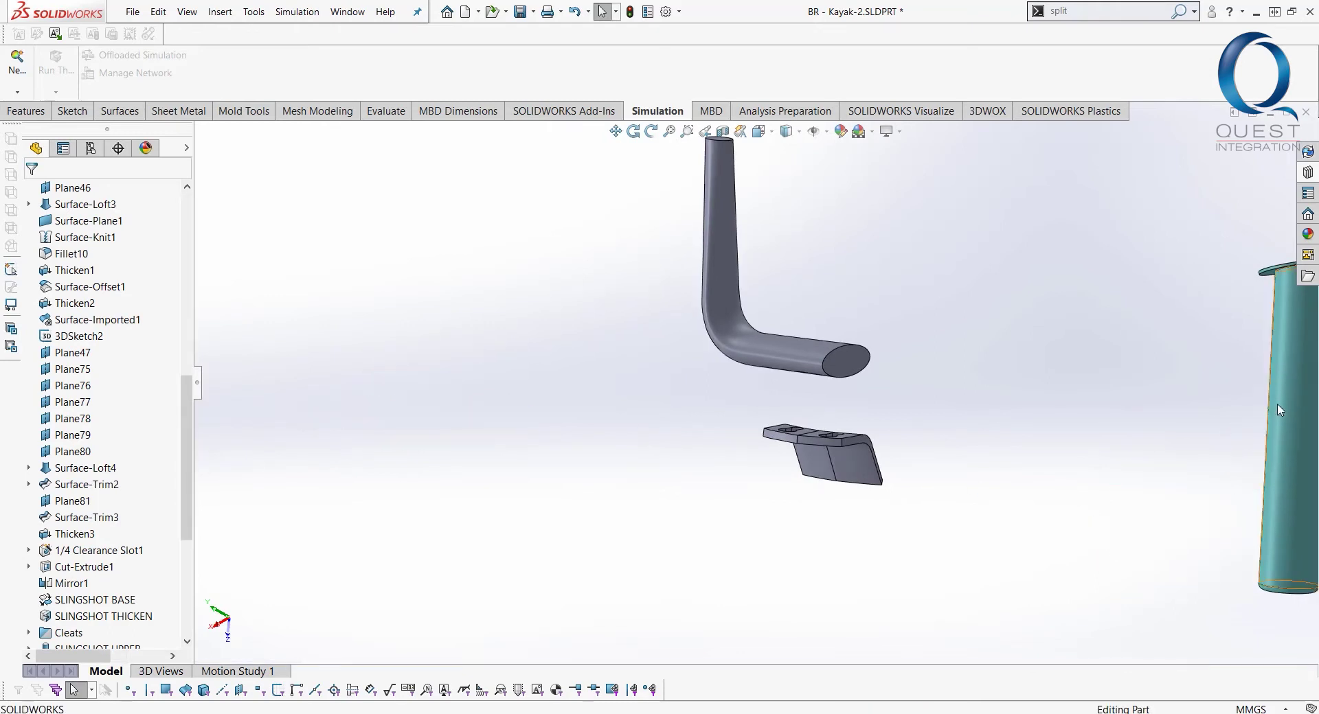
pyautogui.press('Tab')
pyautogui.press('f')
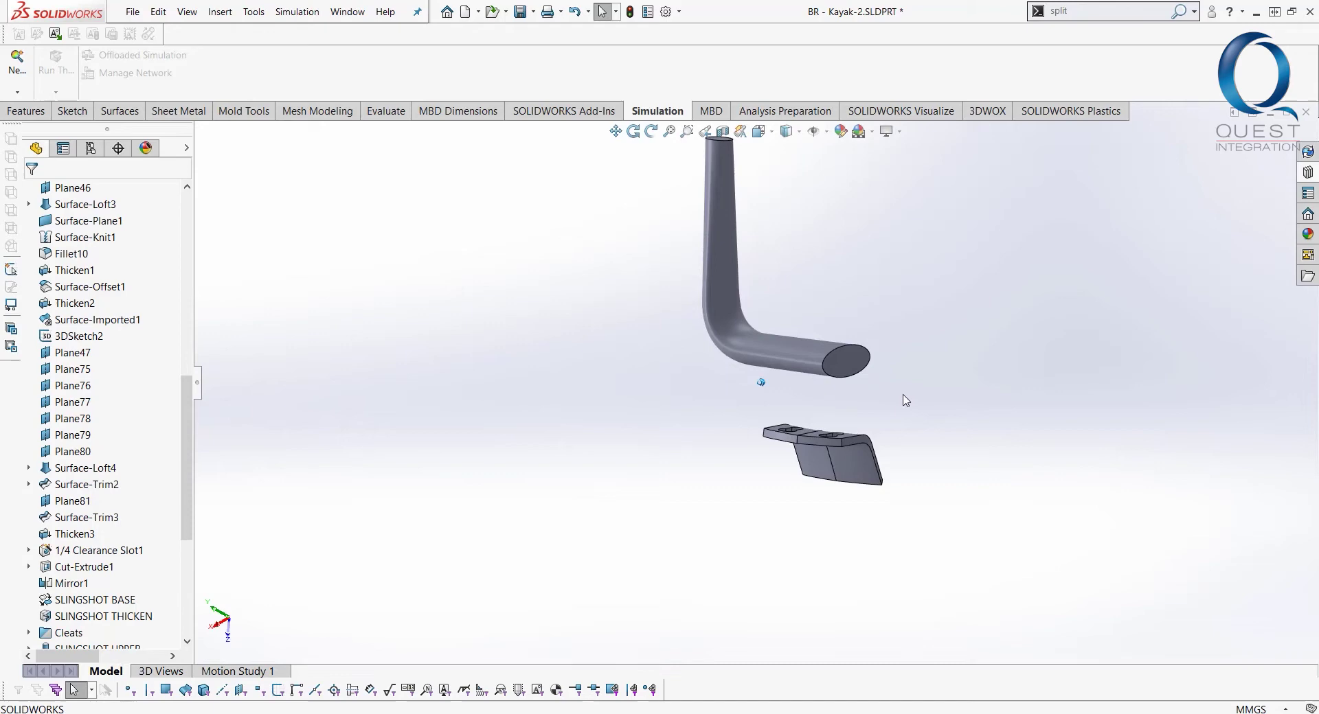
# Open the SLINGSHOT UPPER loft definition and review its two closed profiles and the first open-loop guide curve
pyautogui.click(839, 380)
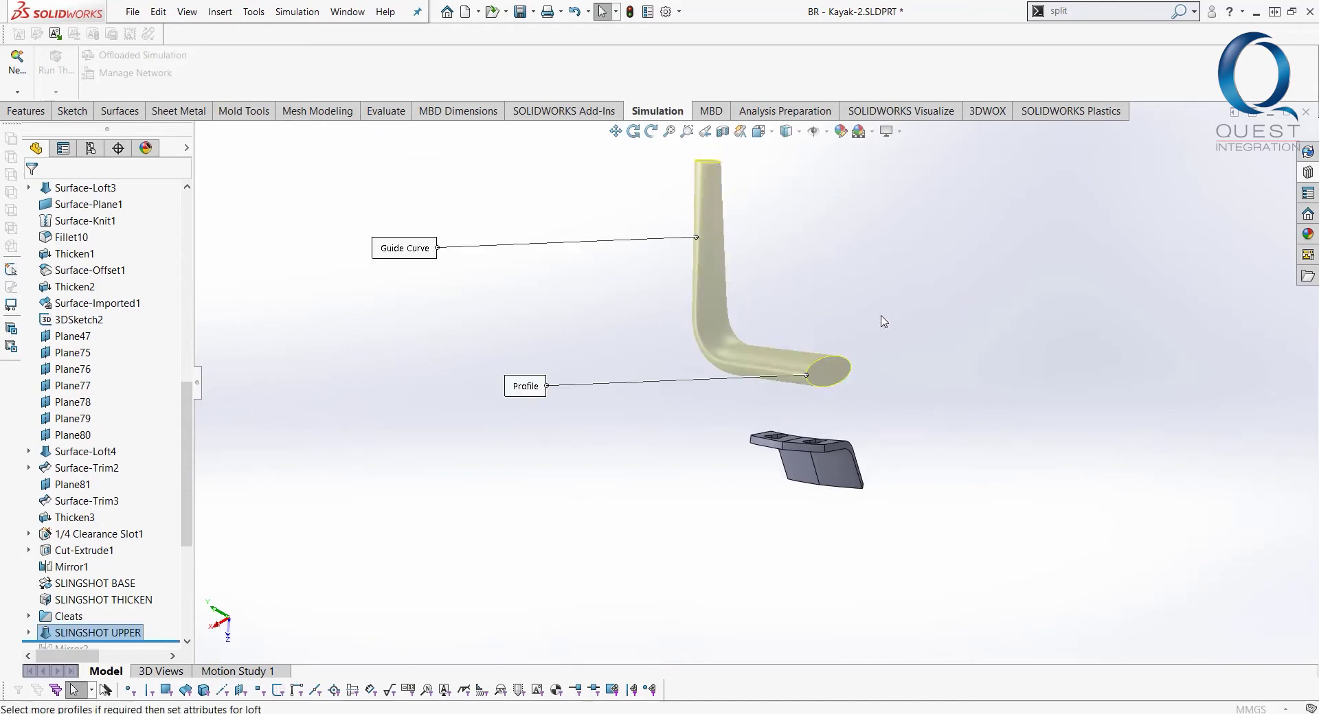
pyautogui.click(117, 243)
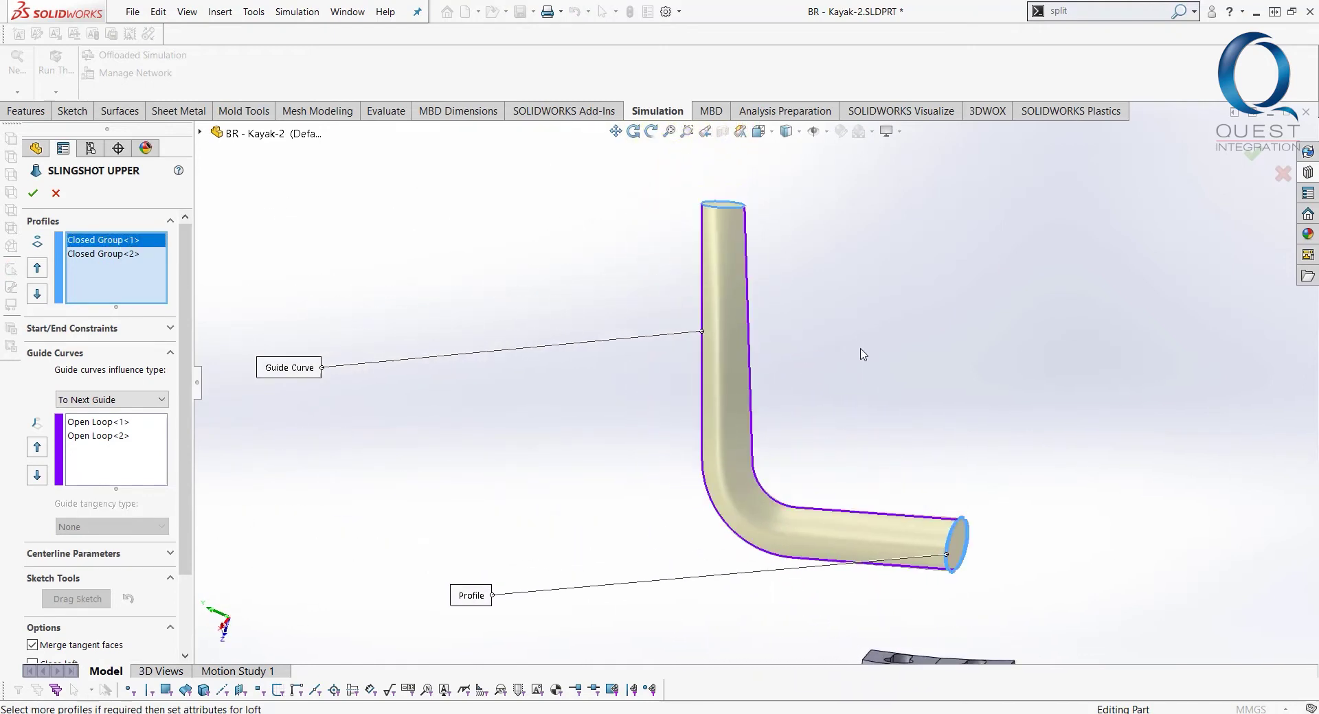
pyautogui.click(108, 255)
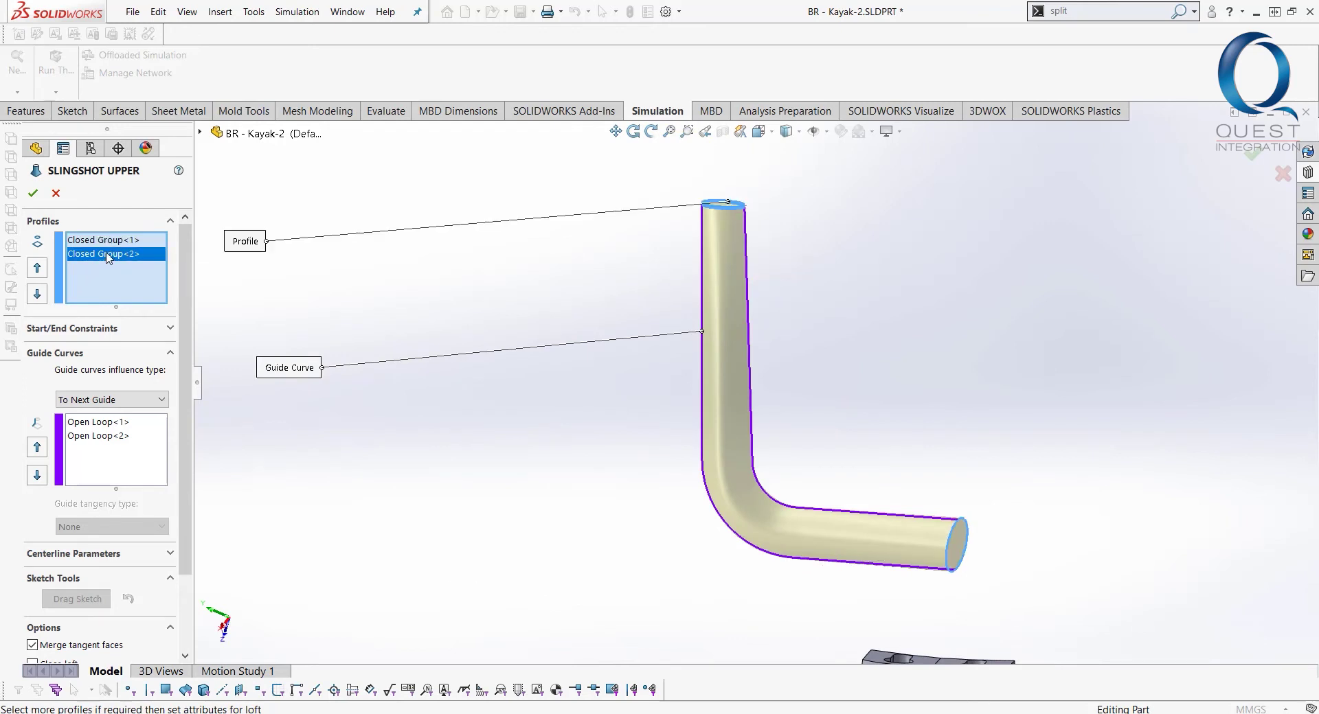
pyautogui.click(99, 424)
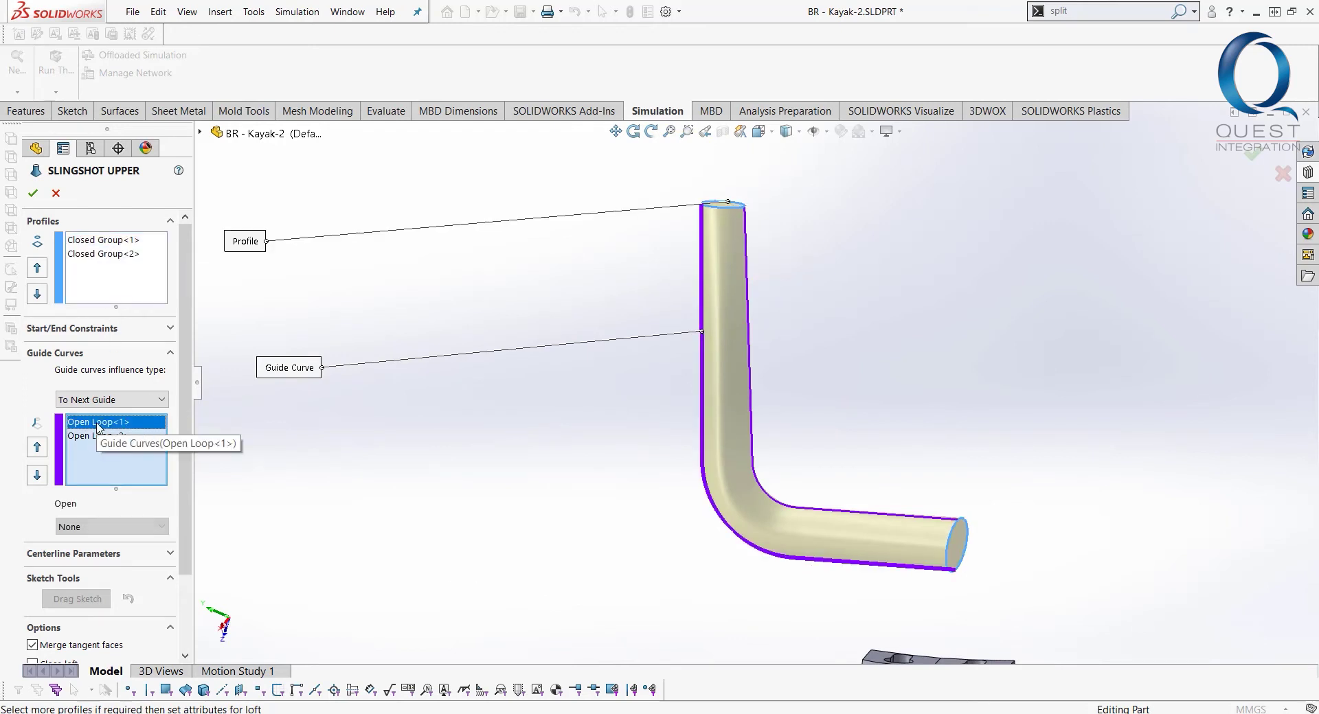
# Show the SelectionManager for the loft's guide curves, look at its group and open loop selection modes, and leave the loft unchanged
pyautogui.rightClick(117, 473)
pyautogui.click(197, 498)
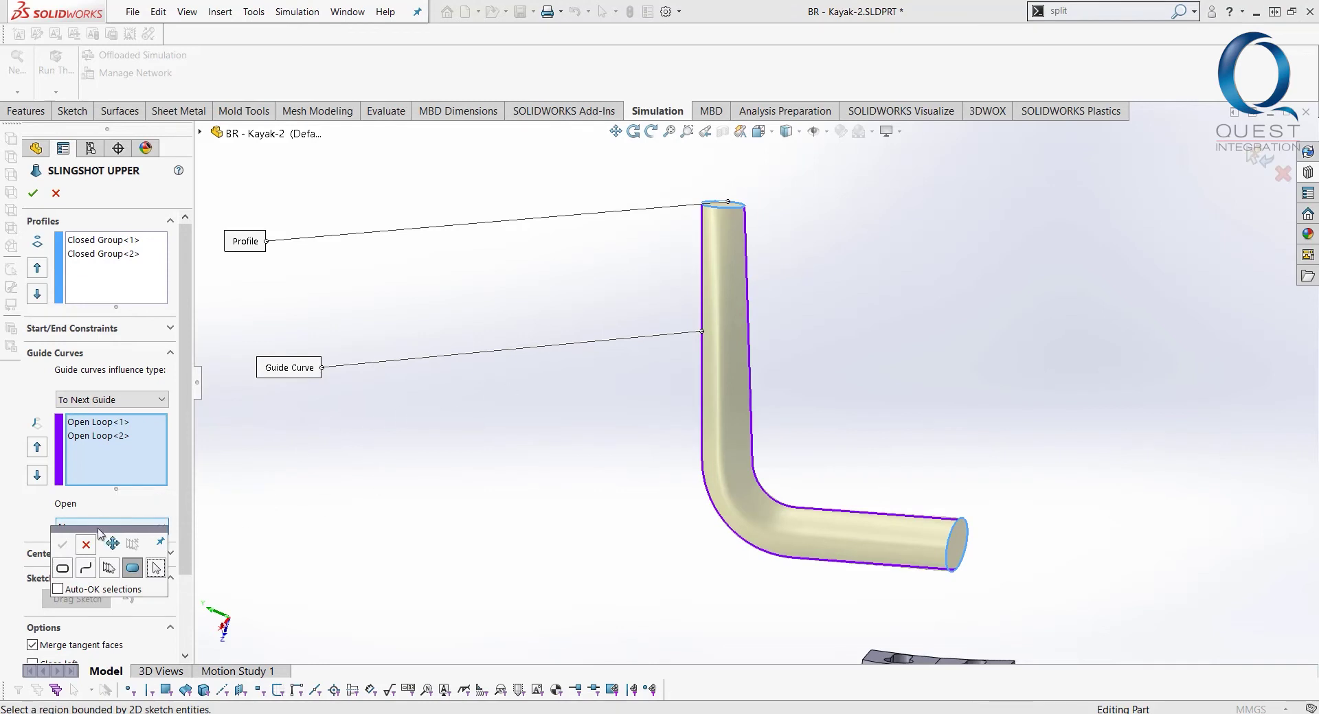
pyautogui.moveTo(100, 532); pyautogui.dragTo(421, 398)
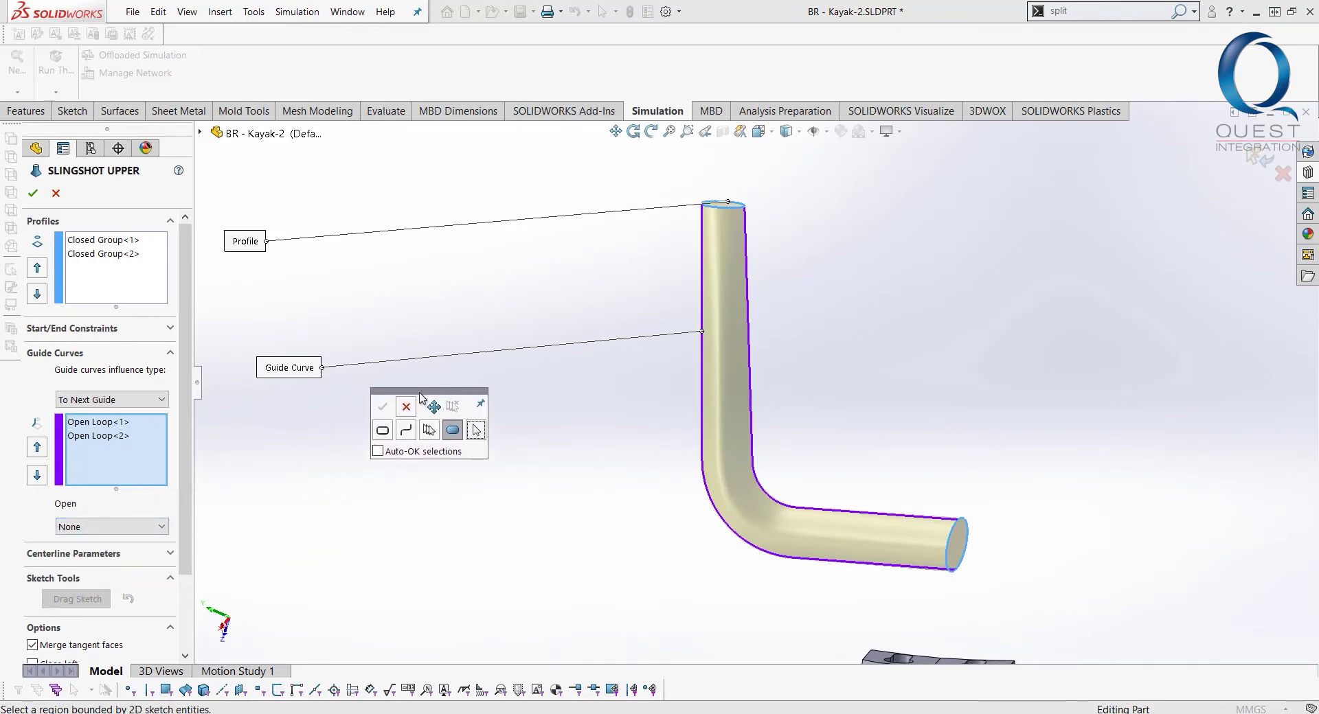
pyautogui.click(428, 432)
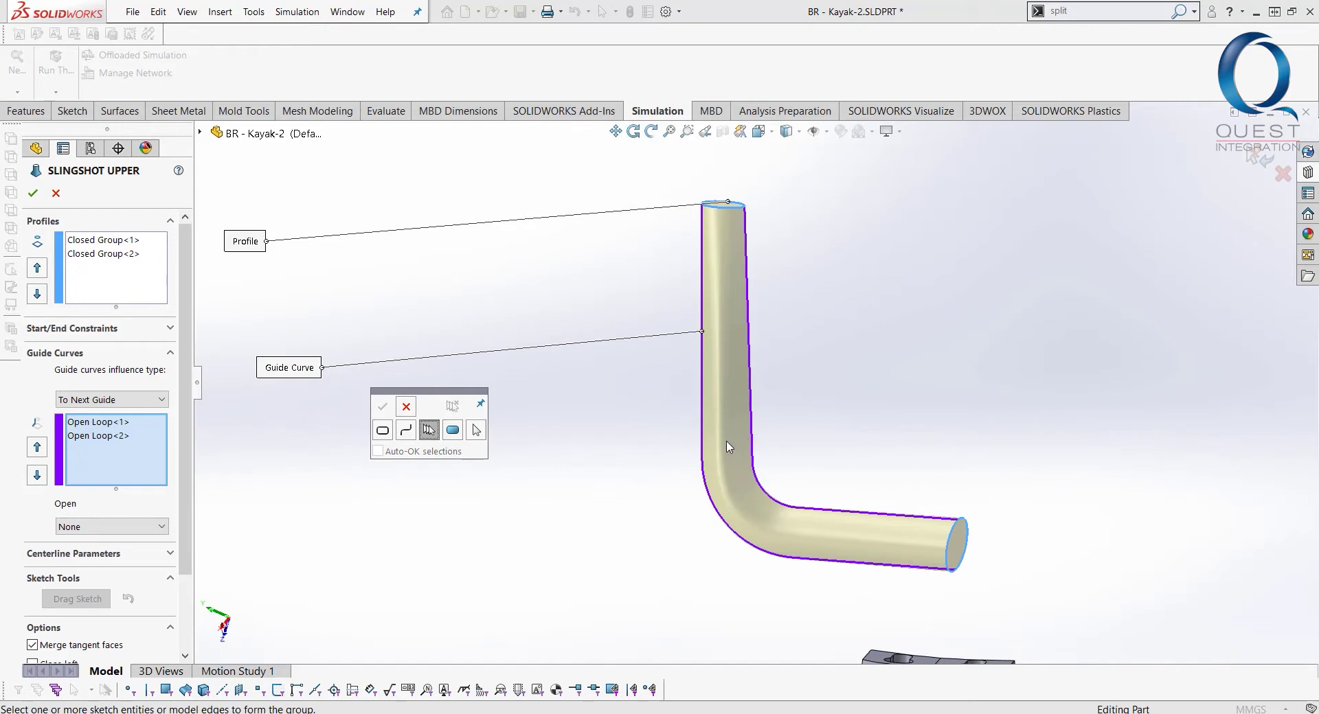
pyautogui.click(405, 431)
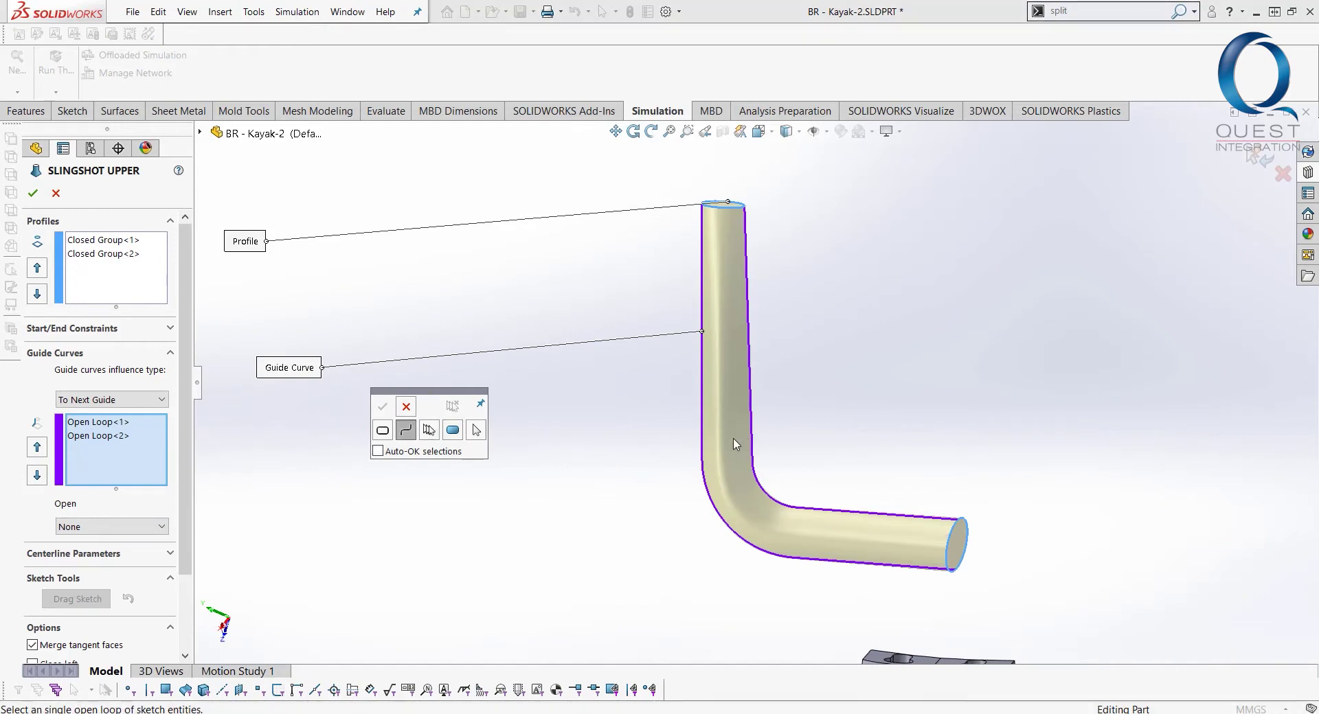
pyautogui.click(406, 406)
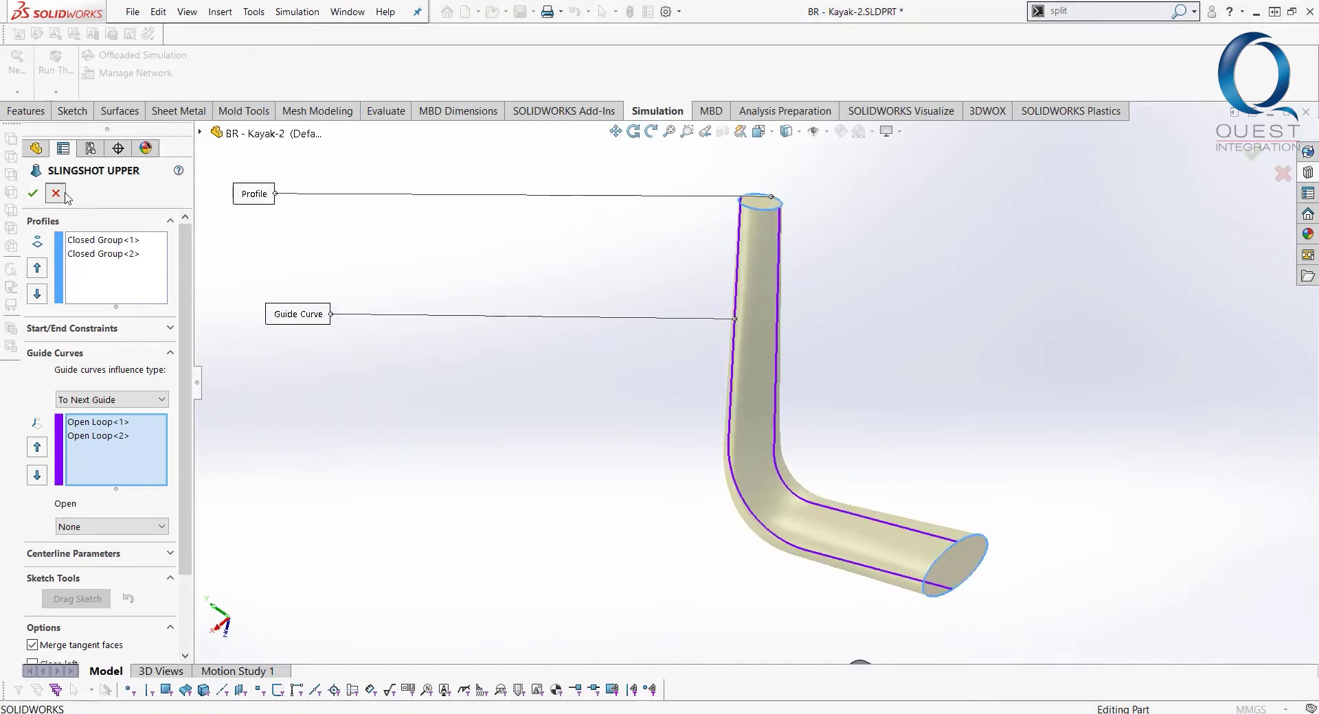
pyautogui.click(424, 334)
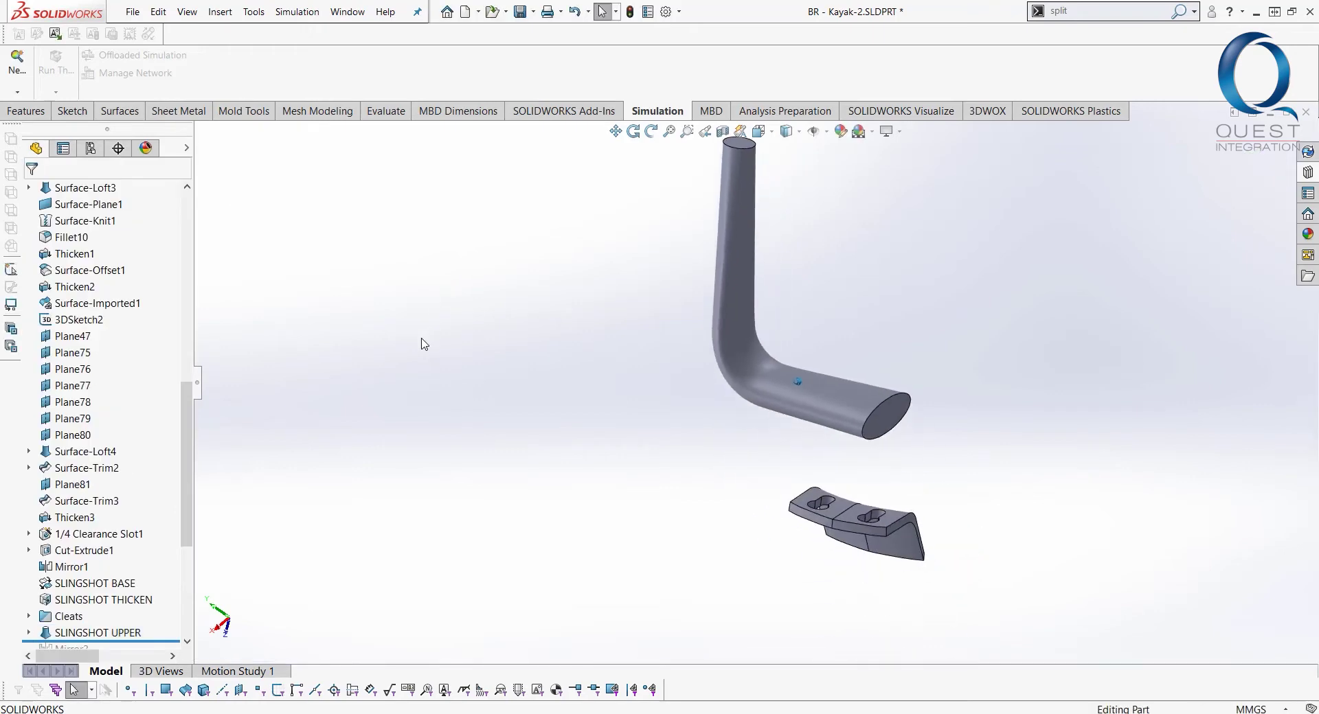
# Roll the model forward past Mirror3 and examine the mirrored upper arms from another angle
pyautogui.moveTo(188, 495); pyautogui.dragTo(171, 526)
pyautogui.press('Left')
pyautogui.press('Left')
pyautogui.press('Left')
pyautogui.press('Left')
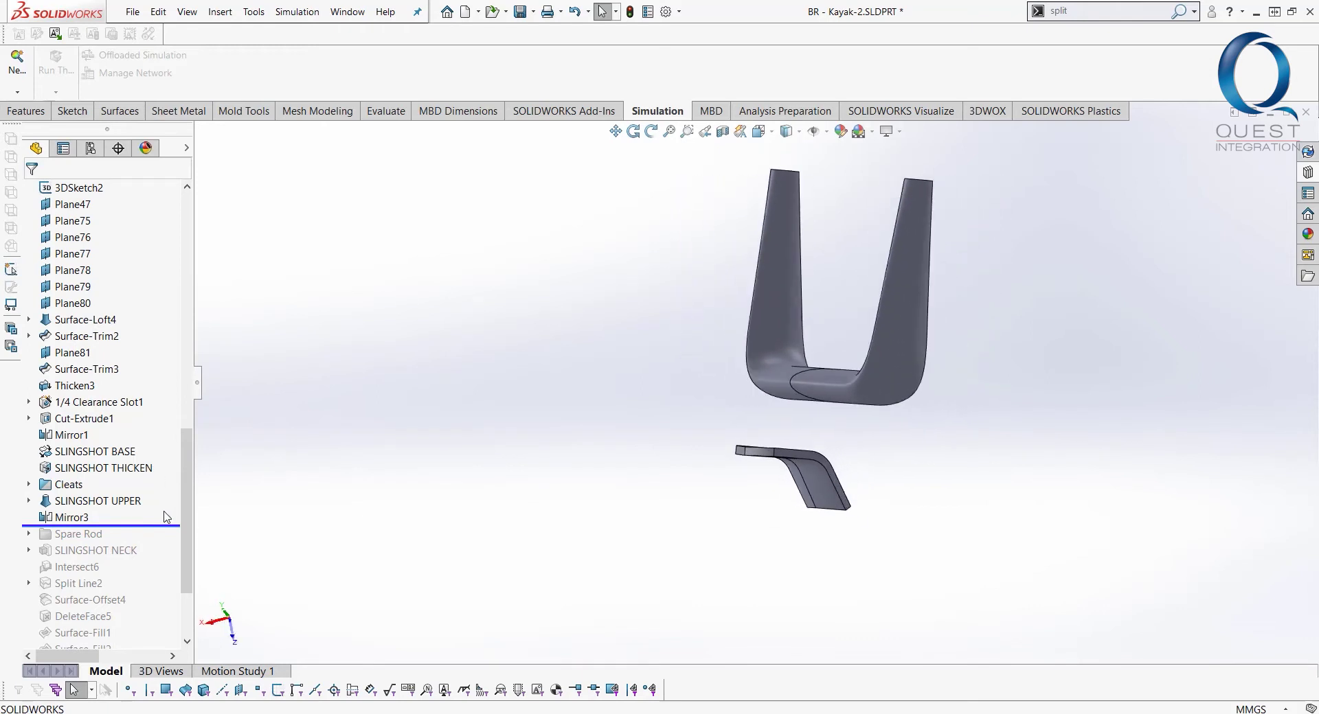
# Roll the model forward past the Spare Rod folder and SLINGSHOT NECK, and view the neck between base and arms
pyautogui.moveTo(171, 525); pyautogui.dragTo(171, 558)
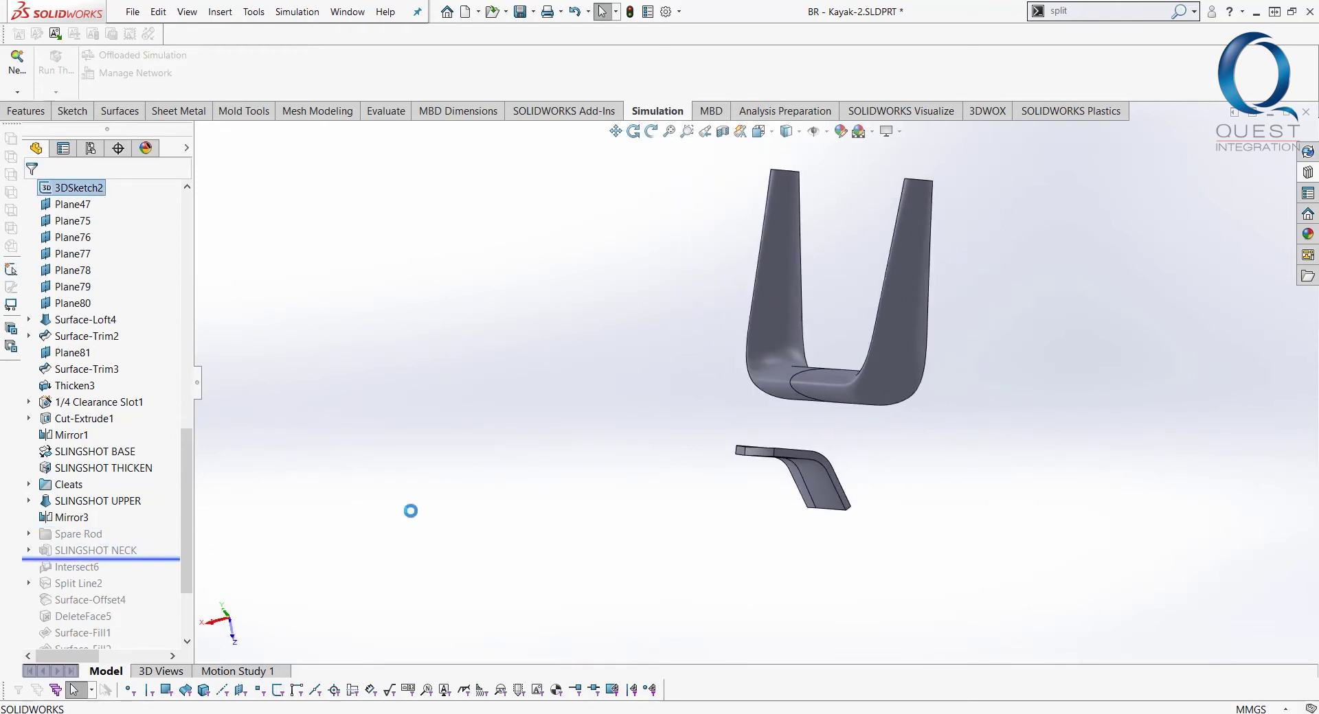
pyautogui.press('Left')
pyautogui.press('Left')
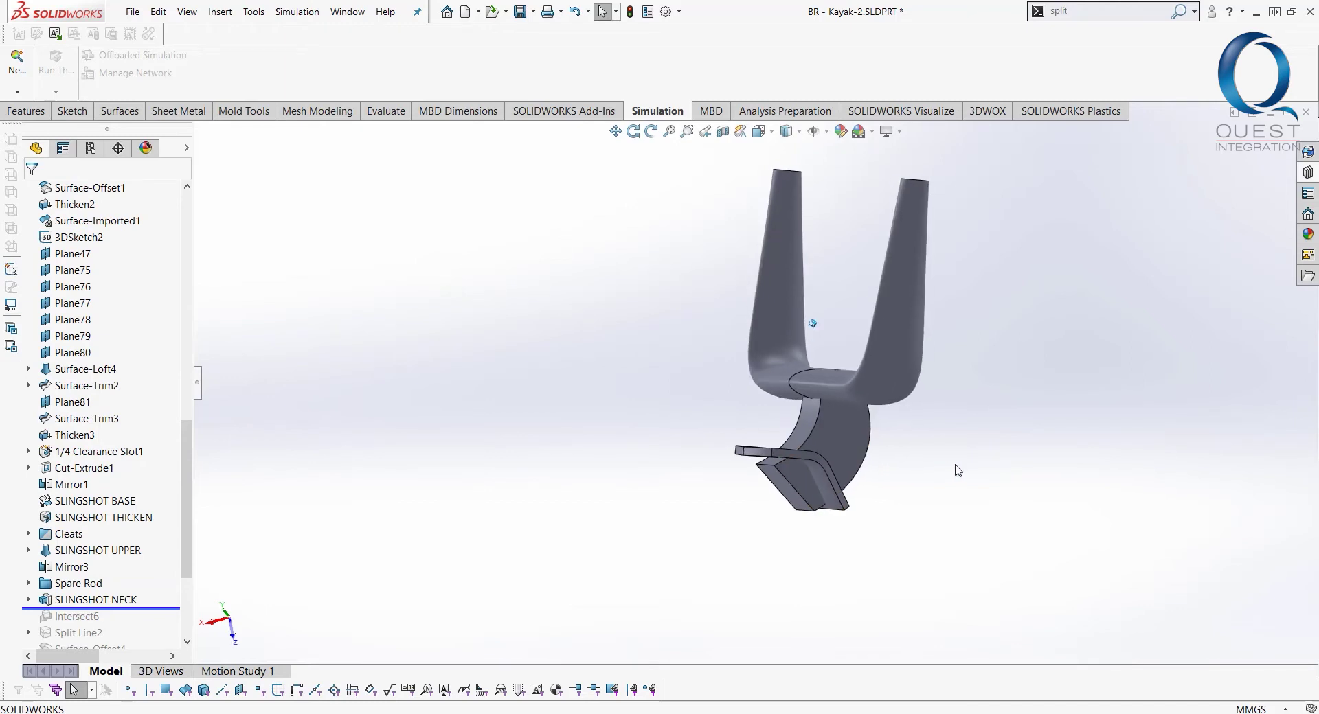
# Review the sketch and Mid Plane extrusion settings of SLINGSHOT NECK without changing them
pyautogui.click(835, 462)
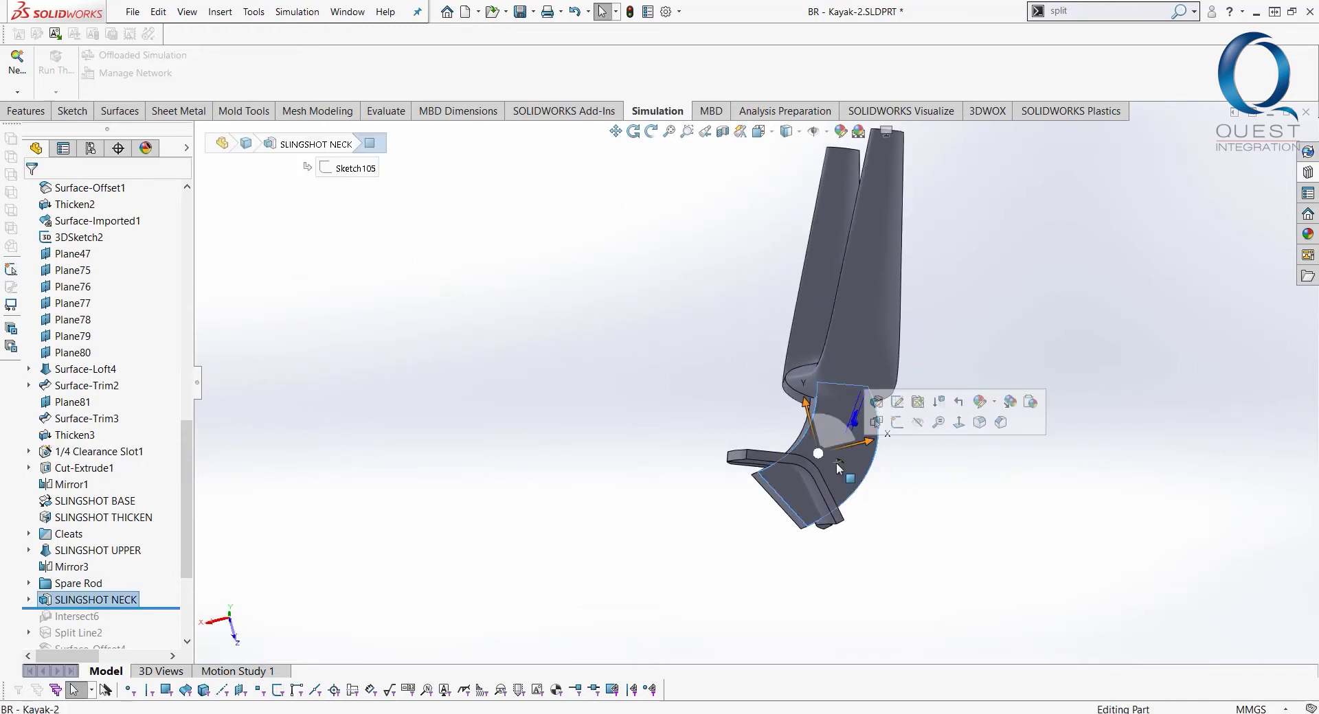
pyautogui.click(897, 402)
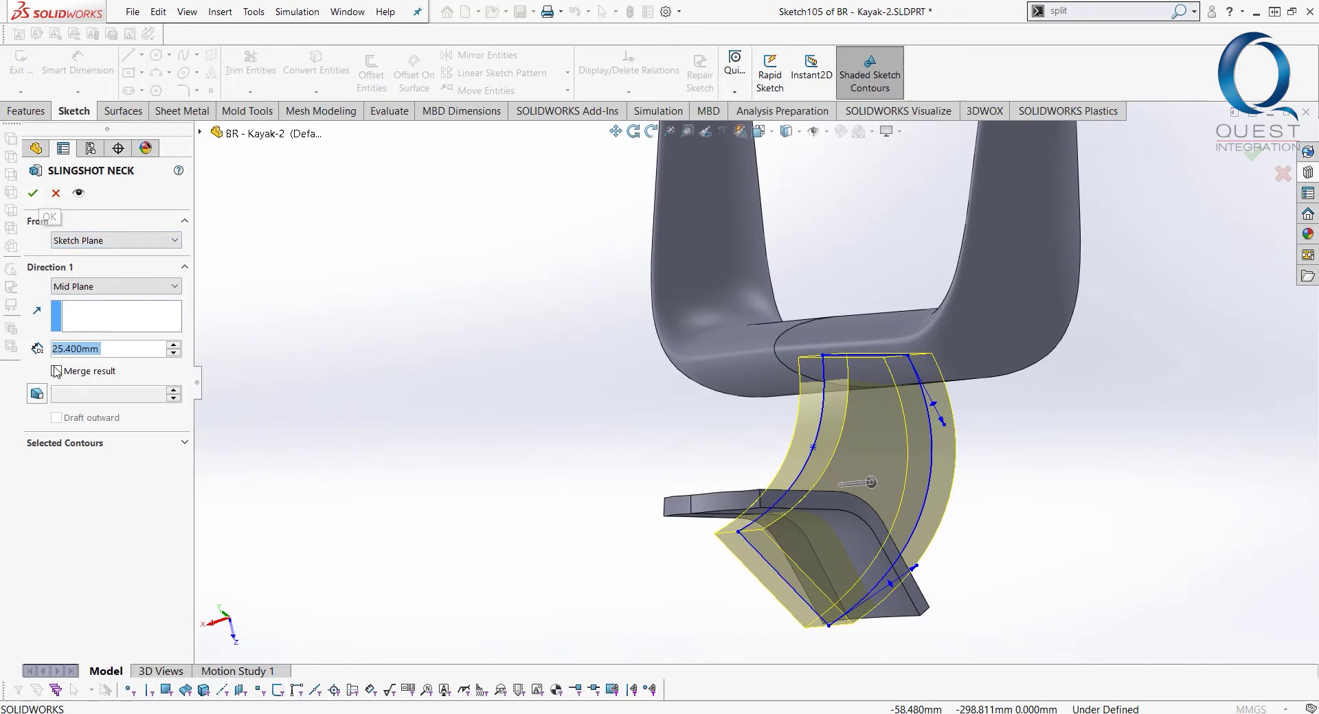
pyautogui.click(56, 194)
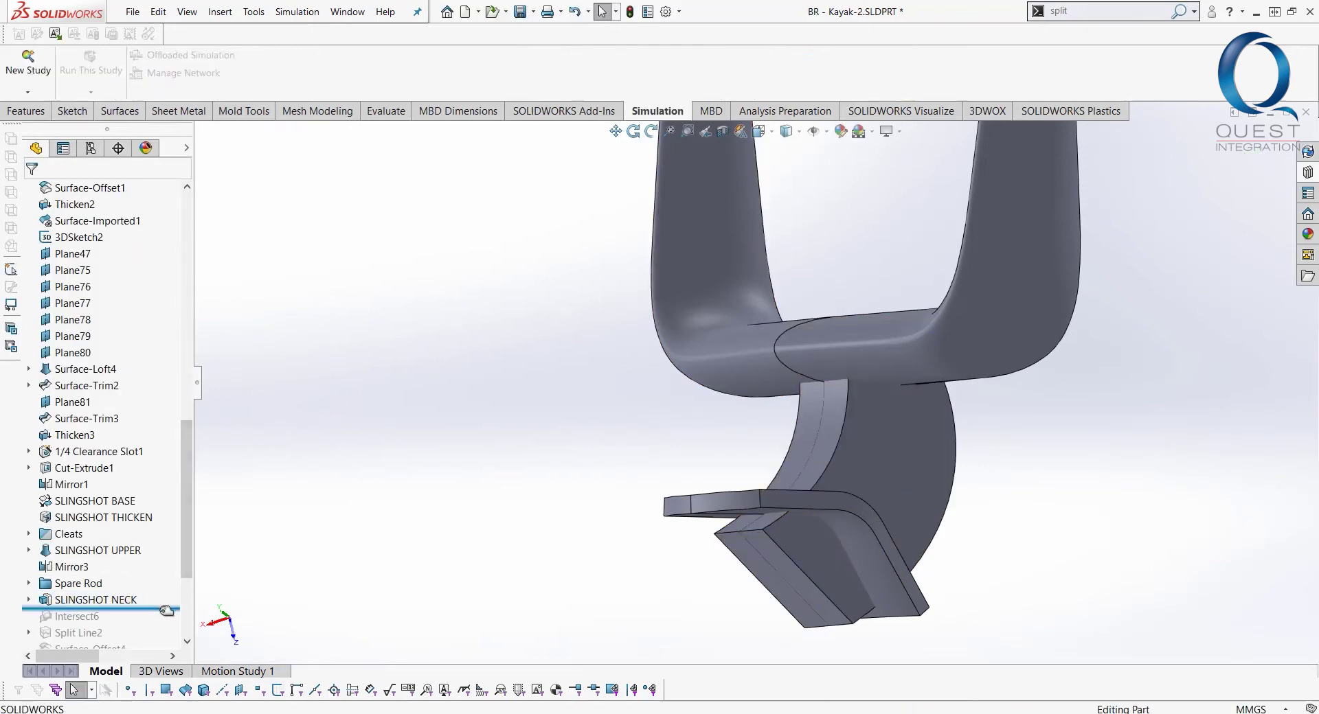
# Roll the model forward past Intersect6 and examine the joined base, neck and arms from several angles
pyautogui.moveTo(167, 611); pyautogui.dragTo(163, 625)
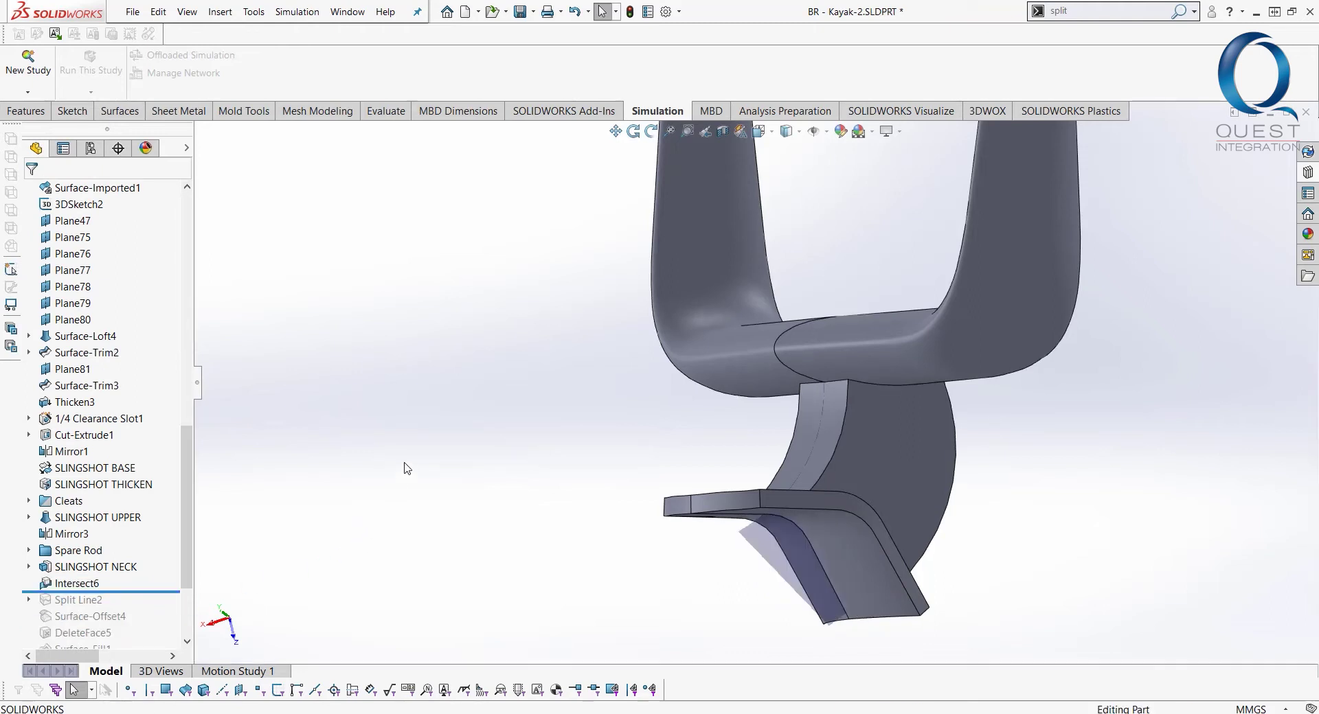
pyautogui.moveTo(408, 469); pyautogui.dragTo(488, 424, button='middle')
pyautogui.hotkey('ctrl', 'q')
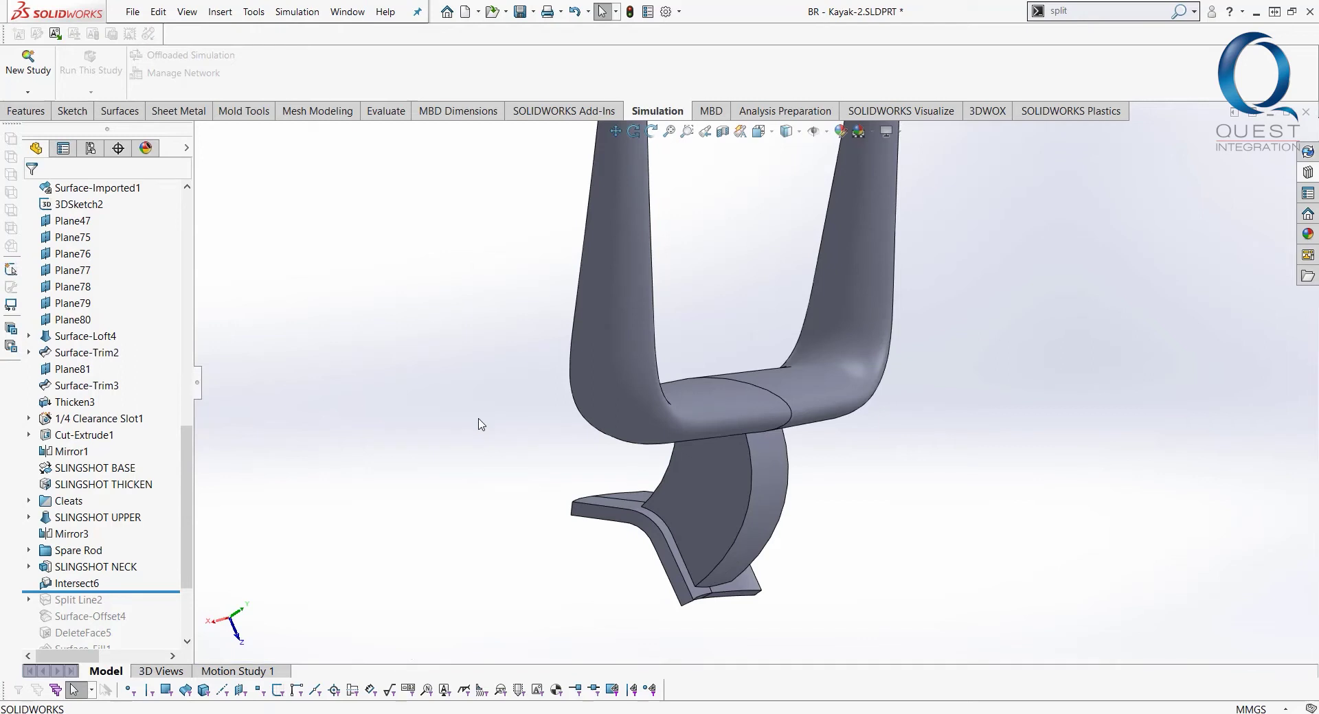
pyautogui.press('Left')
pyautogui.press('Left')
pyautogui.press('Left')
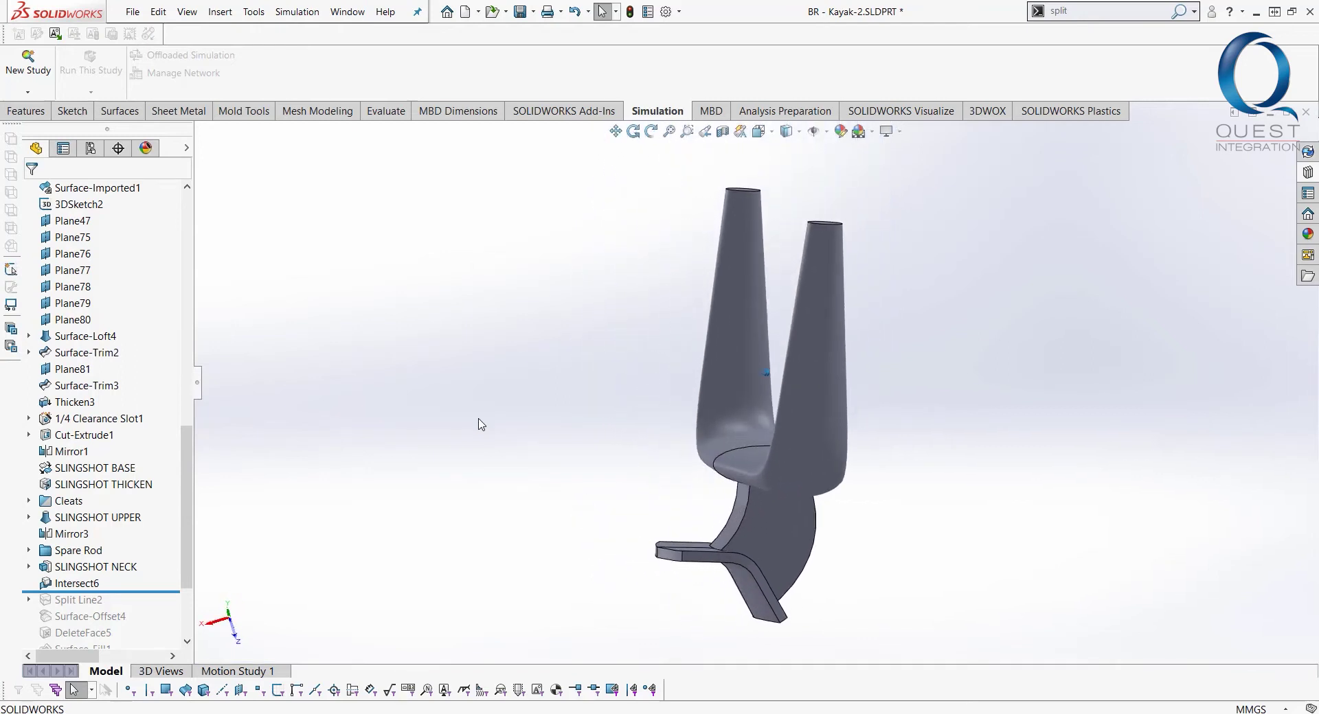
pyautogui.press('Left')
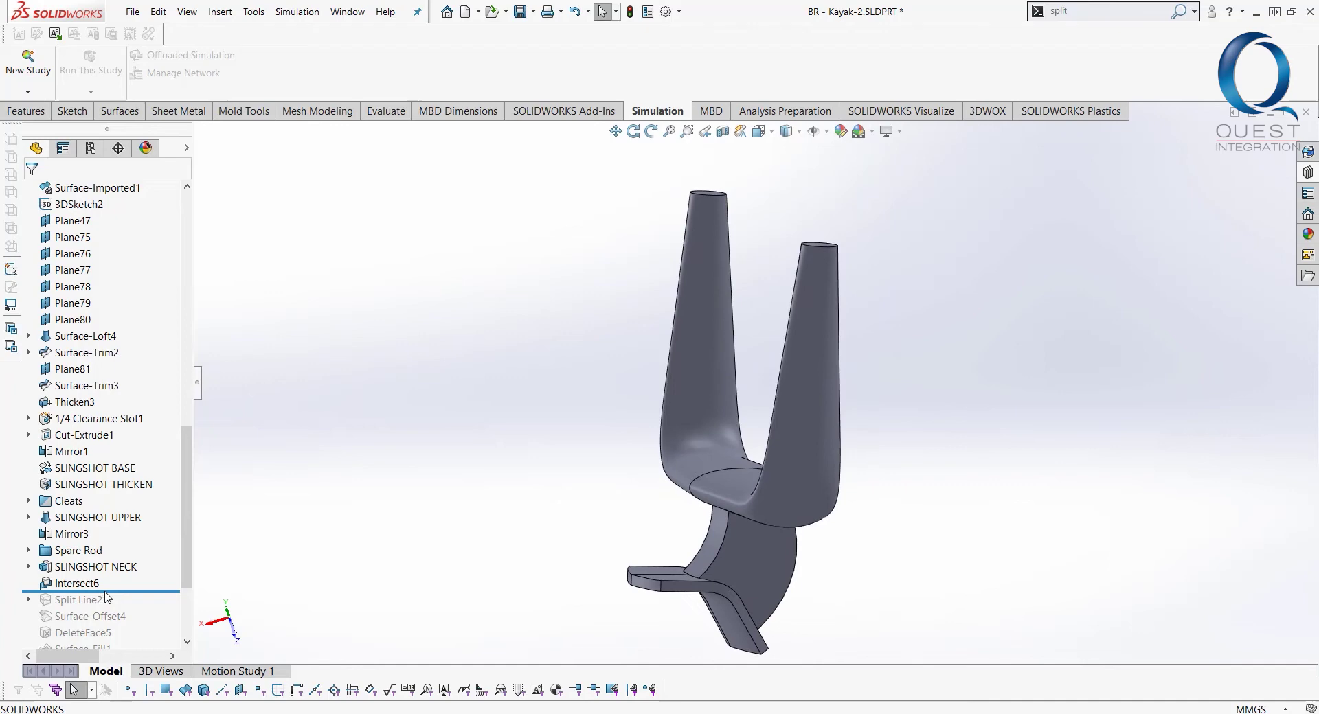
# Open the Intersect6 definition and examine its previewed regions from several angles
pyautogui.click(95, 584)
pyautogui.click(99, 540)
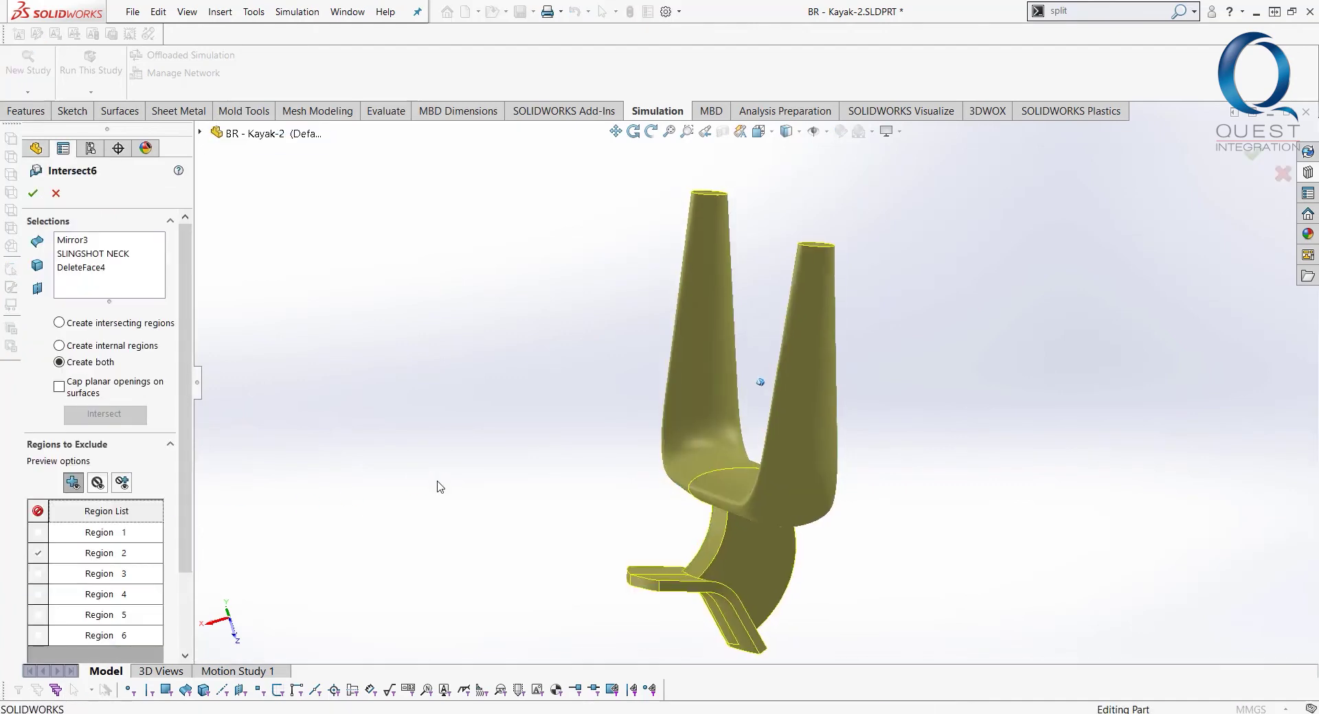
pyautogui.press('Left')
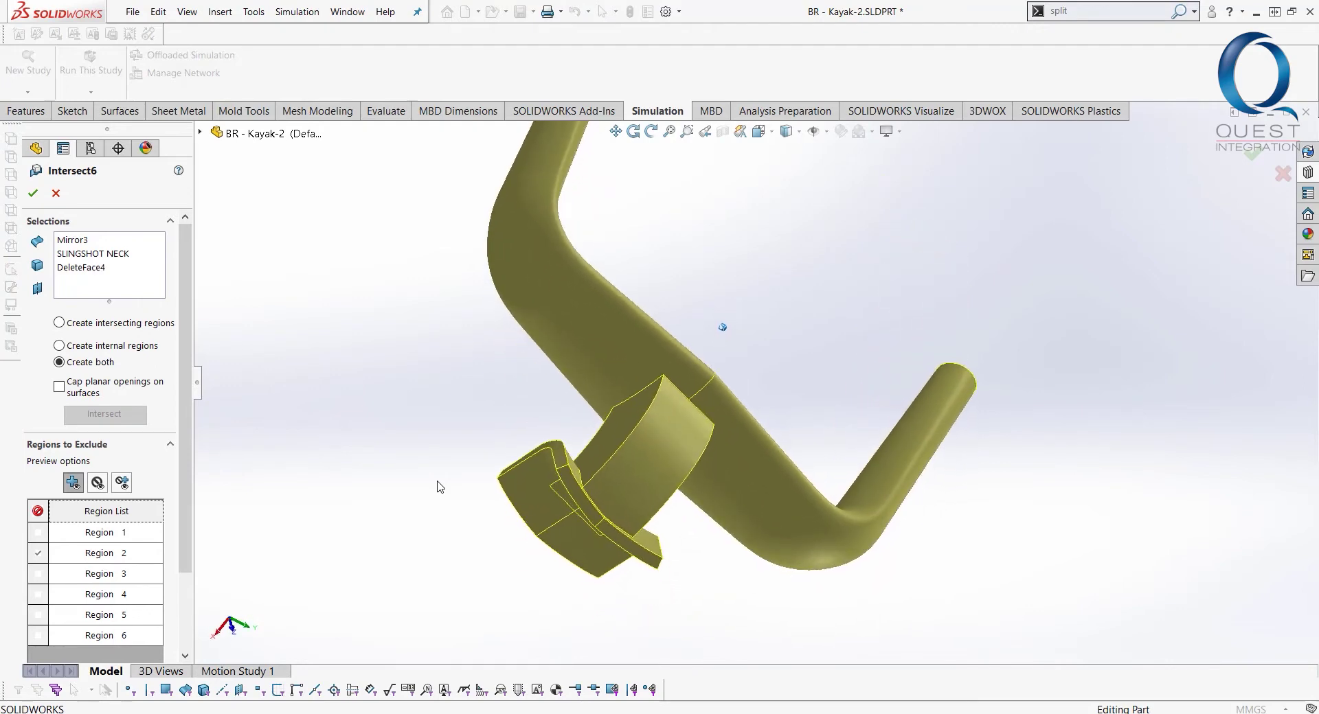
pyautogui.press('Left')
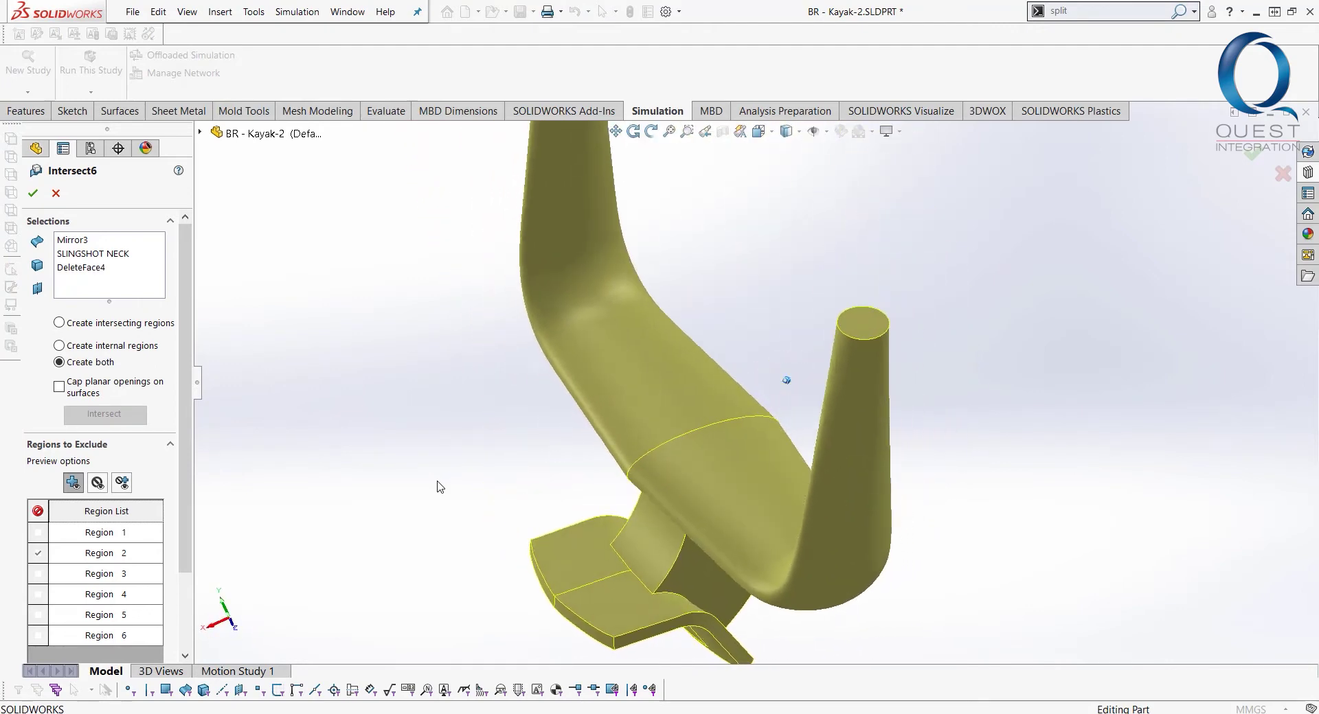
pyautogui.press('Left')
pyautogui.press('Left')
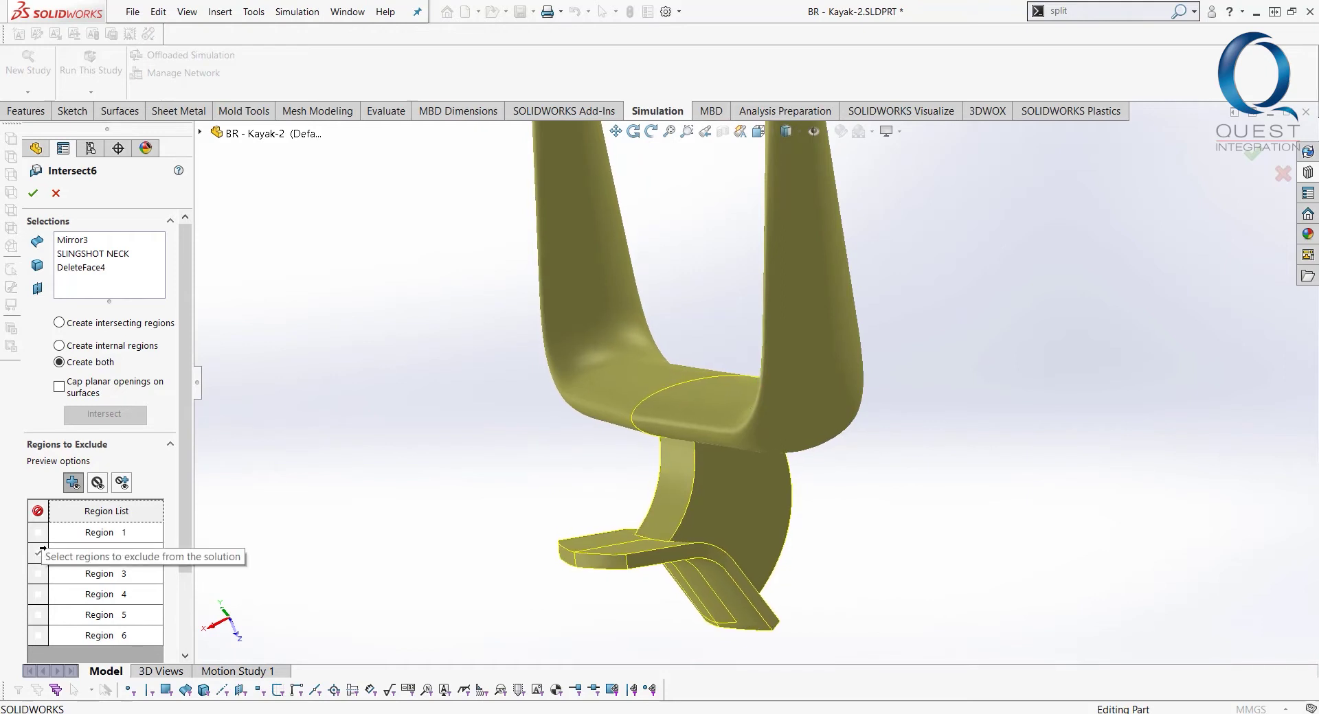
# Check the Mirror3, SLINGSHOT NECK and DeleteFace4 bodies and excluded Region 2 in Intersect6, leaving the feature unchanged
pyautogui.click(72, 243)
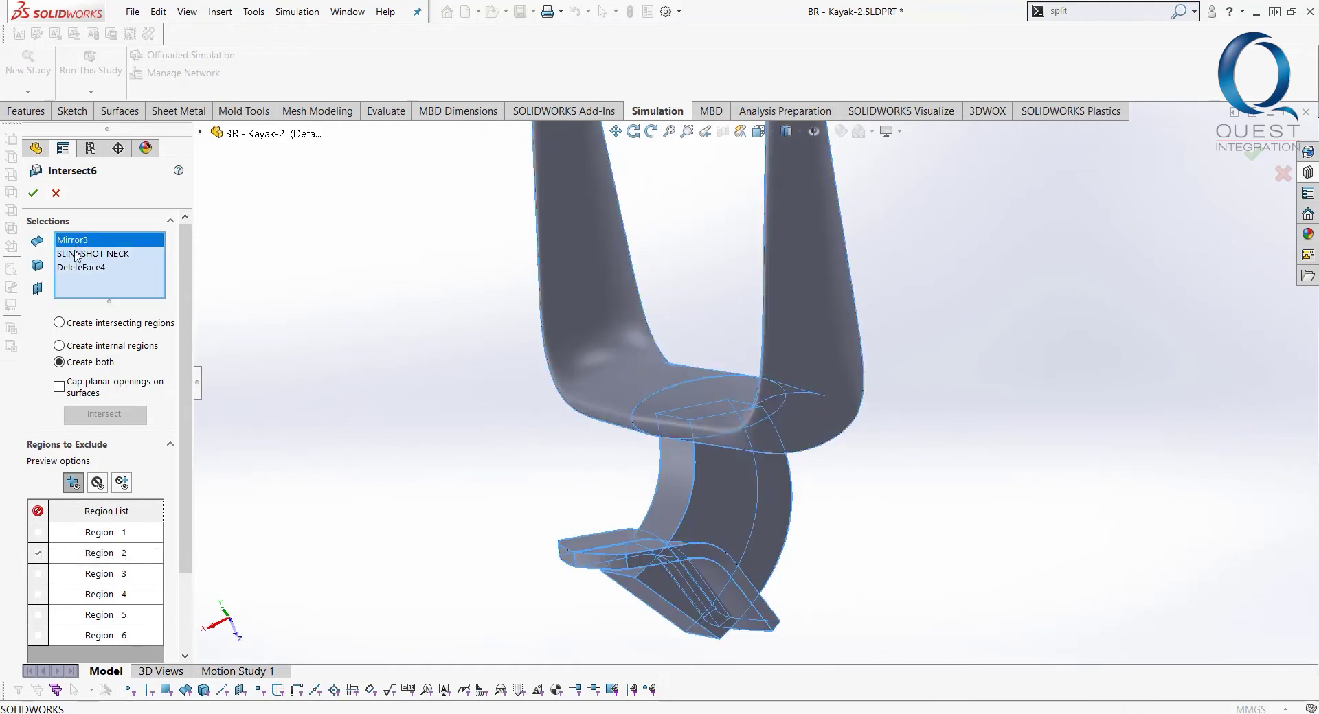
pyautogui.click(74, 253)
pyautogui.click(75, 270)
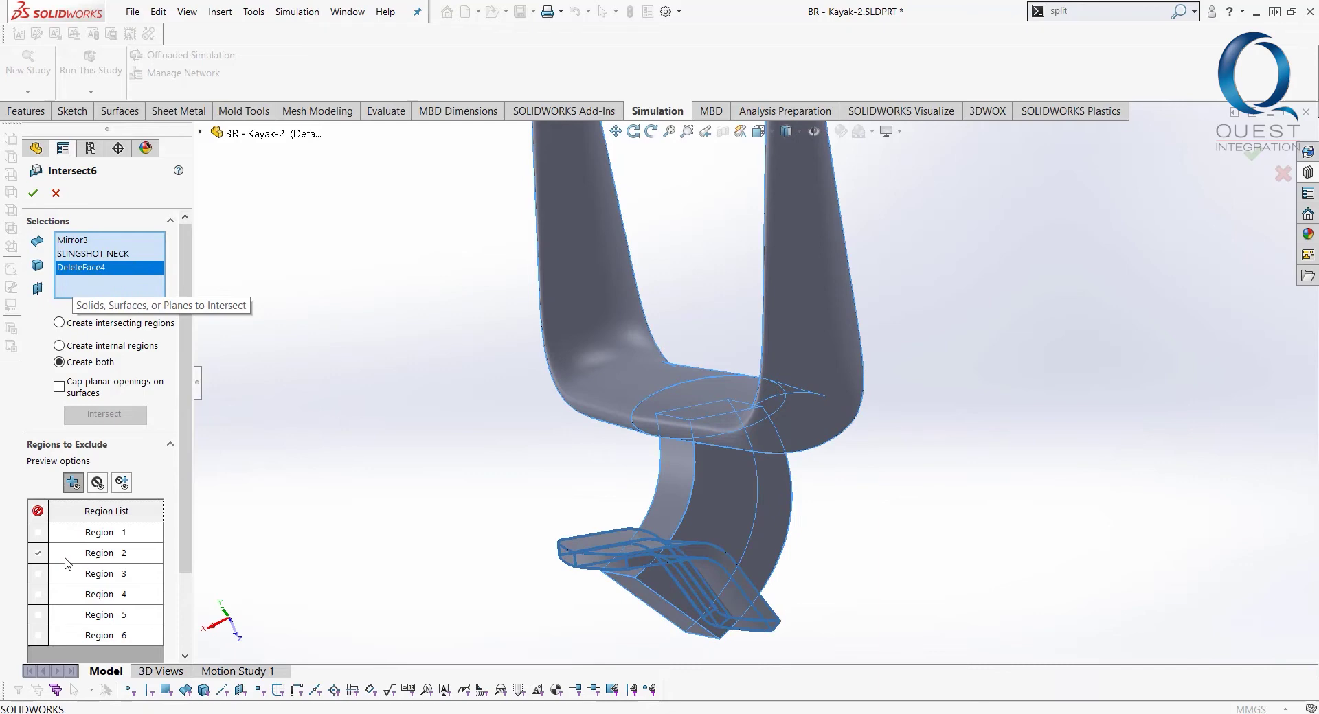
pyautogui.click(69, 553)
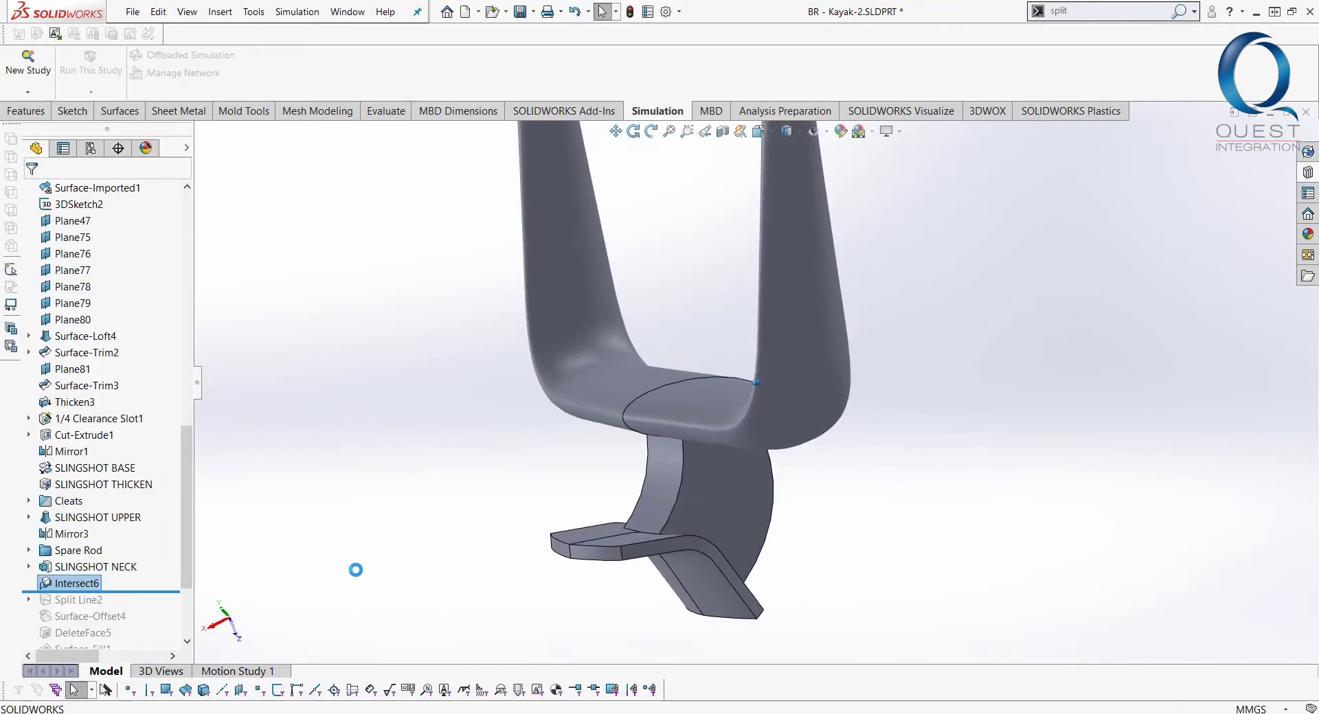
# Roll the model forward past Split Line2 and review the rectangle sketch that splits the arm ends, leaving it unchanged
pyautogui.moveTo(180, 454); pyautogui.dragTo(162, 475)
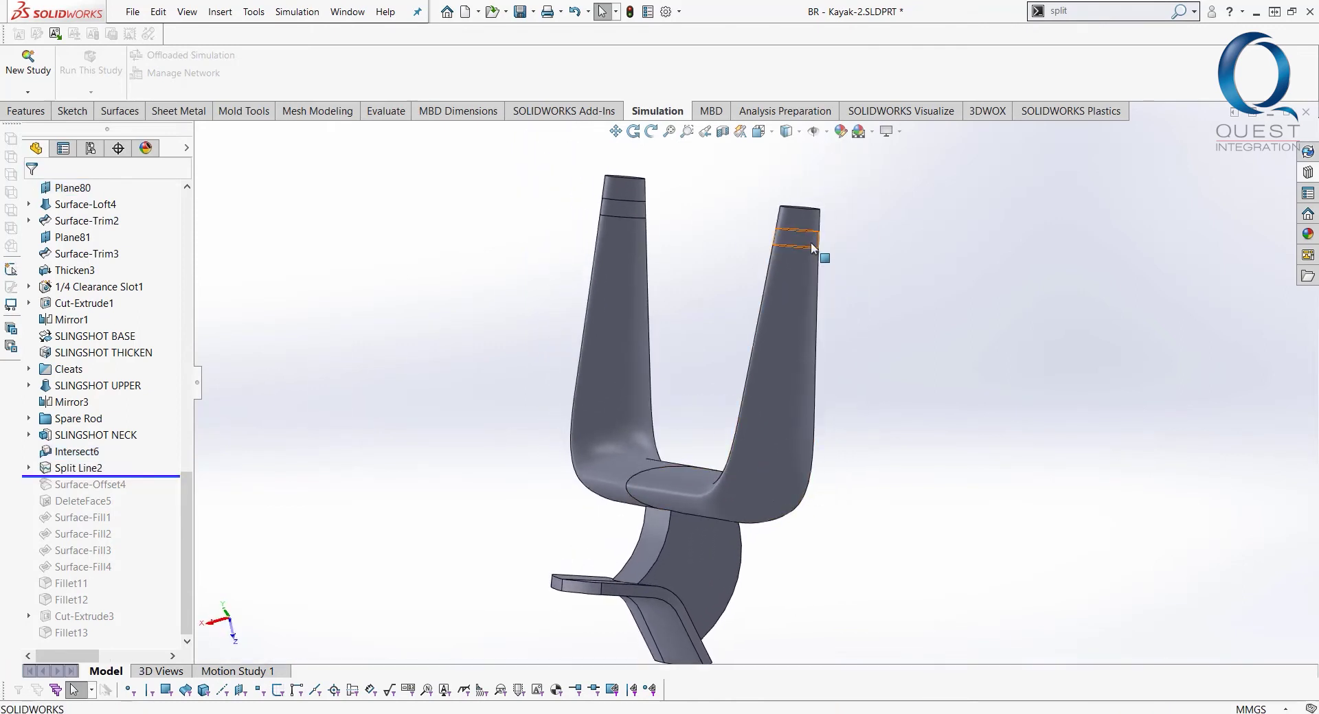
pyautogui.click(813, 249)
pyautogui.click(870, 178)
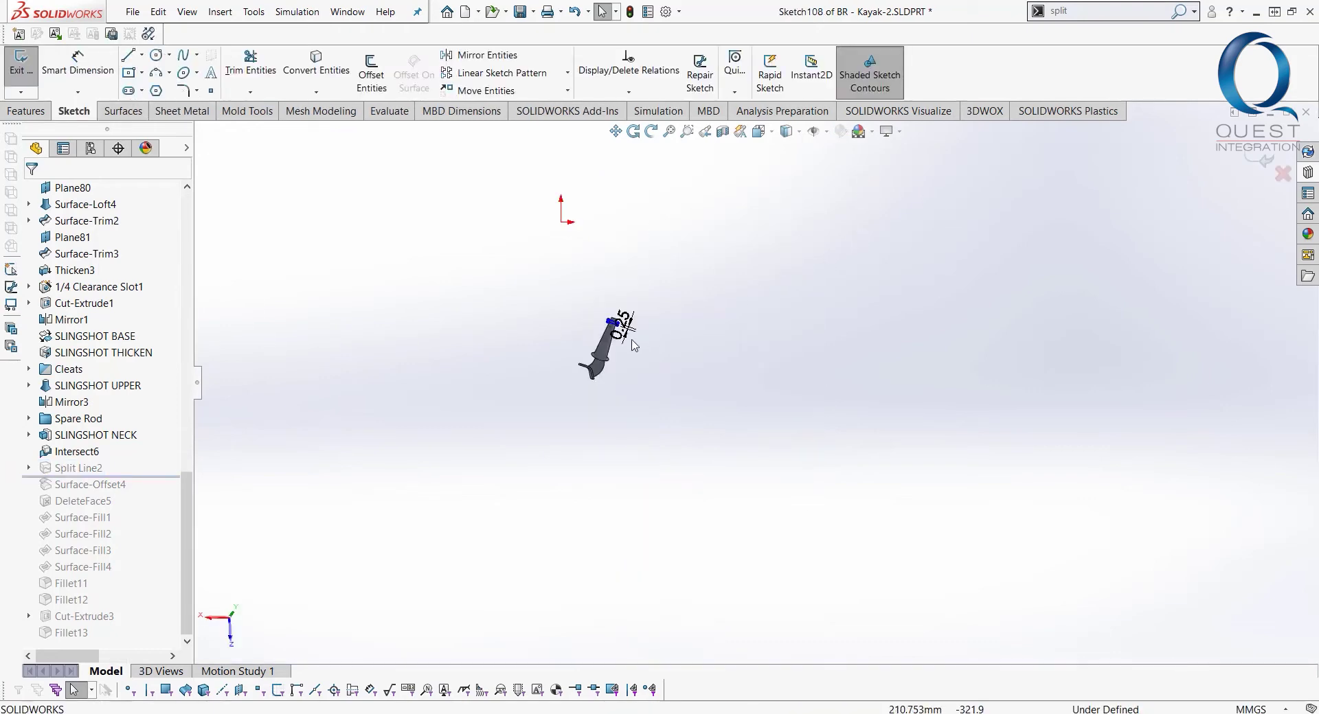
pyautogui.scroll(-8, 602, 327)
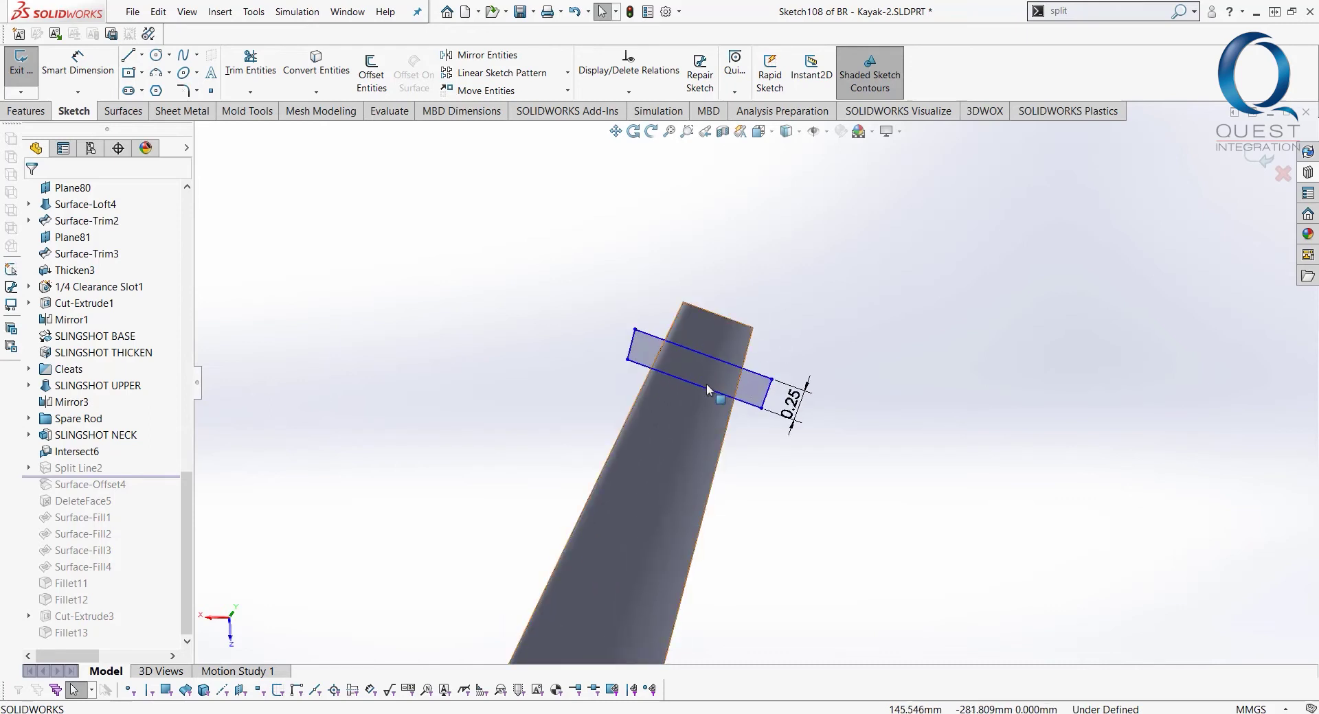
pyautogui.click(1255, 151)
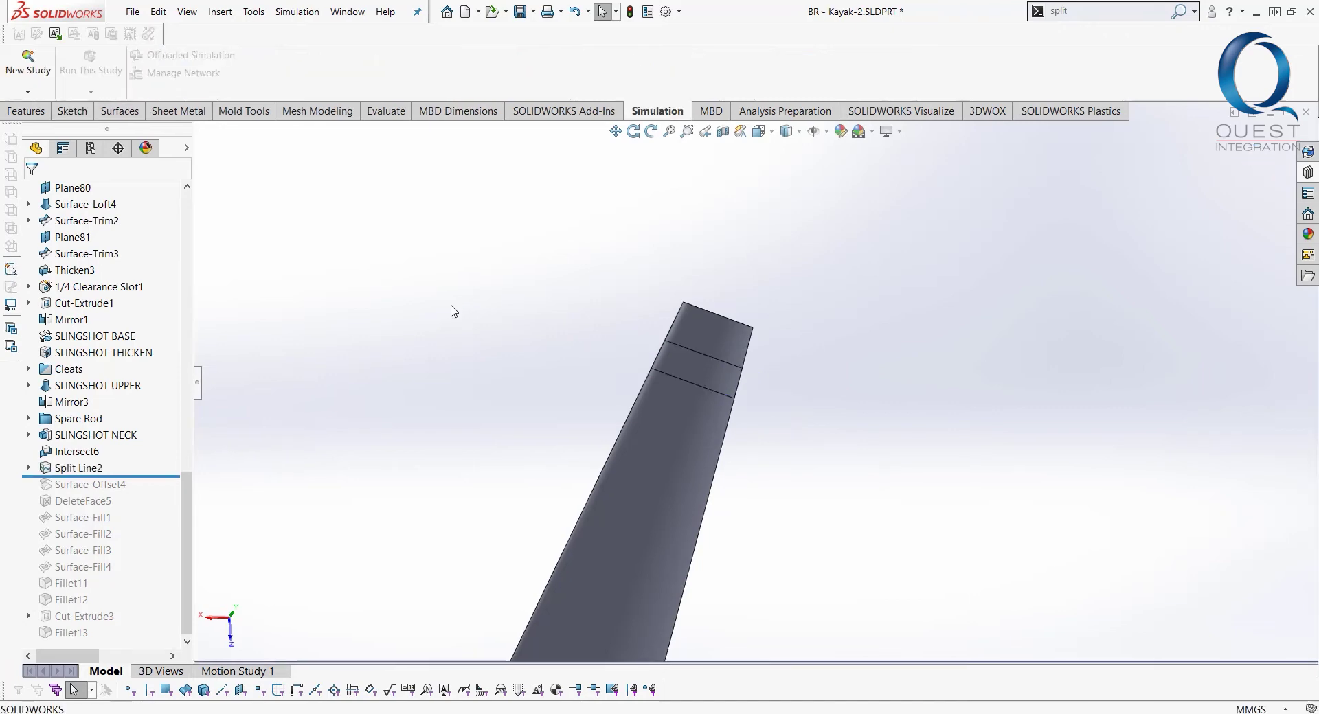
# Try to project Sketch108 onto the arm-end face as a new Projection split line
pyautogui.doubleClick(67, 473)
pyautogui.click(79, 485)
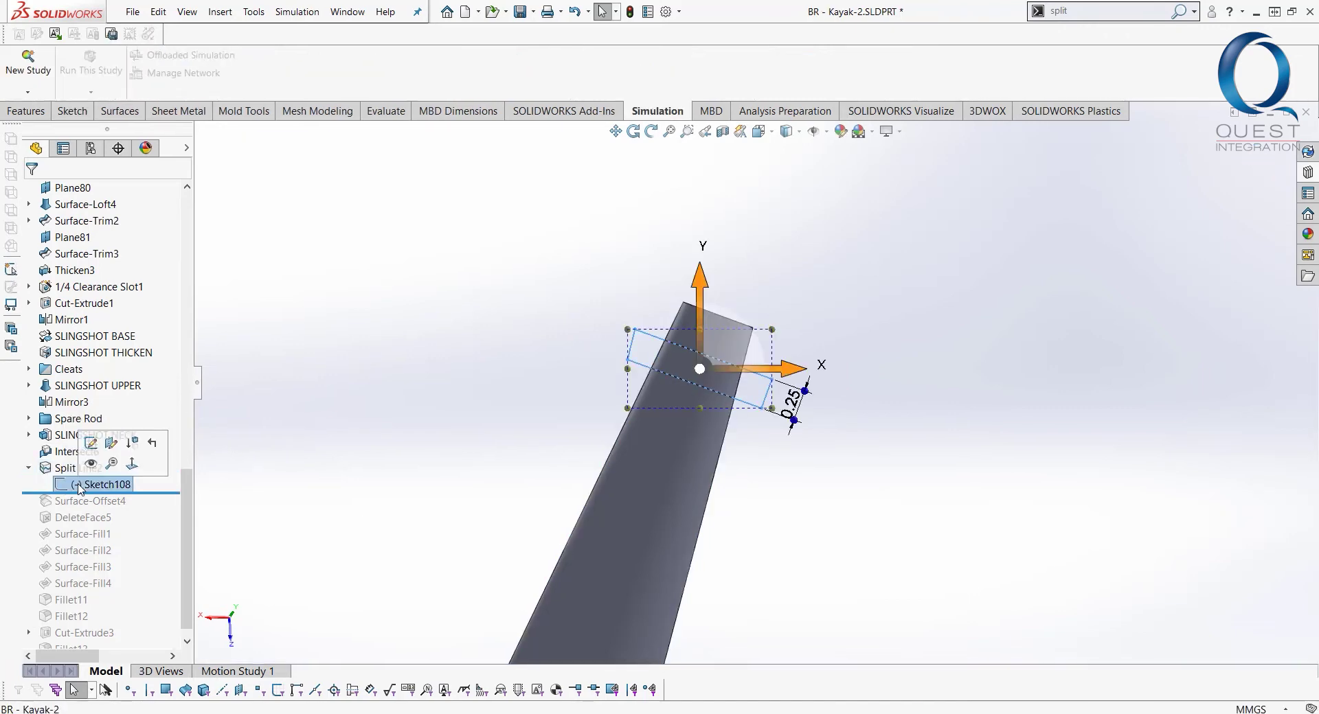
pyautogui.click(38, 113)
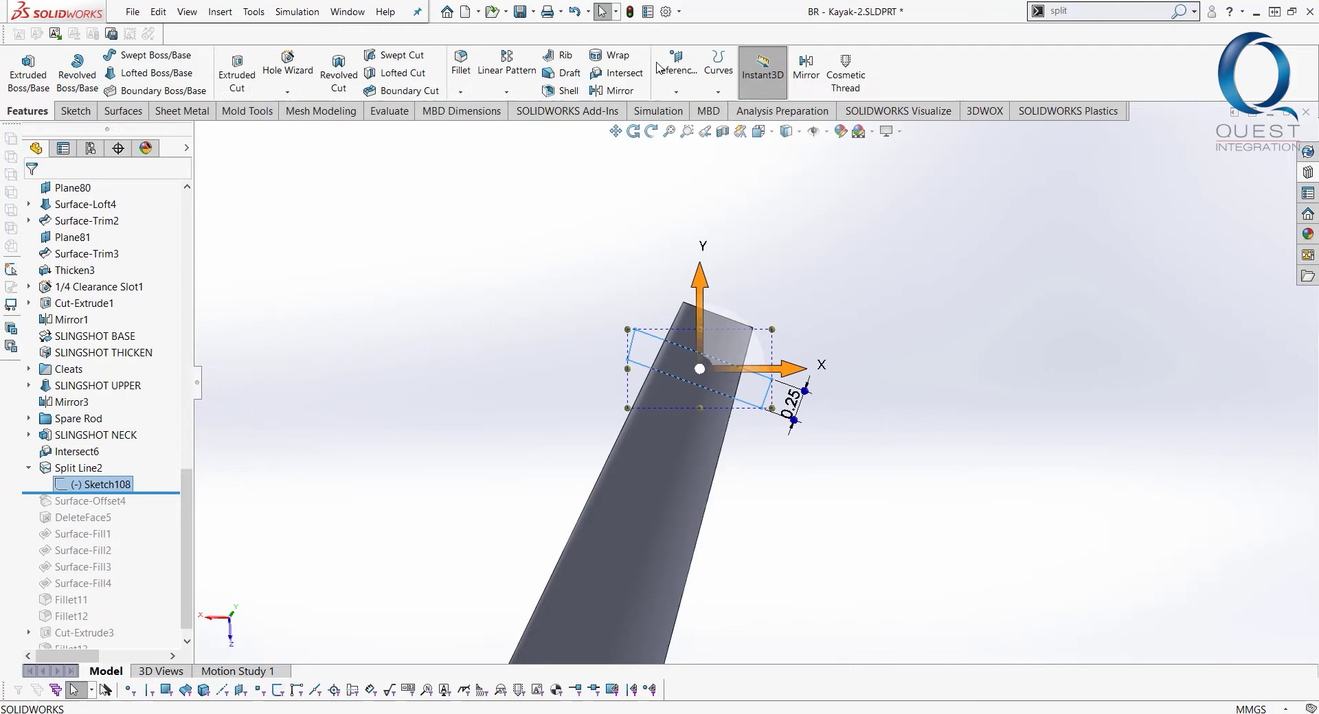
pyautogui.click(716, 90)
pyautogui.click(728, 108)
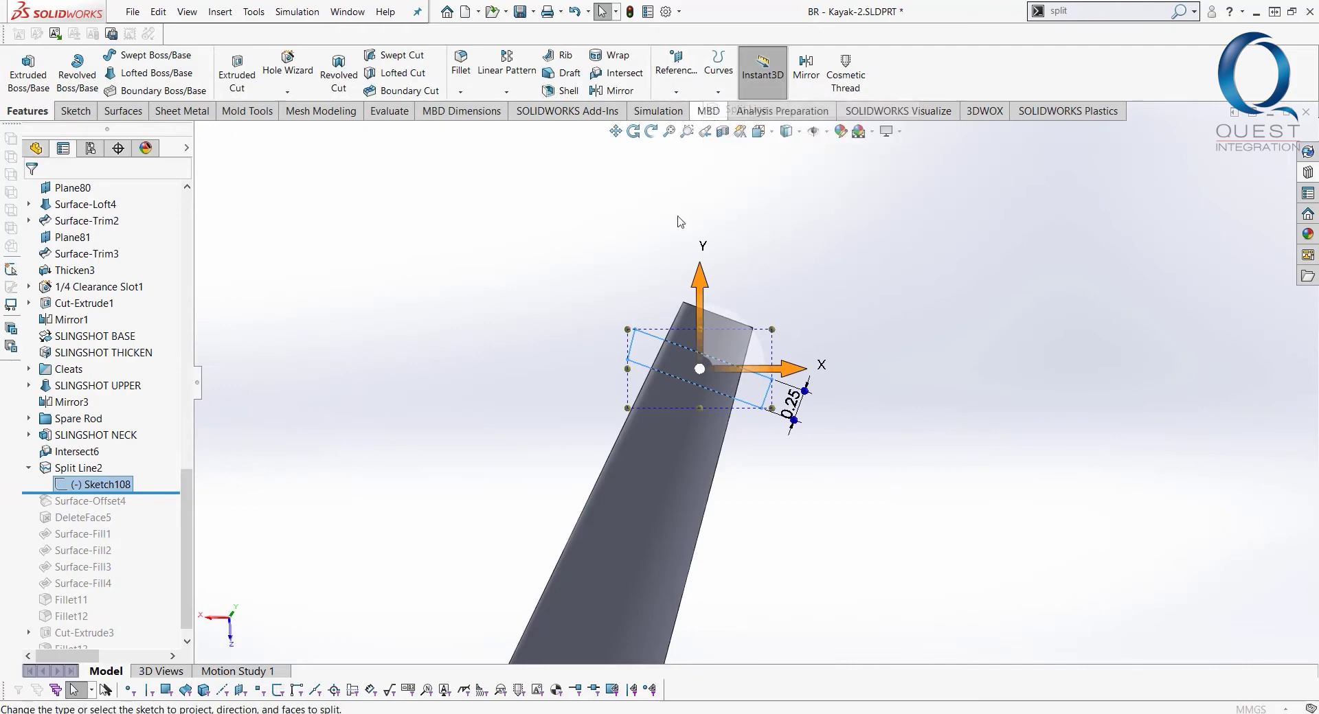
pyautogui.click(707, 343)
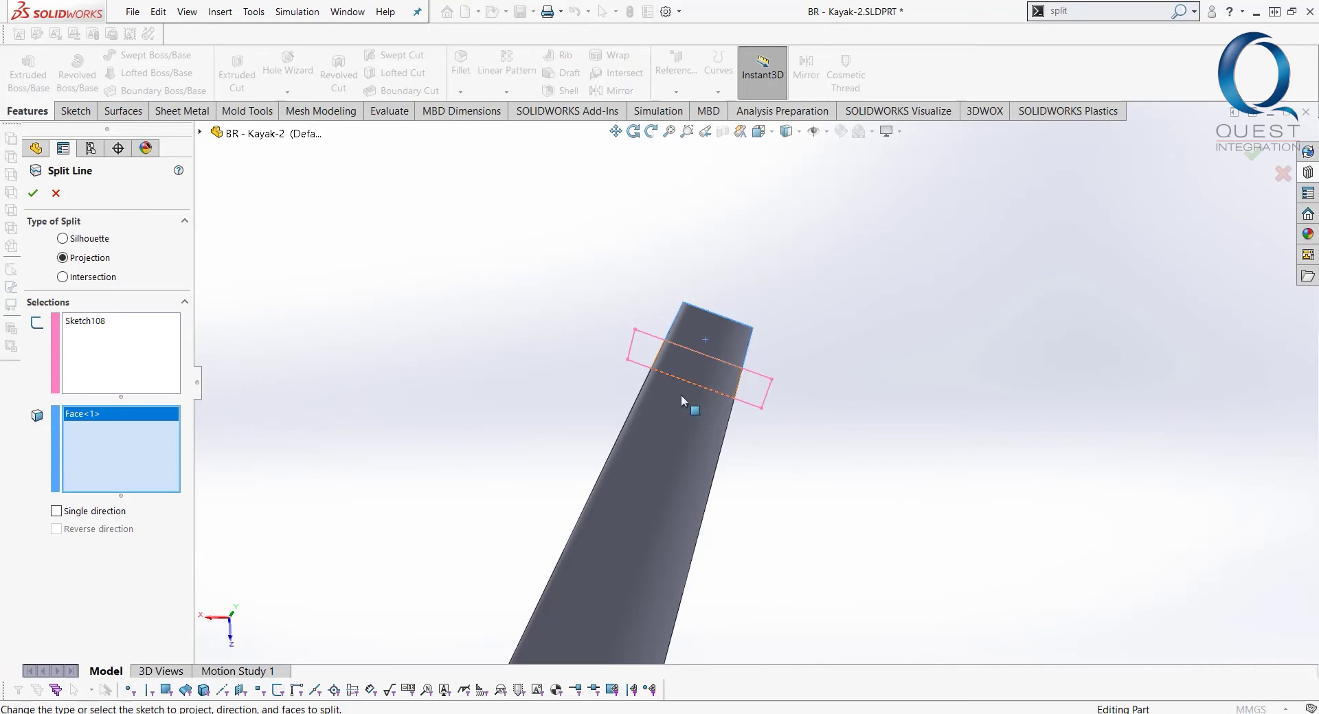
pyautogui.moveTo(777, 485)
pyautogui.mouseDown(button='middle')
pyautogui.moveTo(724, 470)
pyautogui.moveTo(763, 472)
pyautogui.mouseUp(button='middle')
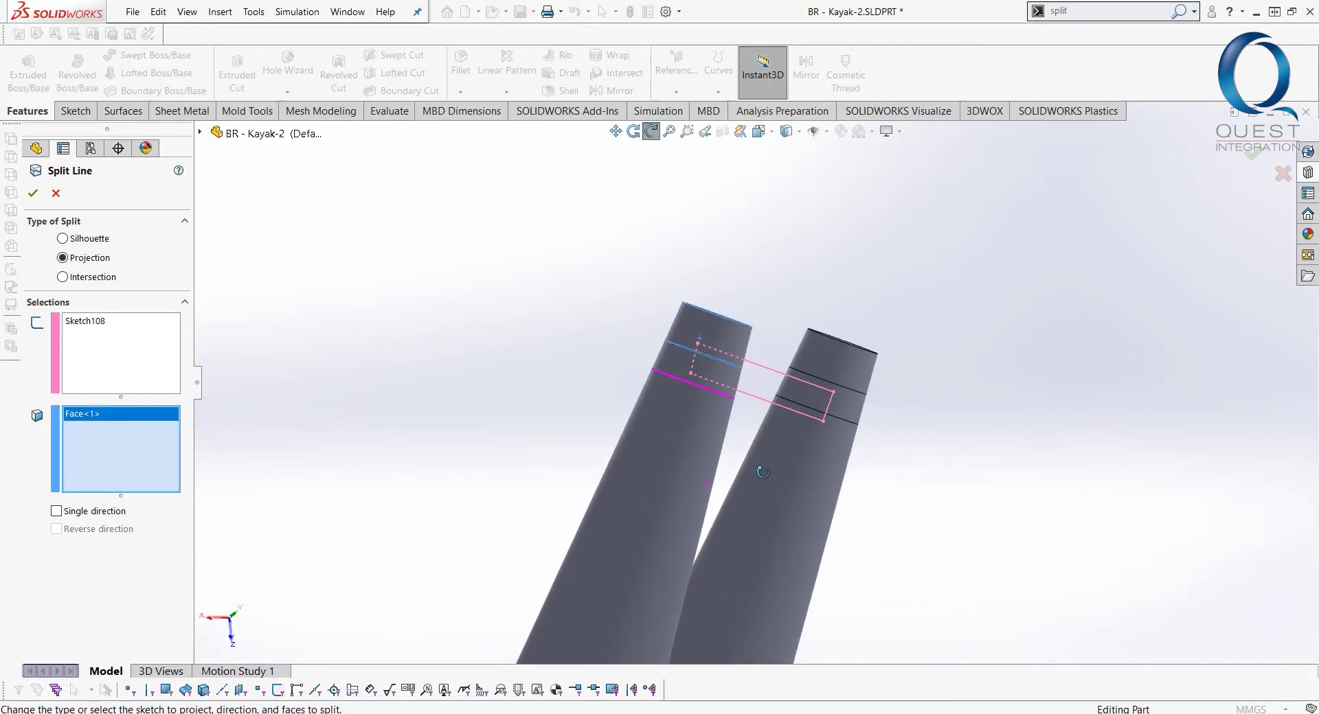
pyautogui.press('Return')
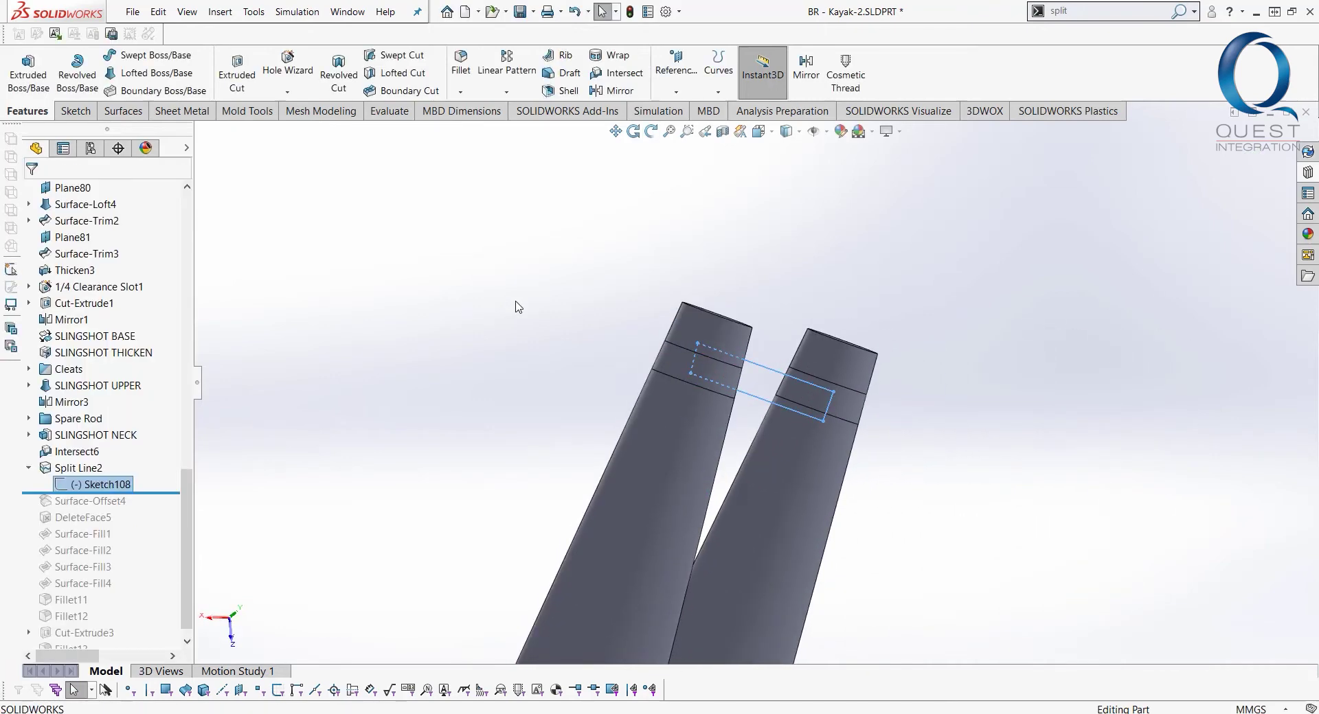
# Open the Split Line2 definition and review its projected sketch and two selected arm faces, leaving the selection unchanged
pyautogui.click(85, 469)
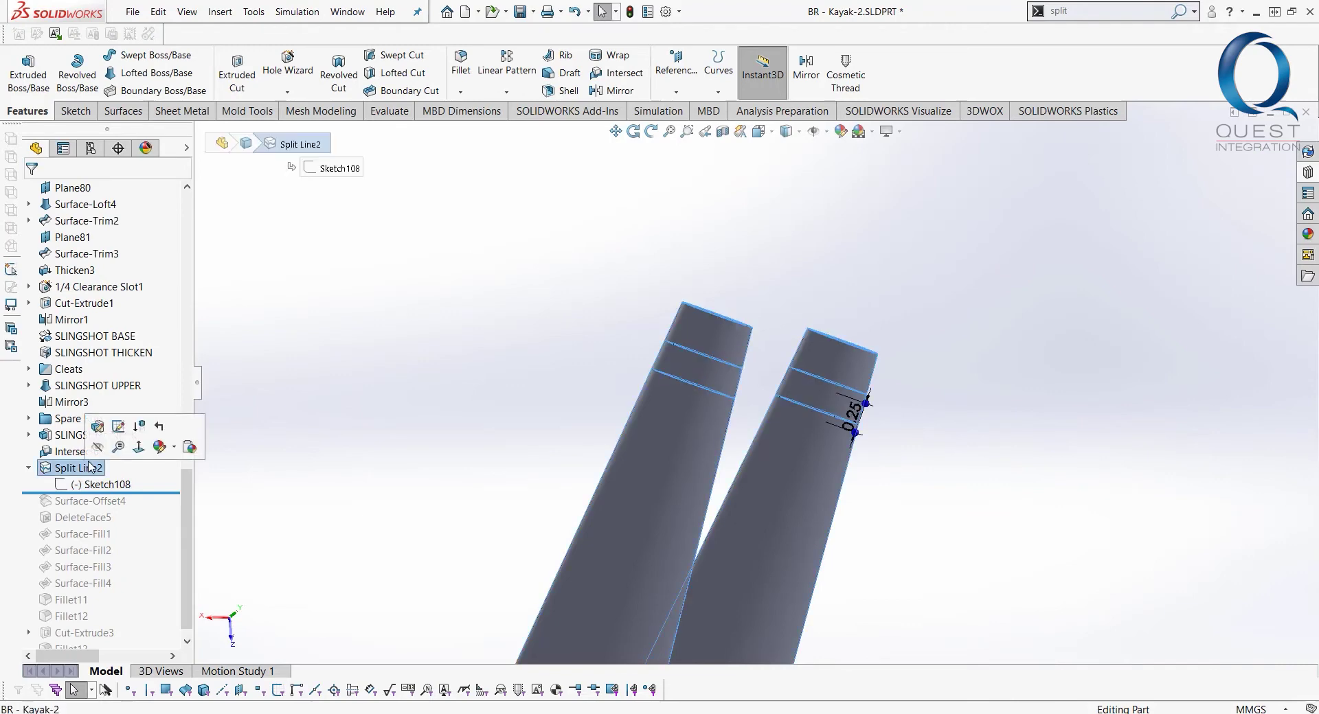
pyautogui.click(97, 427)
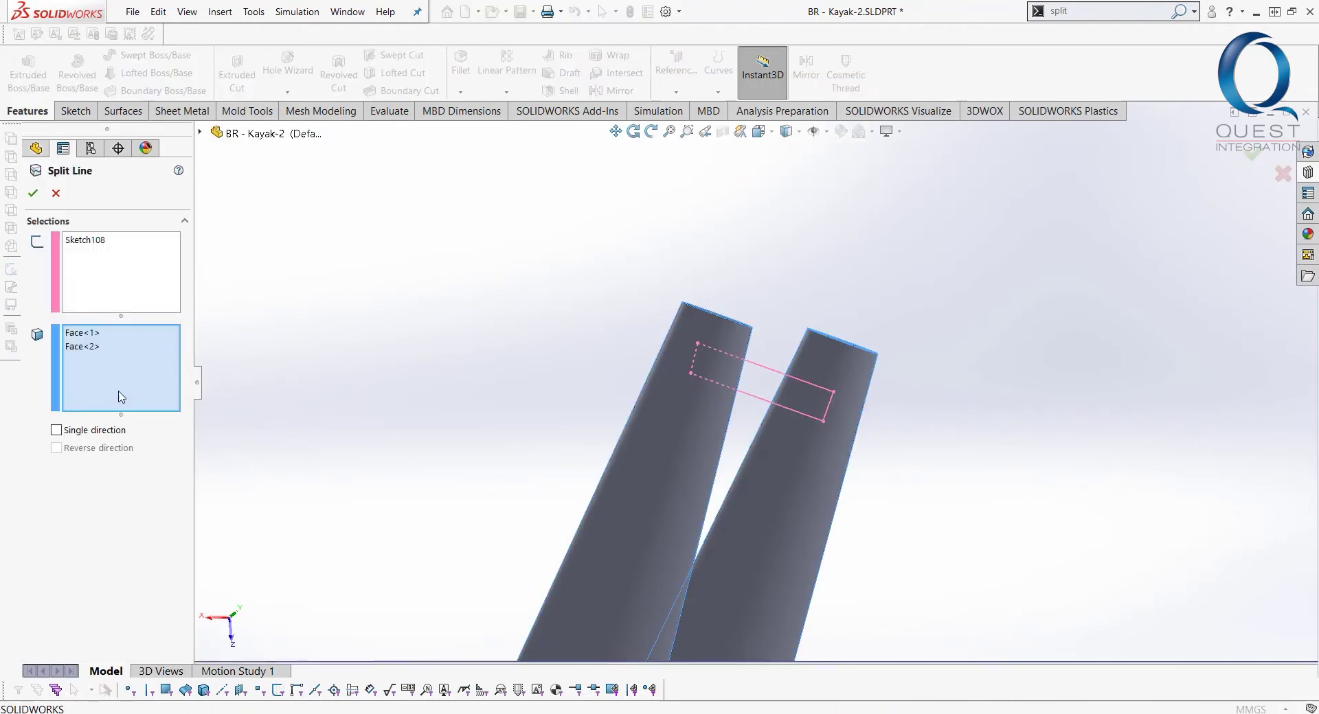
pyautogui.click(704, 379)
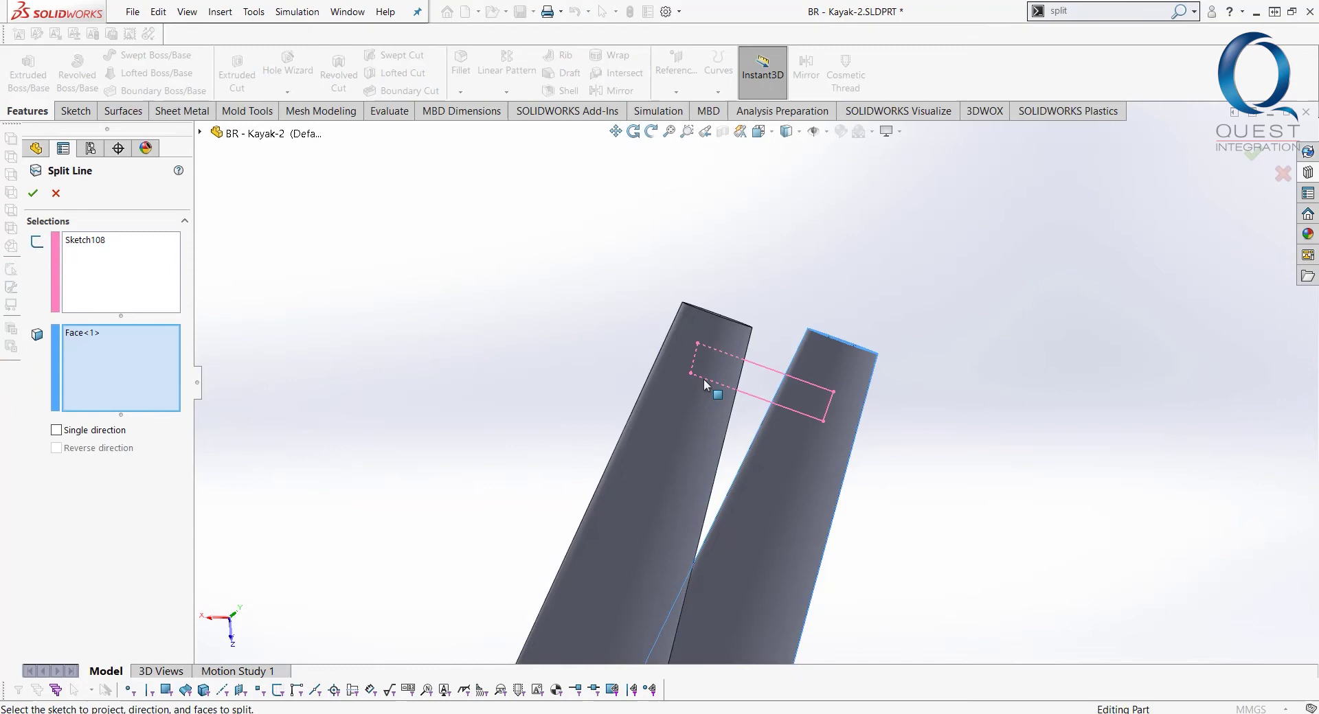
pyautogui.click(704, 379)
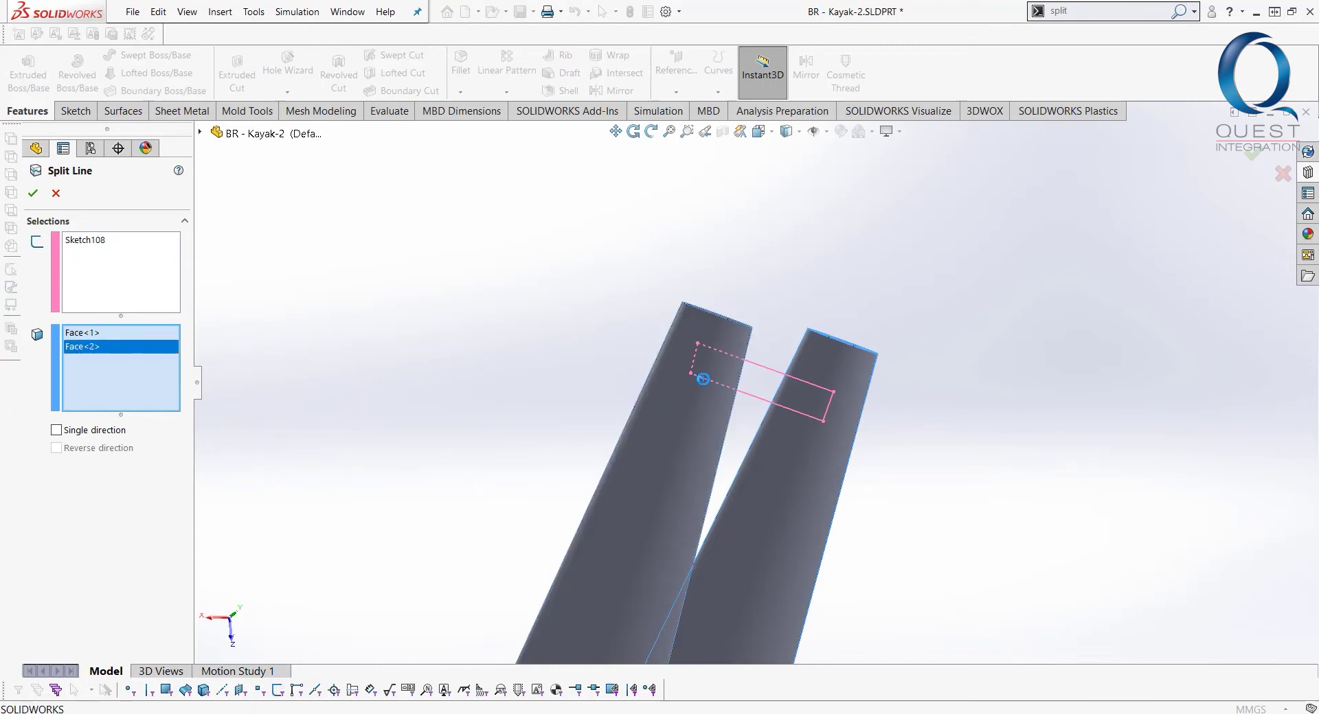
pyautogui.moveTo(736, 324); pyautogui.dragTo(289, 411, button='middle')
# Roll the model forward past Surface-Offset4 and review its offset faces and distance, leaving the feature unchanged
pyautogui.moveTo(157, 492); pyautogui.dragTo(139, 504)
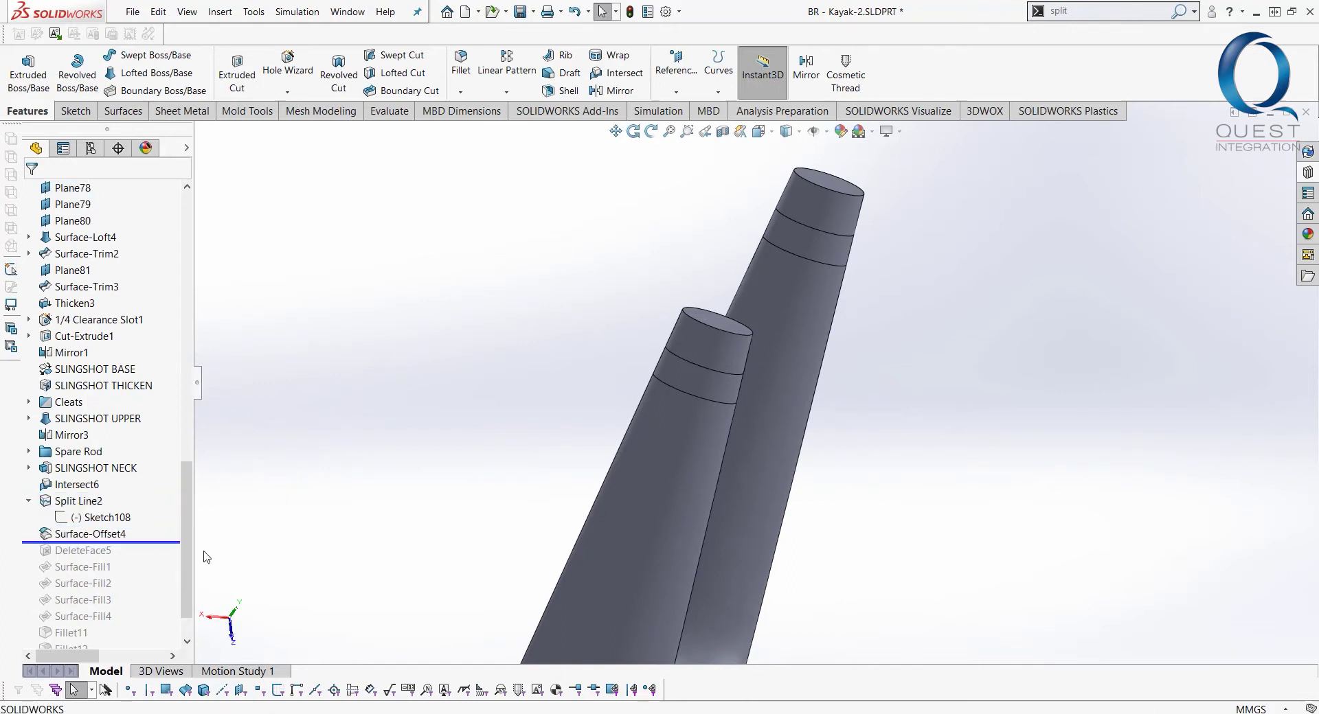
pyautogui.click(82, 534)
pyautogui.click(87, 489)
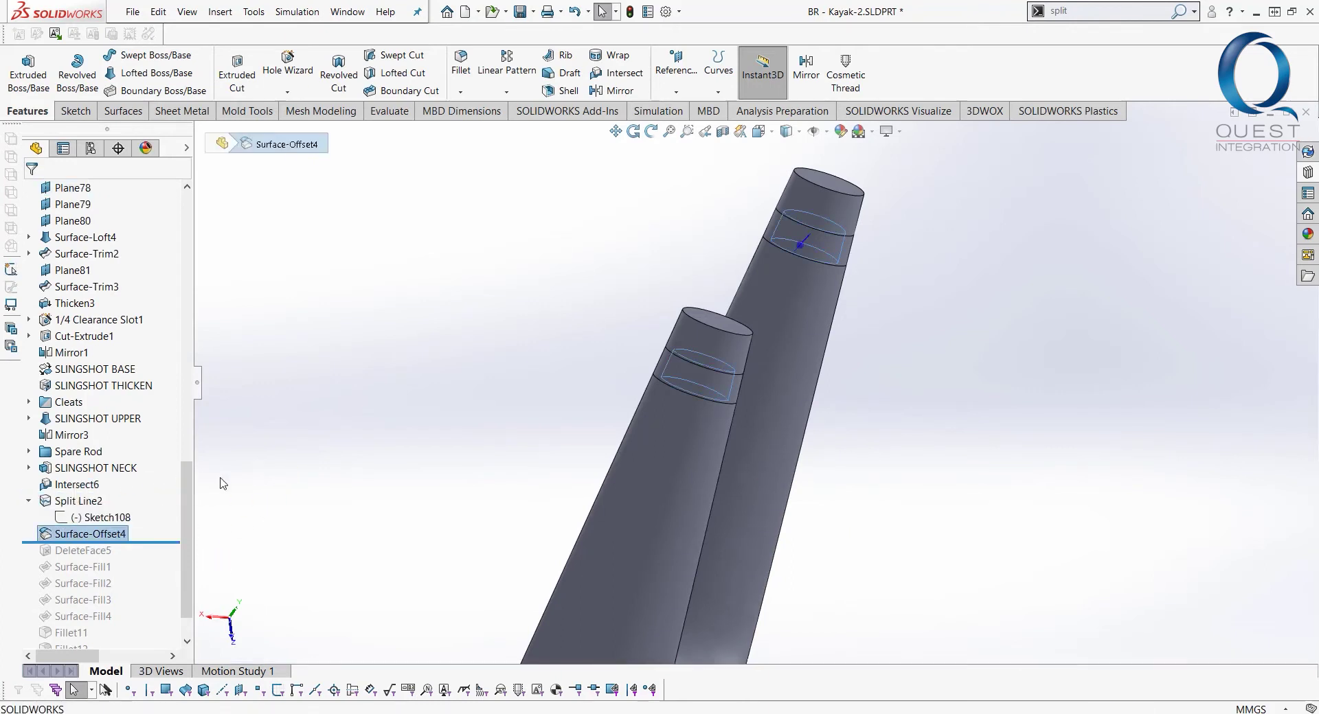
pyautogui.scroll(-5, 695, 375)
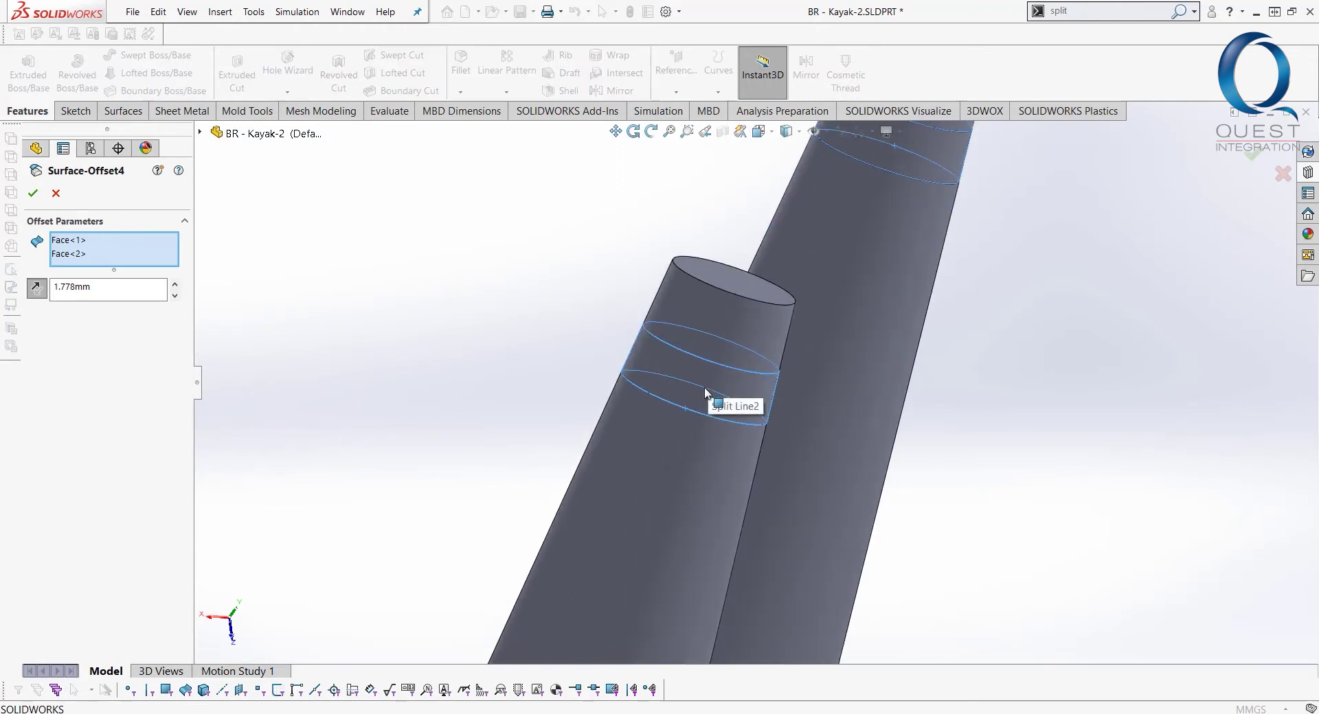
pyautogui.click(57, 195)
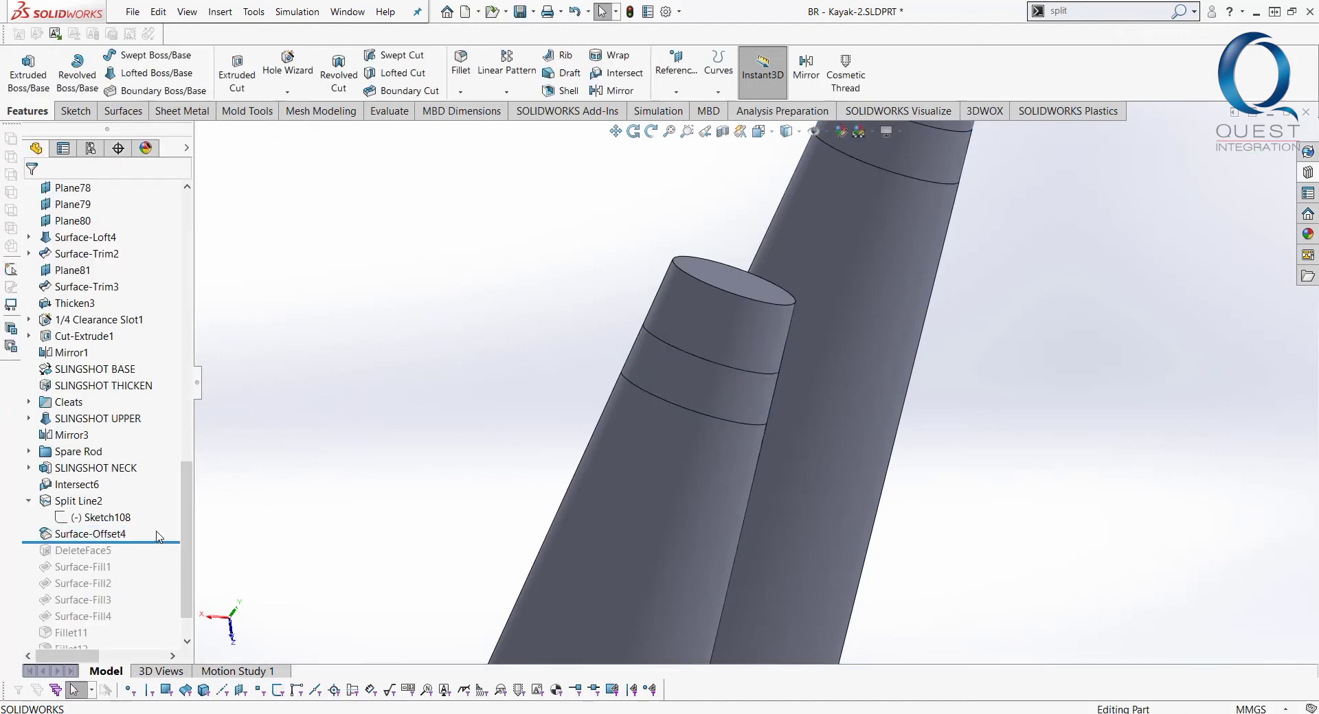
# Roll the model forward past DeleteFace5 and examine the open groove edges around the arm tips
pyautogui.moveTo(159, 542); pyautogui.dragTo(161, 557)
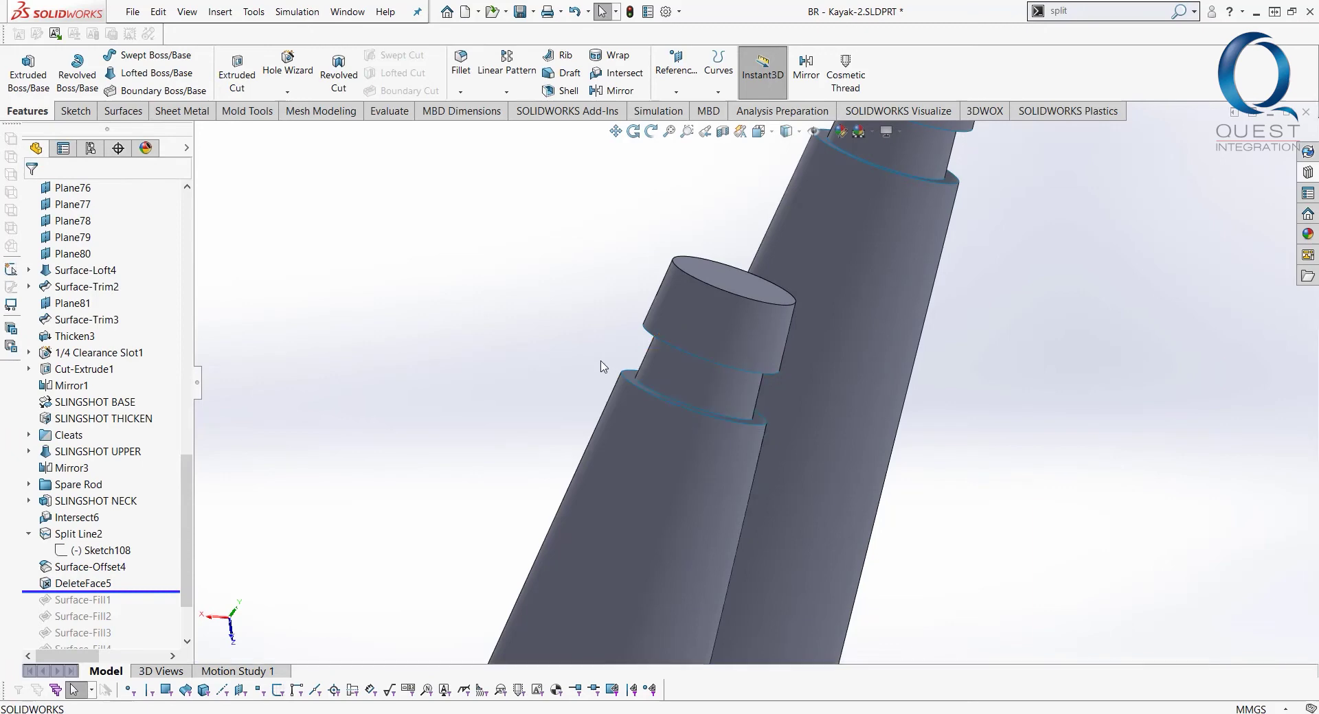
pyautogui.moveTo(601, 364); pyautogui.dragTo(568, 390, button='middle')
pyautogui.scroll(-4, 656, 411)
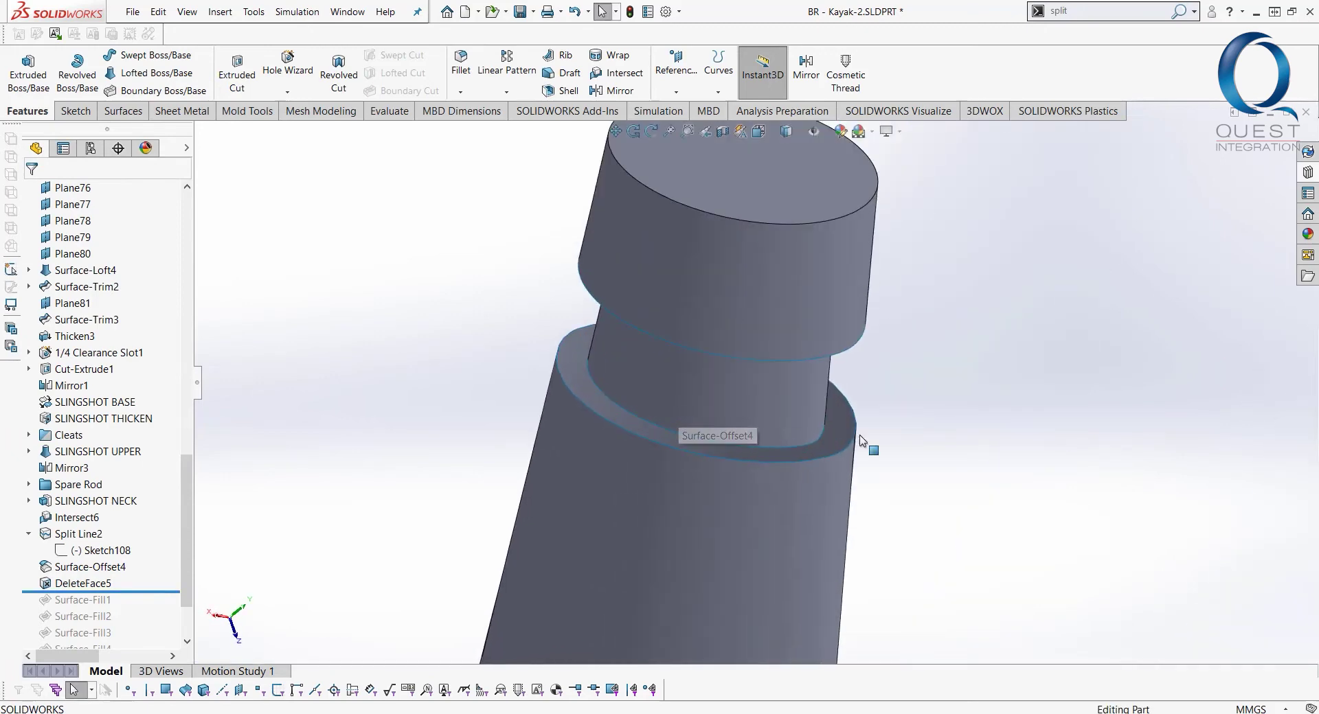
pyautogui.middleClick(841, 464)
pyautogui.moveTo(892, 441); pyautogui.dragTo(886, 469, button='middle')
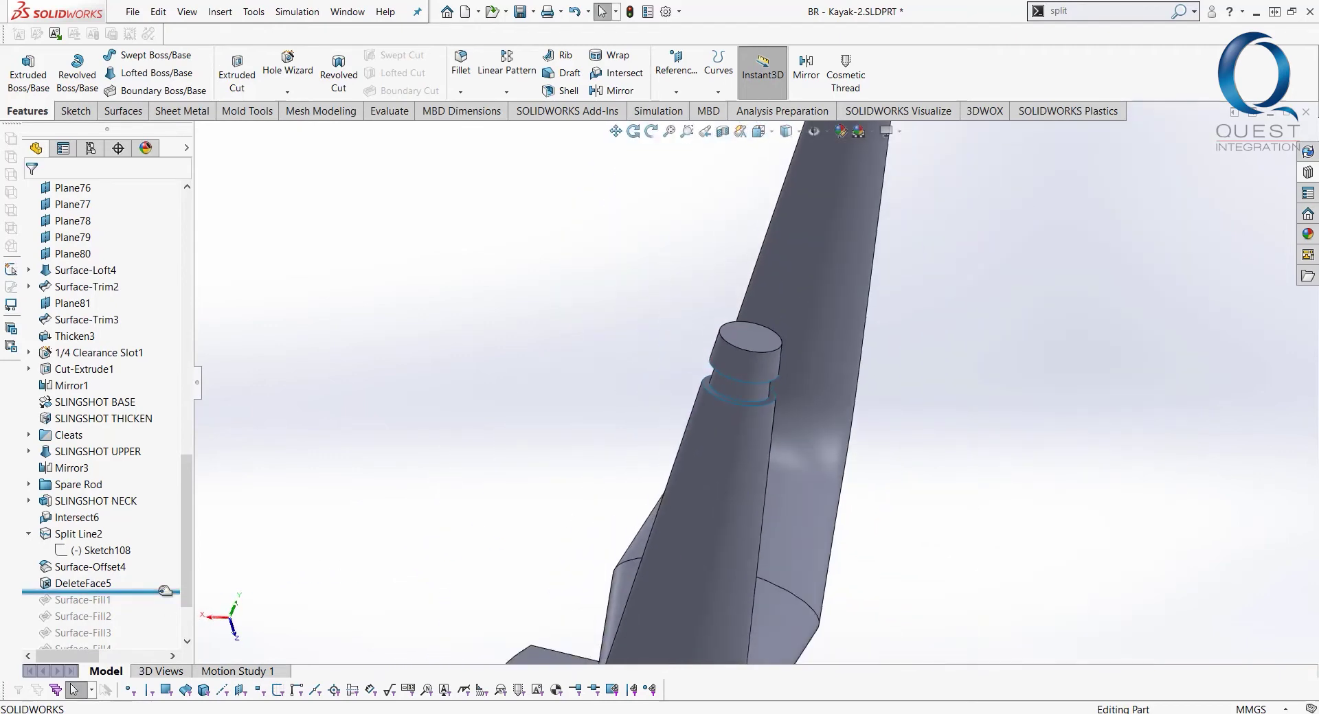
# Roll the model forward past Surface-Fill4 and review the Surface-Fill1 definition on the groove's lower ledge
pyautogui.moveTo(165, 591)
pyautogui.mouseDown()
pyautogui.moveTo(154, 622)
pyautogui.moveTo(148, 582)
pyautogui.mouseUp()
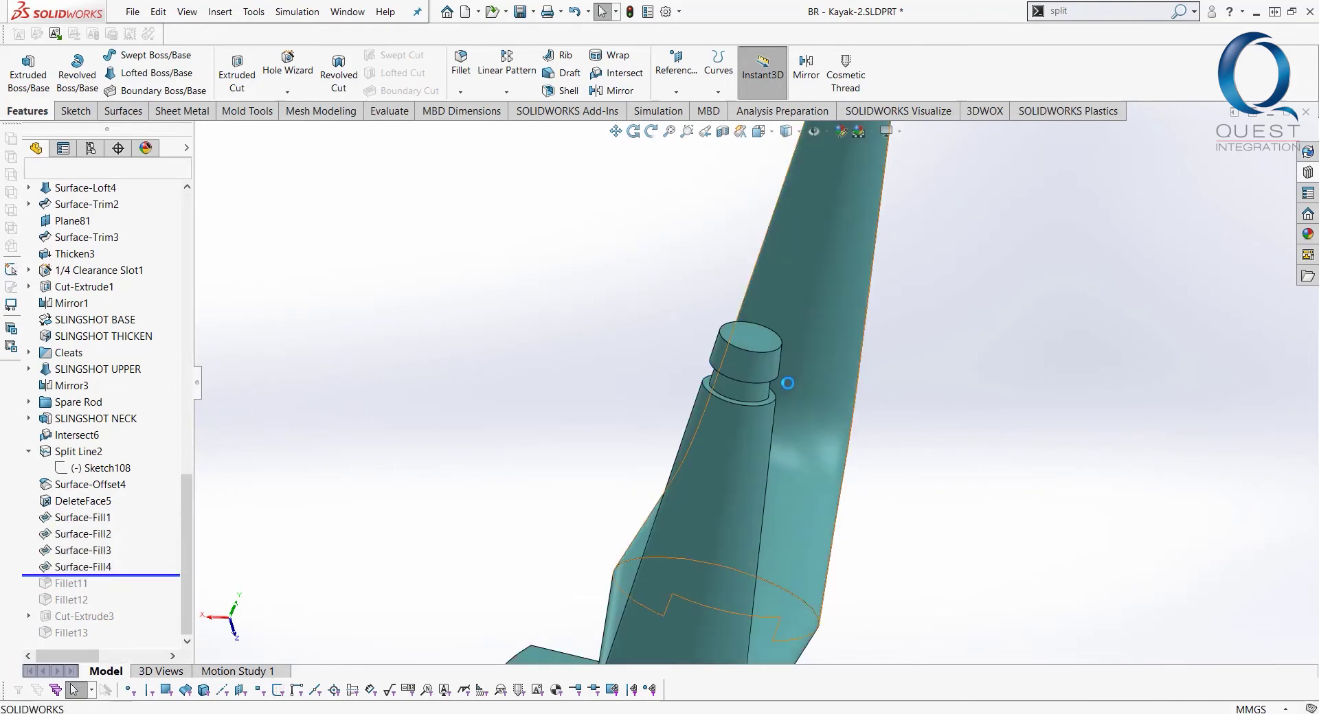
pyautogui.scroll(-5, 757, 393)
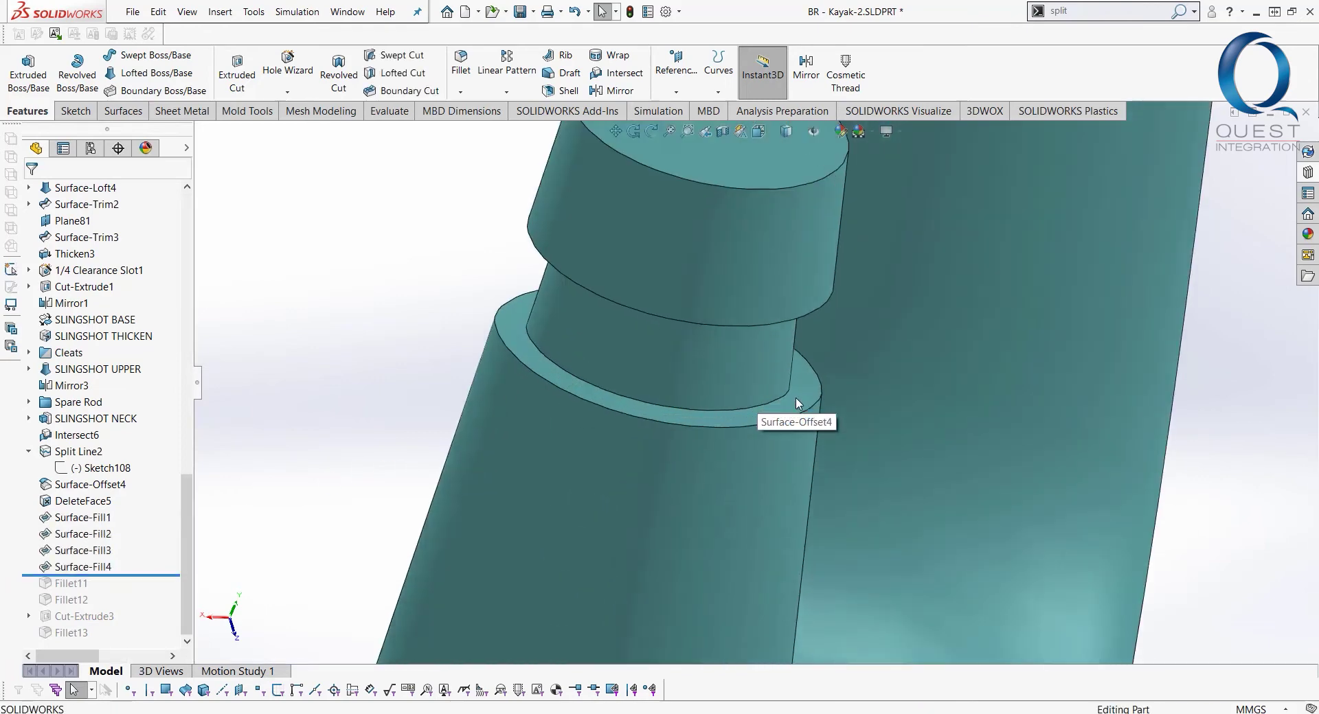
pyautogui.click(796, 400)
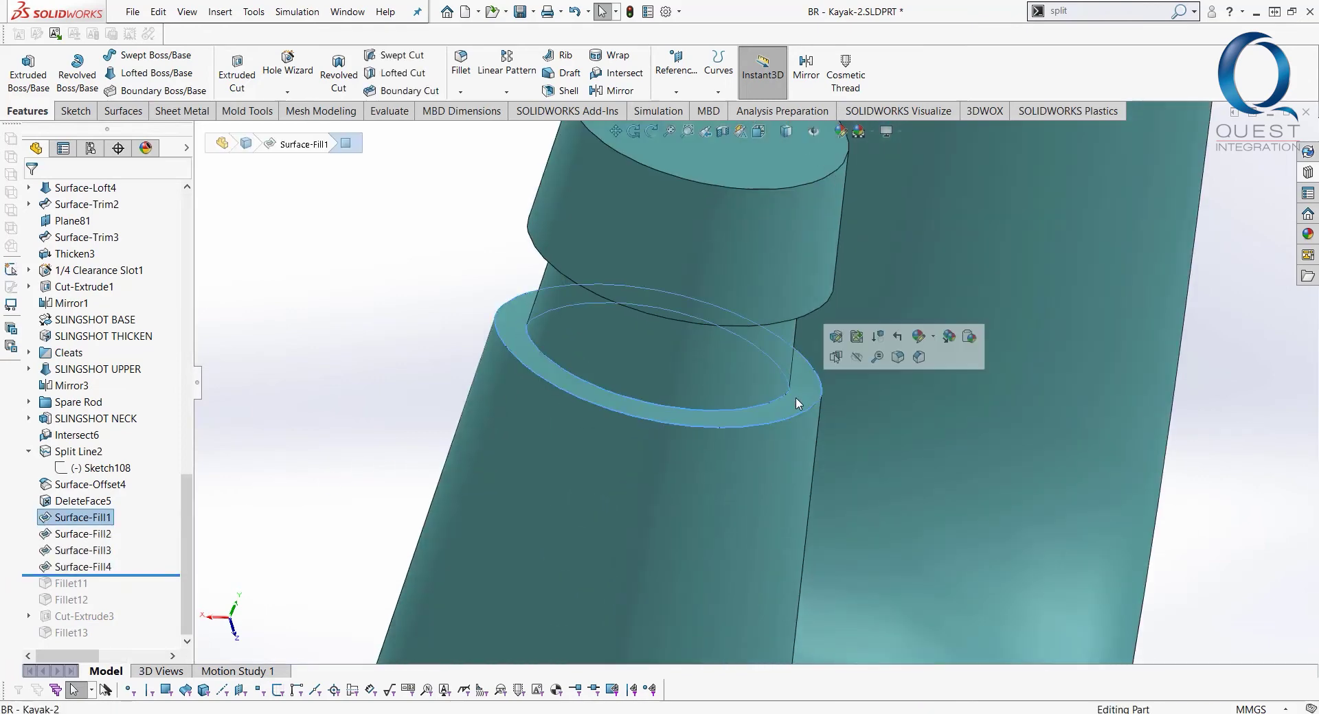
pyautogui.click(832, 336)
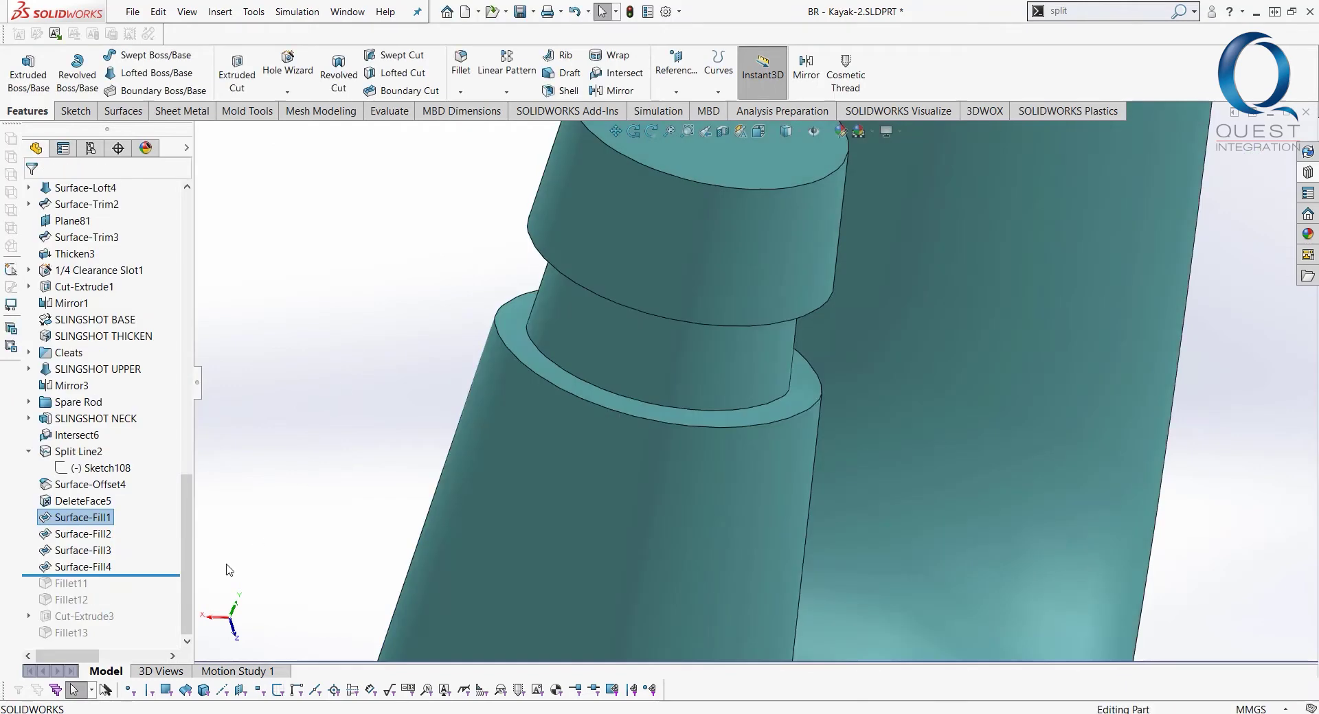
# Open the Surface-Fill4 definition and check its patch boundary edges and Create solid option, leaving the feature unchanged
pyautogui.click(84, 567)
pyautogui.click(95, 520)
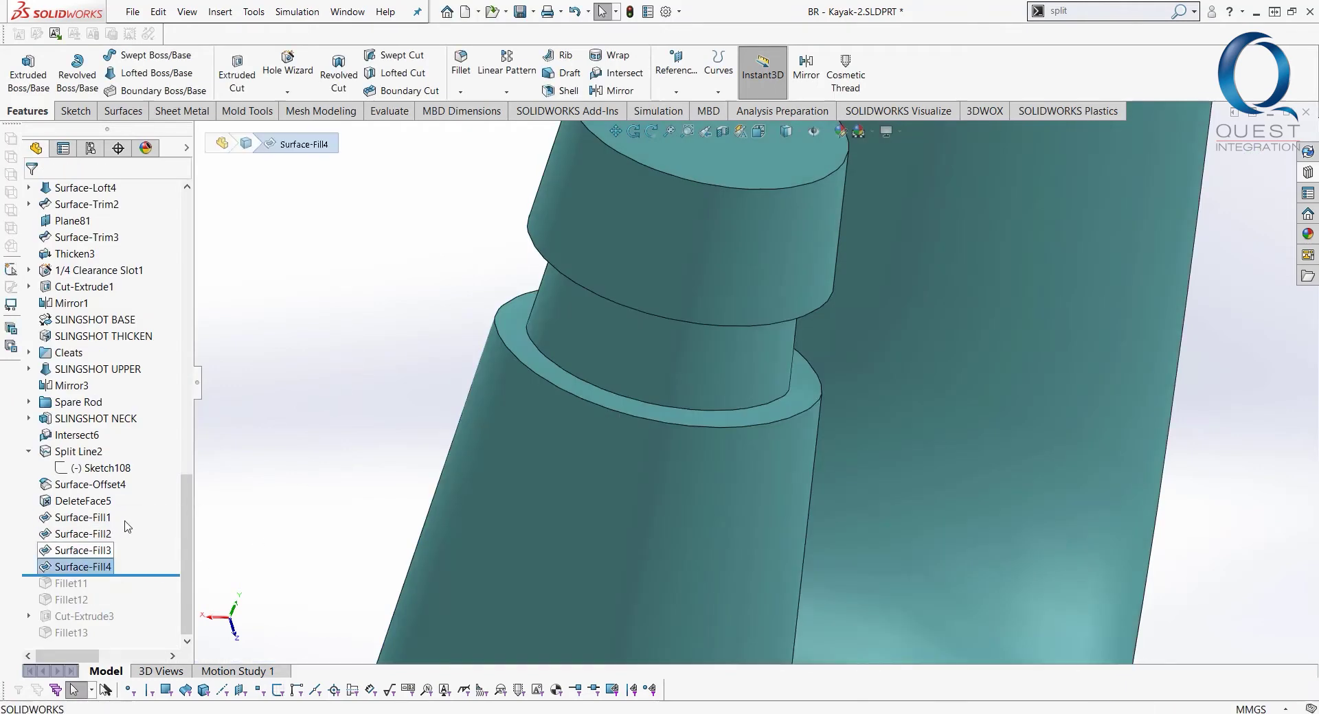
pyautogui.scroll(8, 904, 253)
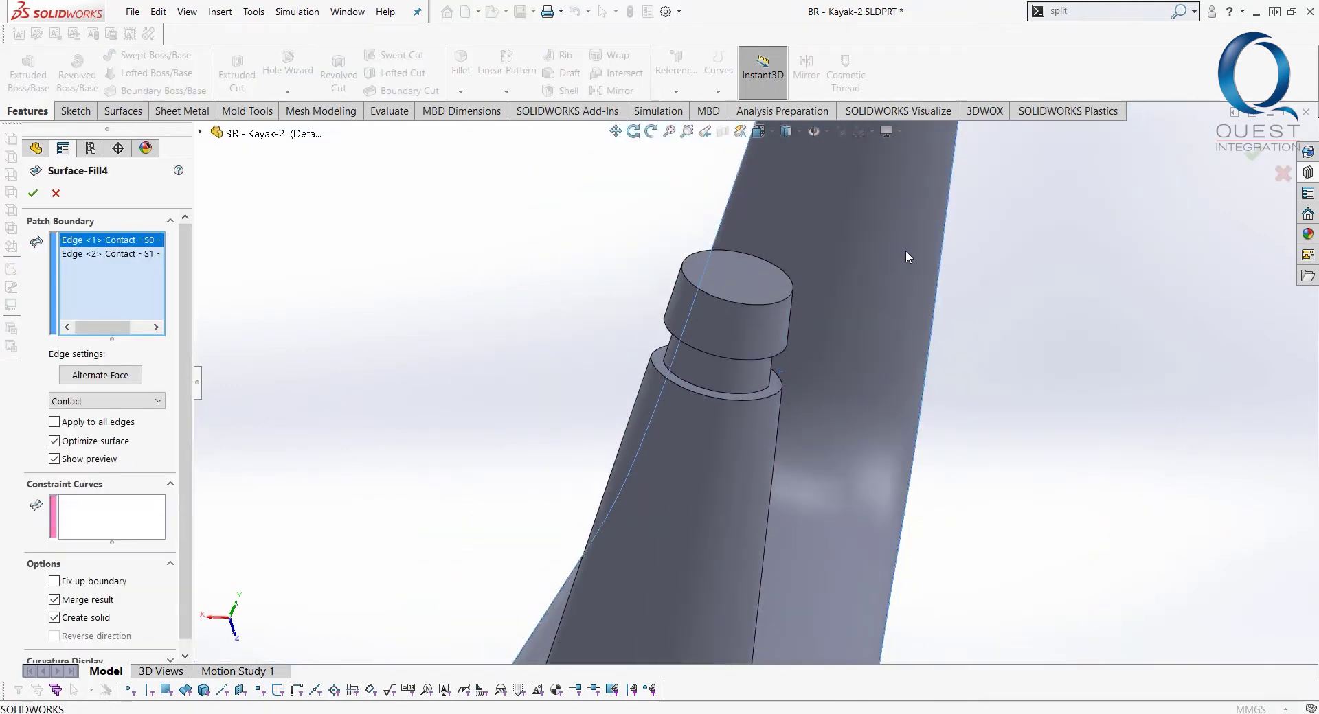
pyautogui.scroll(-10, 901, 206)
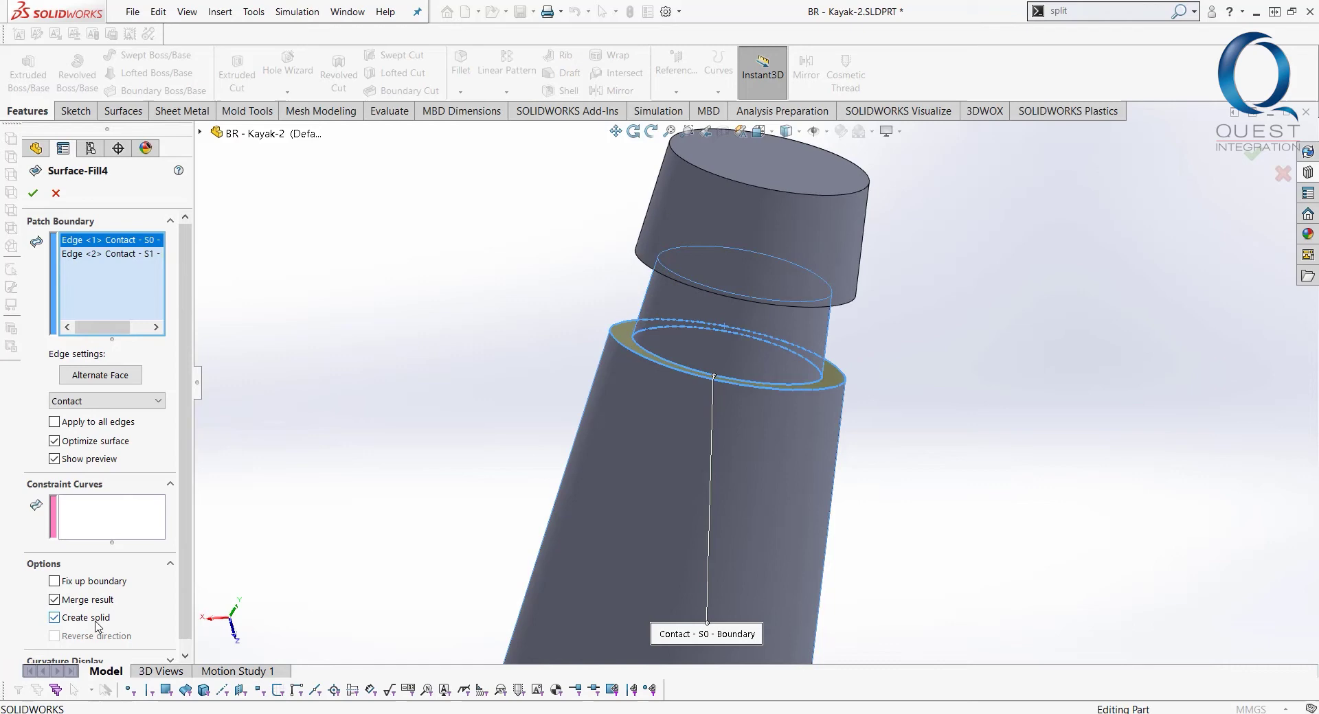
pyautogui.click(55, 195)
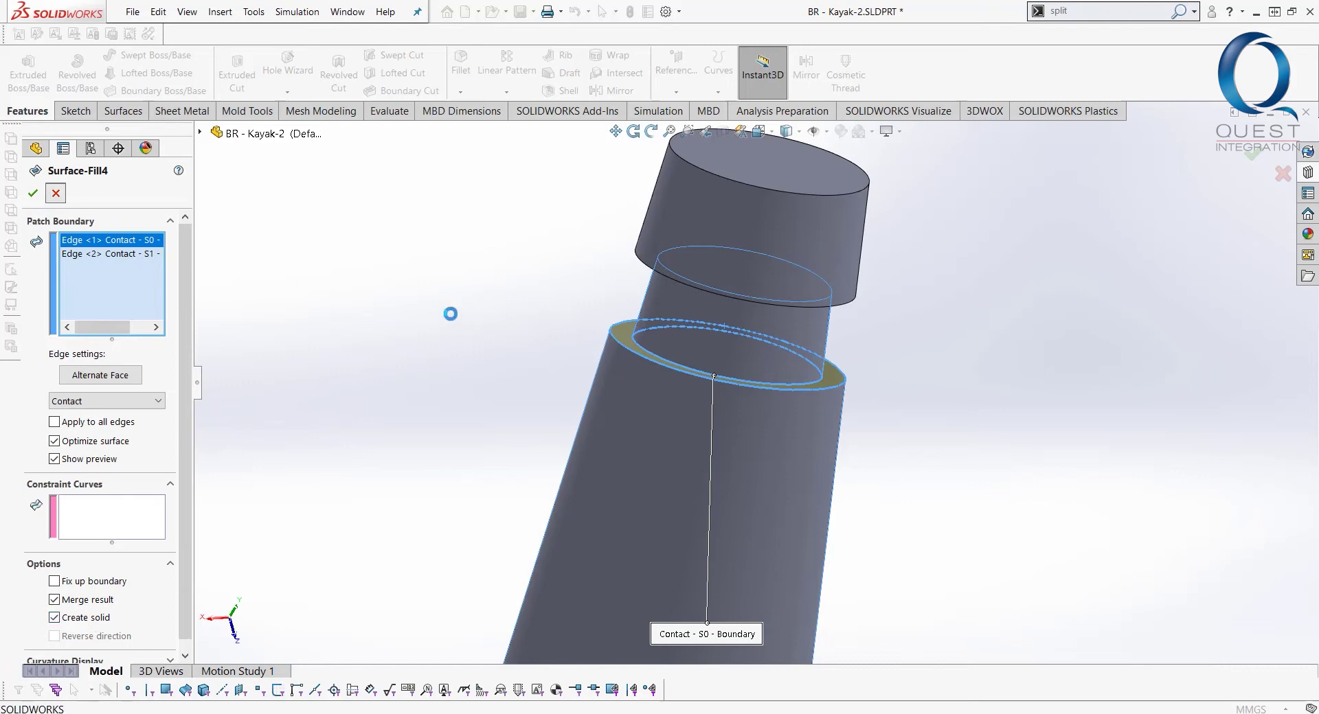
# Roll the model forward through Fillet11, Fillet12, Cut-Extrude3 and Fillet13 to the end of the feature history
pyautogui.scroll(5, 452, 317)
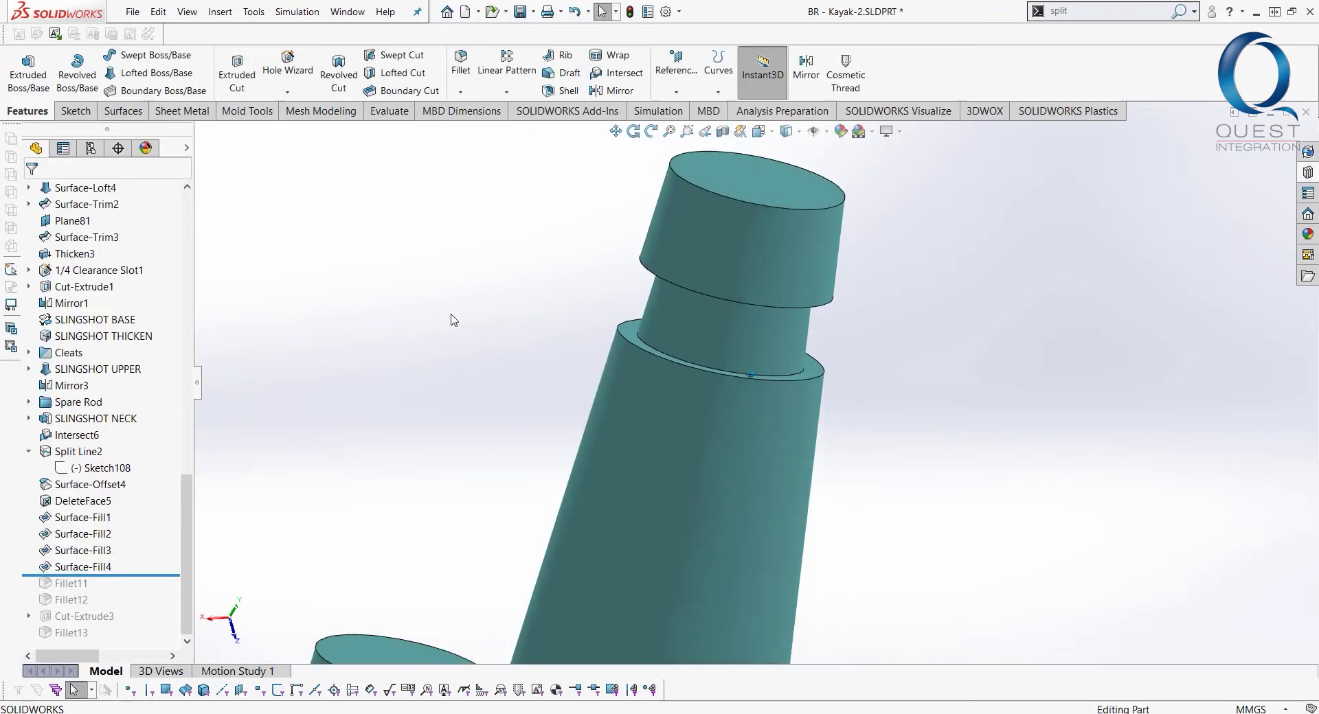
pyautogui.scroll(8, 452, 320)
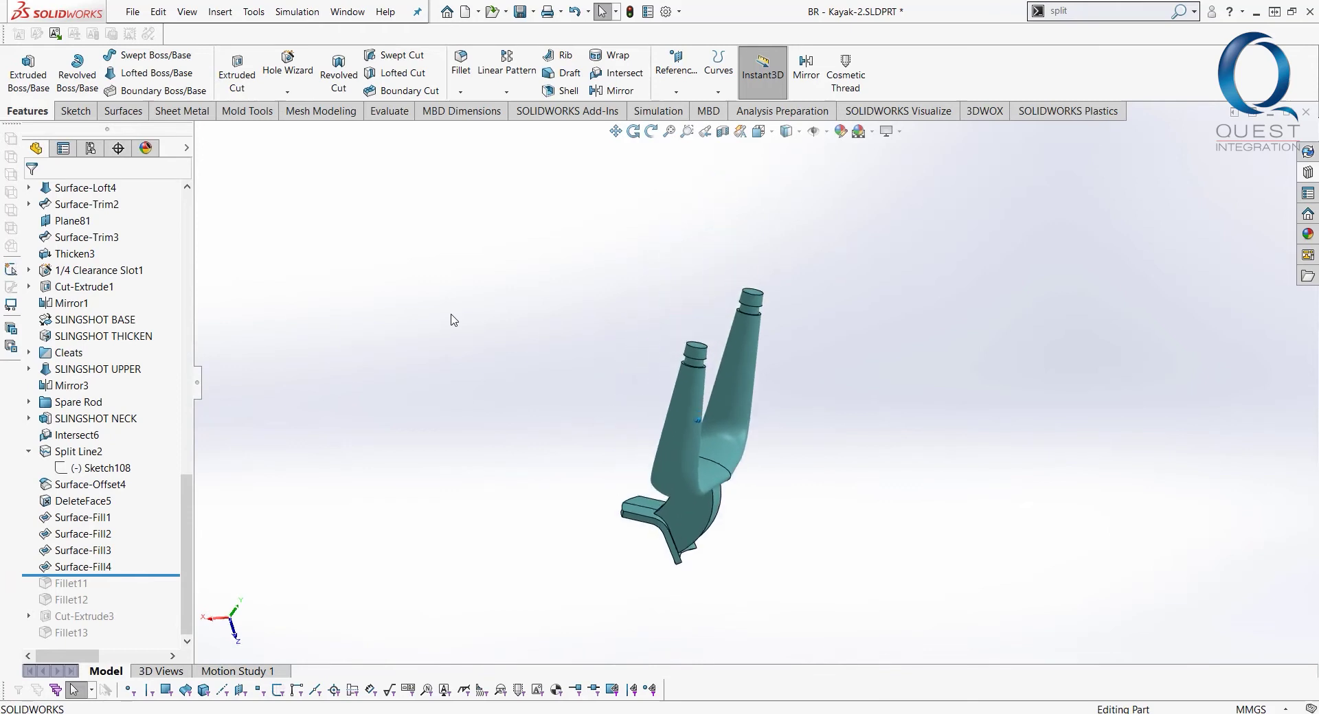
pyautogui.moveTo(451, 315); pyautogui.dragTo(452, 315, button='middle')
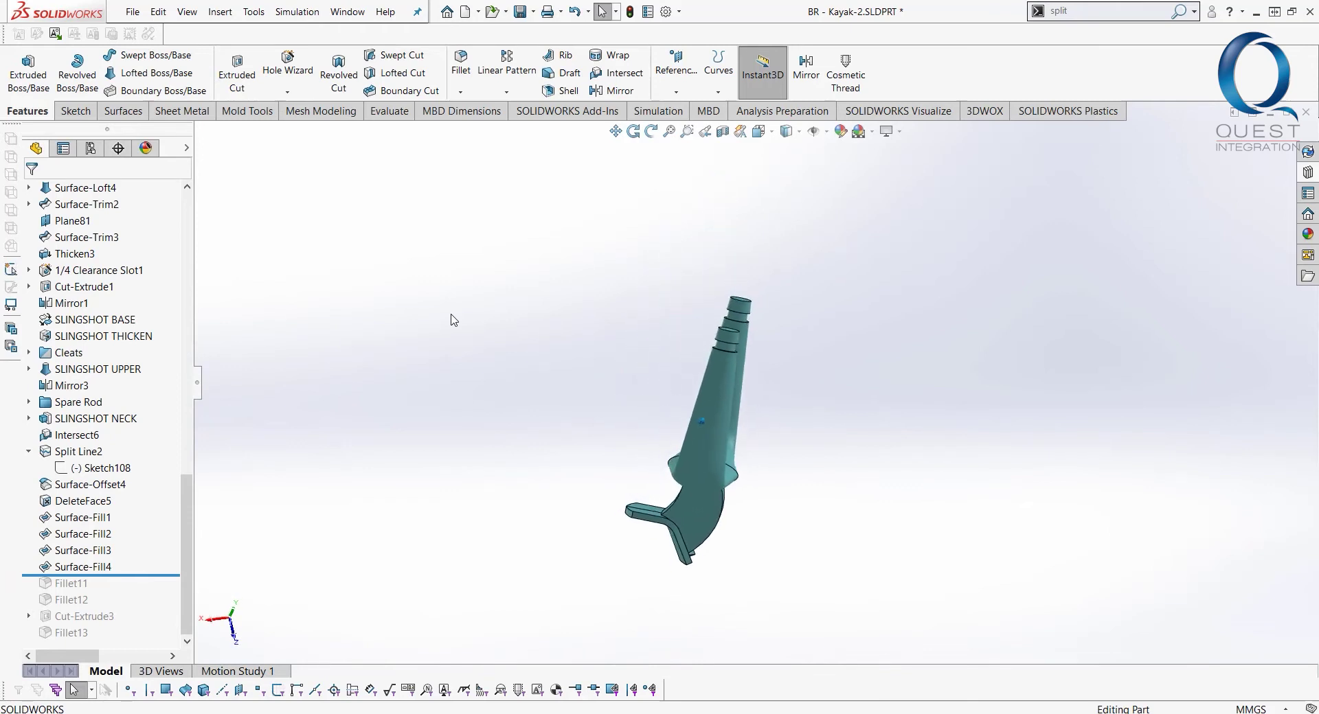
pyautogui.click(140, 572)
pyautogui.moveTo(140, 577); pyautogui.dragTo(140, 603)
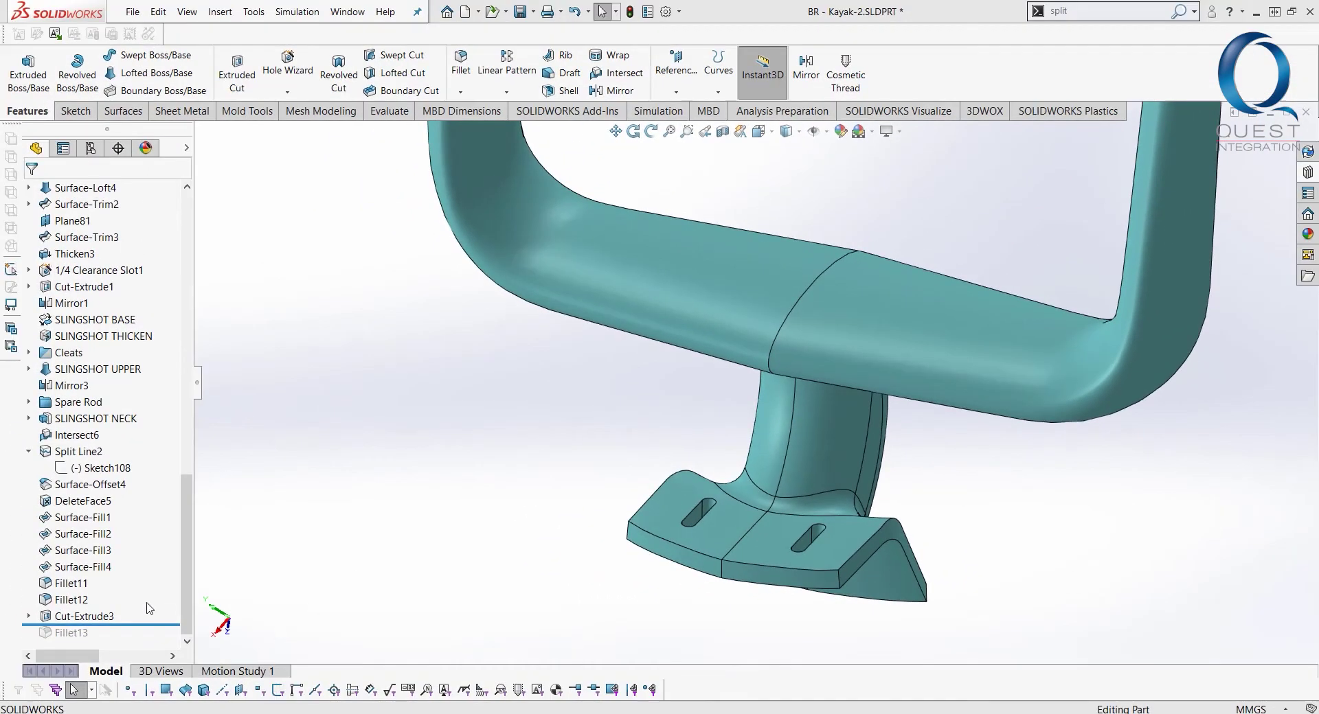
pyautogui.moveTo(152, 624); pyautogui.dragTo(160, 645)
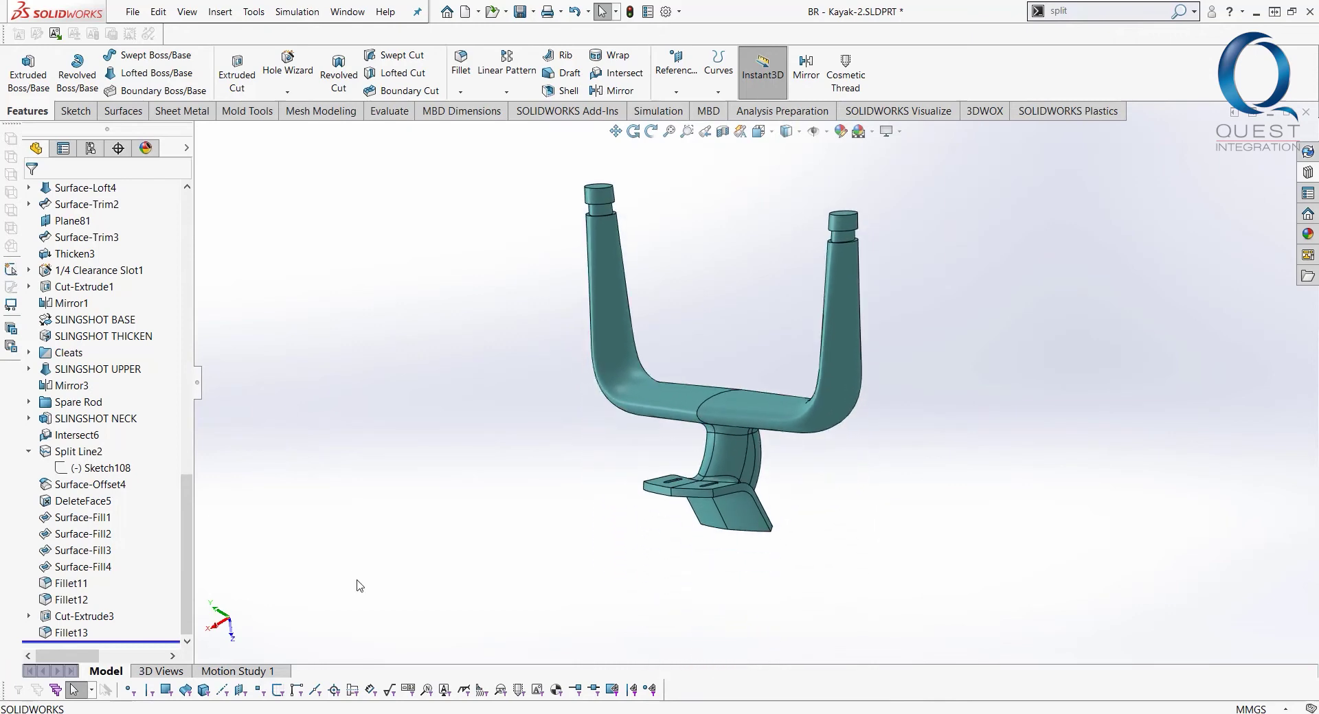
# Select the Fillet13 solid body and set up saving it in STL format
pyautogui.click(608, 364)
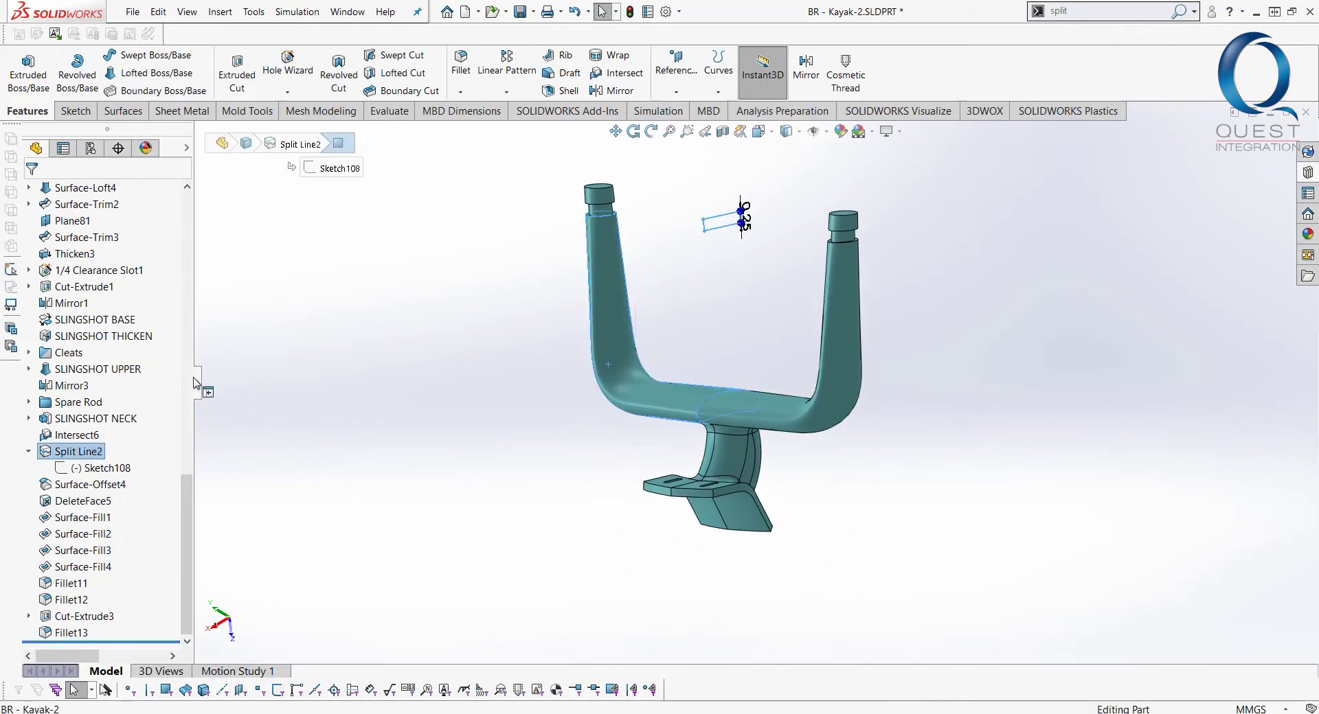
pyautogui.scroll(9, 193, 369)
pyautogui.scroll(7, 193, 369)
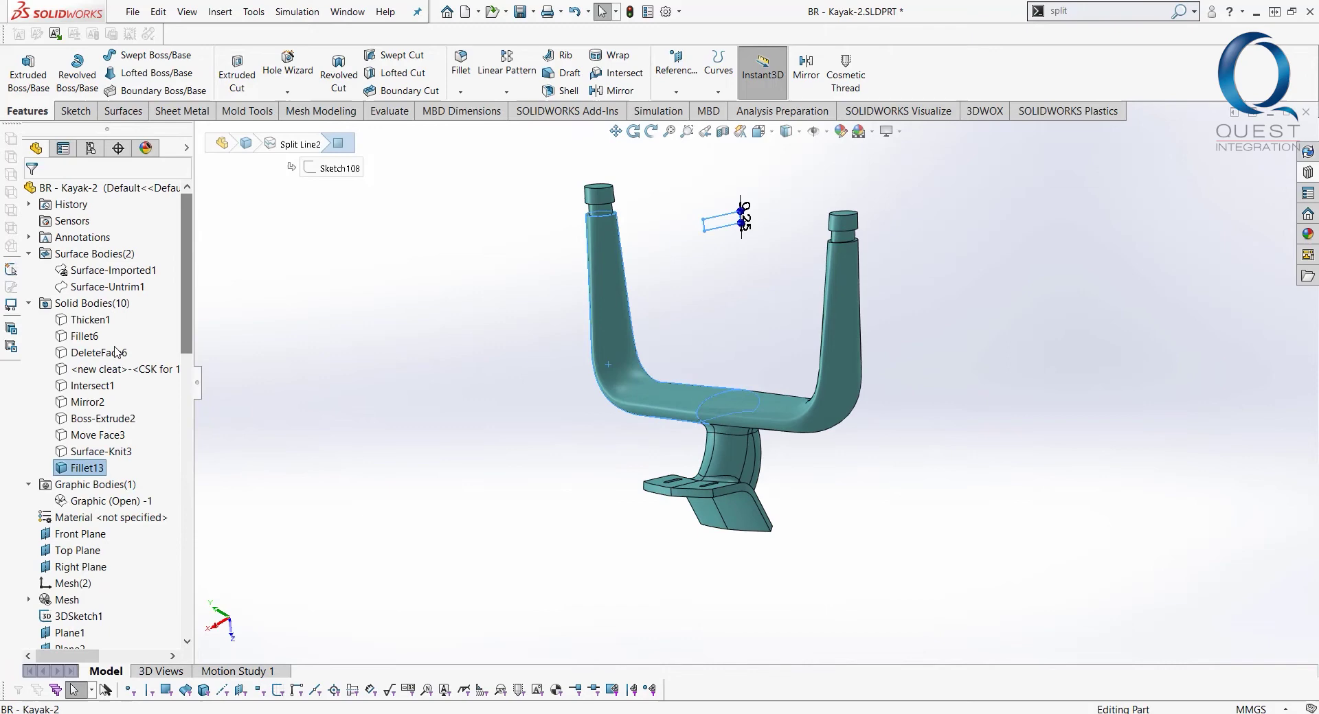
pyautogui.click(87, 469)
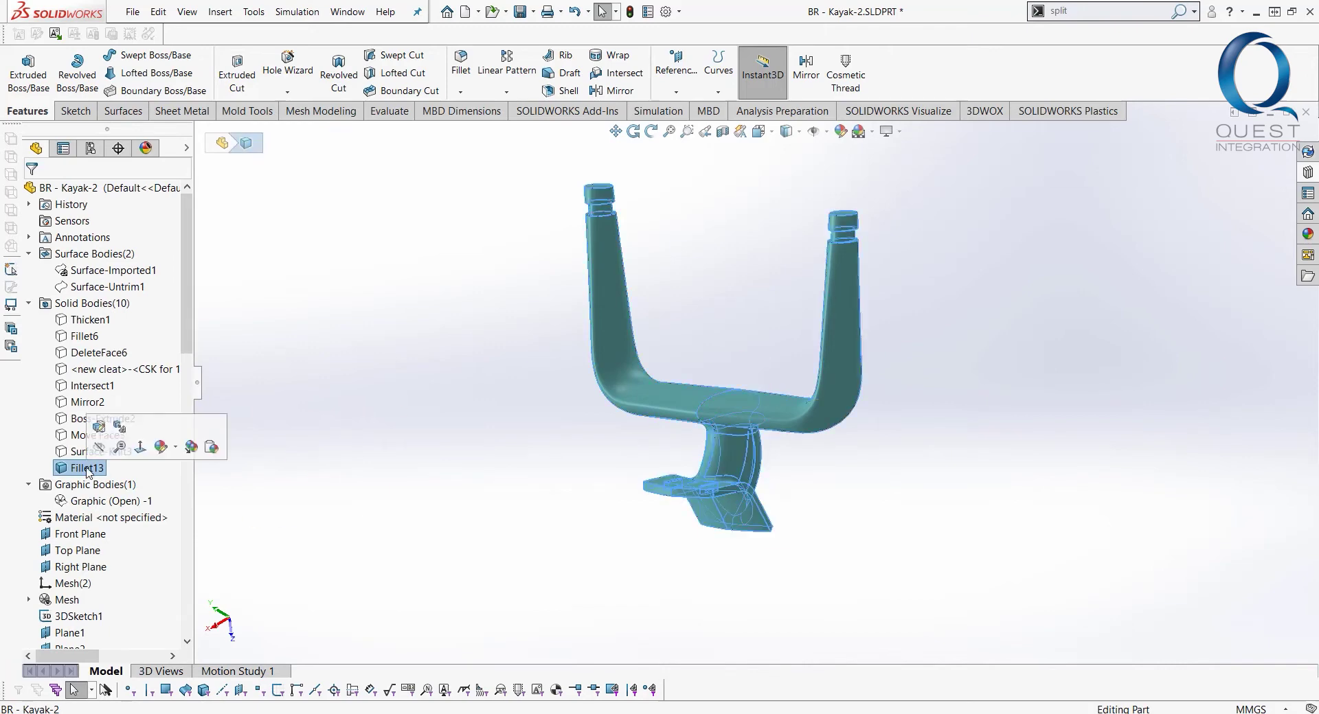
pyautogui.click(135, 13)
pyautogui.click(163, 189)
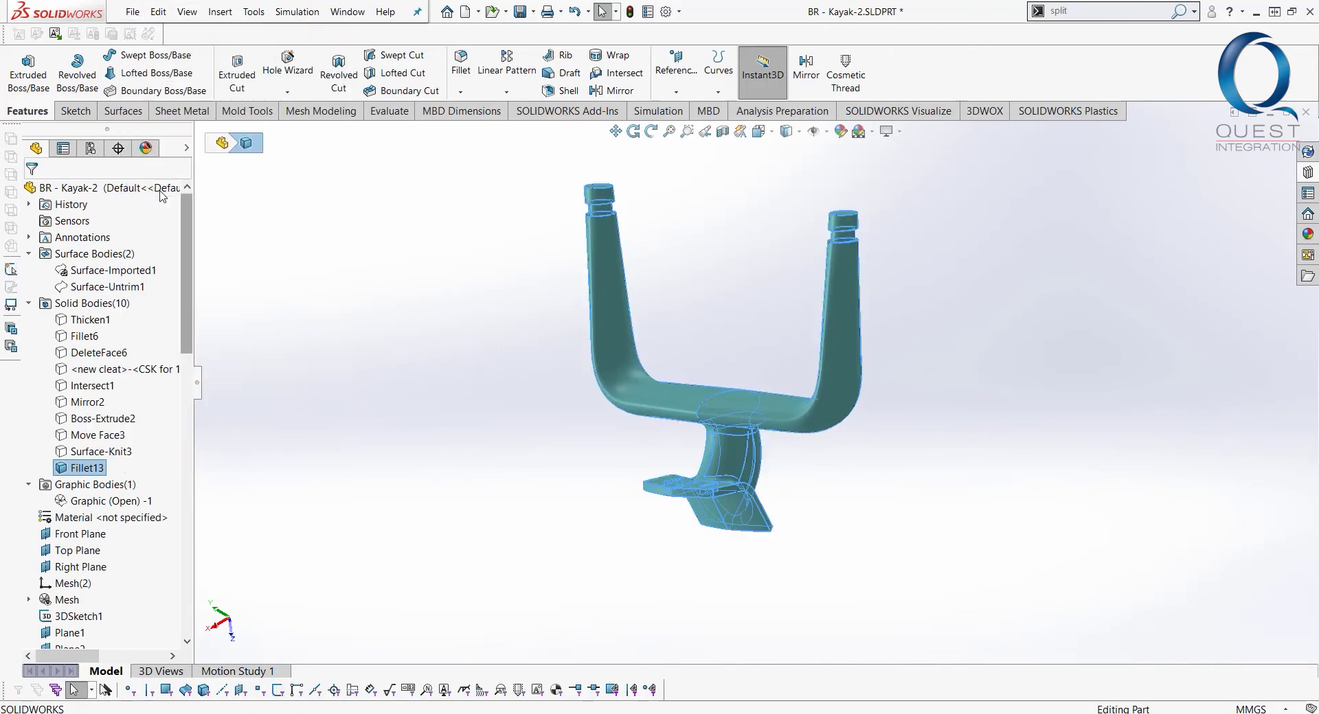
pyautogui.click(574, 525)
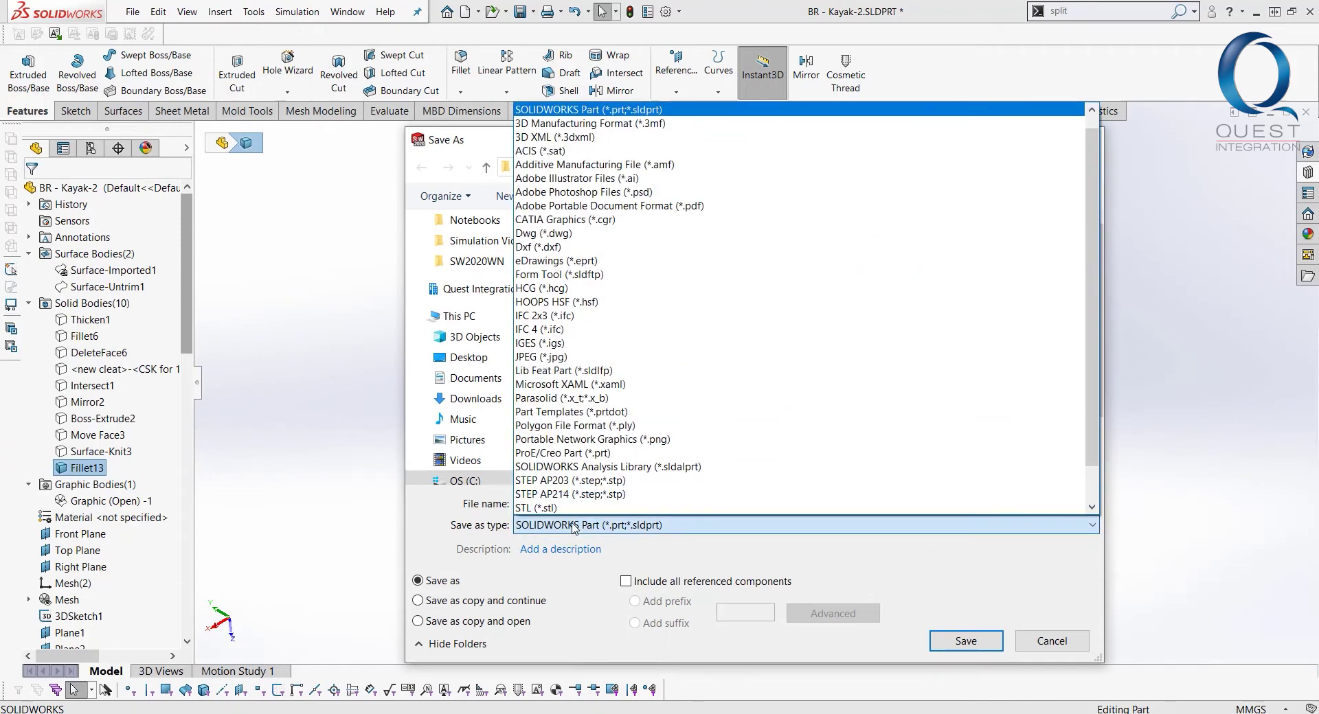
pyautogui.click(573, 508)
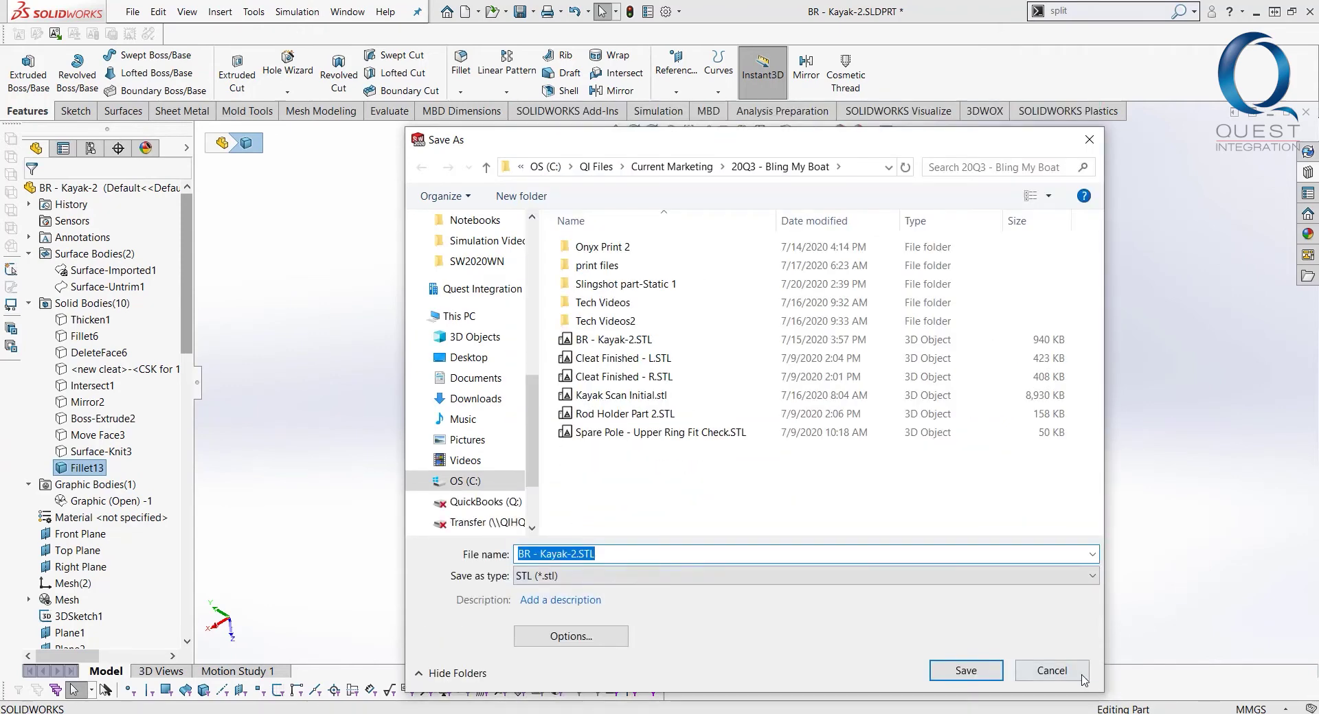
# Name the STL file slingshot, complete the export and clear the body selection
pyautogui.click(611, 467)
pyautogui.tripleClick(594, 554)
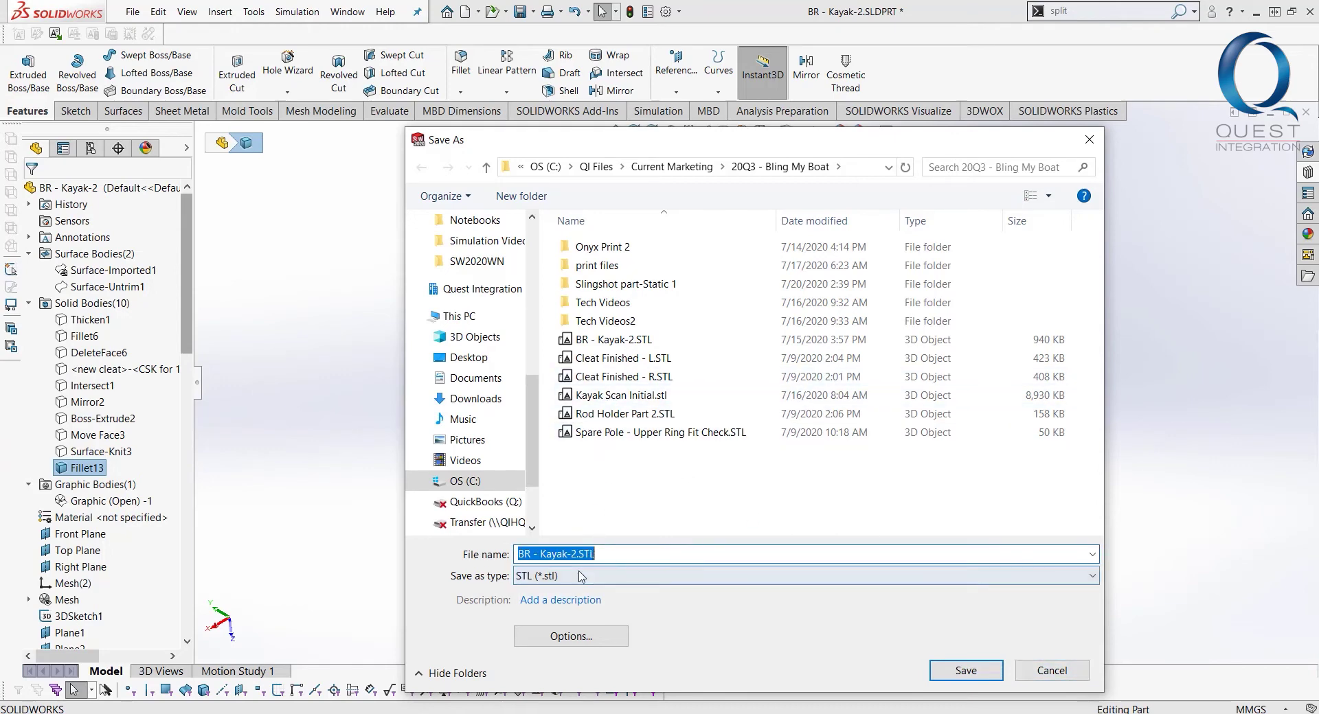
pyautogui.write('sling')
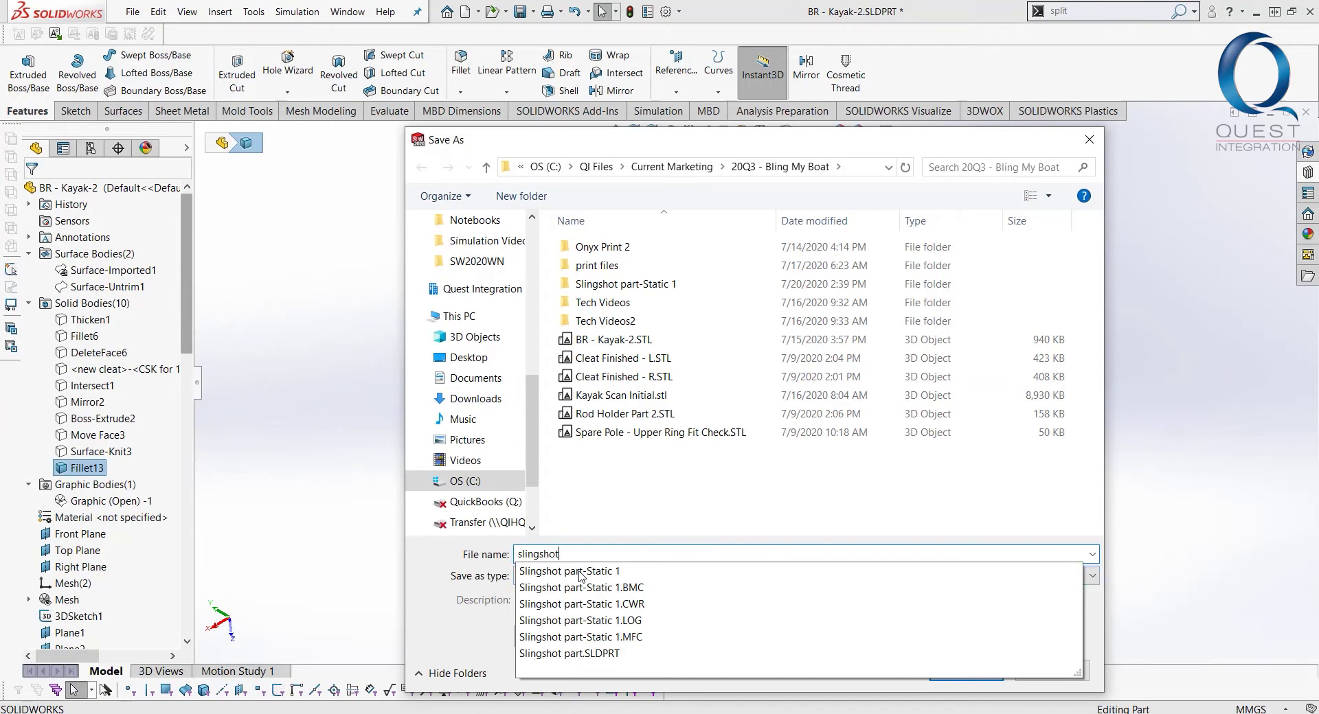
pyautogui.write('shot')
pyautogui.press('Return')
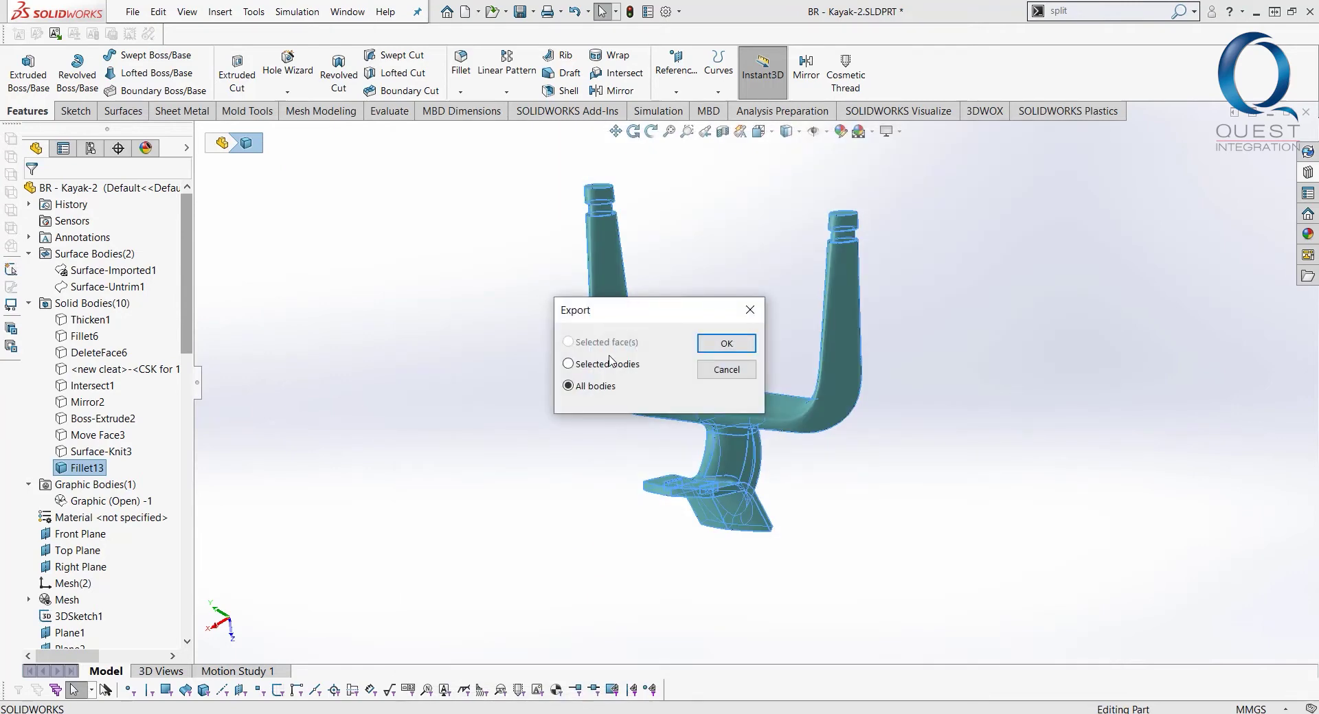
pyautogui.click(726, 343)
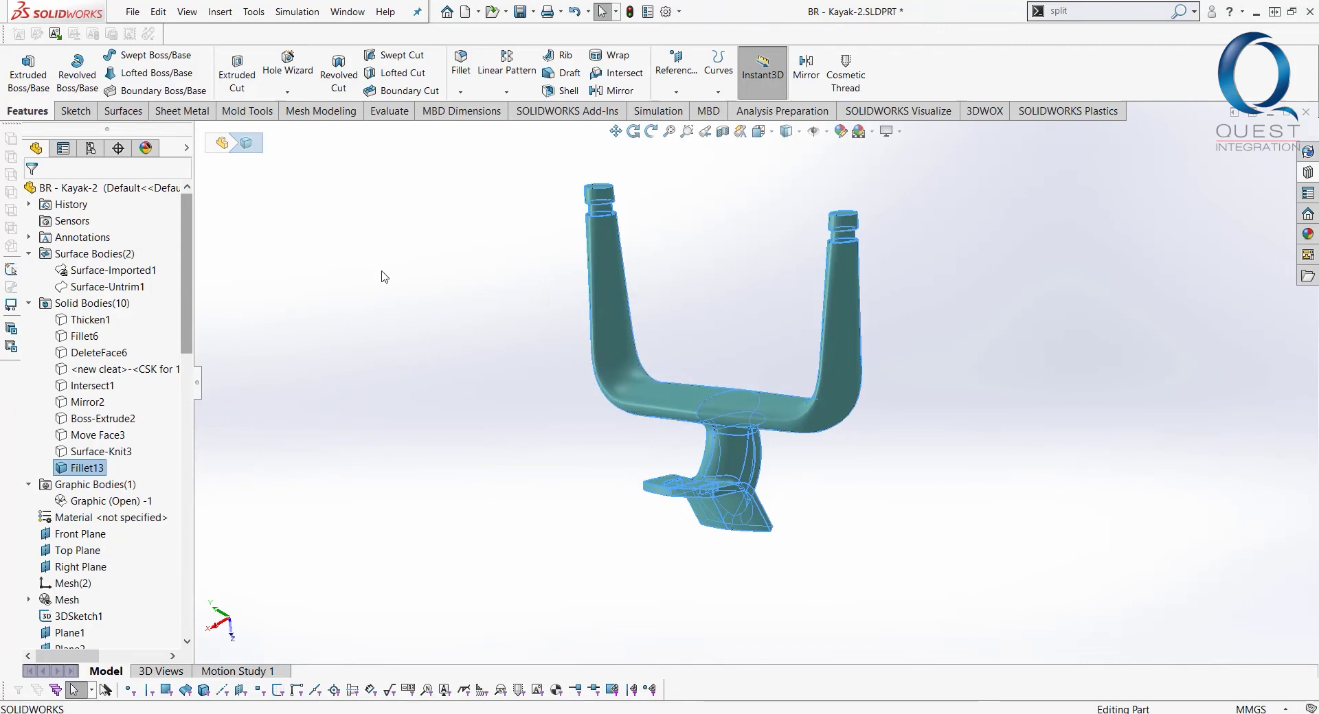
pyautogui.press('Escape')
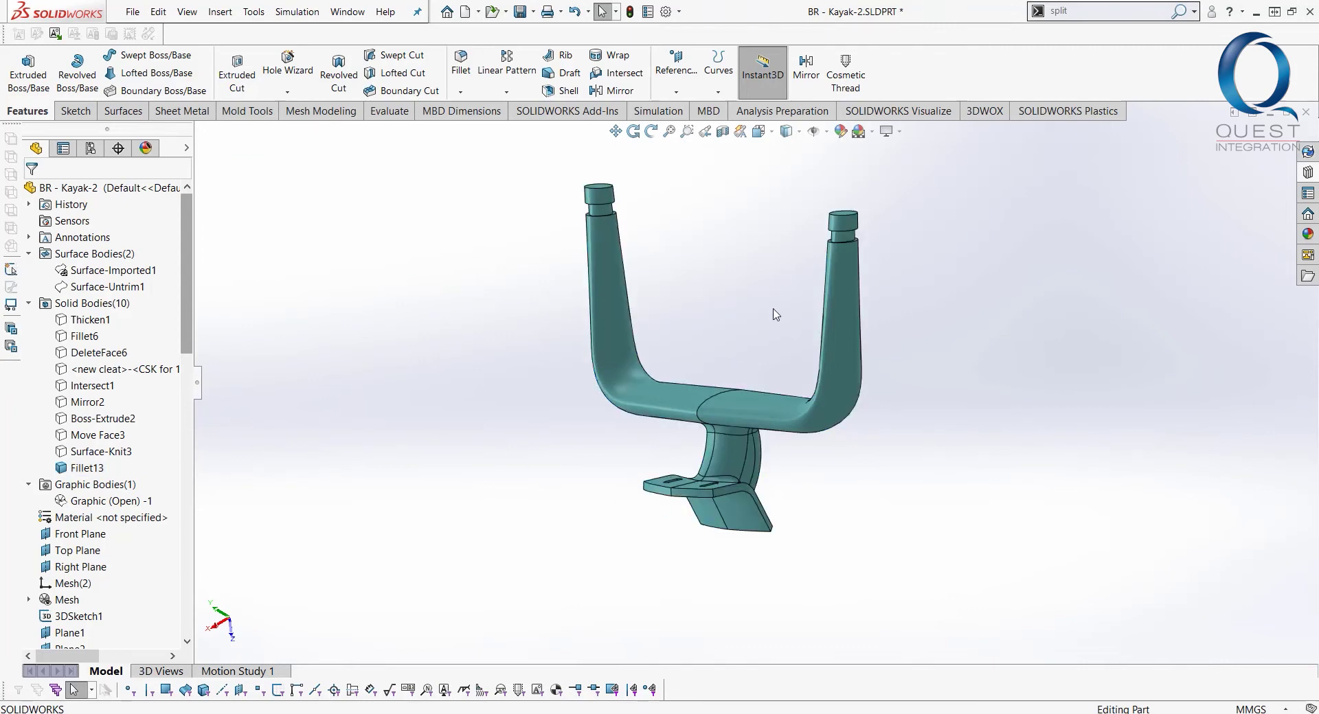
# Create a new static simulation study for the slingshot mount
pyautogui.scroll(-2, 775, 315)
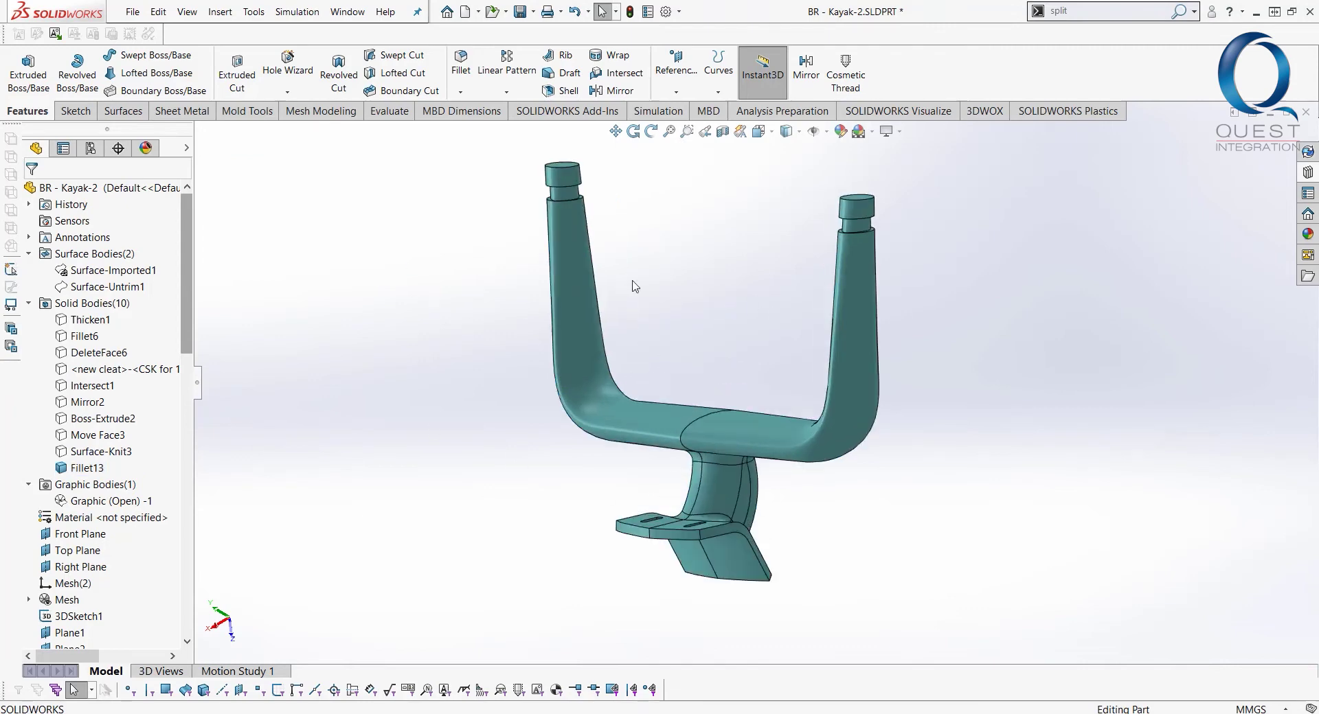
pyautogui.click(649, 119)
pyautogui.click(28, 65)
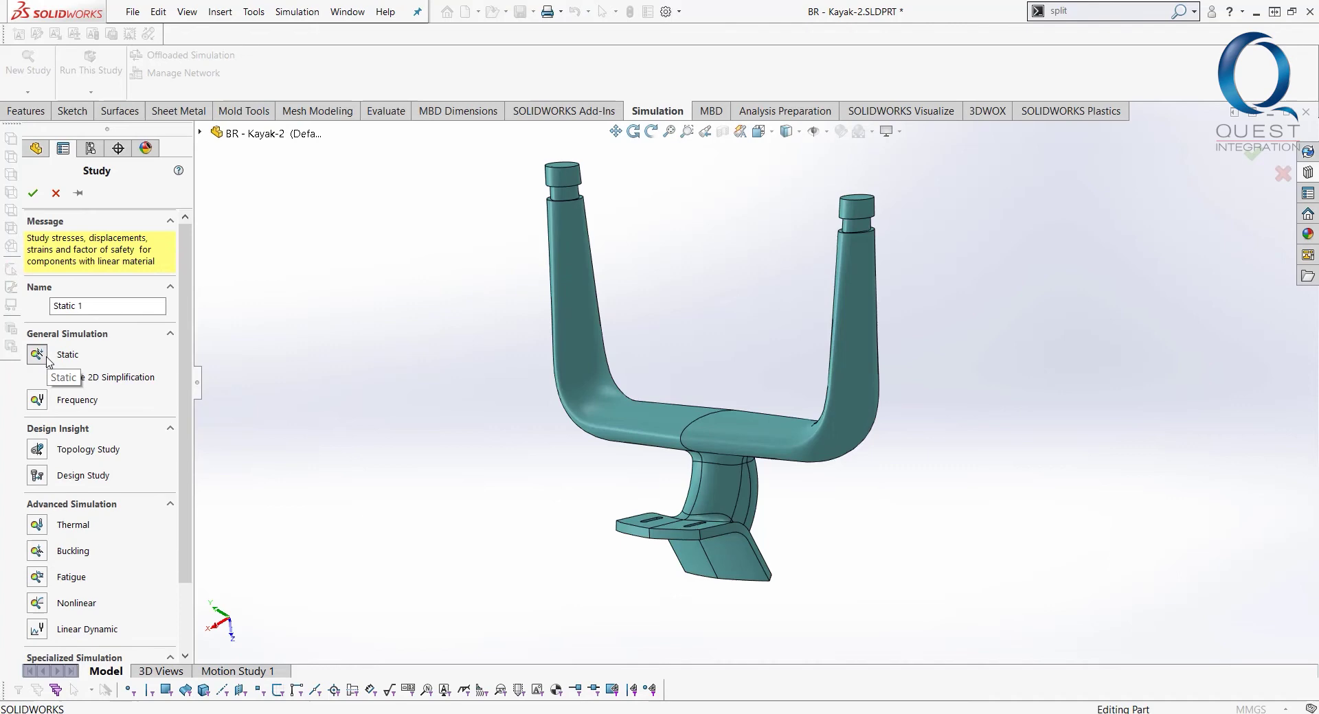
pyautogui.click(32, 193)
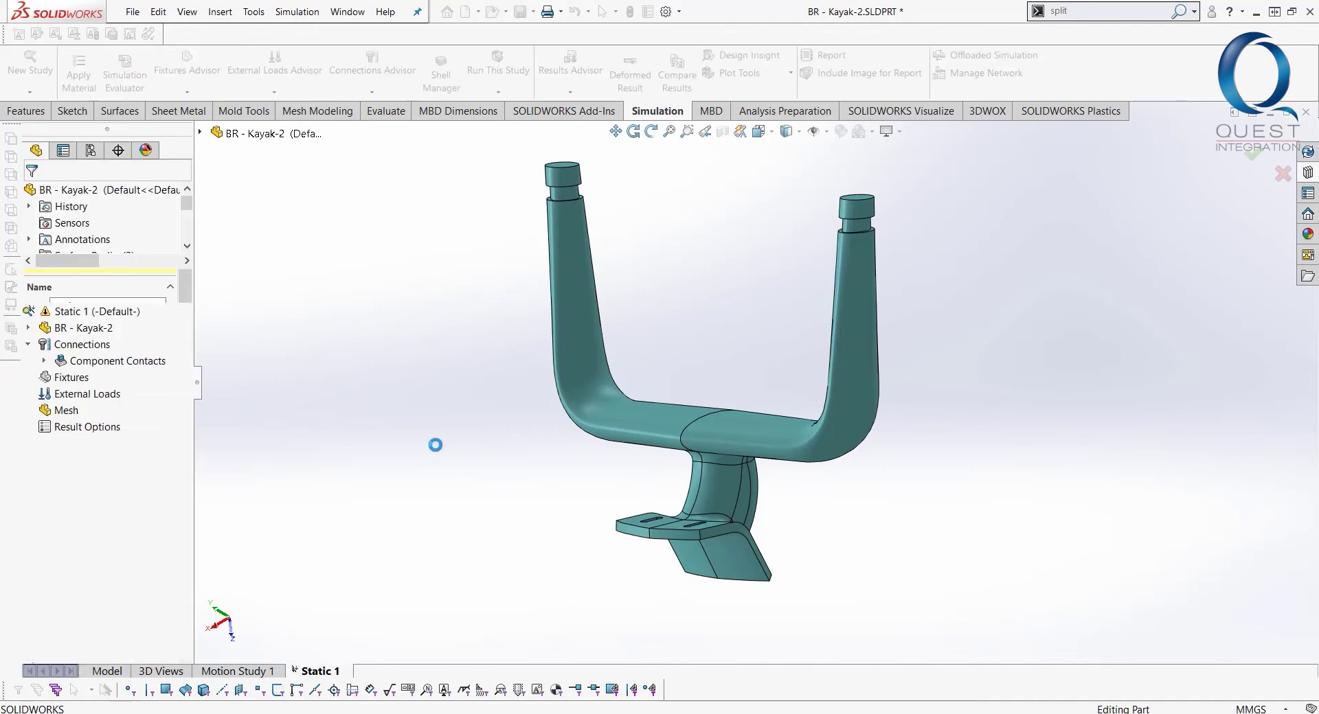
# Exclude all of the BR - Kayak-2 part's solid and surface bodies from the static analysis
pyautogui.doubleClick(70, 331)
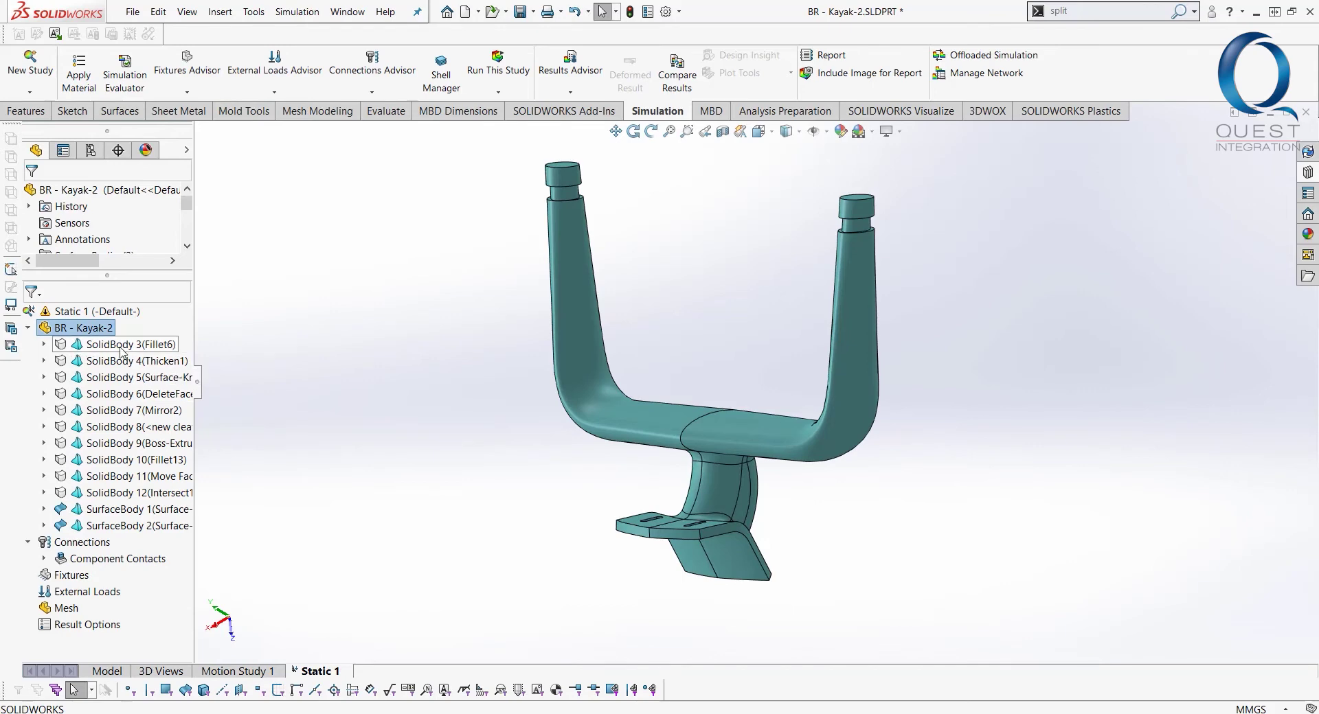
pyautogui.click(140, 461)
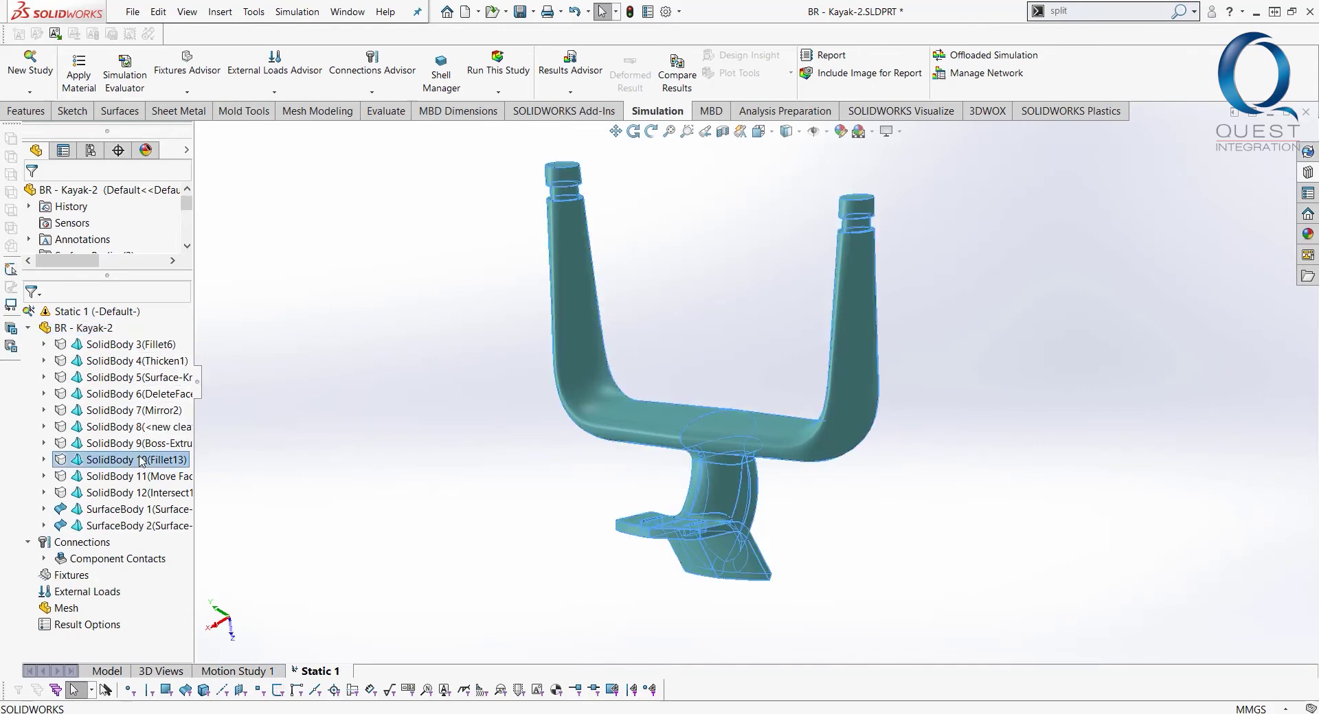
pyautogui.click(129, 345)
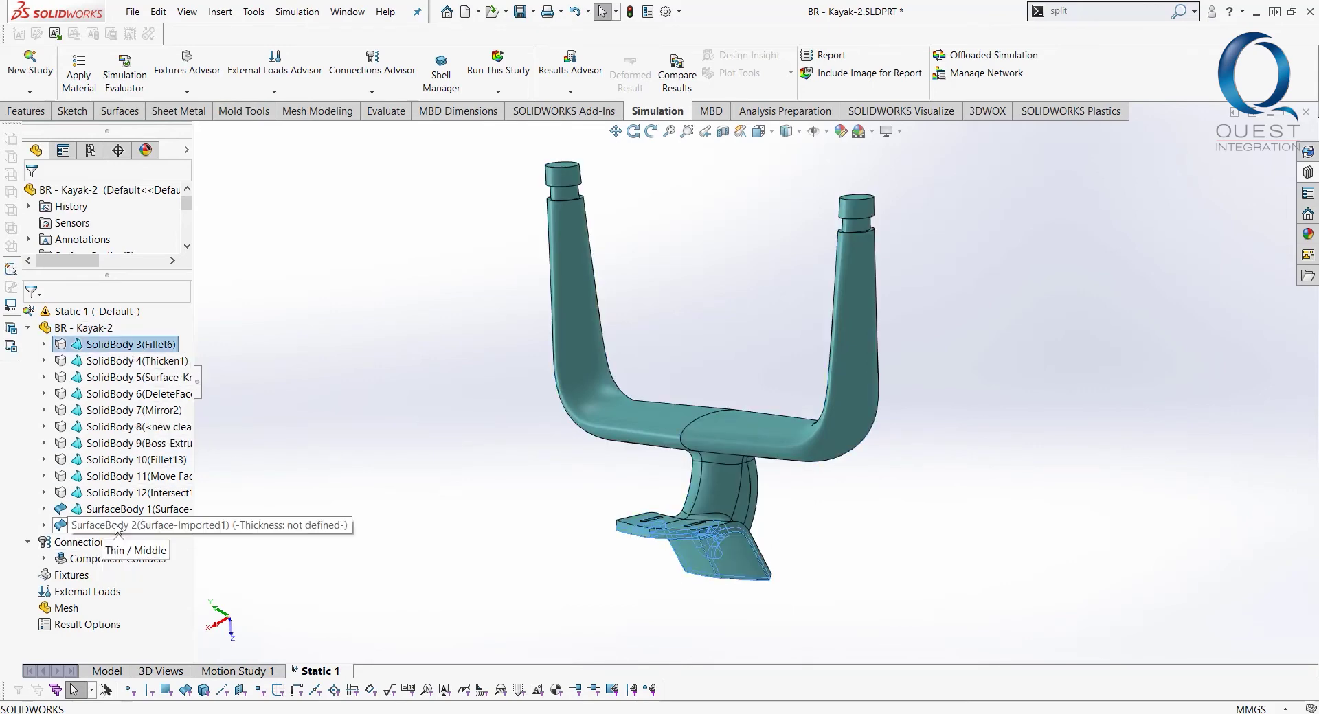
pyautogui.keyDown('shift'); pyautogui.click(115, 527); pyautogui.keyUp('shift')
pyautogui.rightClick(115, 527)
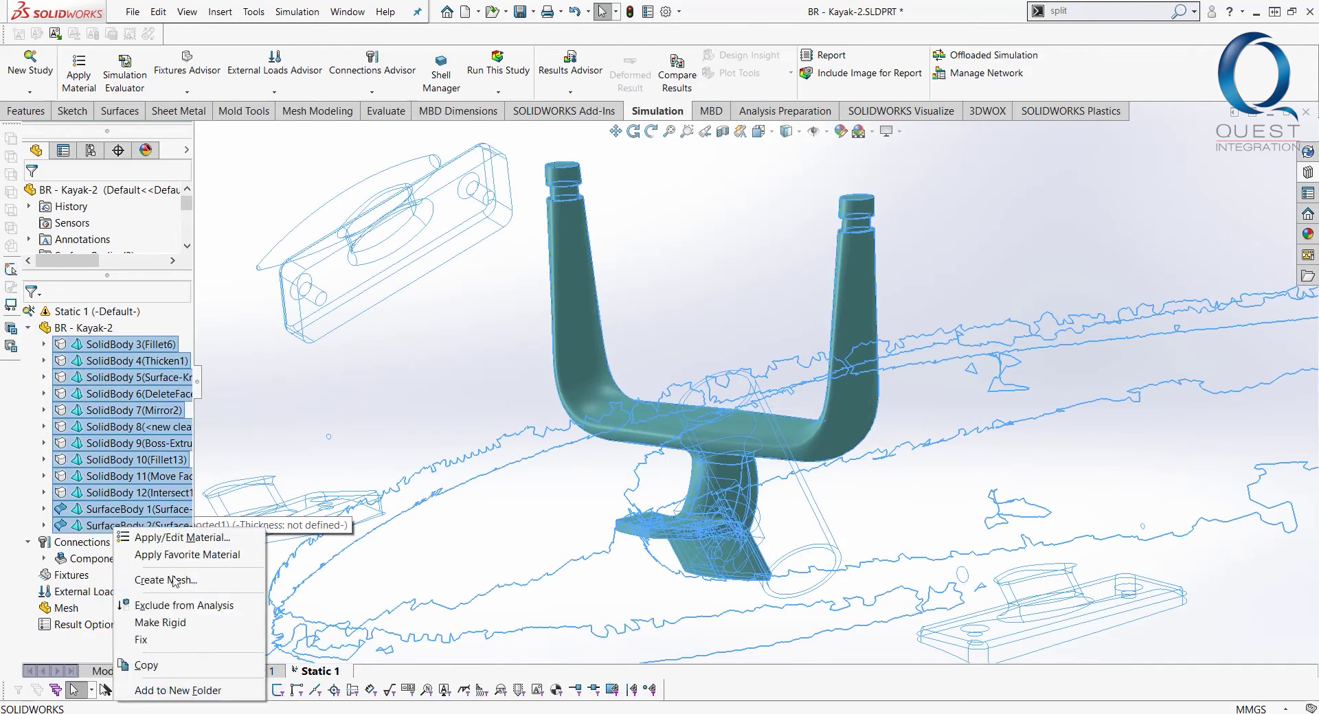
pyautogui.click(180, 605)
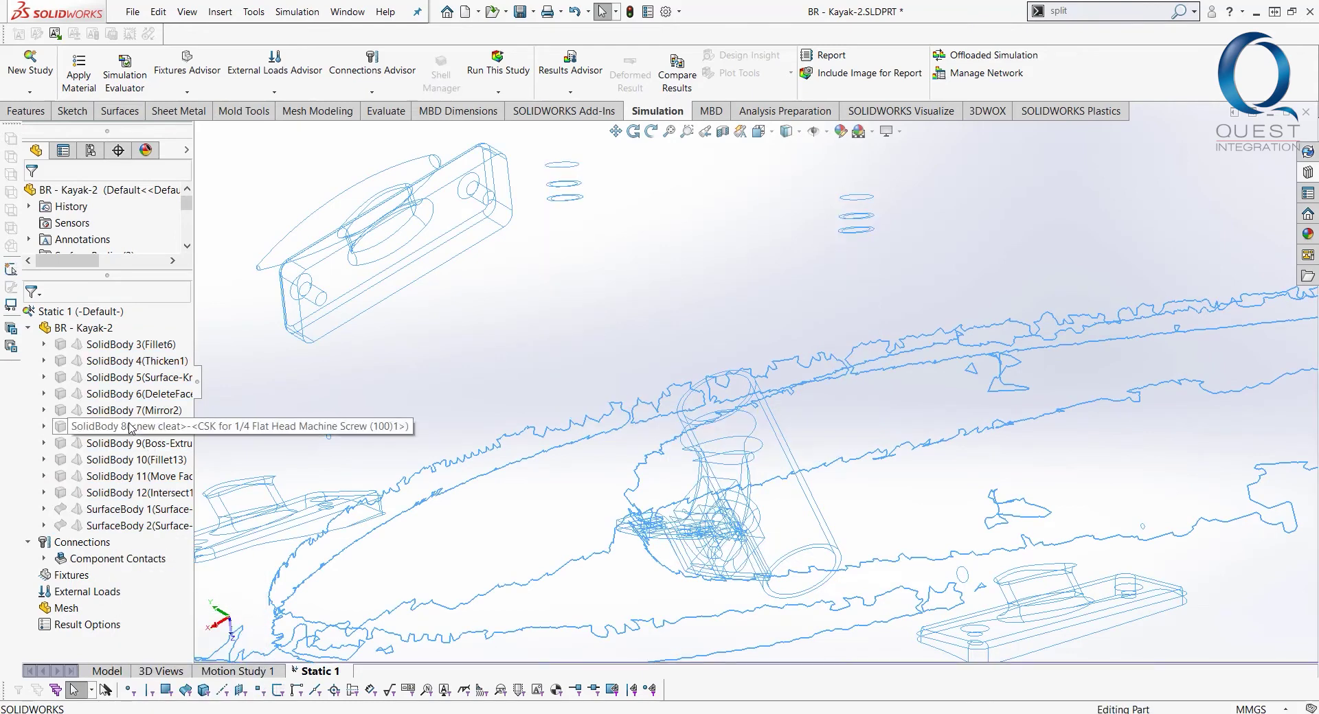
# Include only the Fillet13 solid body in the static analysis again
pyautogui.click(129, 462)
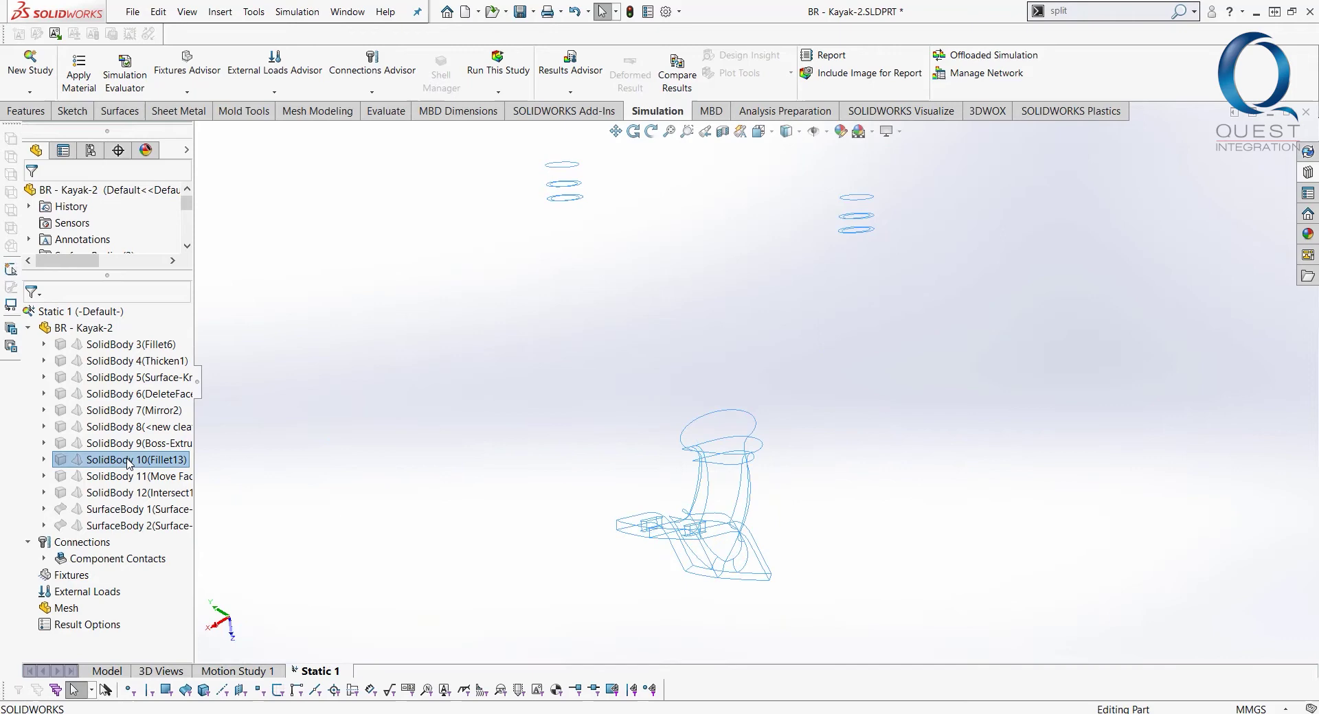
pyautogui.rightClick(128, 461)
pyautogui.click(183, 510)
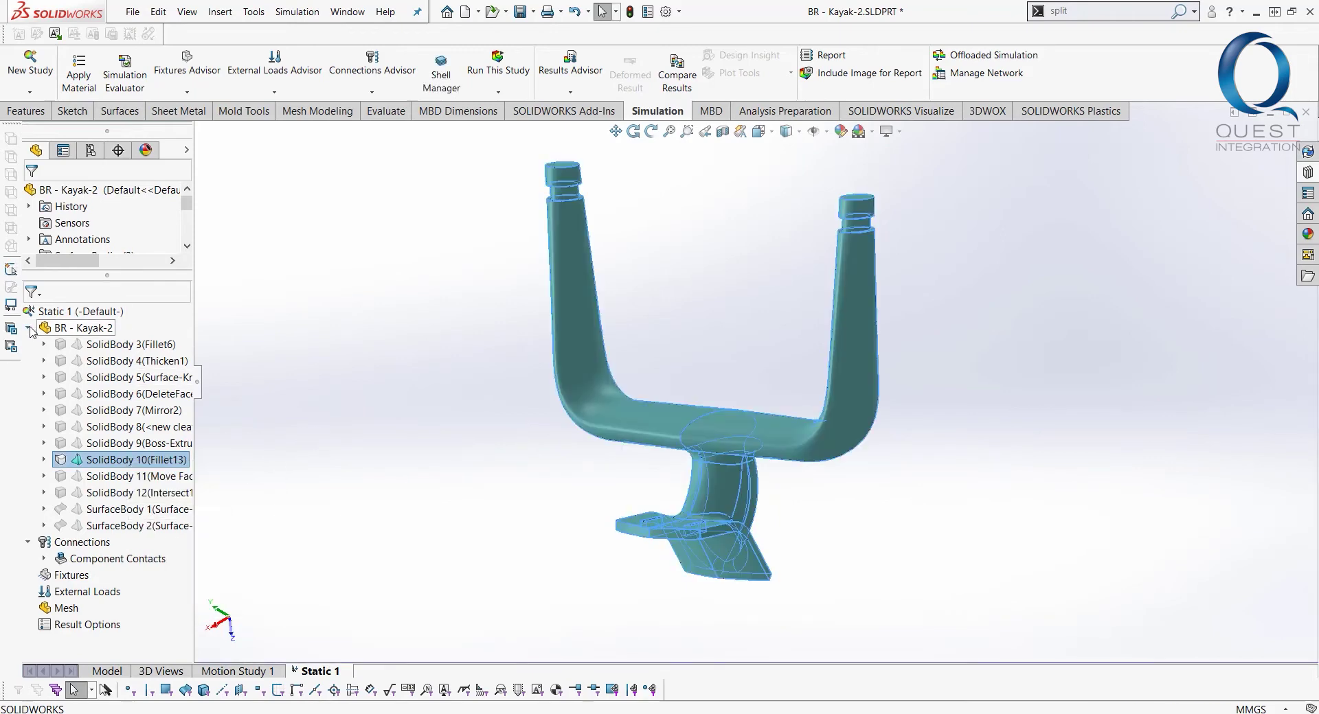
# Open the material library for the study's Fillet13 body and expand the Plastics category
pyautogui.rightClick(144, 457)
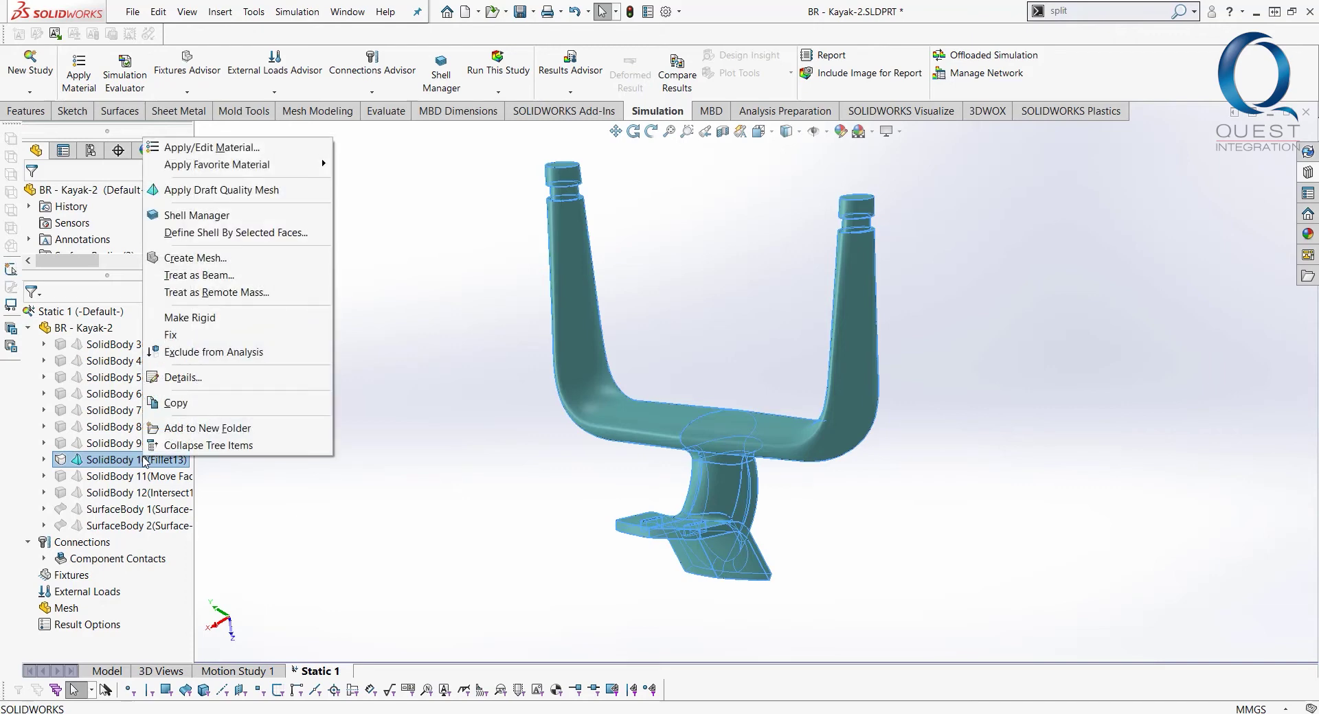
pyautogui.click(217, 149)
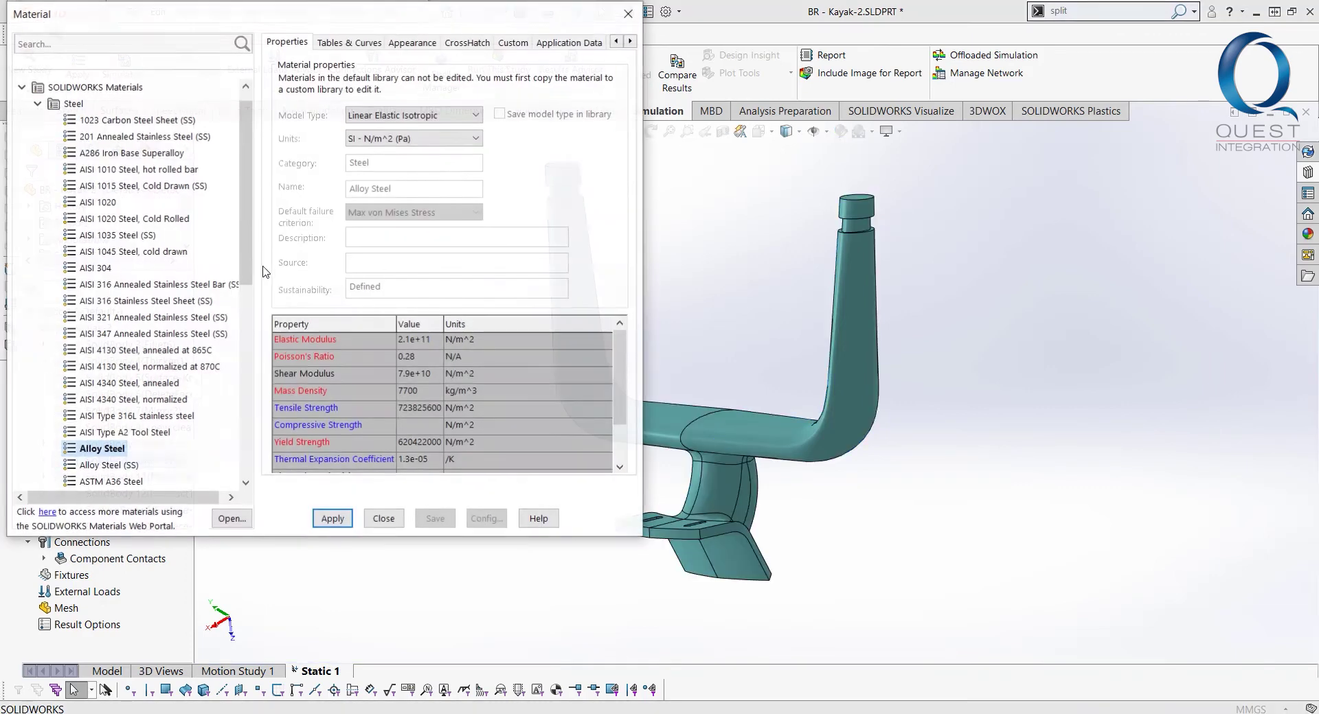
pyautogui.click(37, 104)
pyautogui.doubleClick(78, 236)
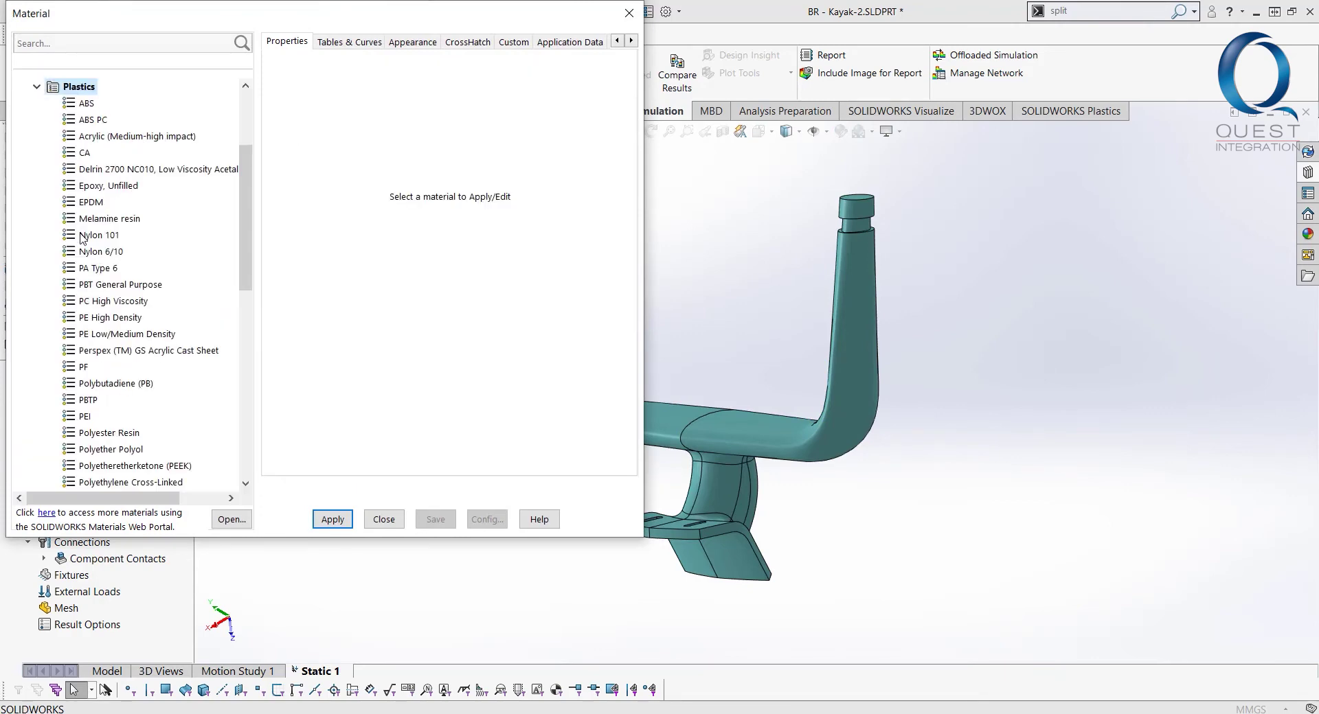
# Review the ABS plastic's properties and apply ABS to the Fillet13 body
pyautogui.click(83, 105)
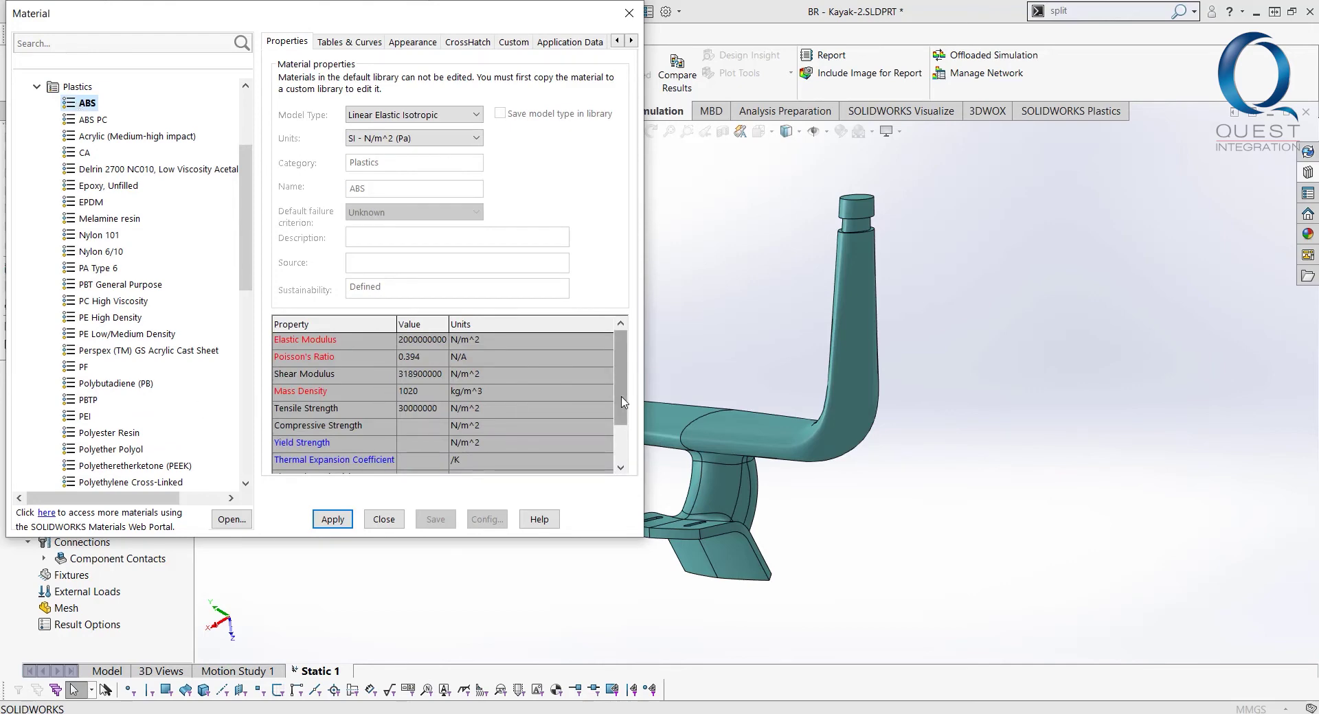
pyautogui.scroll(-1, 623, 395)
pyautogui.scroll(1, 623, 393)
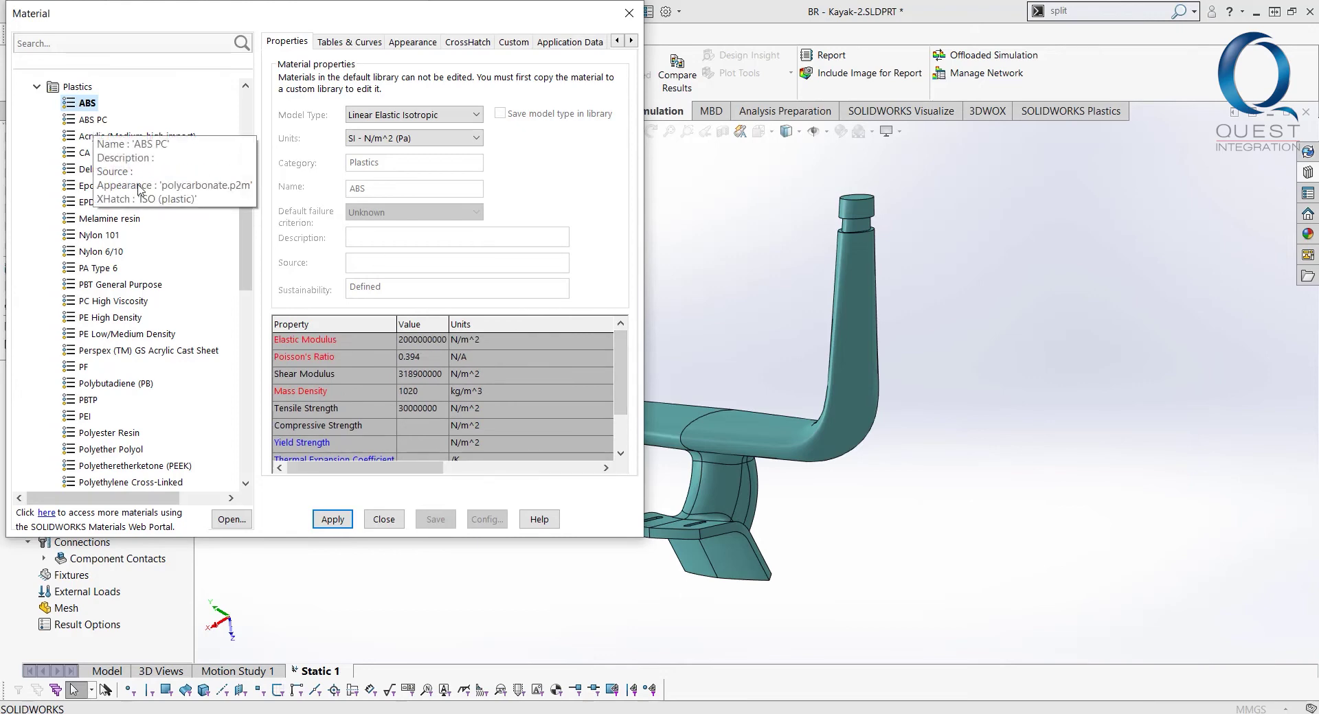
pyautogui.click(331, 521)
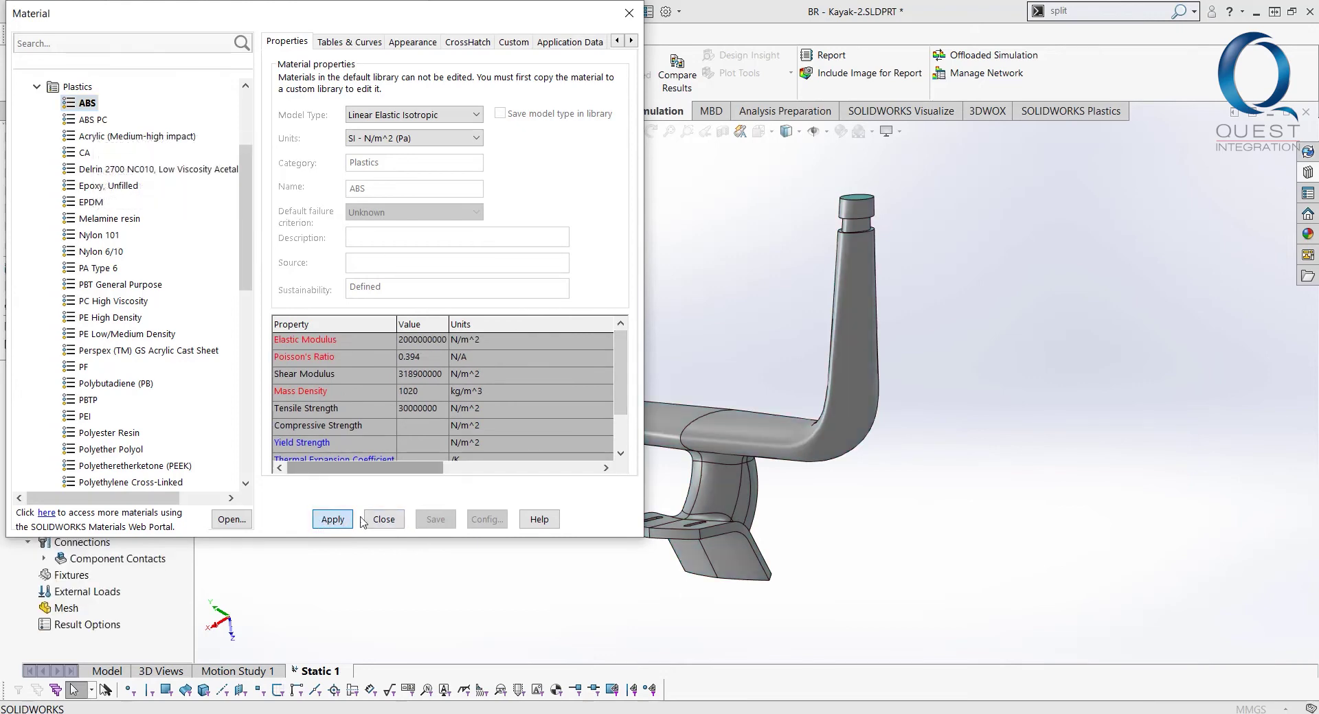
# Check the ABS PC and Nylon 101 properties, then apply Nylon 6/10 to the Fillet13 body and close the material library
pyautogui.click(94, 120)
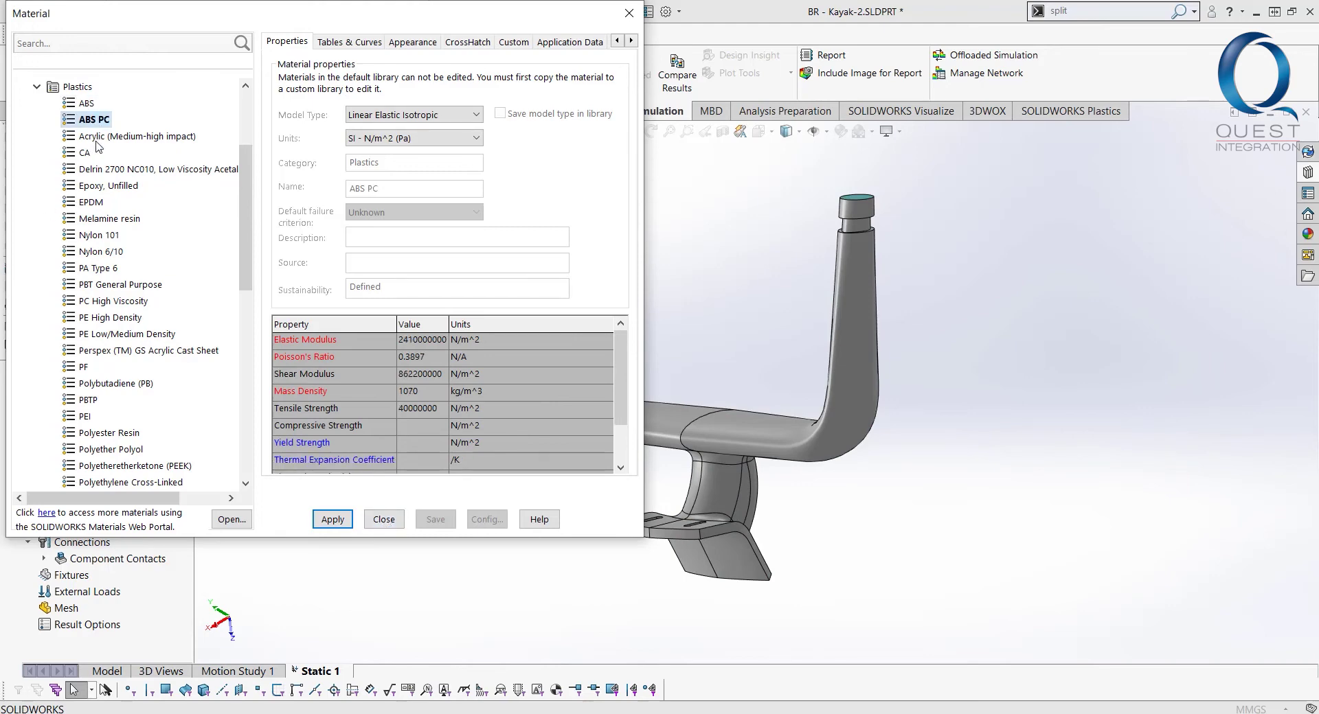
pyautogui.click(103, 236)
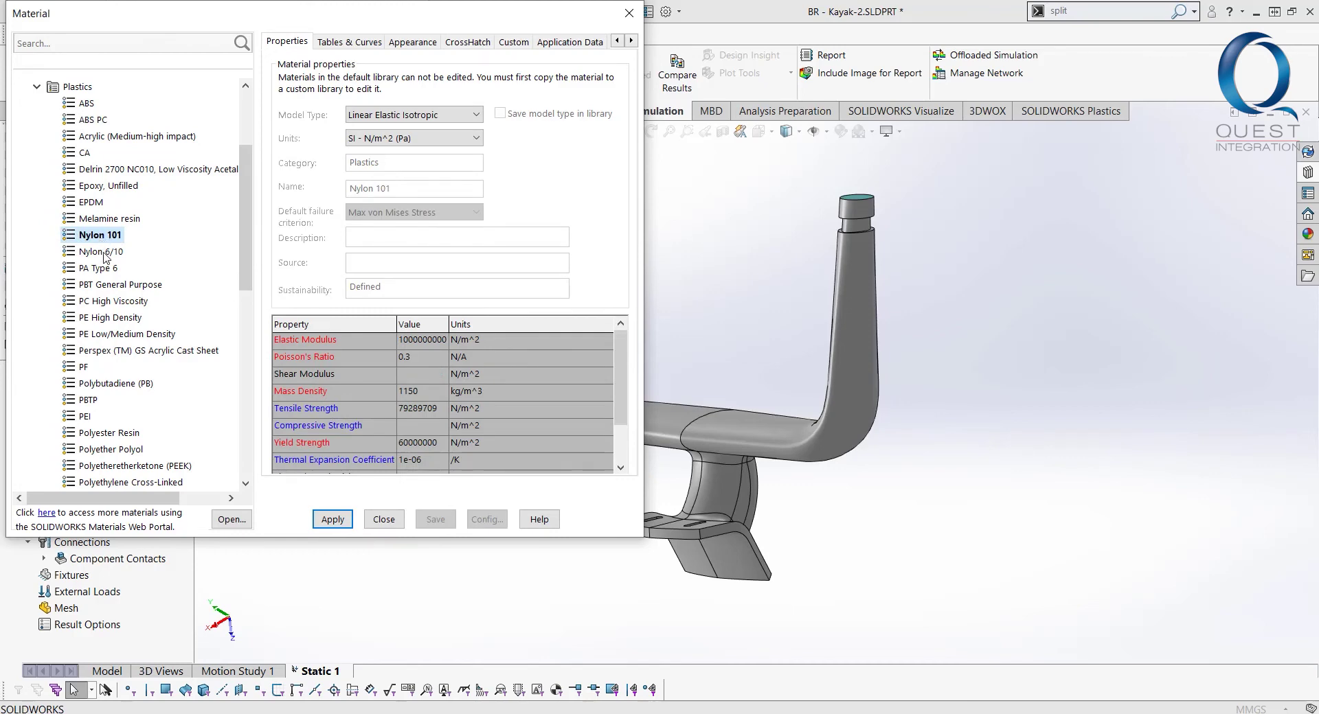
pyautogui.click(105, 253)
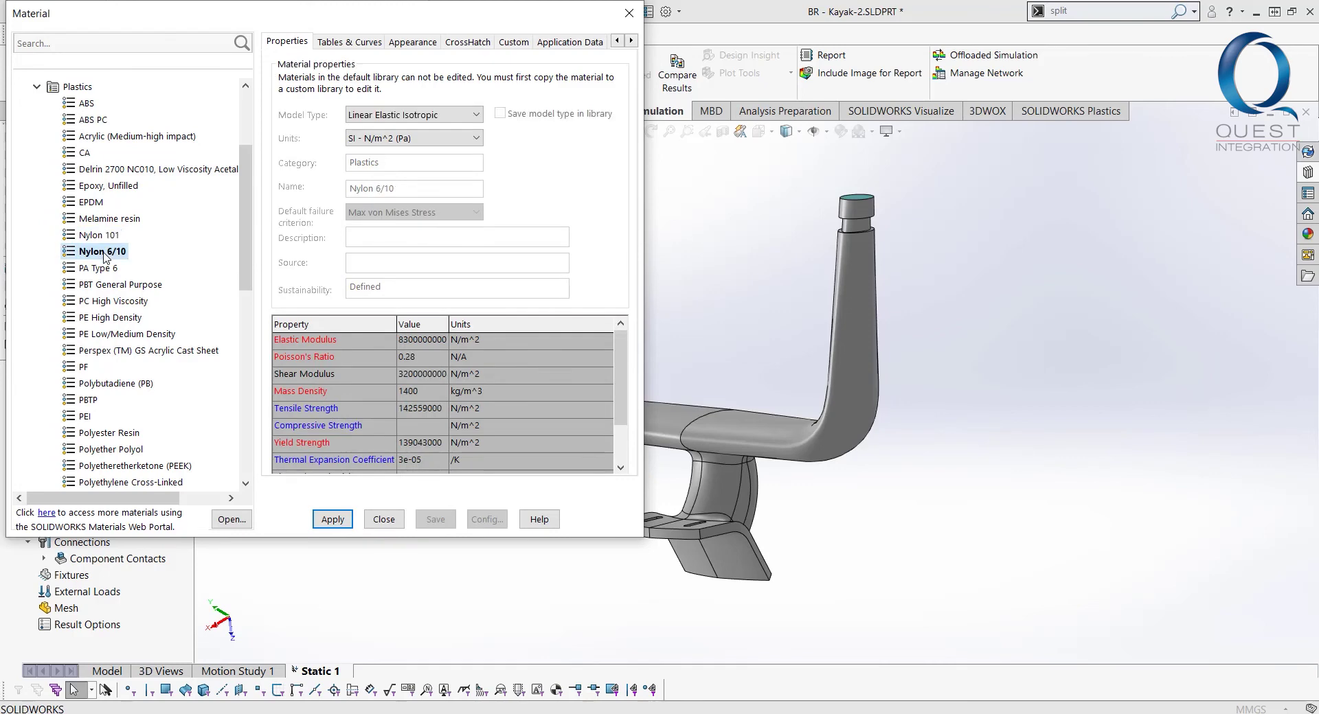
pyautogui.click(334, 520)
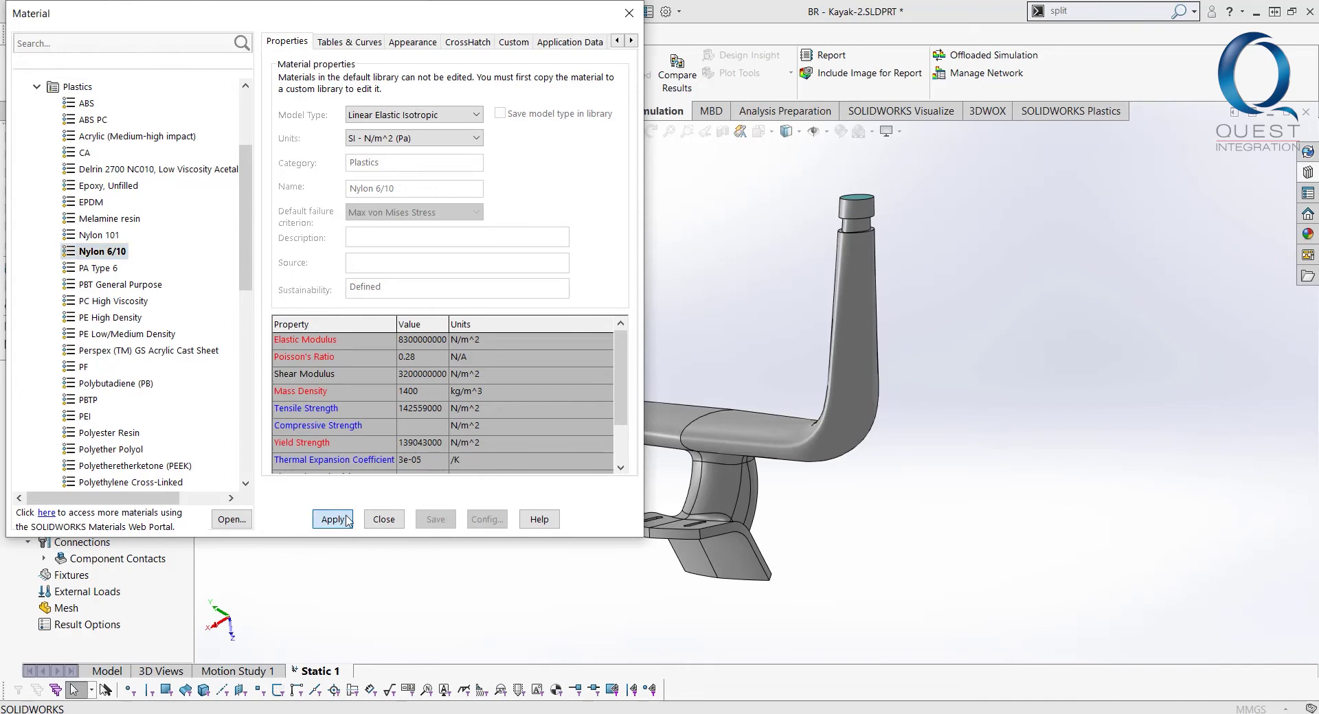
pyautogui.click(383, 520)
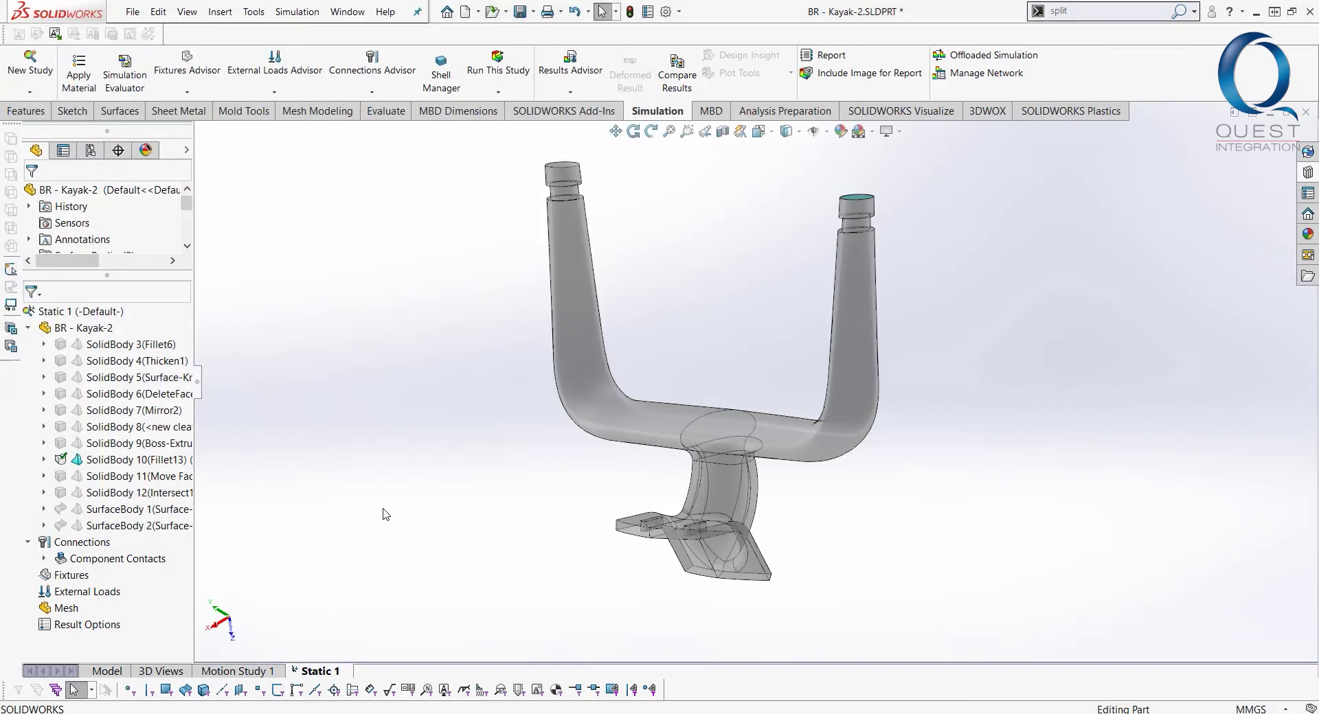
pyautogui.rightClick(103, 330)
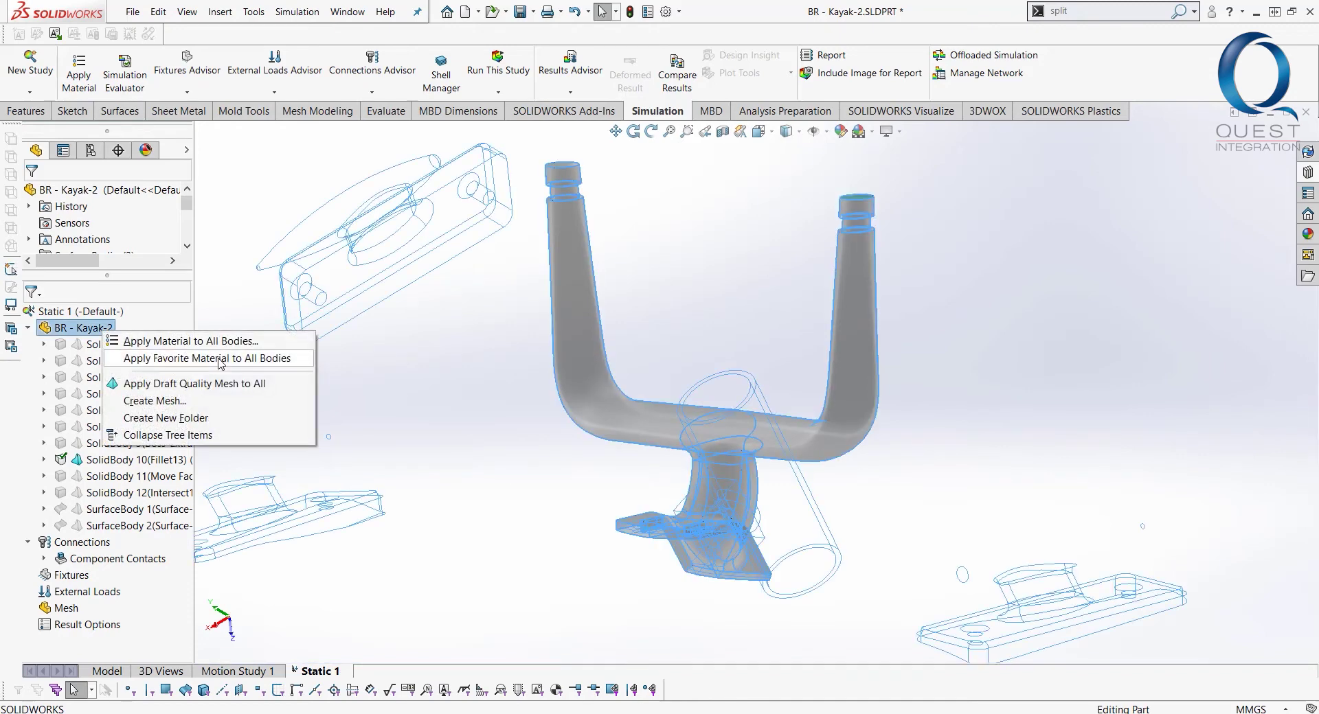
pyautogui.click(106, 377)
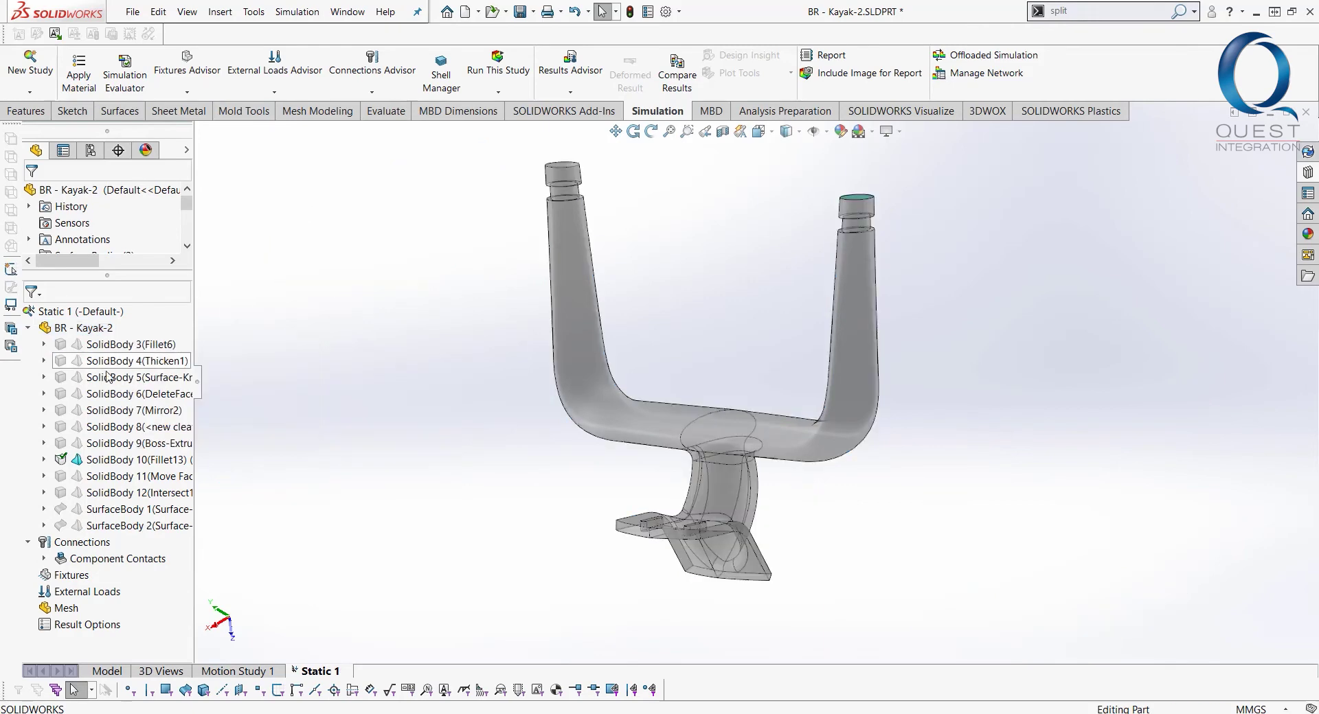
pyautogui.rightClick(104, 460)
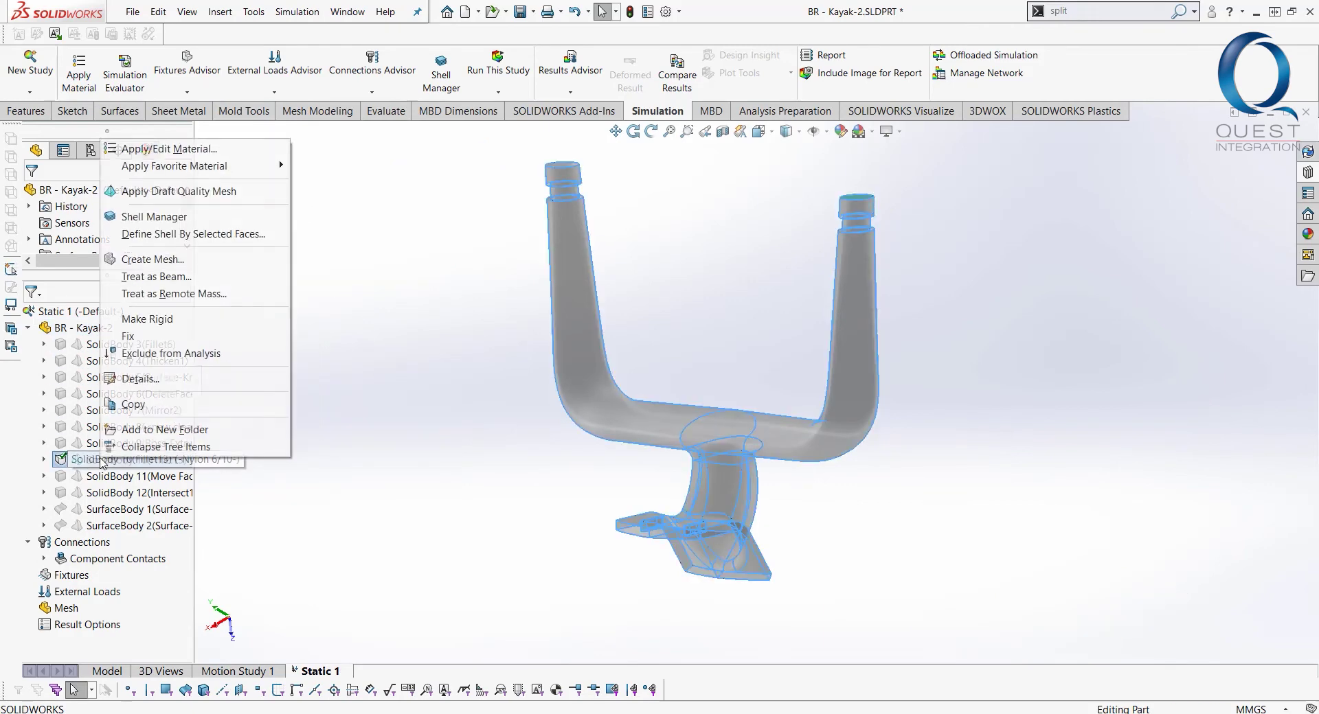
# Copy the ABS material from the Plastics category into the Plastic category of the custom materials library
pyautogui.click(199, 149)
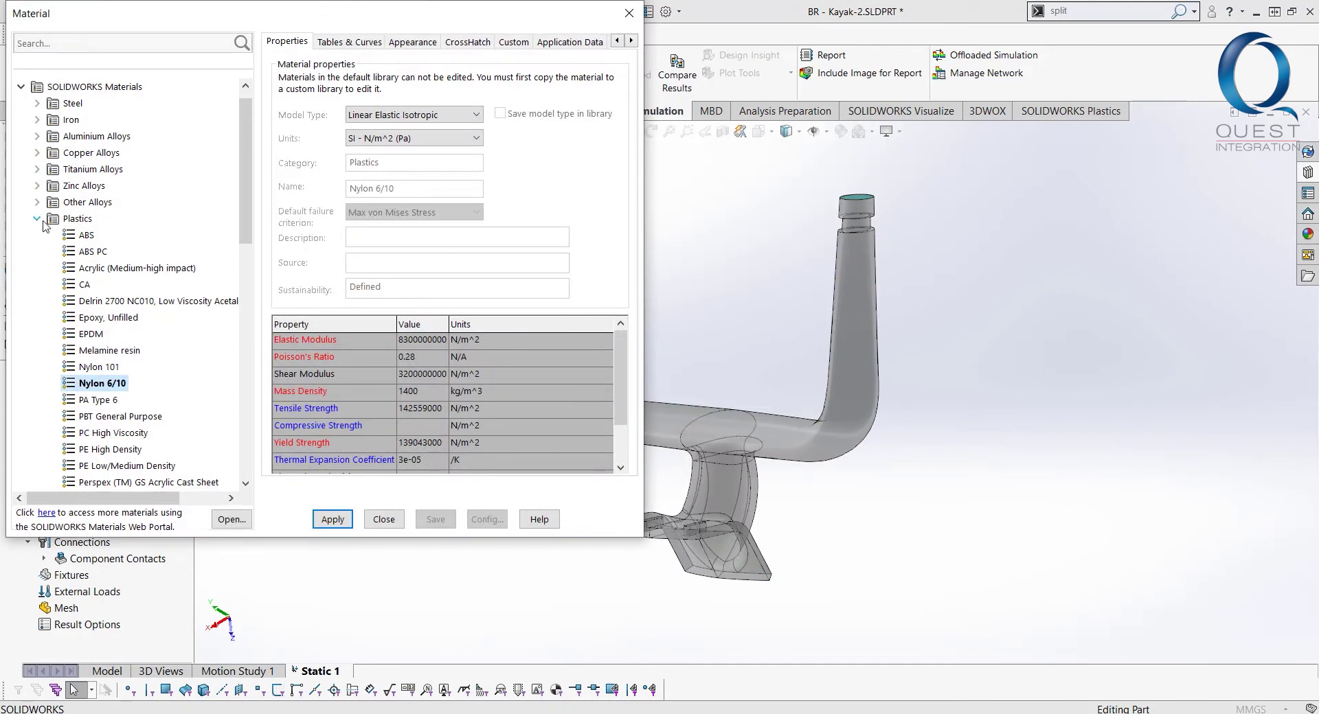
pyautogui.rightClick(80, 235)
pyautogui.click(115, 261)
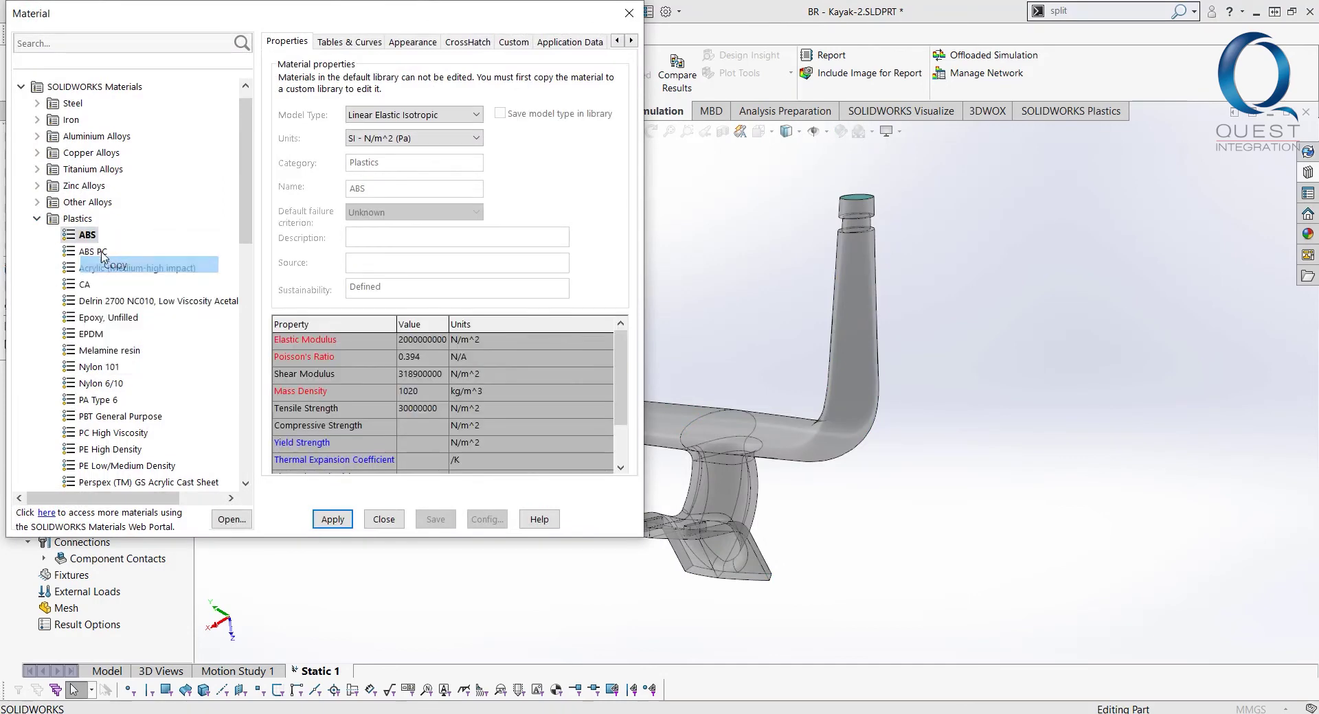
pyautogui.click(44, 222)
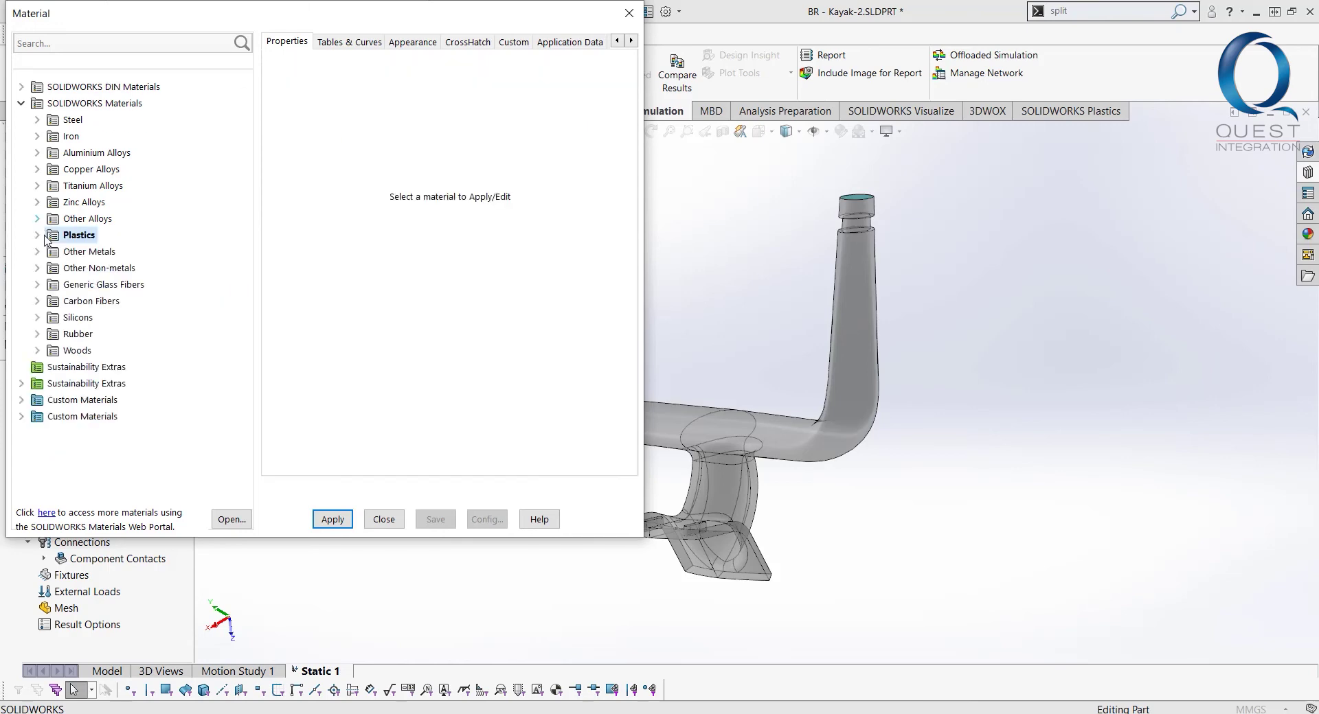
pyautogui.doubleClick(75, 417)
pyautogui.rightClick(70, 436)
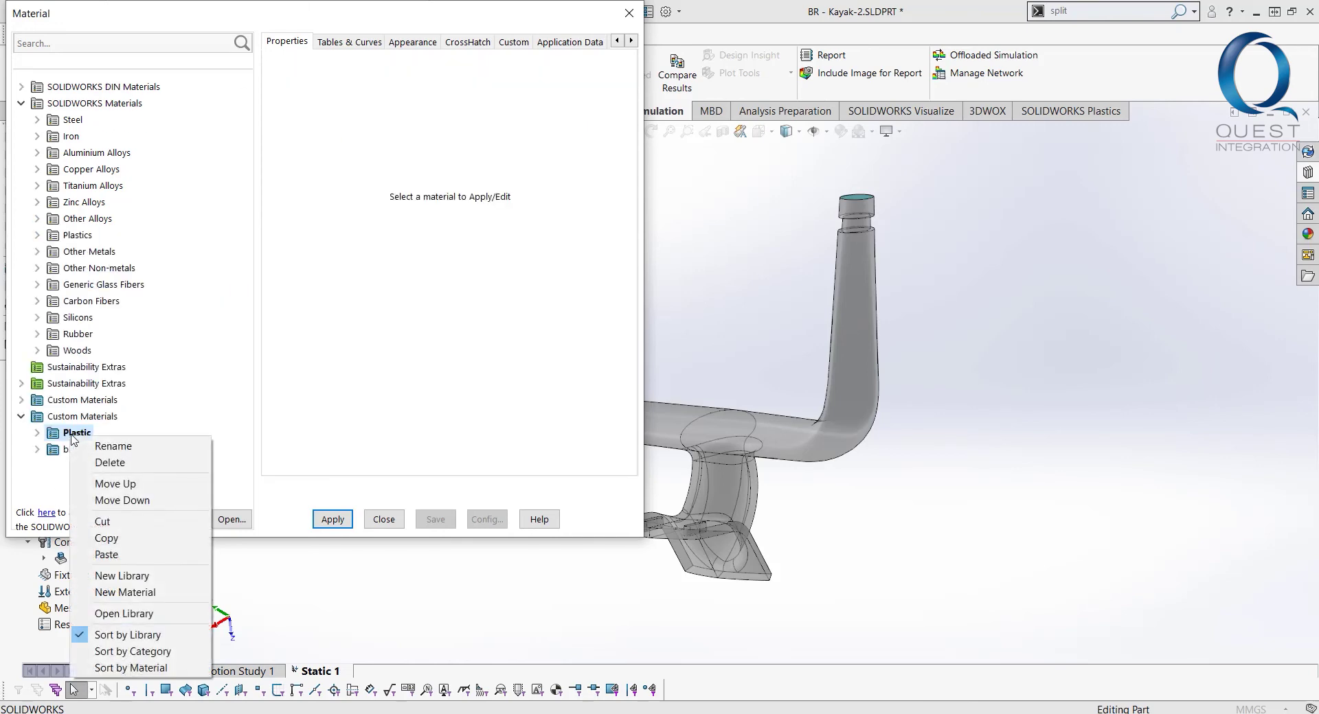
pyautogui.click(126, 556)
pyautogui.click(36, 434)
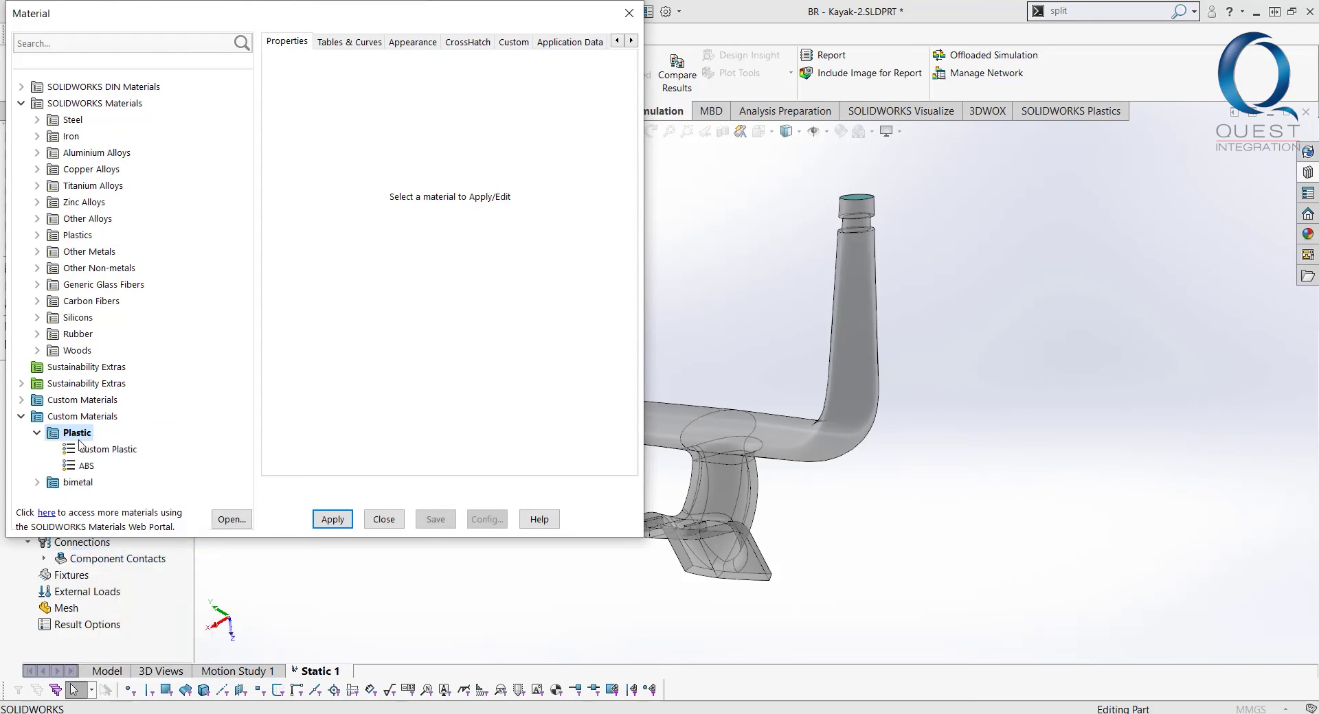
# Set the custom ABS material's yield strength to 60000000 N/m^2, apply it to the Fillet13 body and close the material library
pyautogui.click(87, 467)
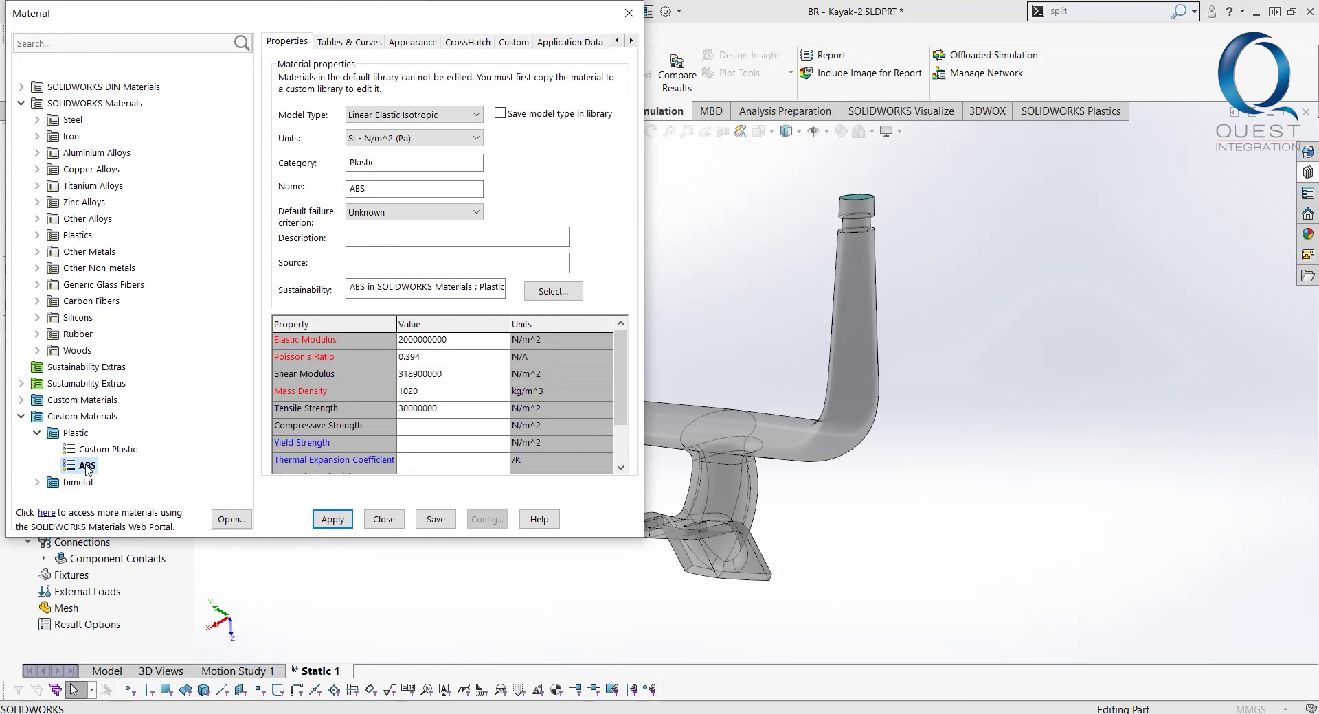
pyautogui.click(443, 444)
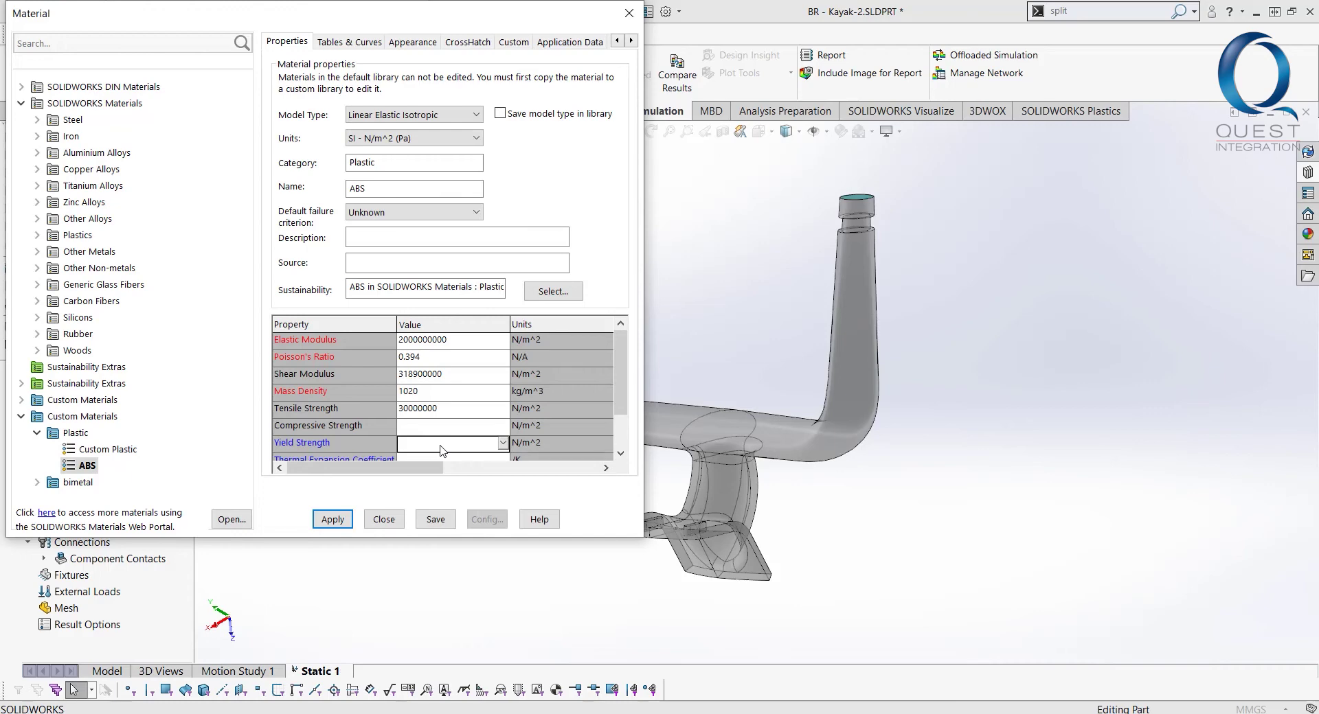
pyautogui.write('60000000')
pyautogui.click(332, 520)
pyautogui.click(384, 519)
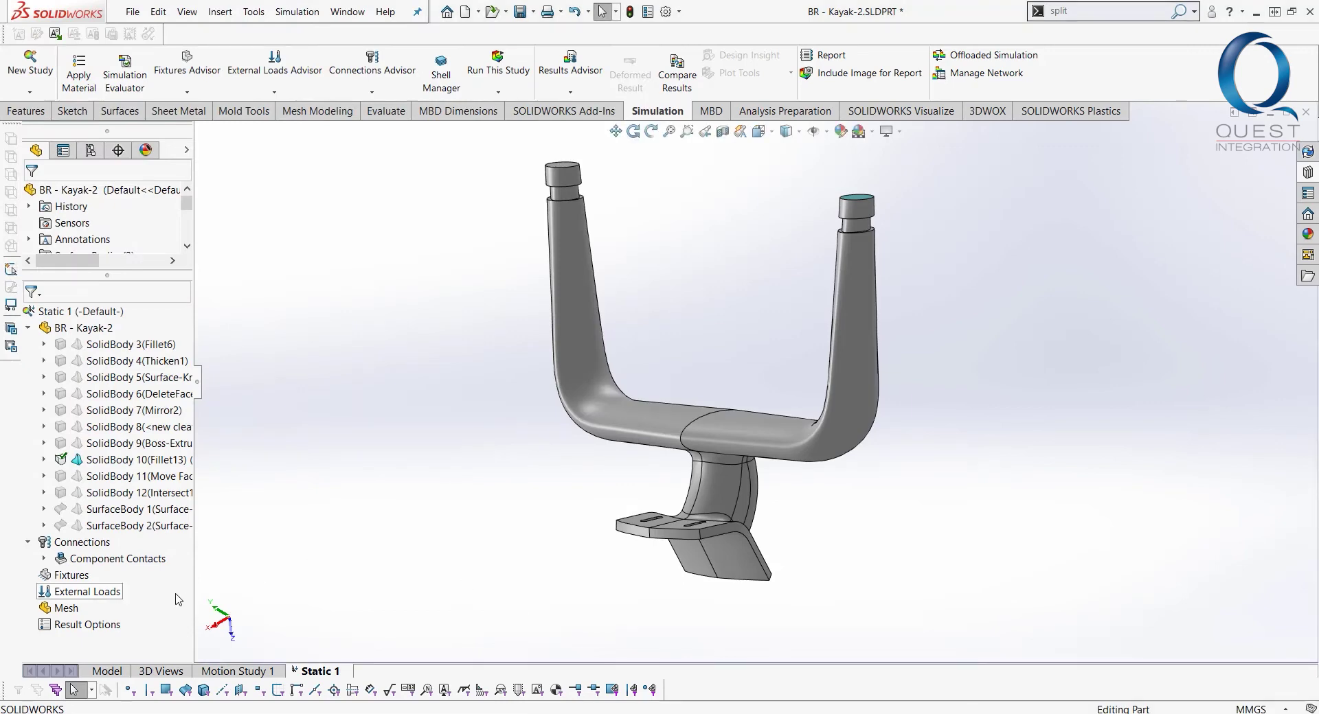
# Start a Fixed Geometry fixture and select all tangent inner faces of the first slot in the base plate
pyautogui.rightClick(68, 577)
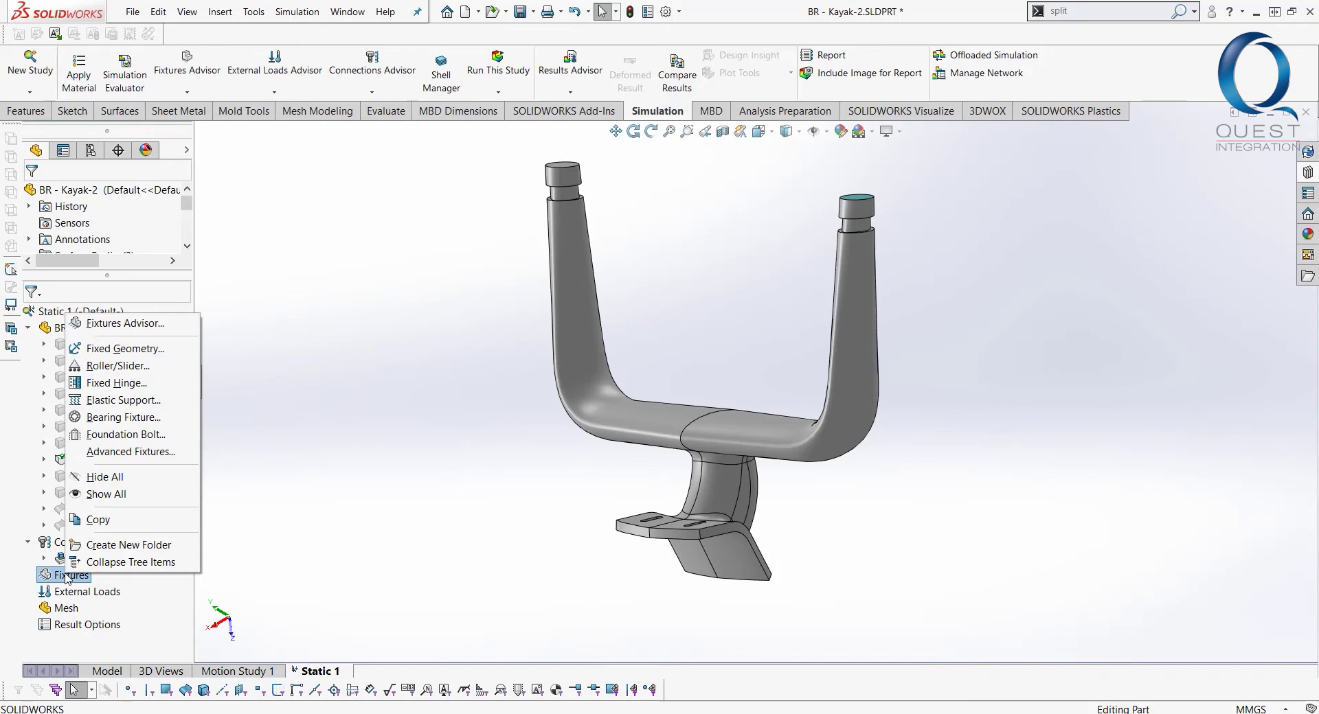
pyautogui.click(134, 351)
pyautogui.click(683, 524)
pyautogui.scroll(5, 683, 524)
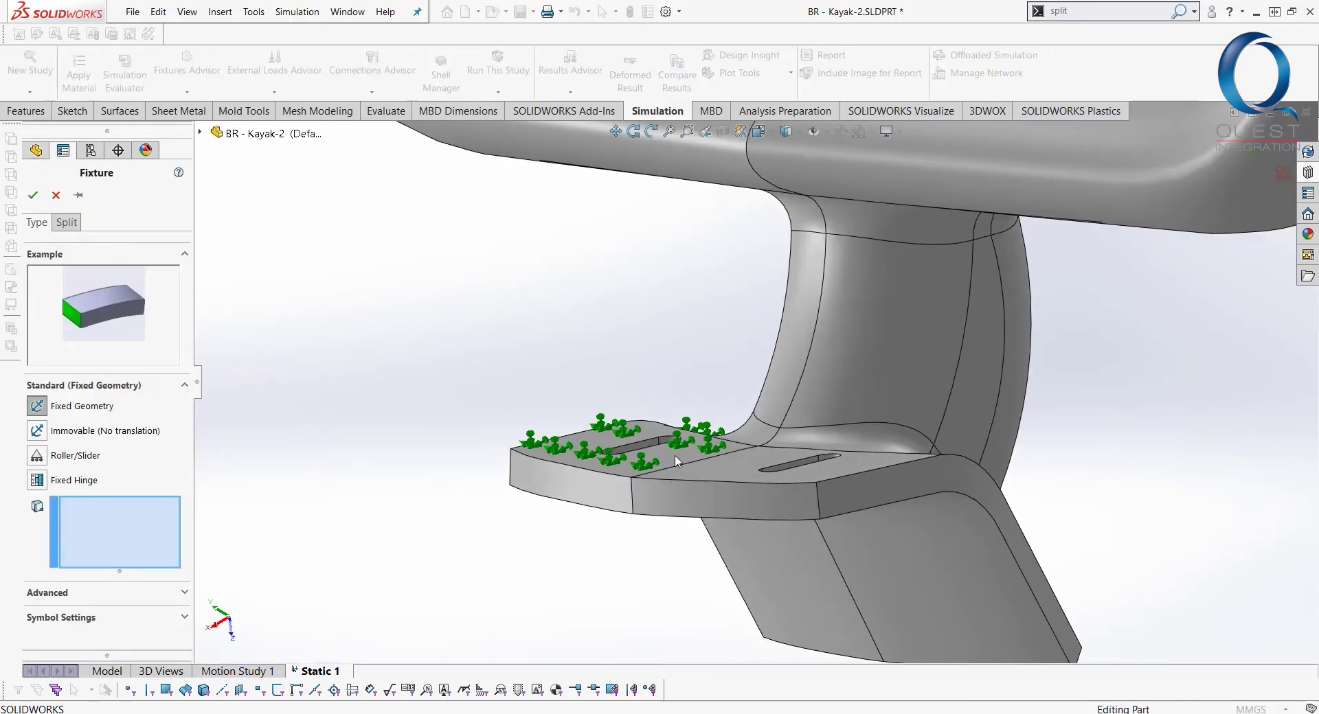
pyautogui.scroll(-3, 673, 459)
pyautogui.rightClick(645, 416)
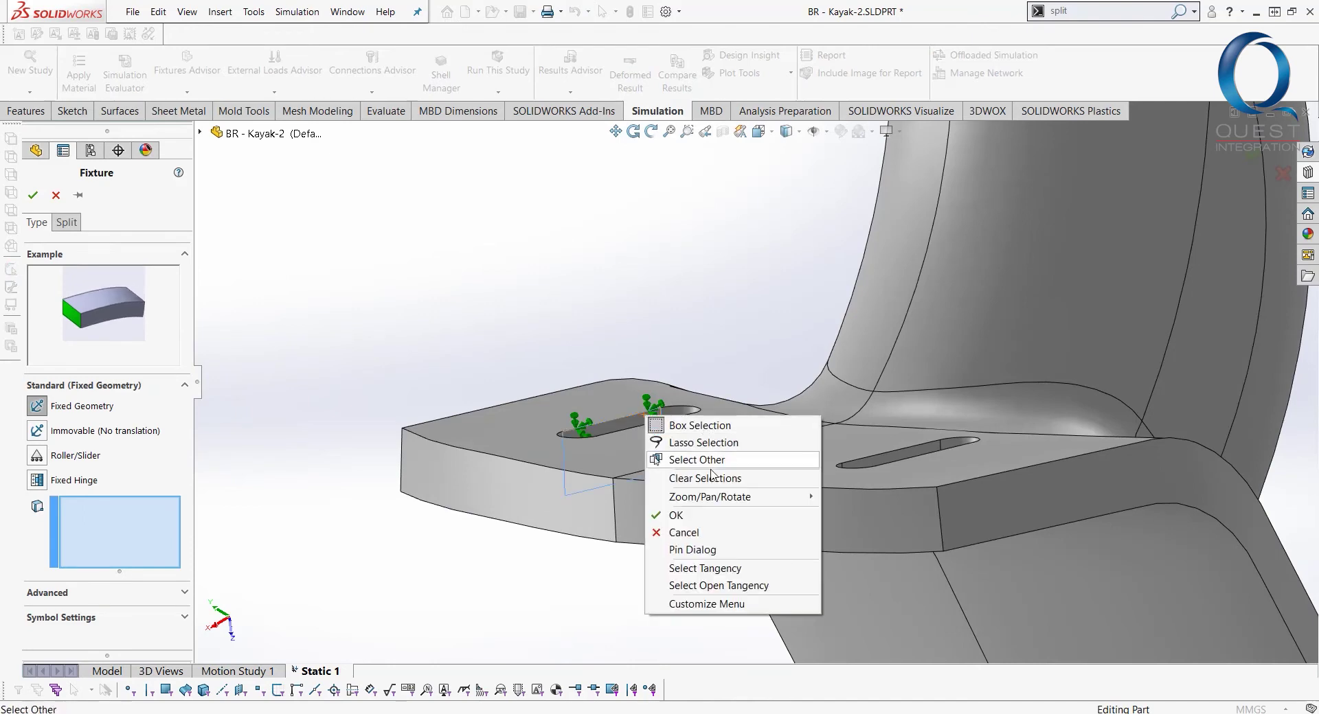
pyautogui.click(707, 586)
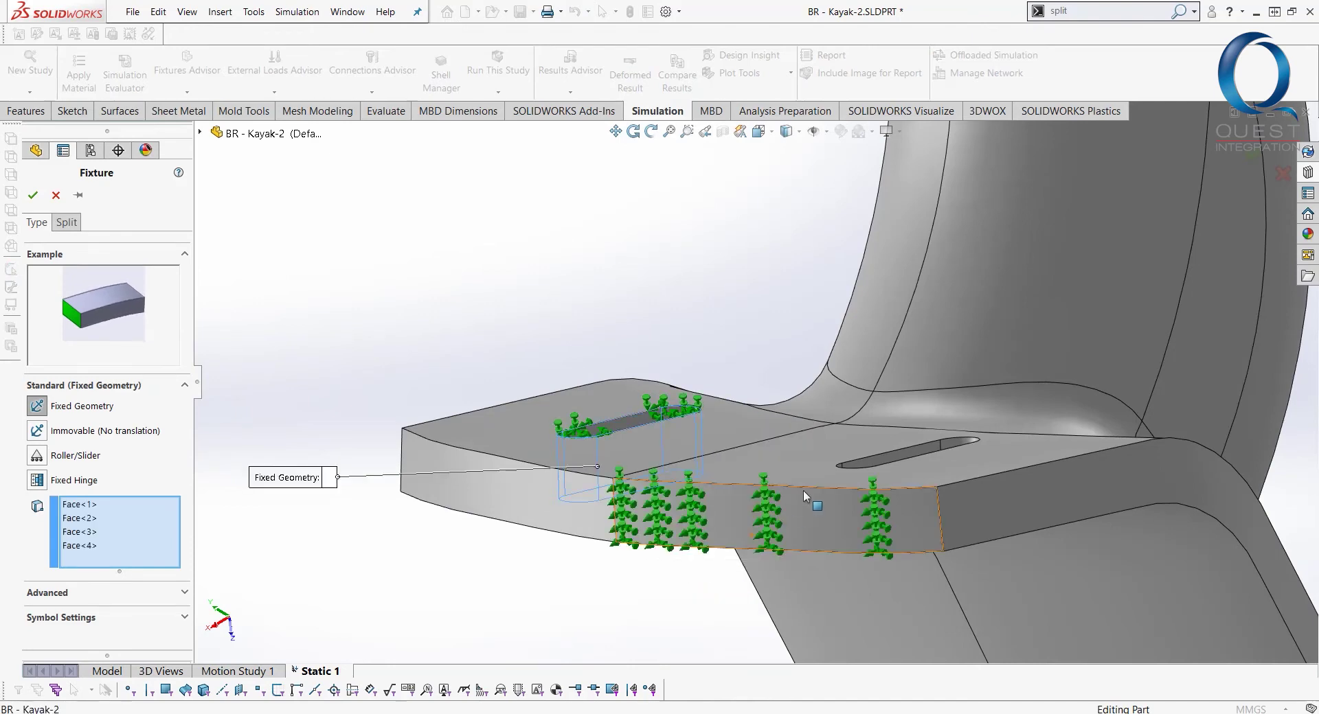
# Add all tangent inner faces of the second base plate slot to the fixture and accept it
pyautogui.click(921, 450)
pyautogui.rightClick(919, 449)
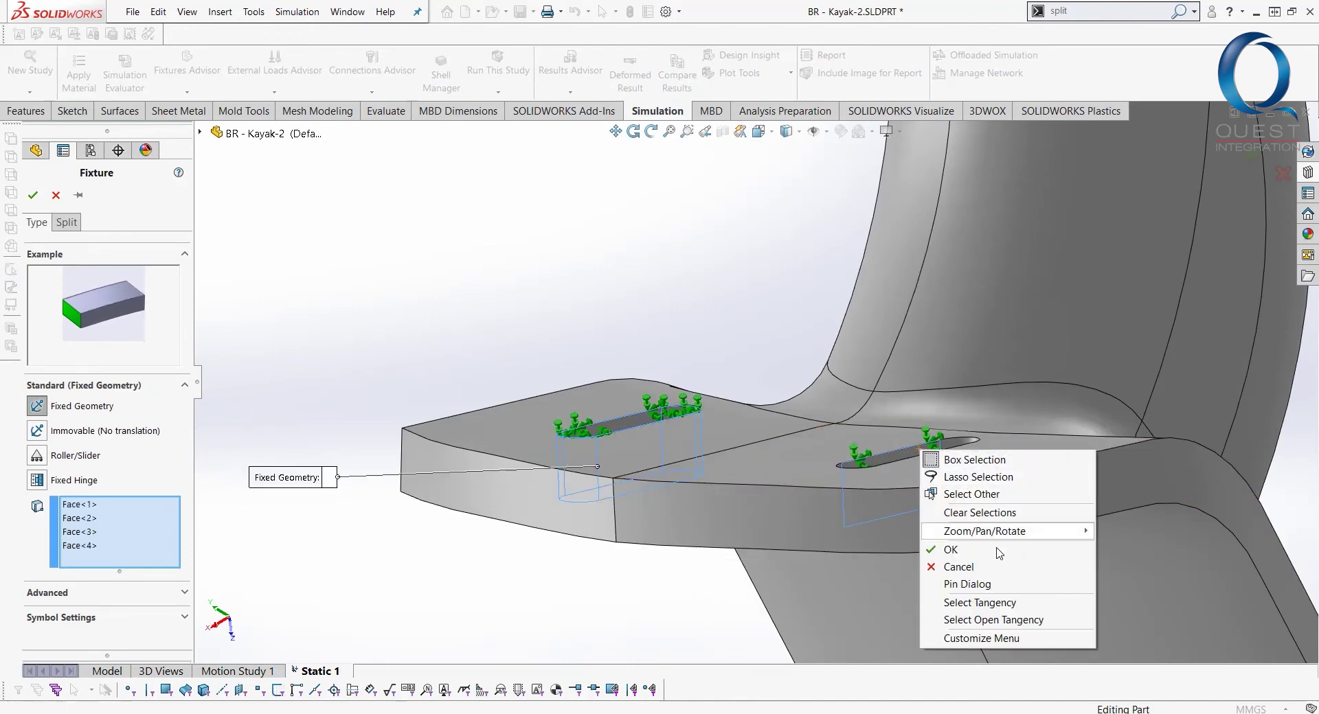
pyautogui.click(1000, 603)
pyautogui.moveTo(920, 462); pyautogui.dragTo(907, 470, button='middle')
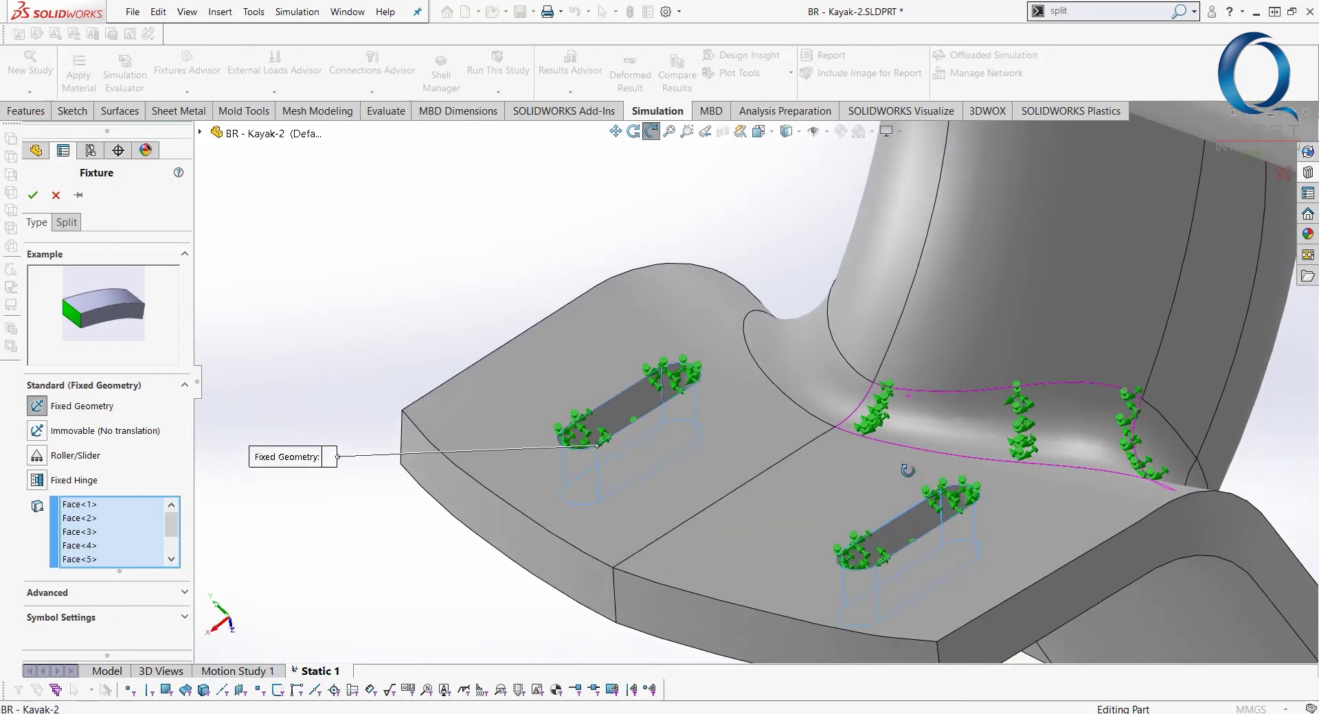
pyautogui.hotkey('ctrl', 'z')
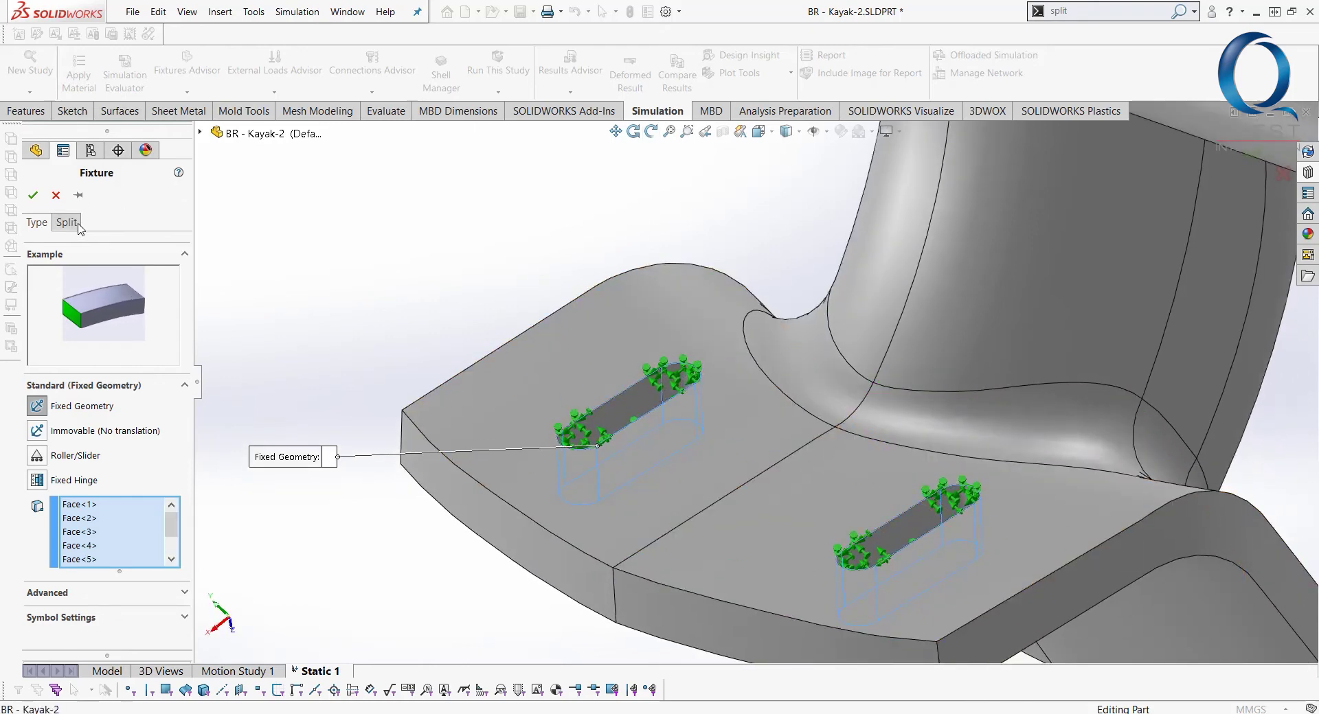
pyautogui.click(32, 196)
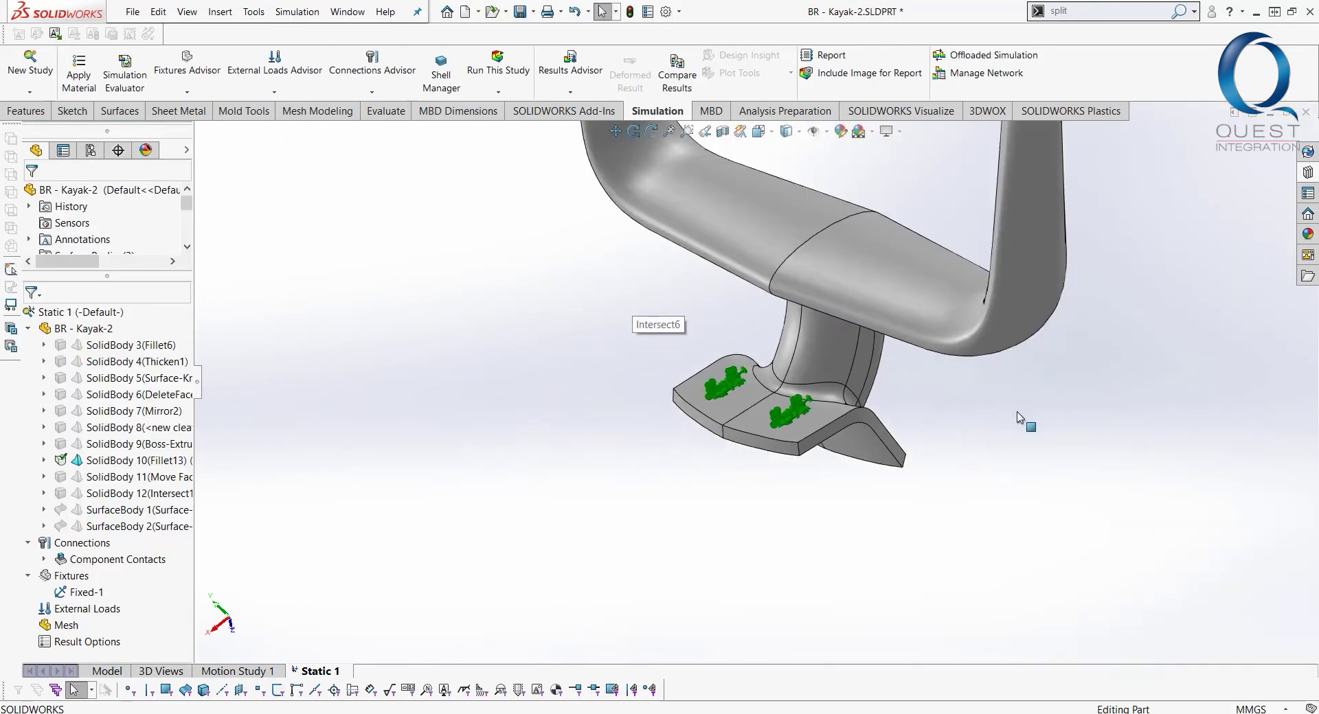
# Find Plane47 in the feature tree and start a new sketch on it
pyautogui.moveTo(1019, 418); pyautogui.dragTo(989, 342, button='middle')
pyautogui.scroll(4, 988, 341)
pyautogui.scroll(3, 737, 162)
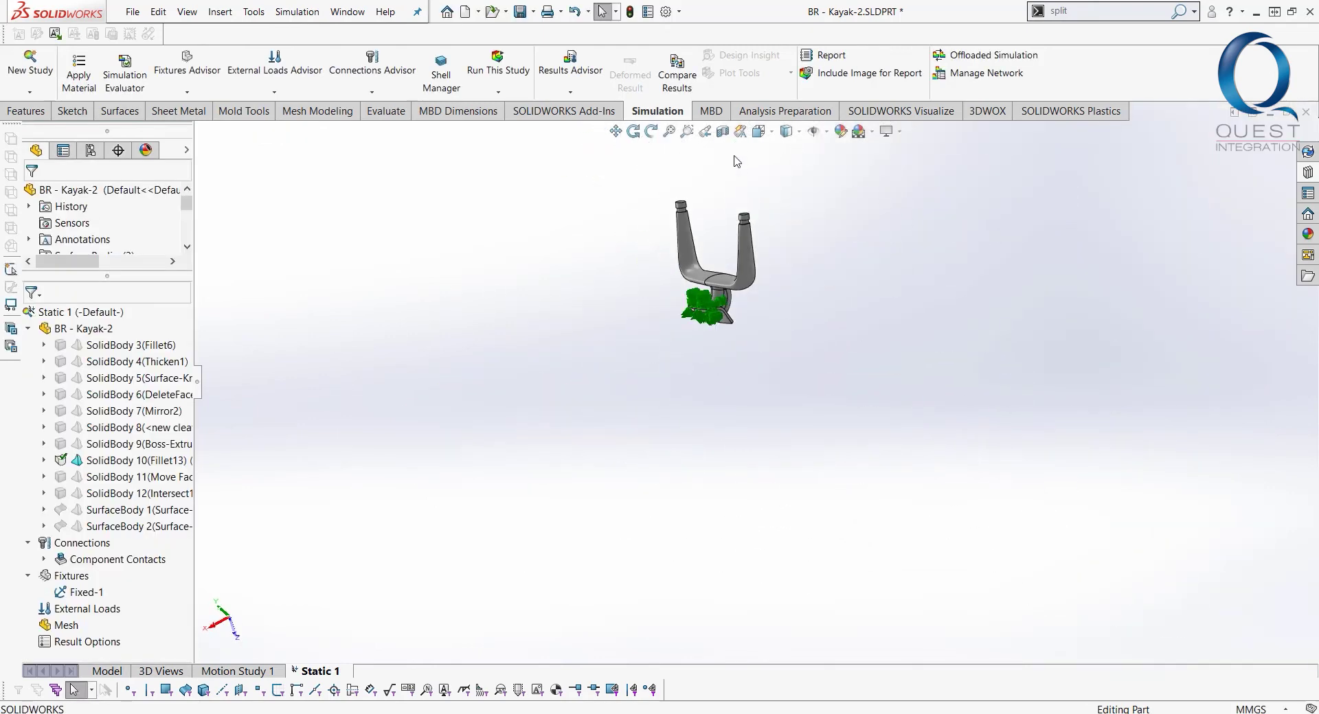
pyautogui.scroll(-4, 737, 162)
pyautogui.moveTo(764, 439)
pyautogui.mouseDown(button='middle')
pyautogui.moveTo(721, 385)
pyautogui.moveTo(745, 433)
pyautogui.mouseUp(button='middle')
pyautogui.scroll(-2, 128, 246)
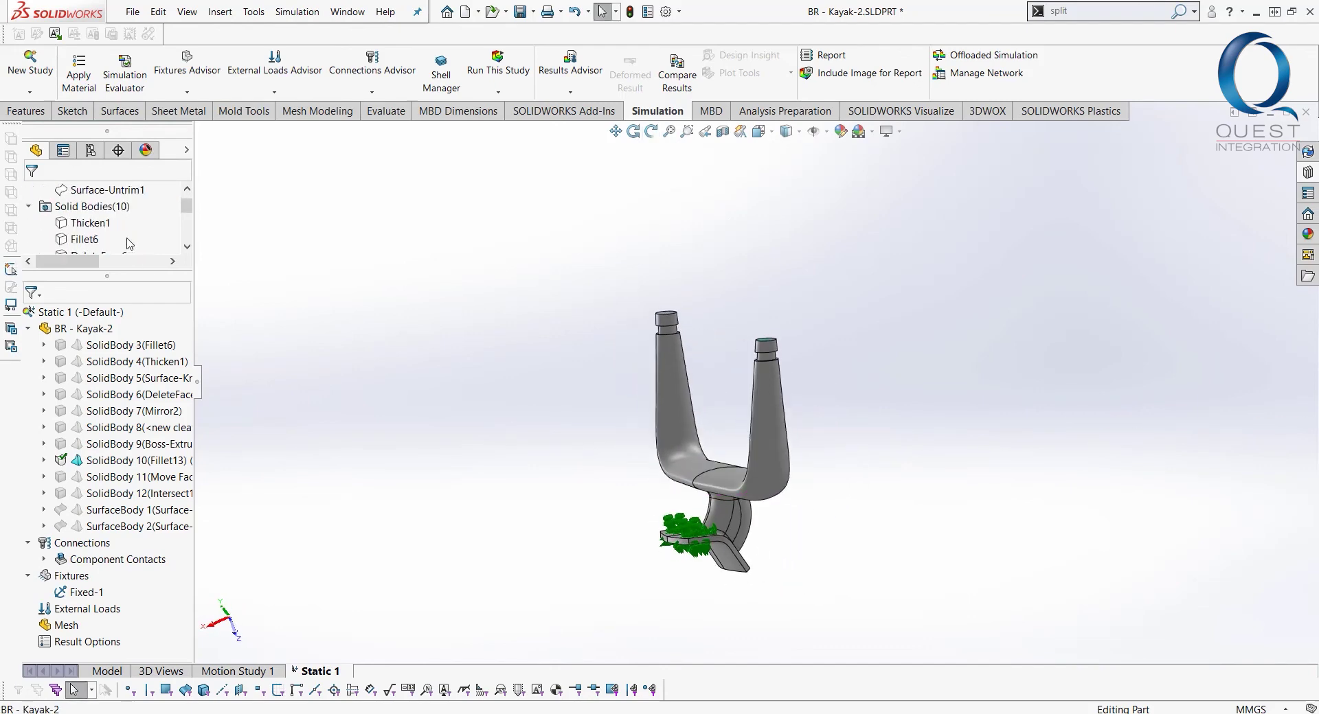
pyautogui.scroll(-3, 129, 241)
pyautogui.moveTo(113, 275); pyautogui.dragTo(110, 410)
pyautogui.scroll(-10, 95, 350)
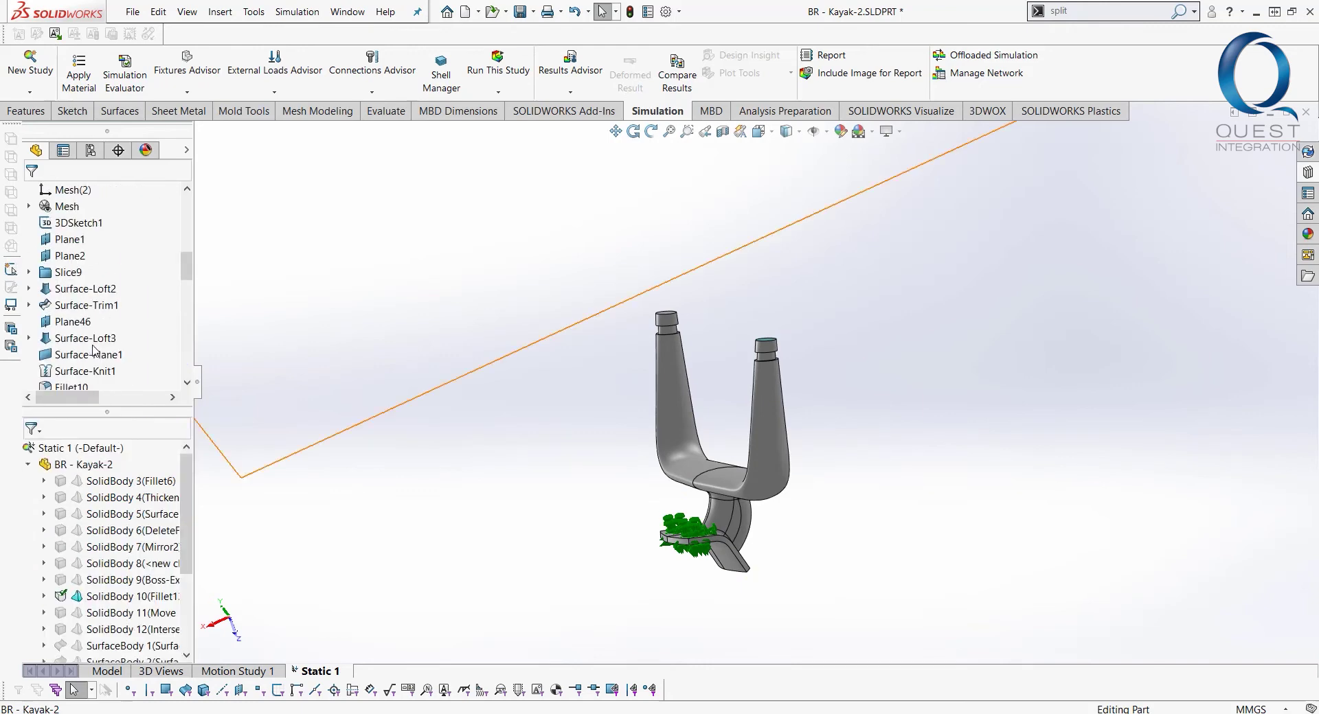
pyautogui.click(72, 289)
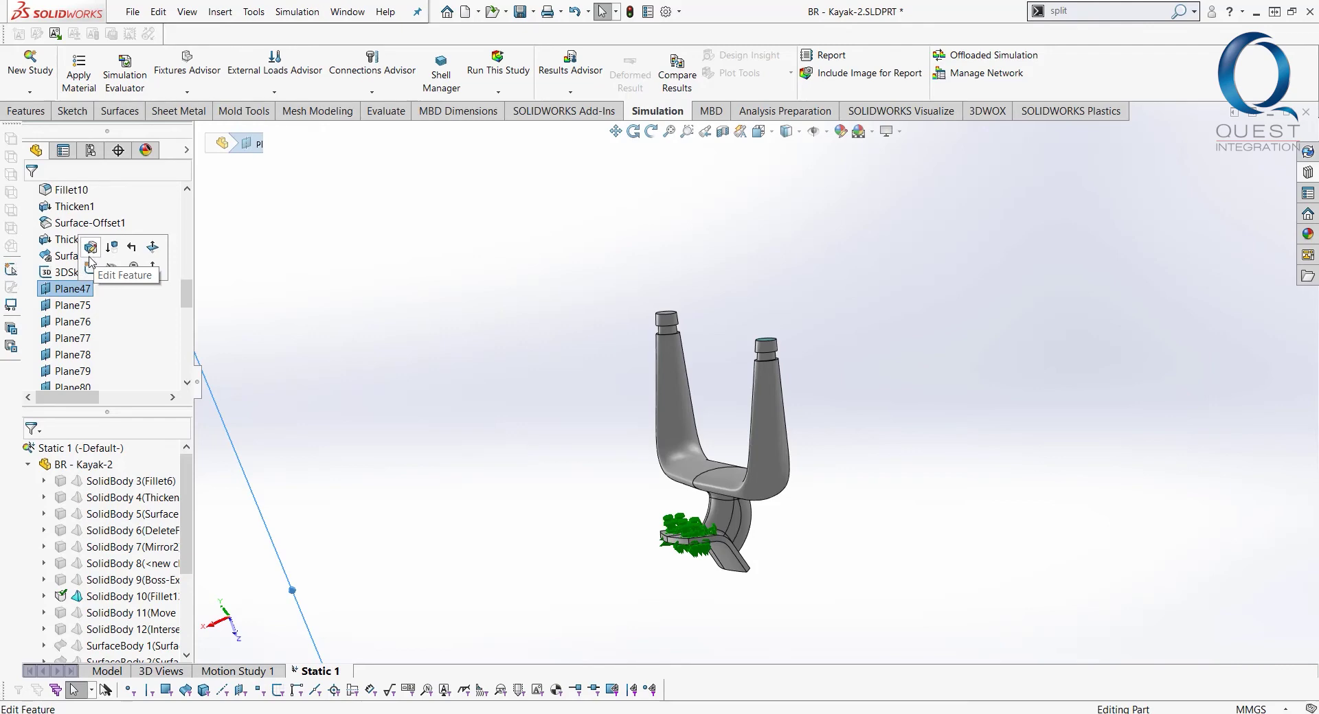
pyautogui.click(90, 247)
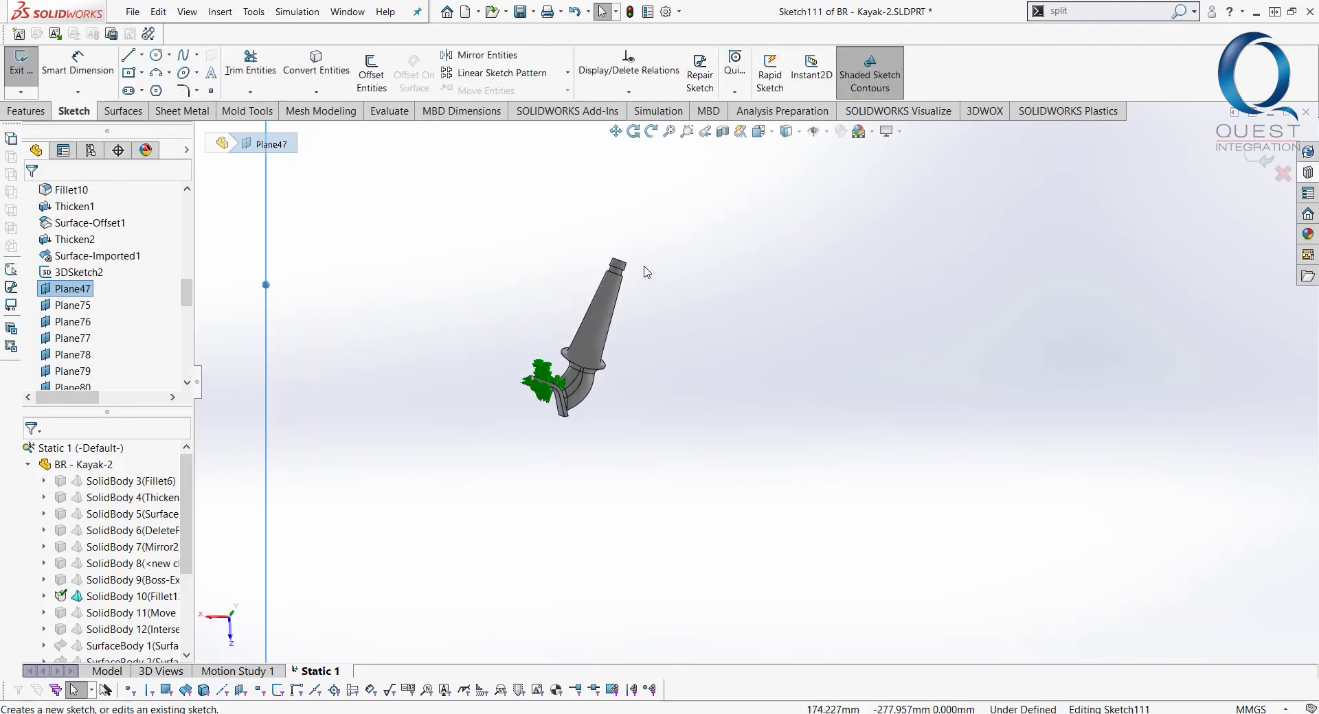
# Sketch a construction line about 117 mm long from the groove below the fork tip, perpendicular to the groove's edge
pyautogui.scroll(-5, 646, 272)
pyautogui.press('l')
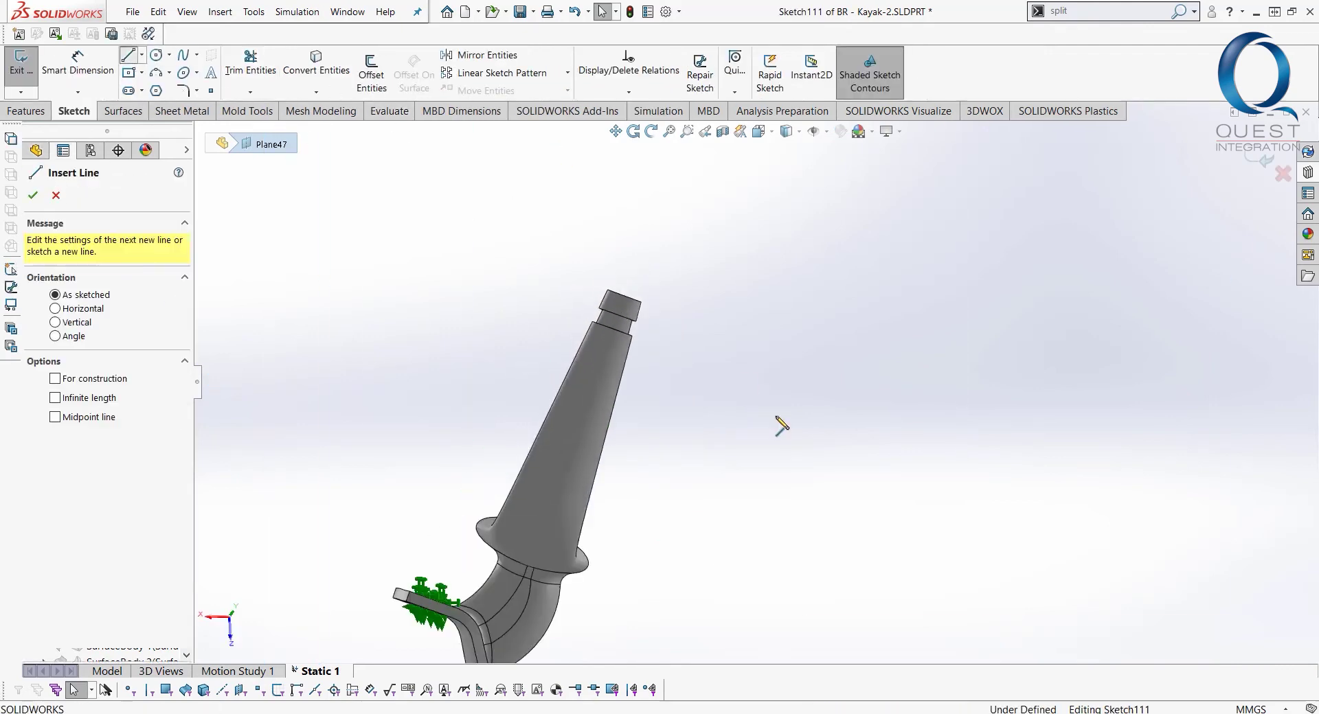
pyautogui.click(629, 331)
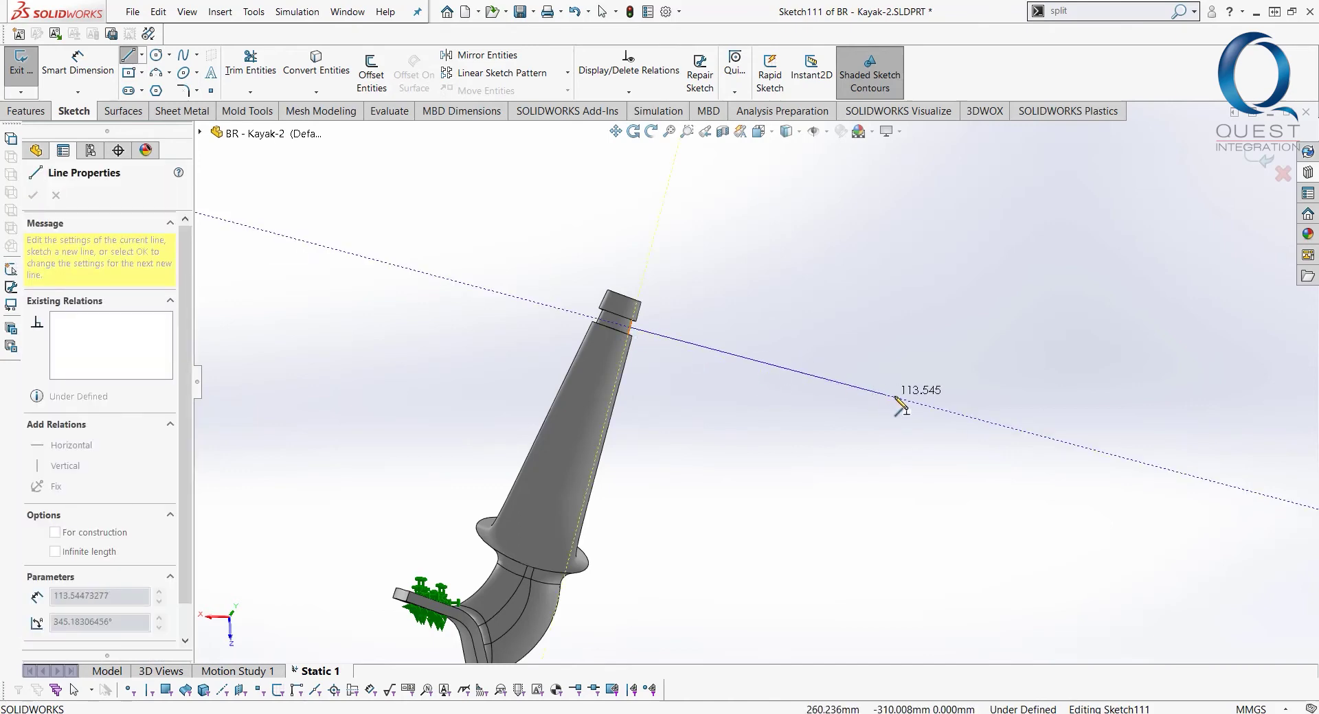
pyautogui.click(893, 397)
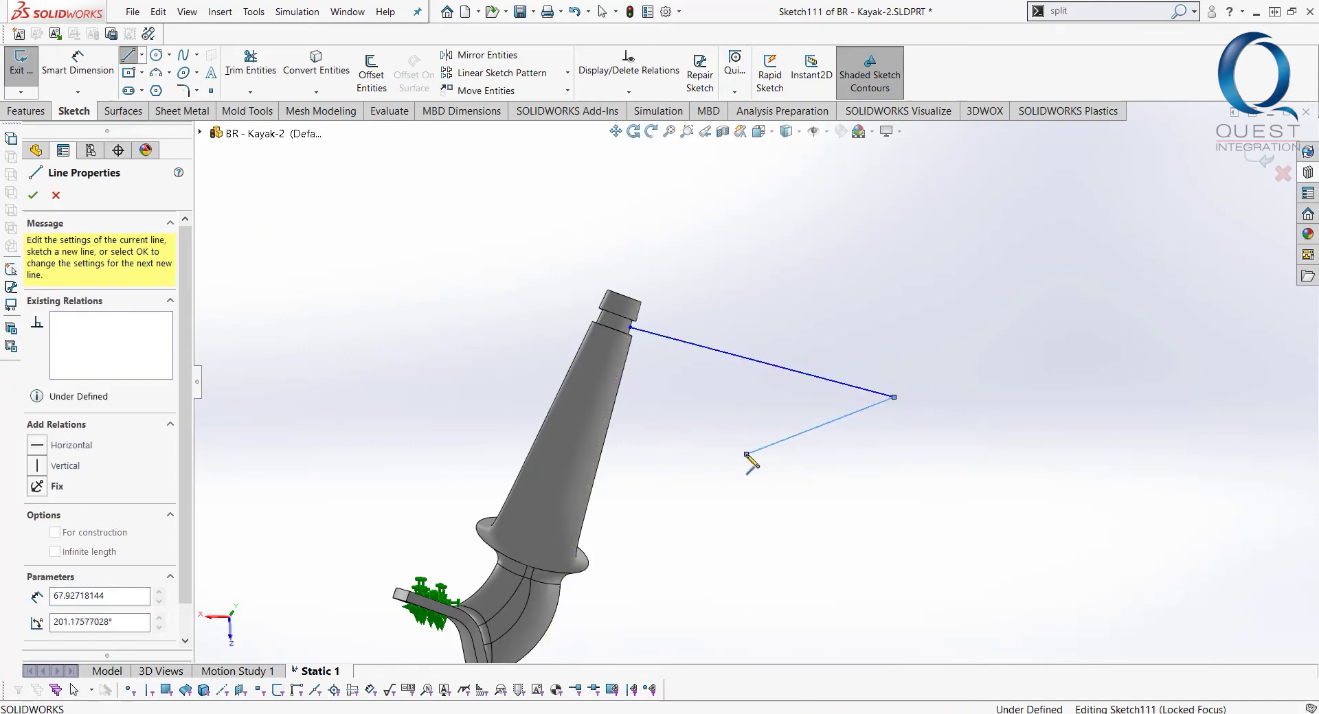
pyautogui.press('Escape')
pyautogui.click(842, 388)
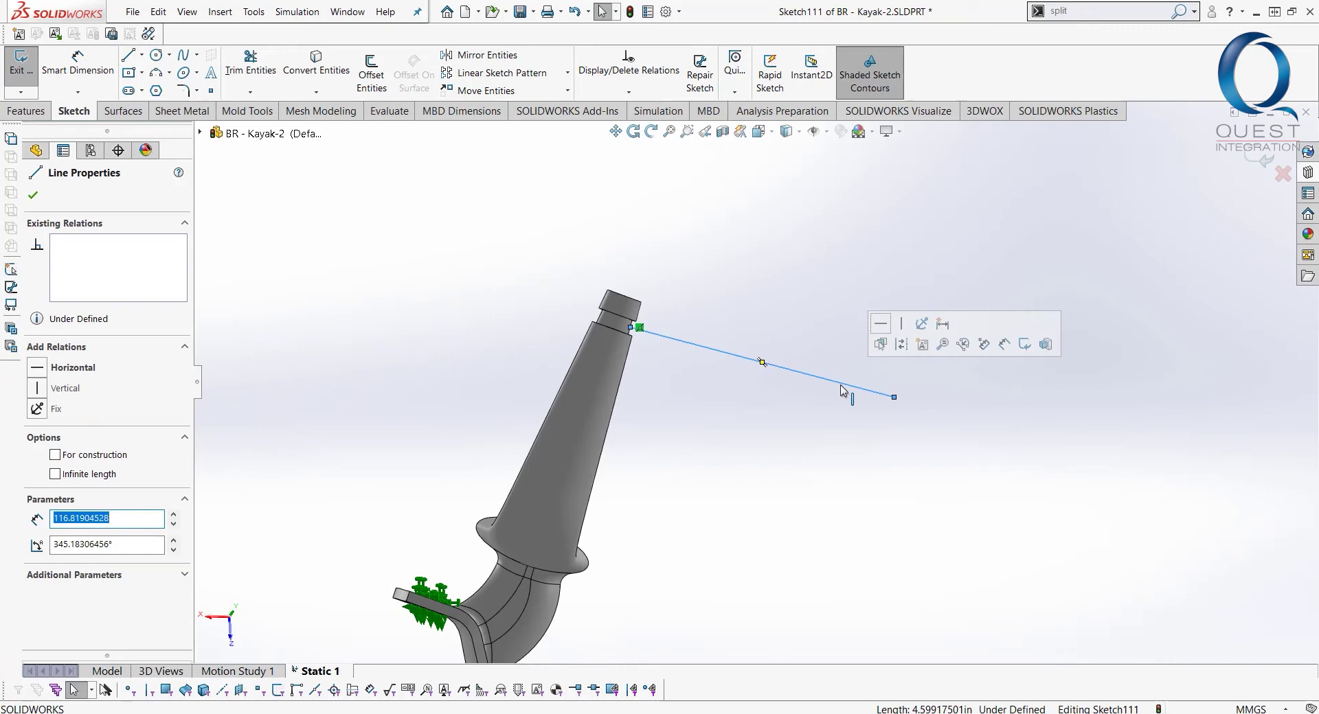
pyautogui.click(921, 344)
pyautogui.press('Escape')
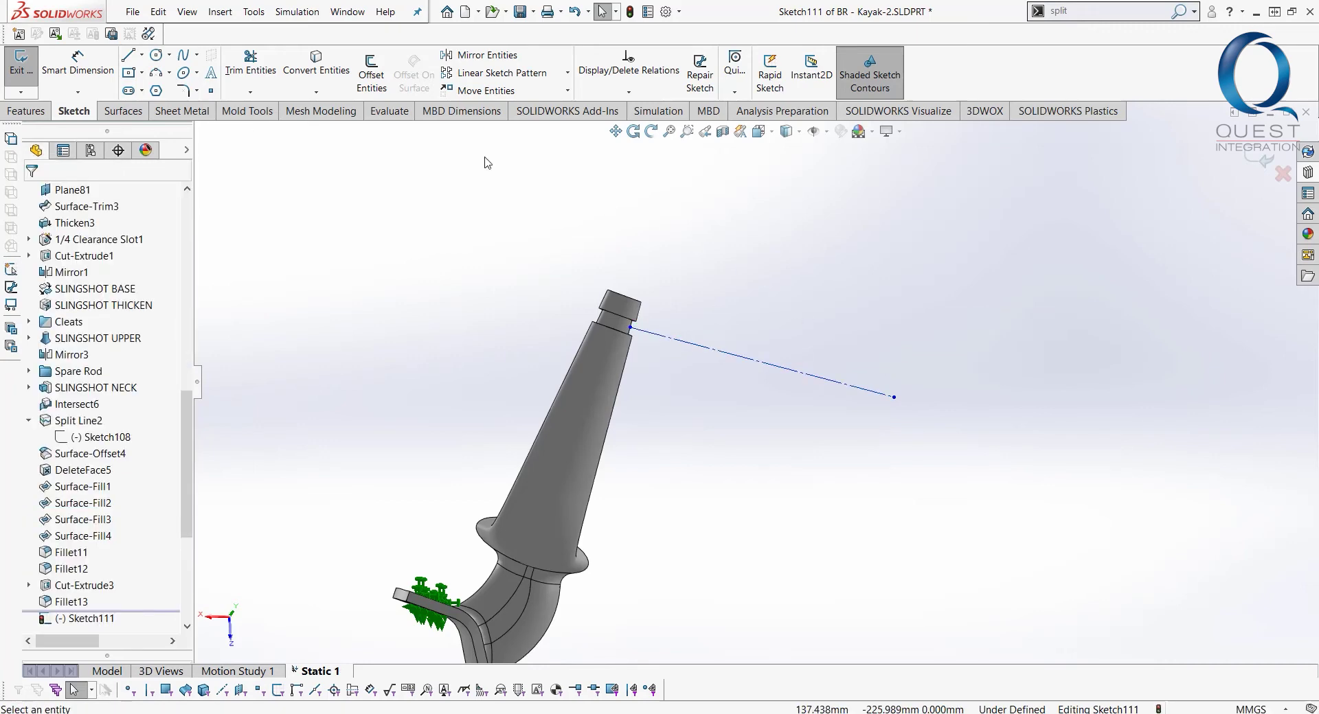
# Place a sketch point on the free end of the construction line and exit the sketch
pyautogui.click(211, 90)
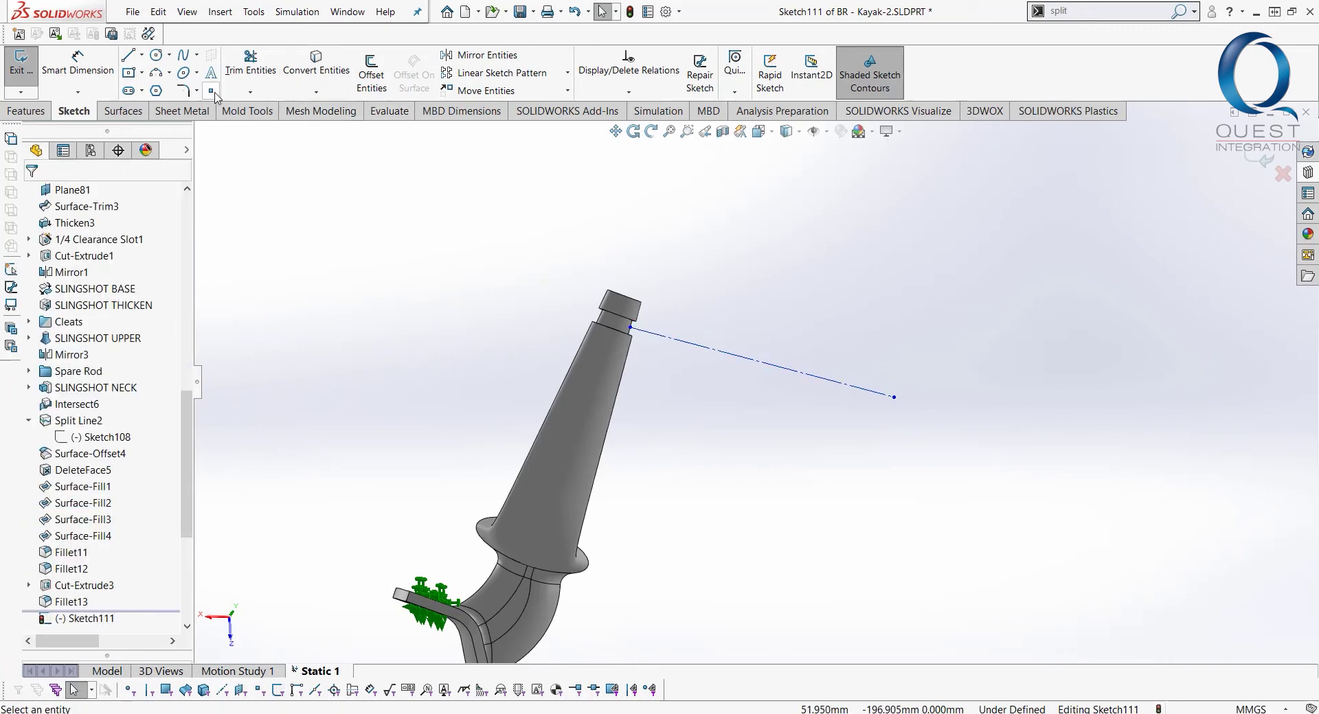
pyautogui.click(893, 397)
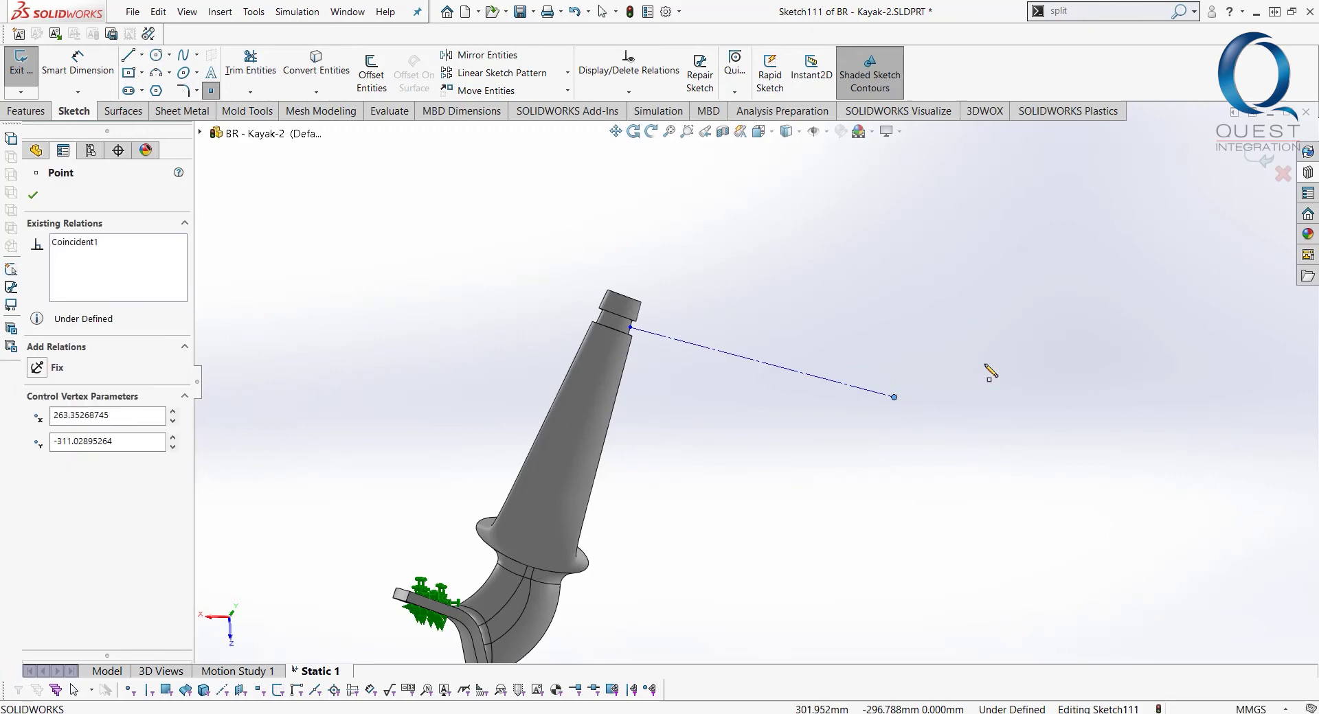
pyautogui.press('Escape')
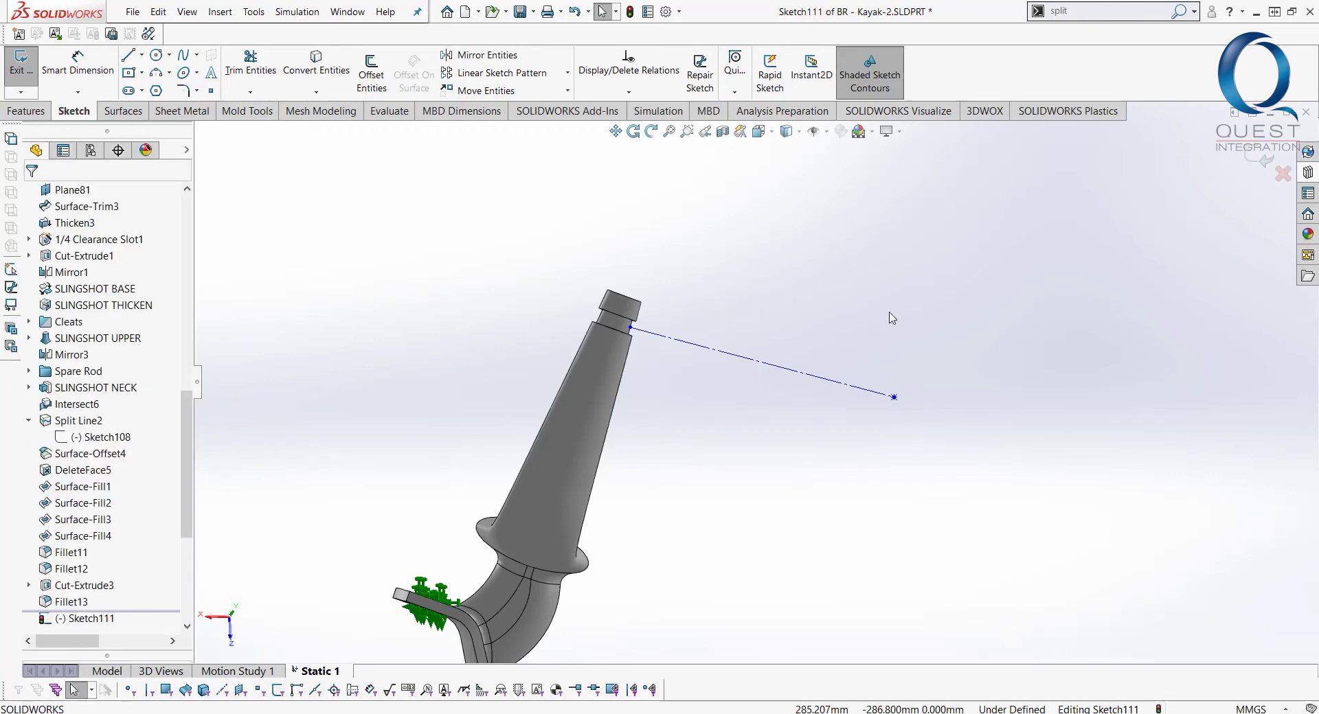
pyautogui.click(20, 112)
pyautogui.click(689, 83)
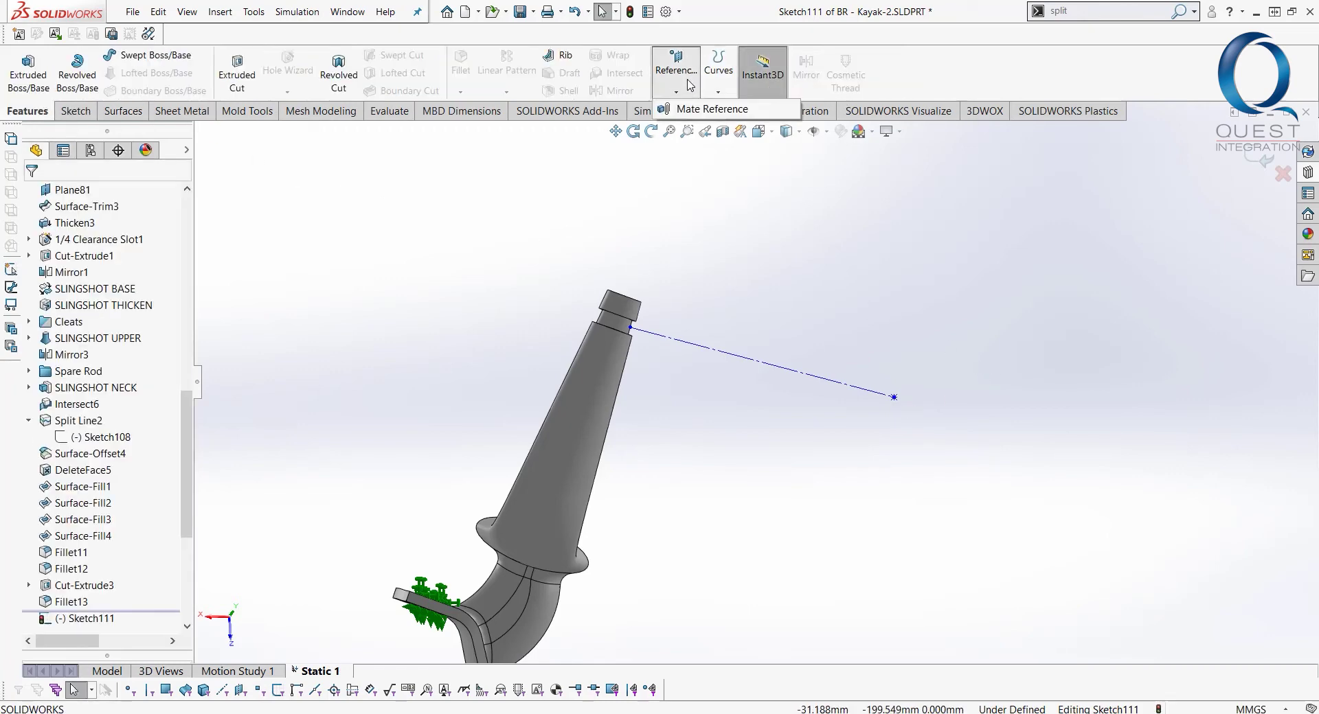
pyautogui.click(718, 92)
pyautogui.click(728, 106)
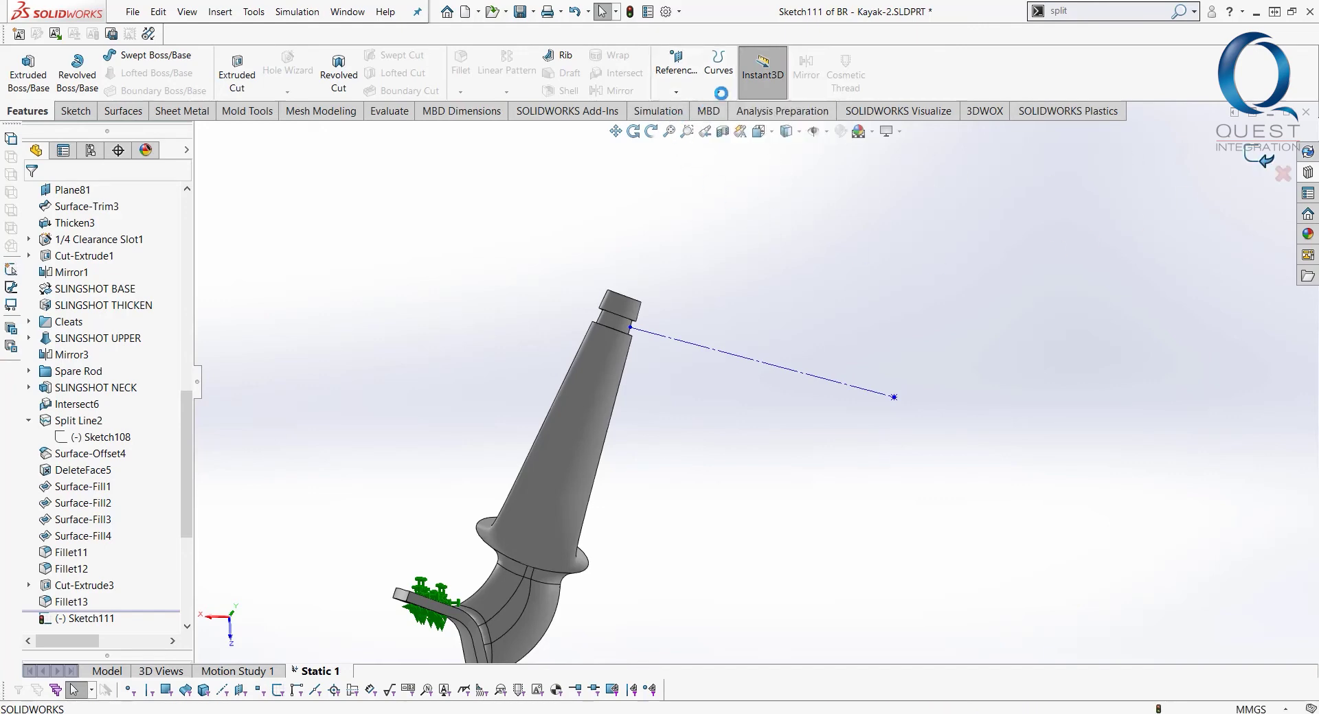
pyautogui.click(676, 81)
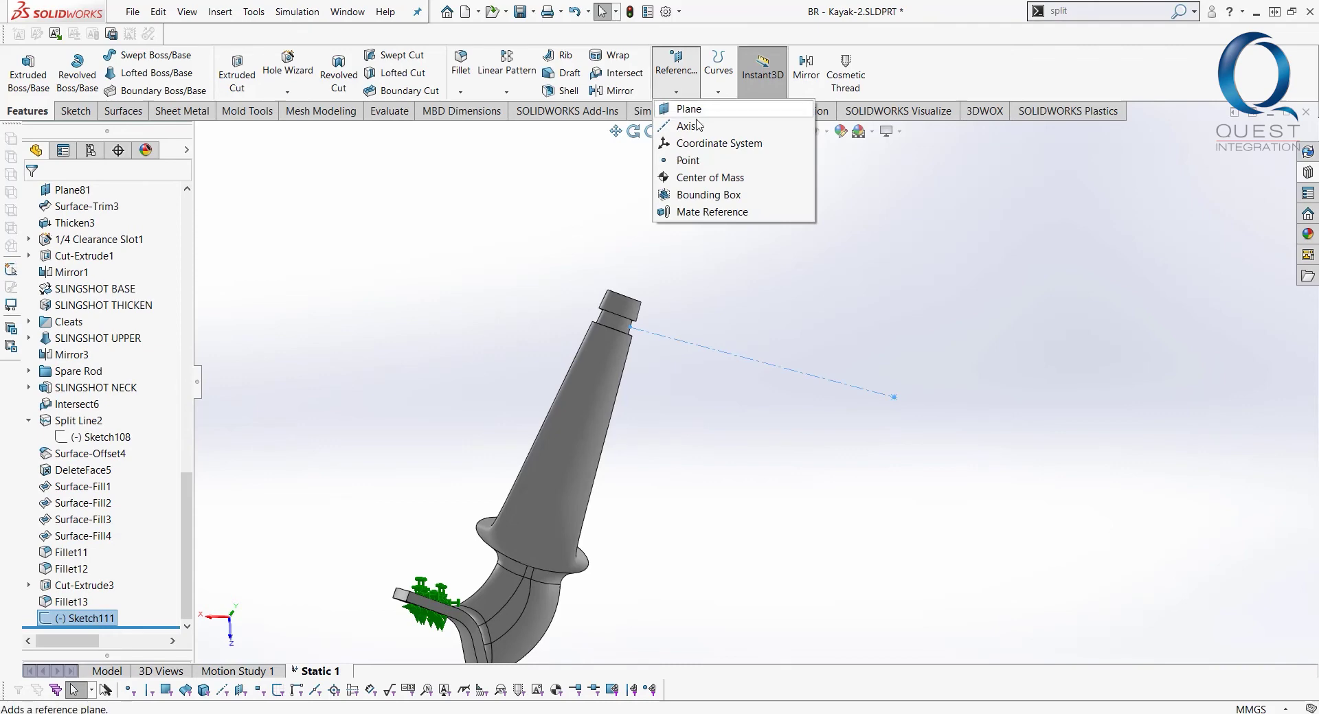
pyautogui.click(701, 143)
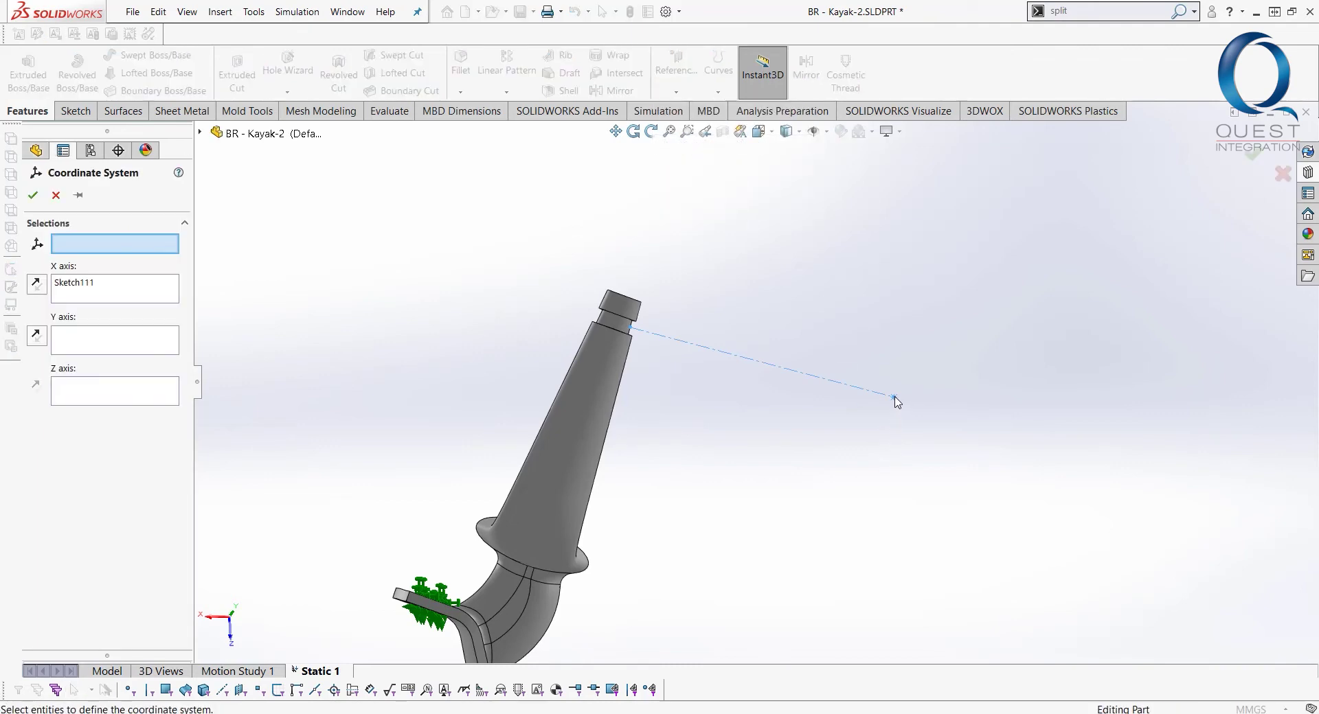
pyautogui.scroll(2, 790, 309)
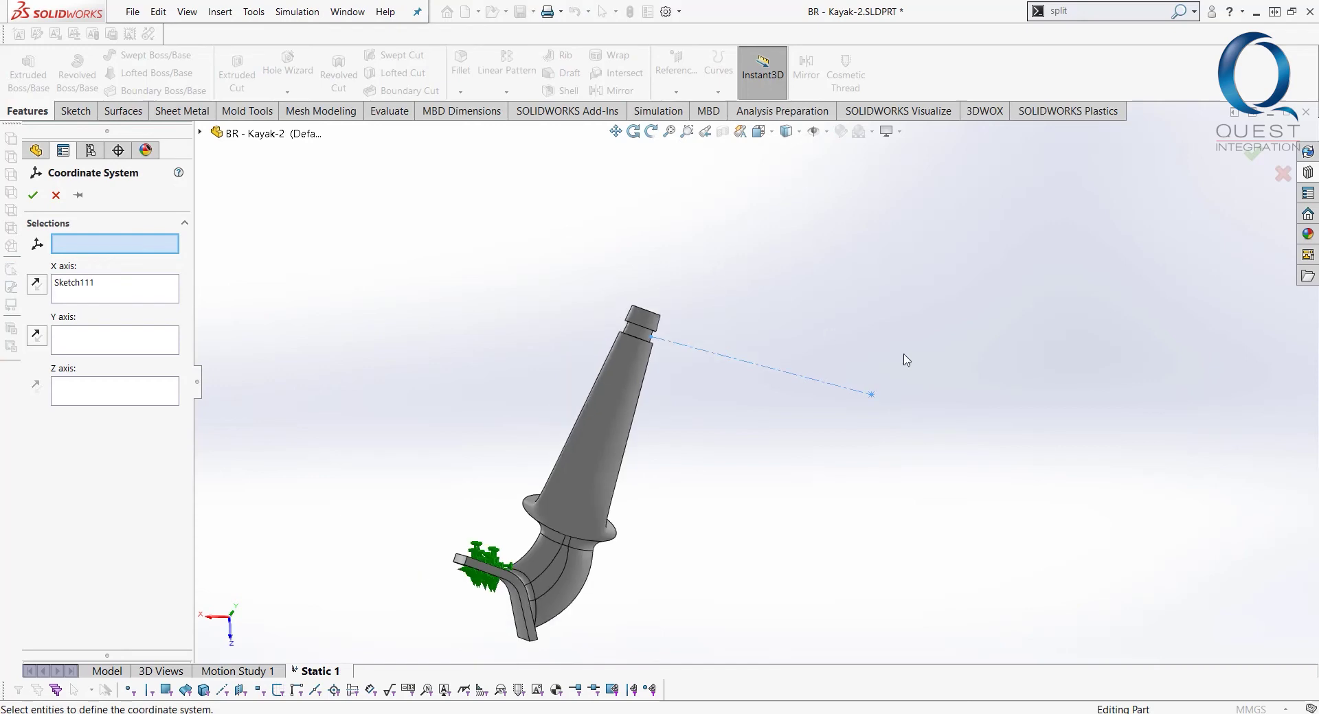
pyautogui.click(200, 133)
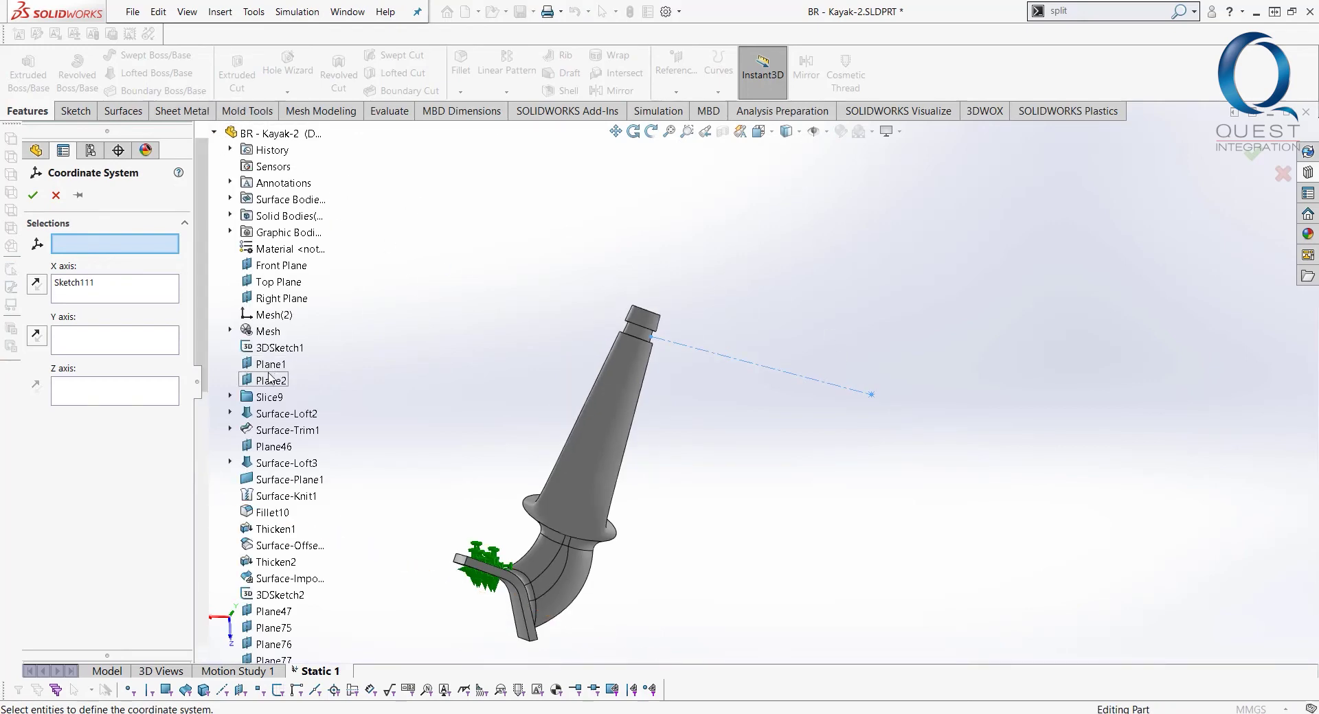
pyautogui.scroll(-5, 836, 401)
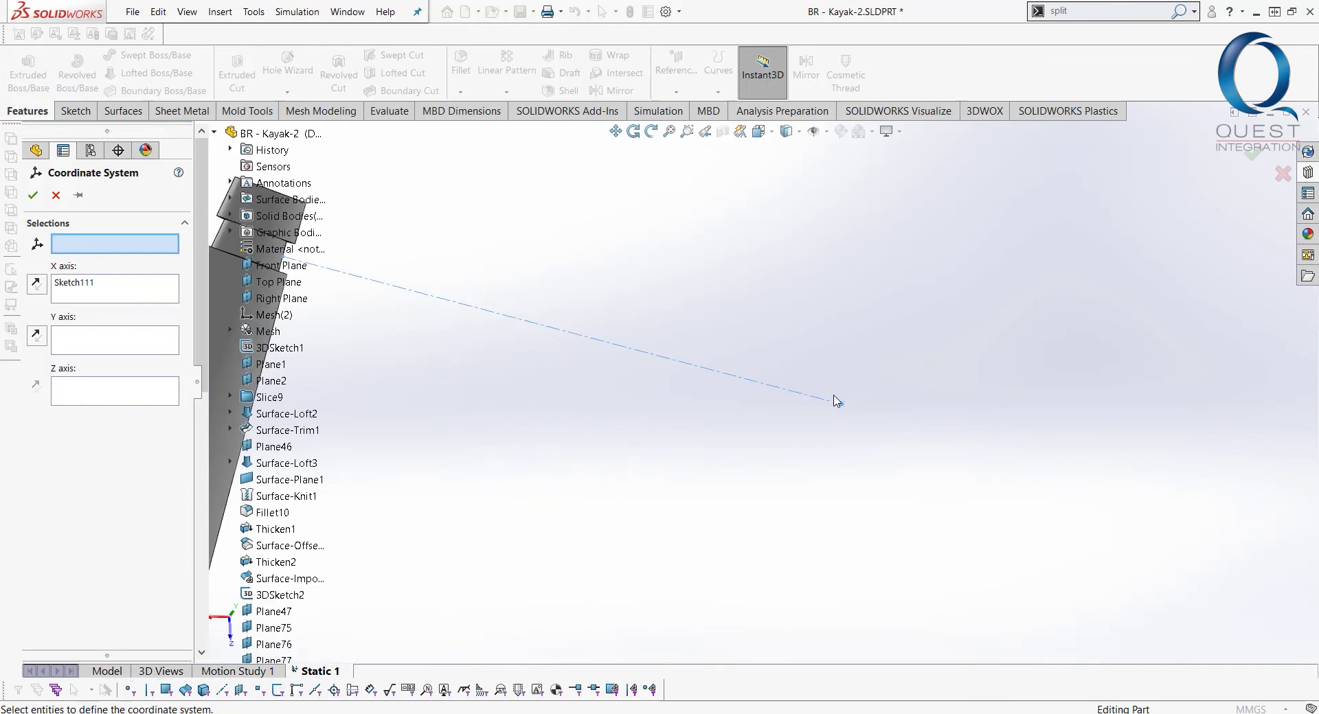
pyautogui.click(1281, 175)
pyautogui.click(524, 247)
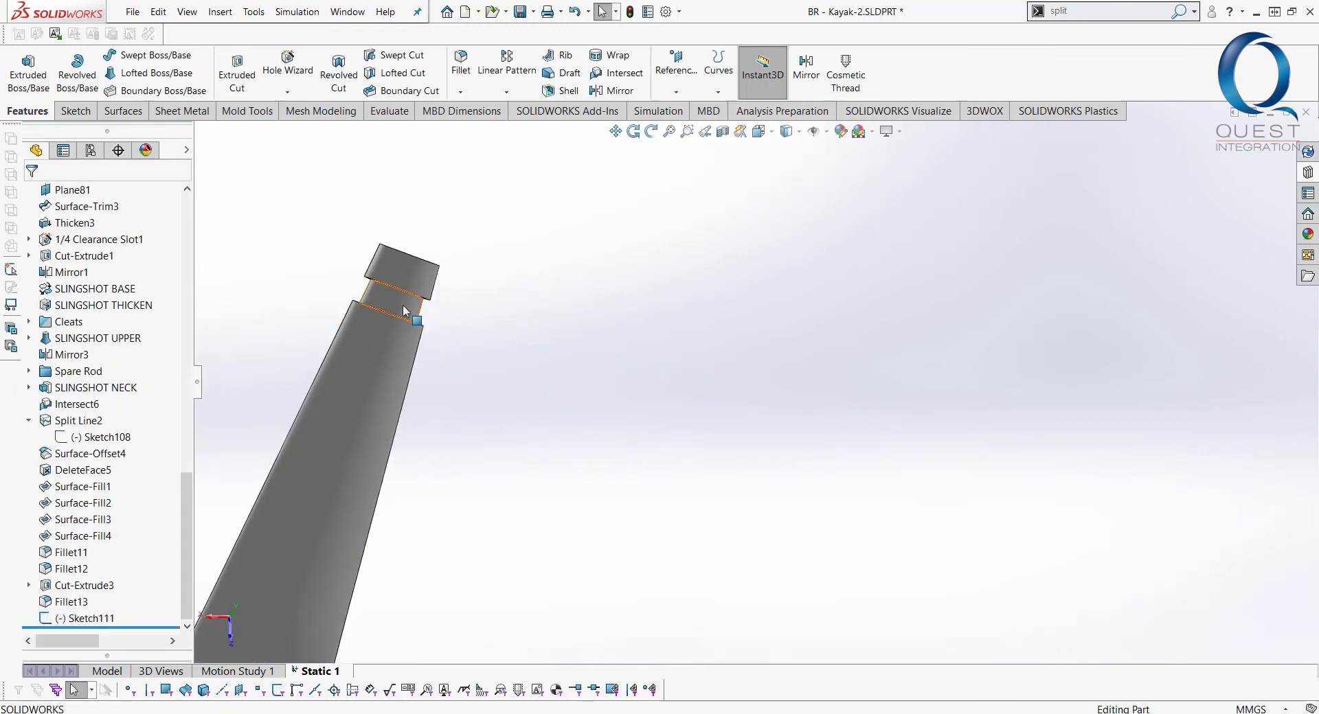
# Start a new coordinate system with its origin at the sketch point on the construction line's free end
pyautogui.click(676, 76)
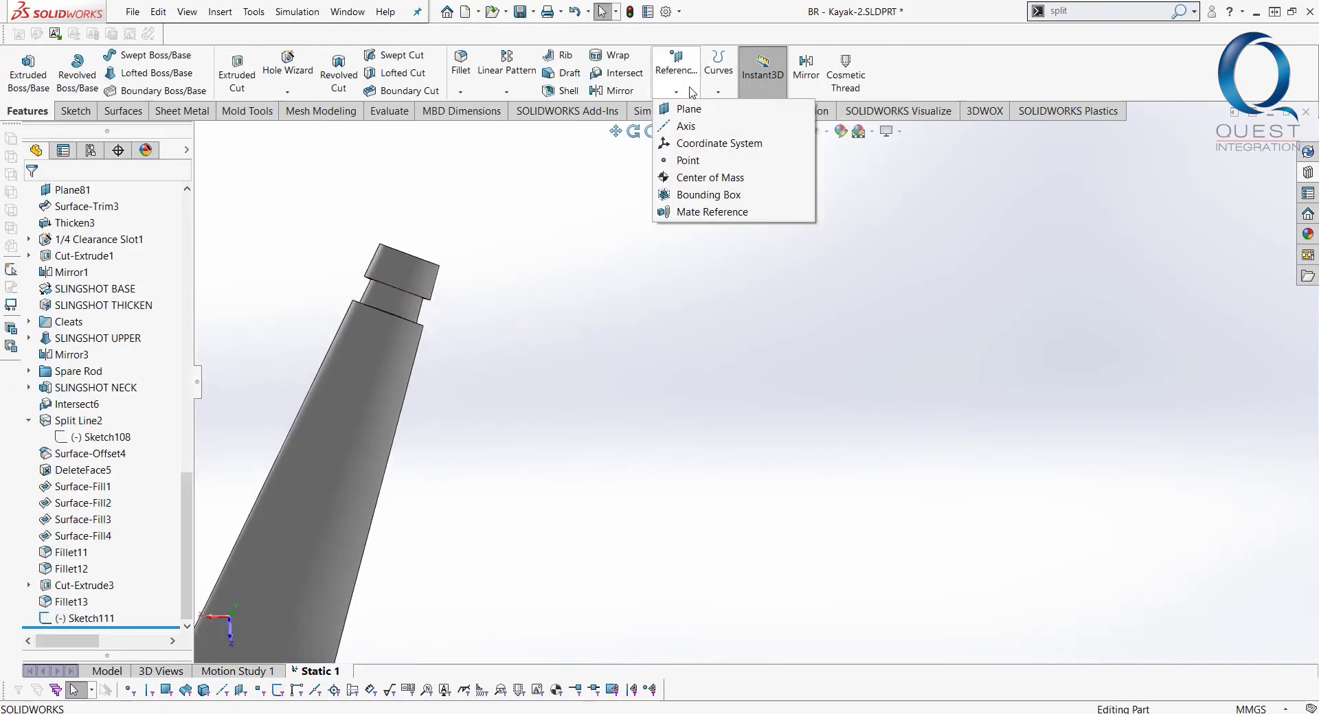
pyautogui.click(705, 145)
pyautogui.scroll(3, 581, 210)
pyautogui.click(826, 131)
pyautogui.click(833, 263)
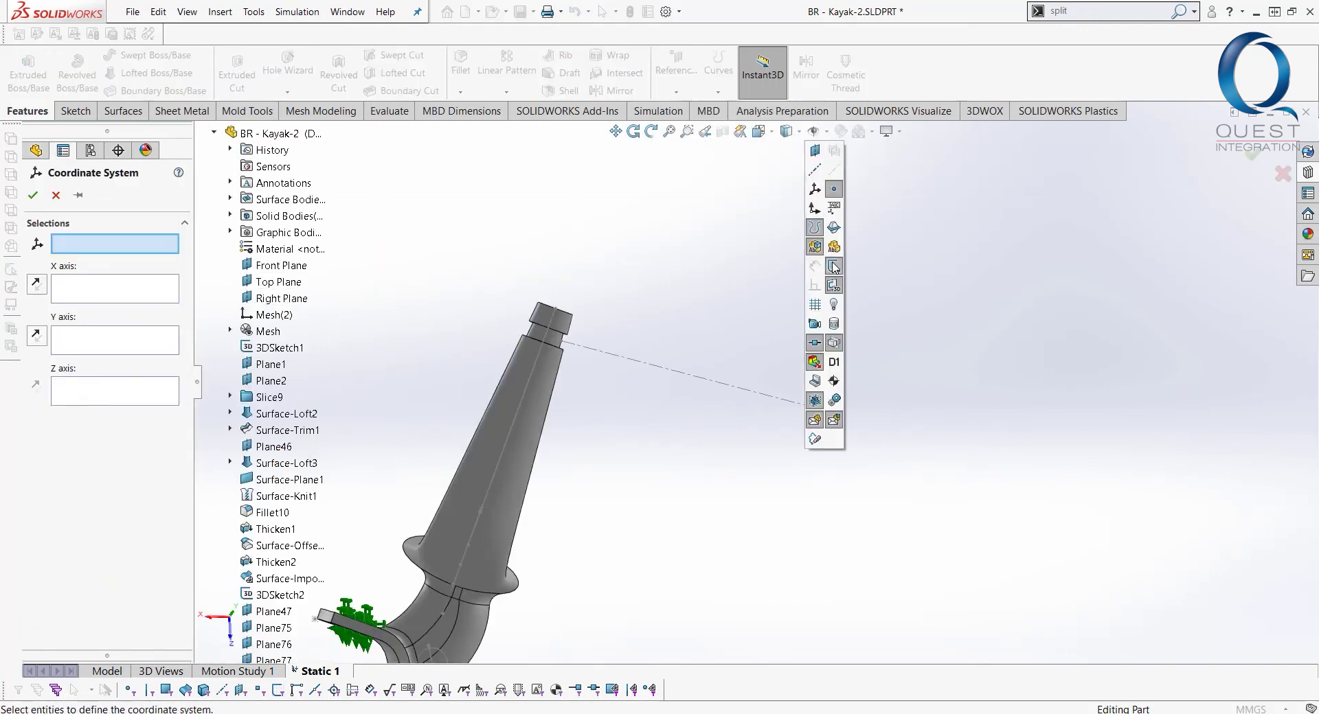
pyautogui.click(831, 413)
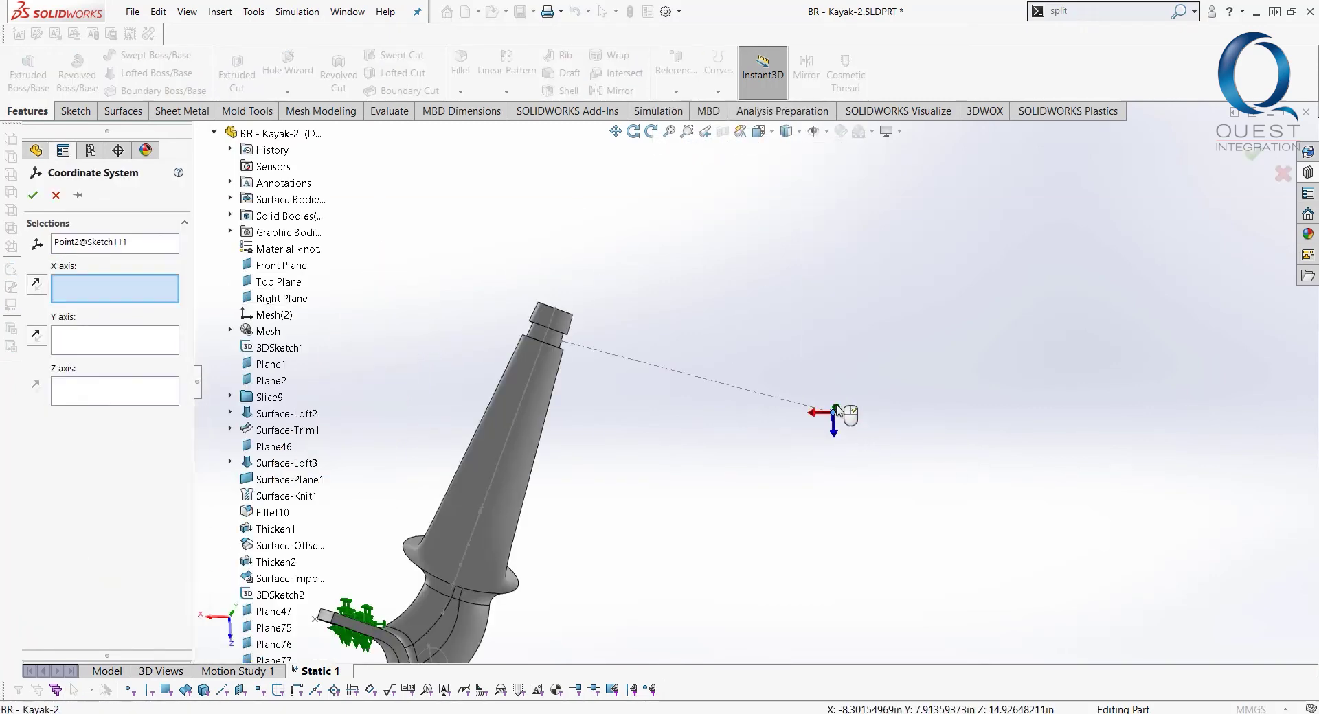
# Align the coordinate system's X axis with the construction line and its Y axis with the fork arm's centre line, and accept it
pyautogui.click(710, 385)
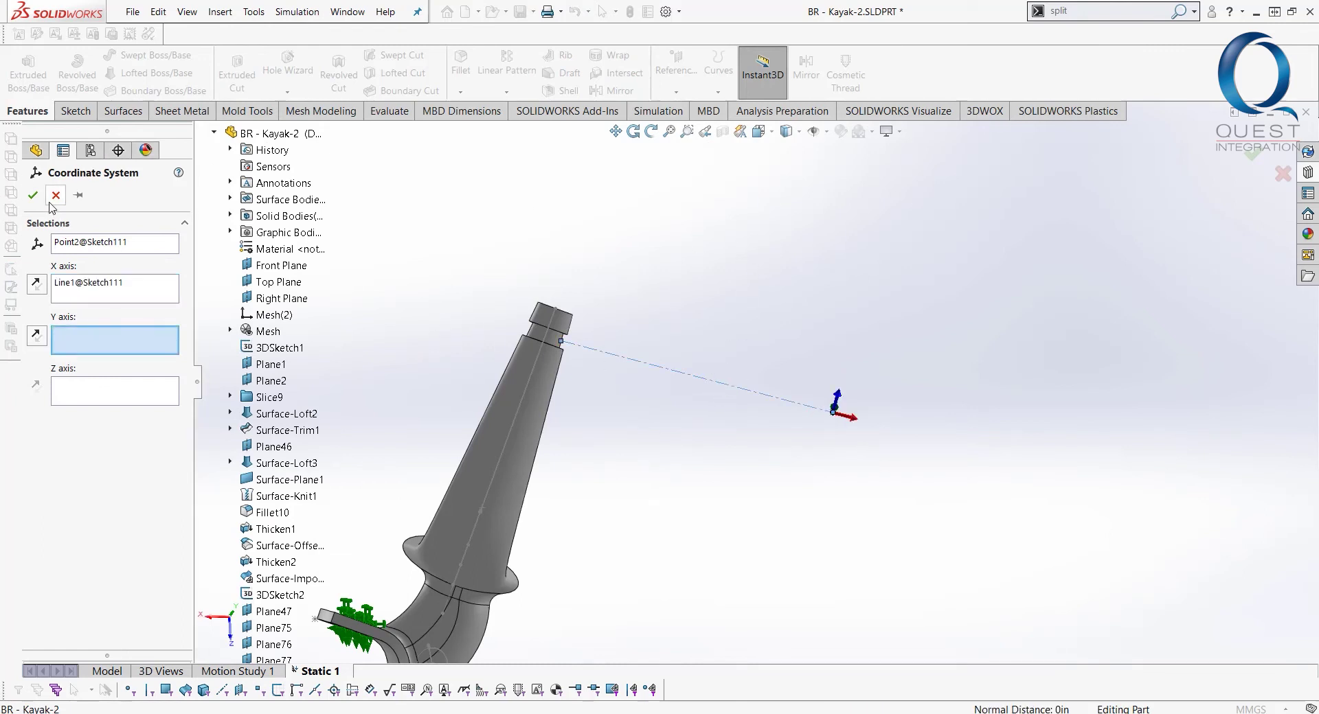
pyautogui.click(515, 420)
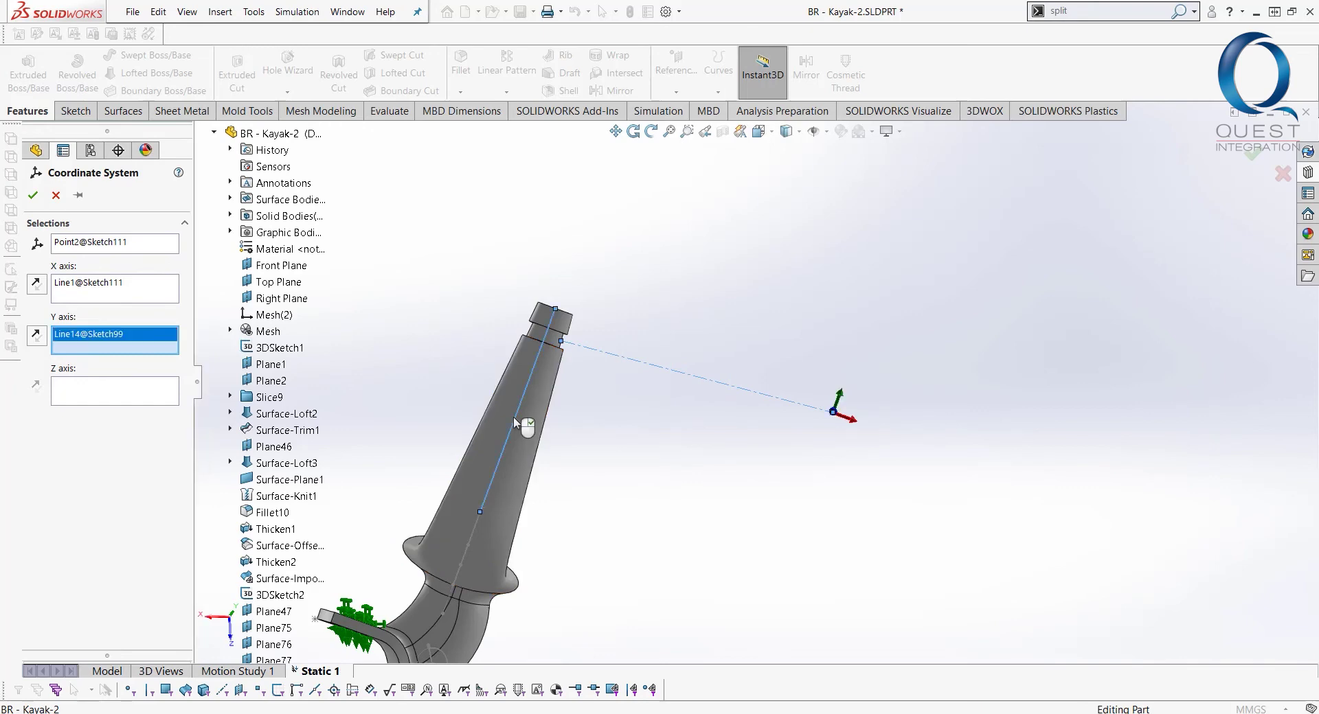
pyautogui.click(35, 195)
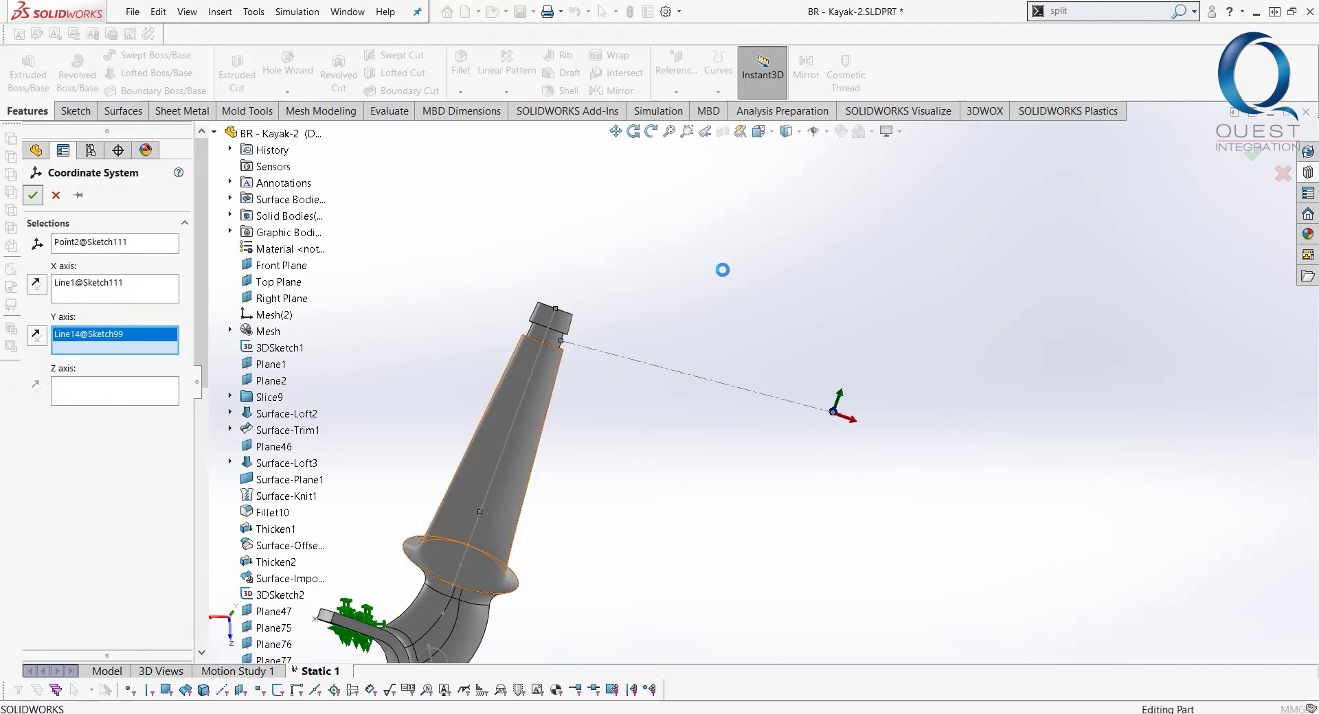
pyautogui.click(726, 276)
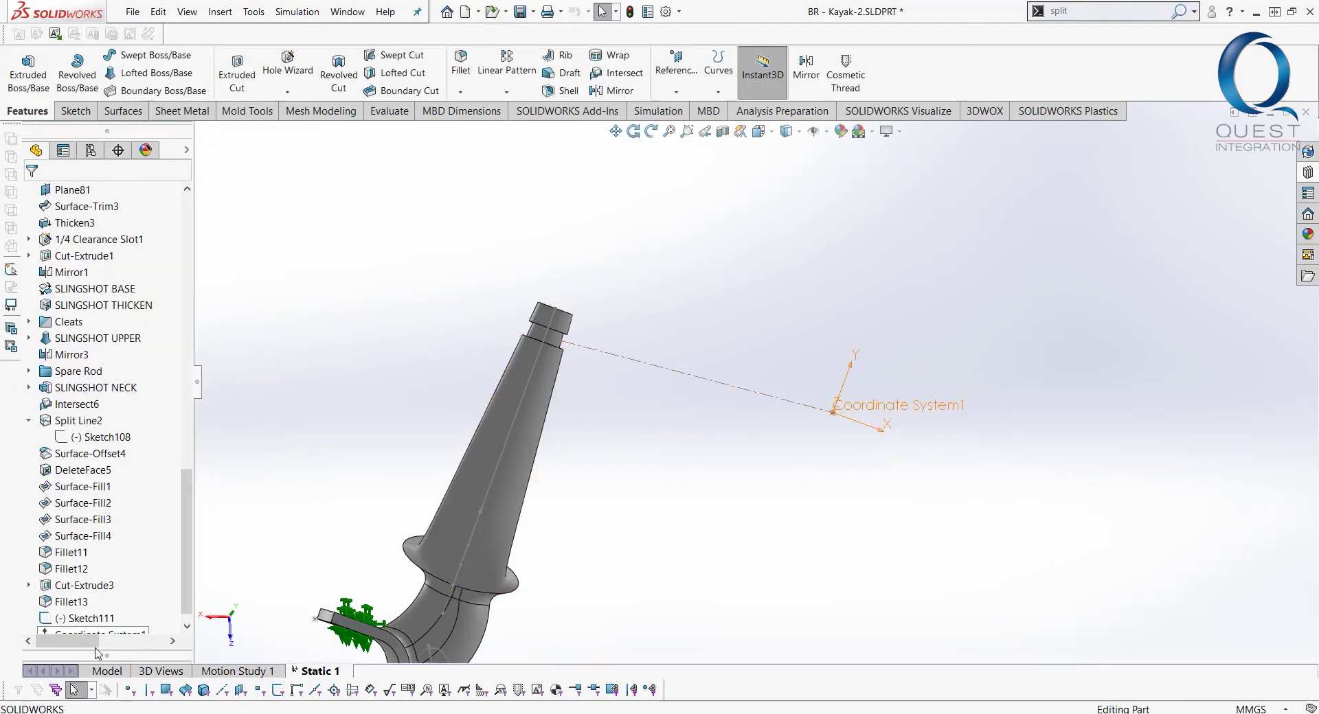
# Enlarge the simulation study tree until its external loads and mesh entries are in view
pyautogui.moveTo(96, 632); pyautogui.dragTo(119, 290)
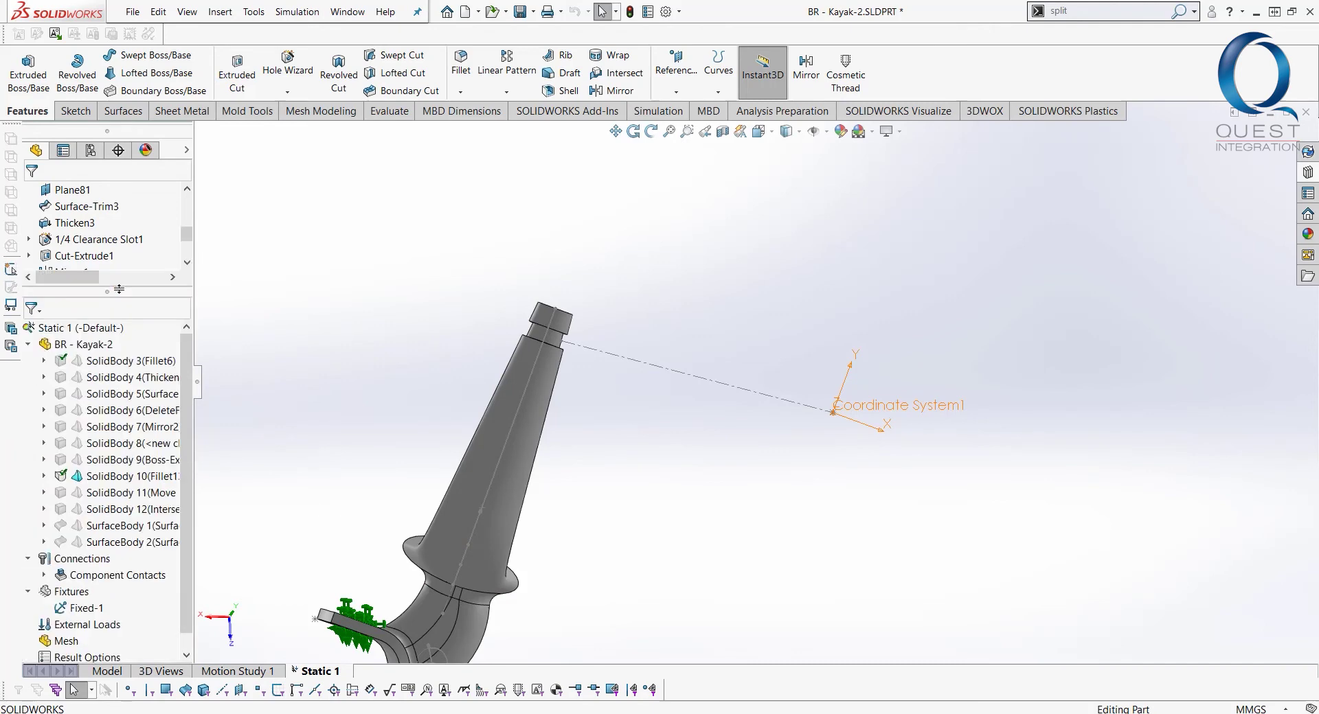
pyautogui.scroll(-1, 127, 515)
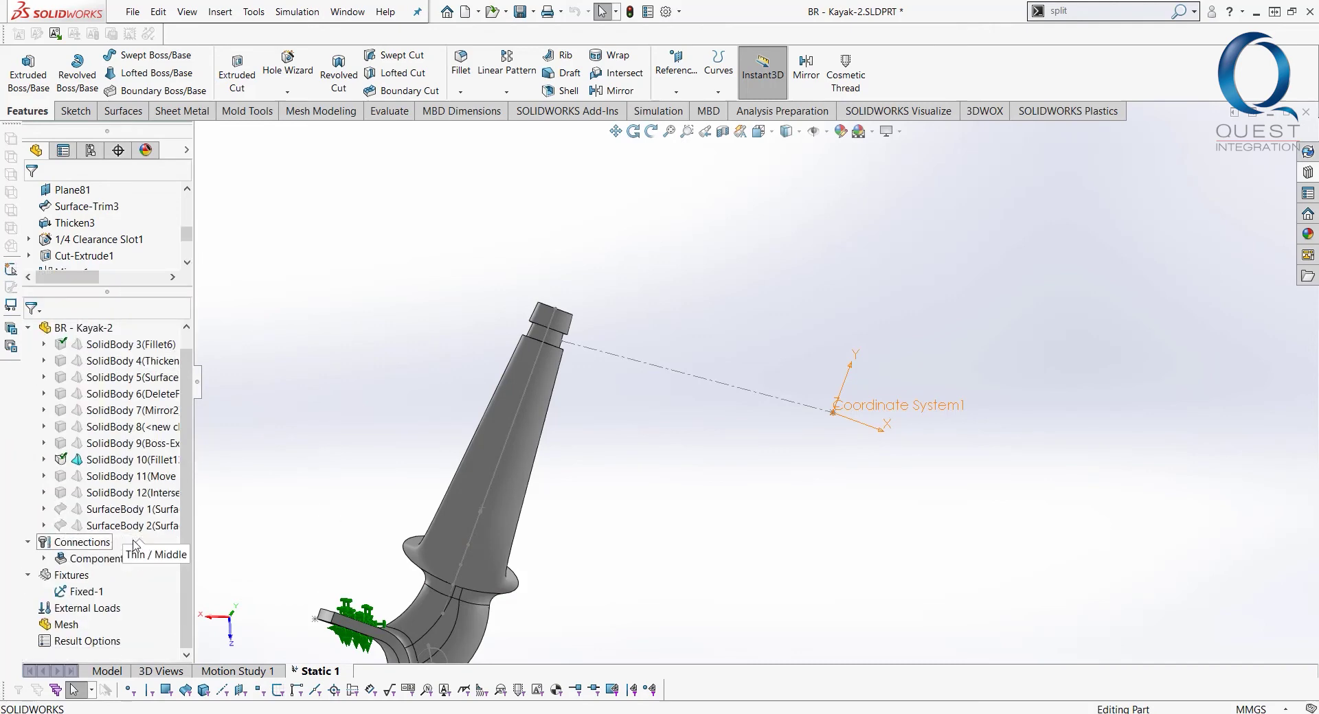
pyautogui.rightClick(90, 606)
pyautogui.click(135, 277)
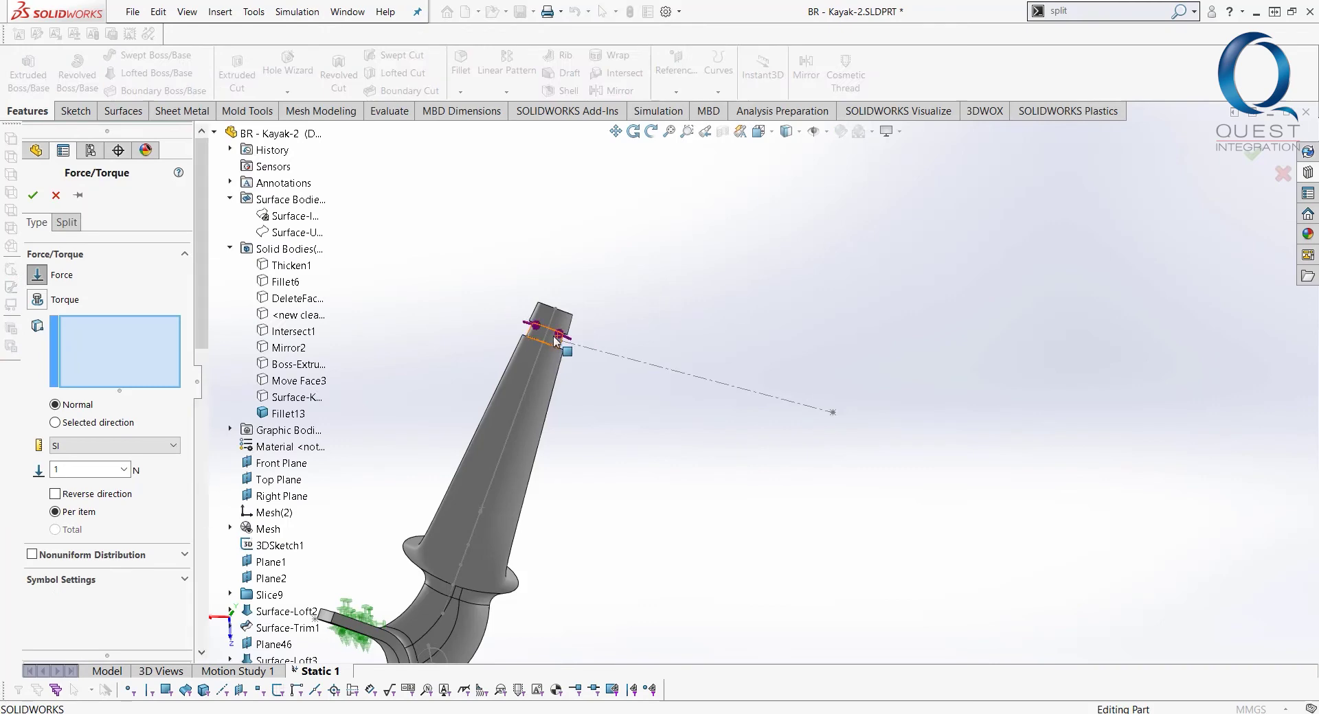
pyautogui.click(55, 196)
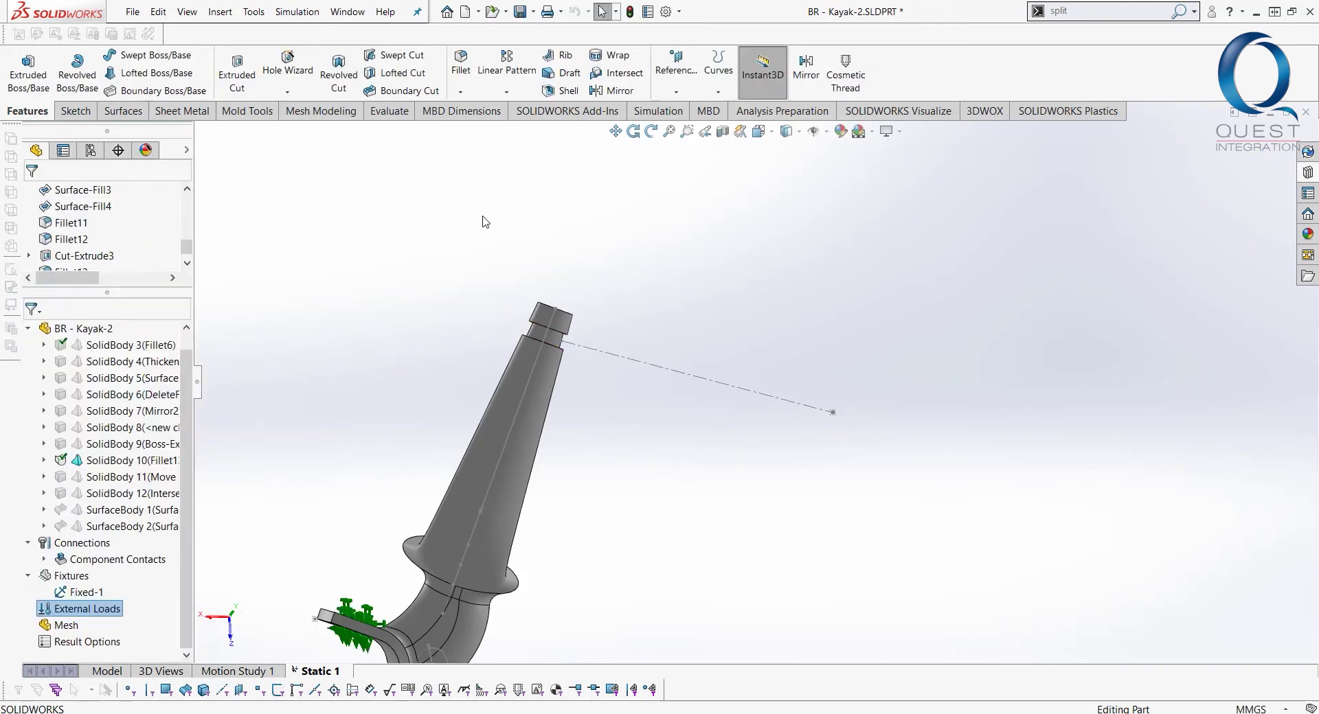
# Start a remote load and apply it to the groove faces below both fork tips
pyautogui.rightClick(76, 614)
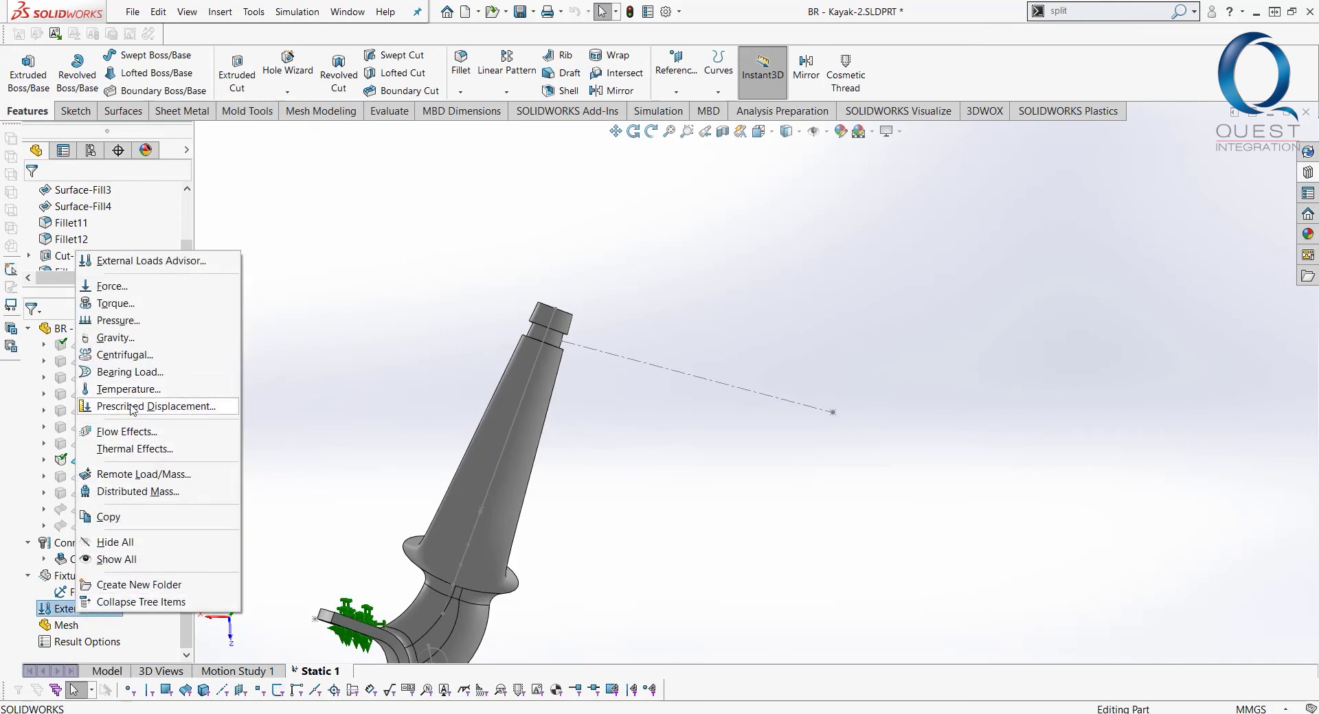
pyautogui.click(123, 475)
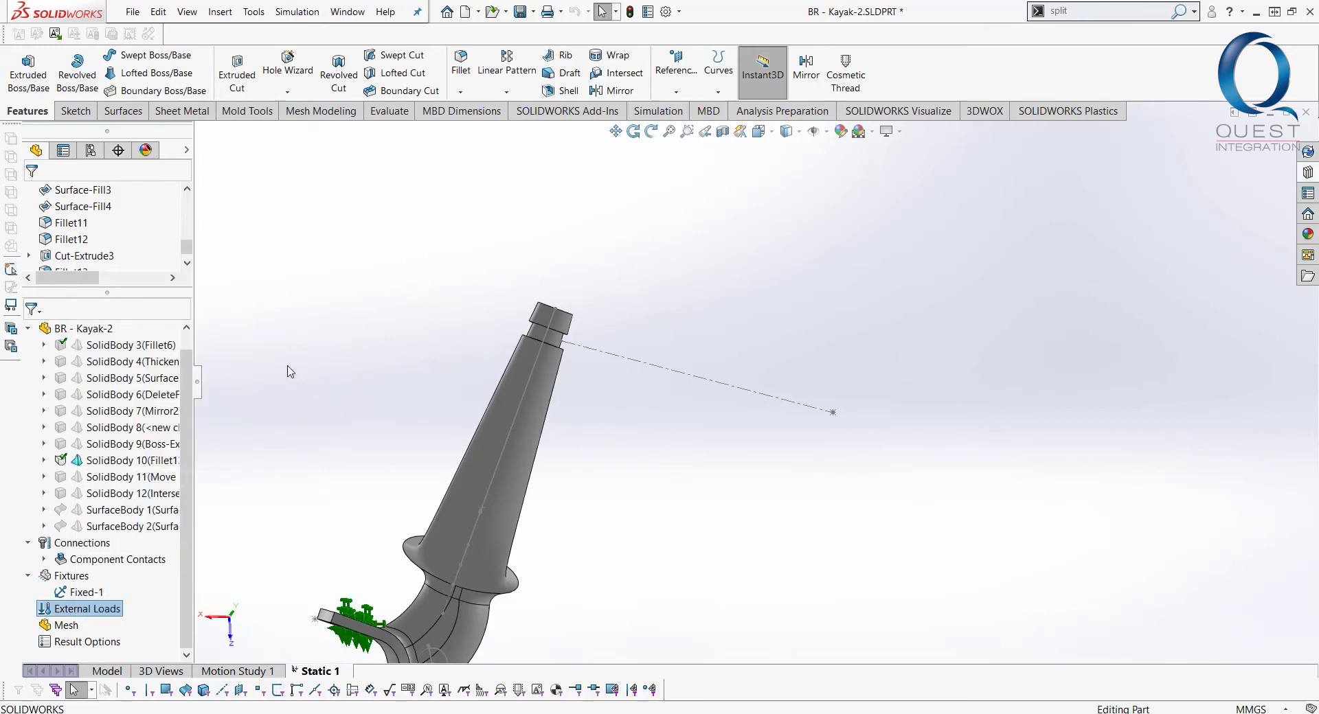
pyautogui.click(553, 341)
pyautogui.moveTo(668, 338); pyautogui.dragTo(590, 340, button='middle')
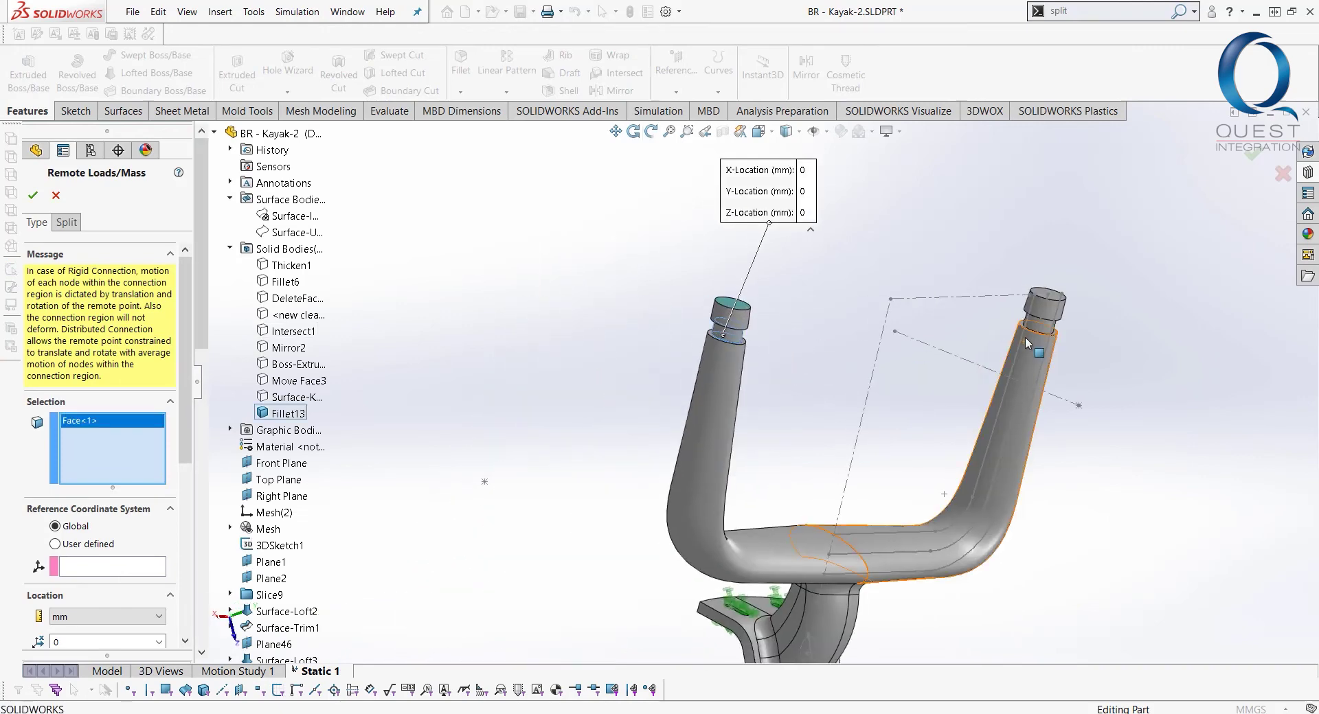
pyautogui.click(1037, 324)
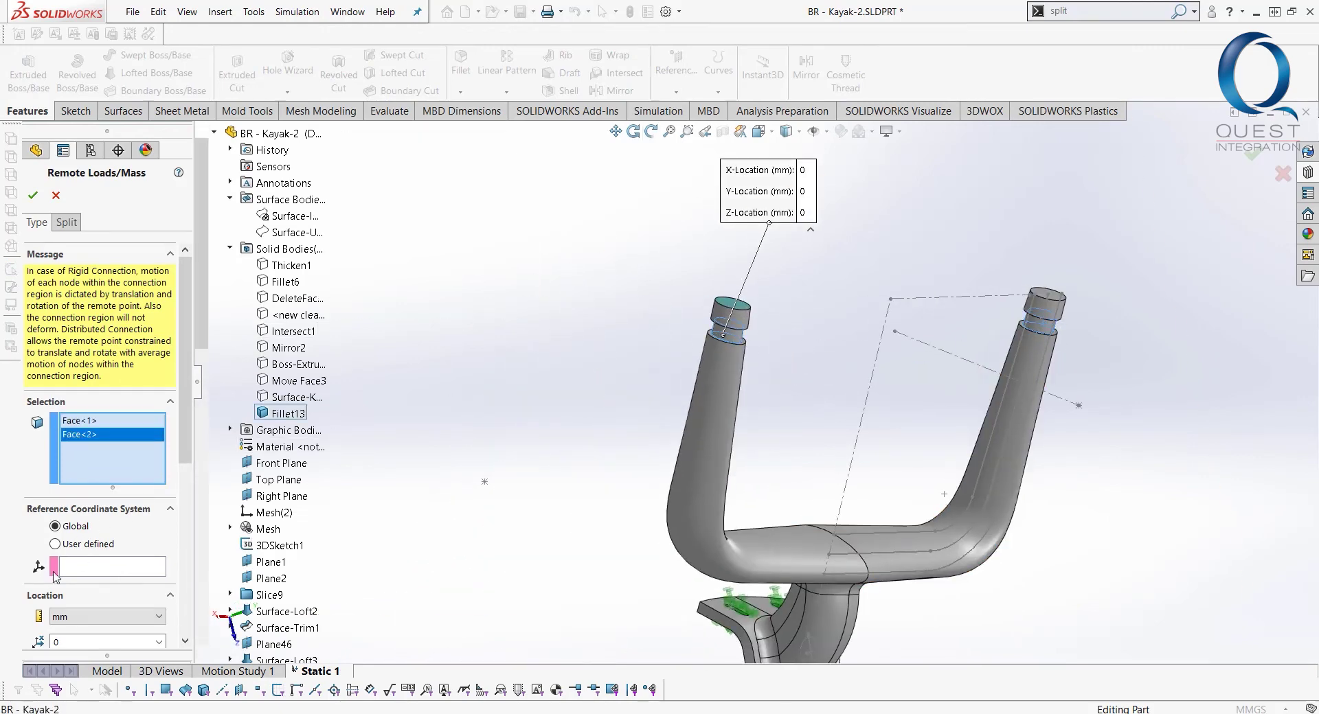
# Make coordinate systems visible and set Coordinate System1 as the remote load's user-defined reference
pyautogui.click(88, 546)
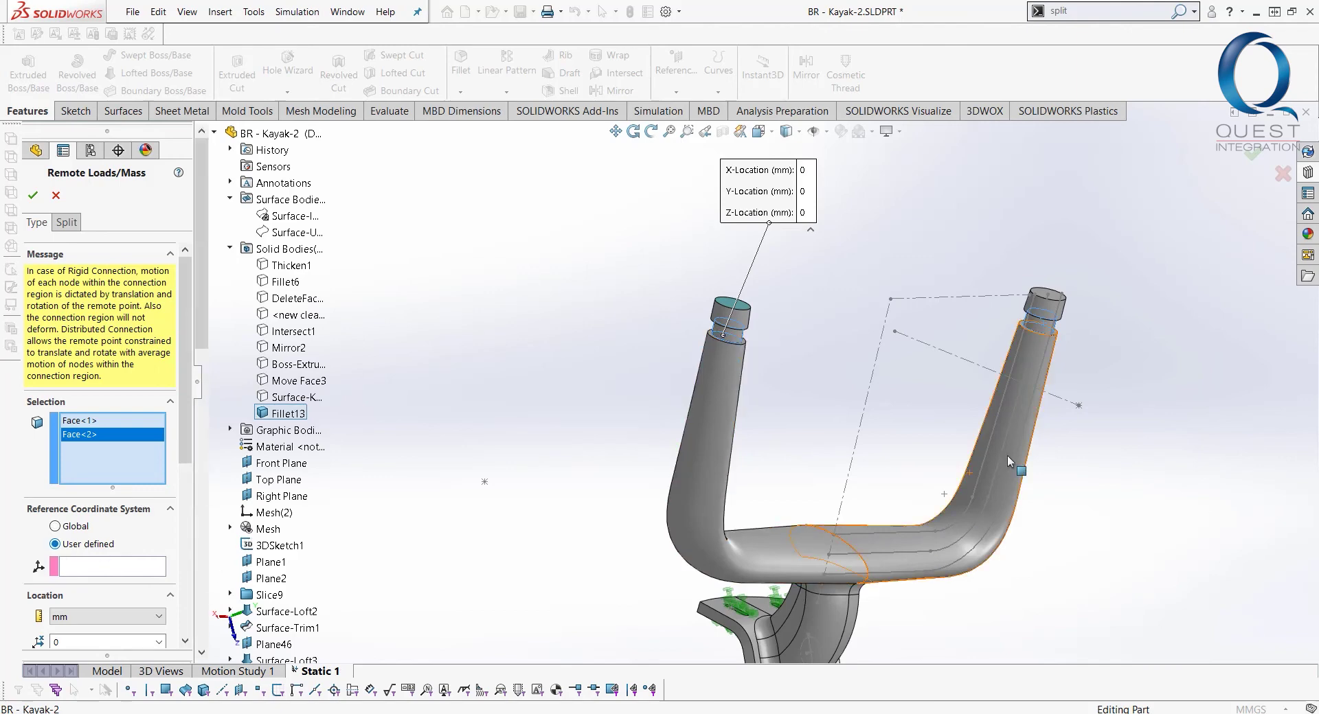
pyautogui.moveTo(971, 486); pyautogui.dragTo(940, 225, button='middle')
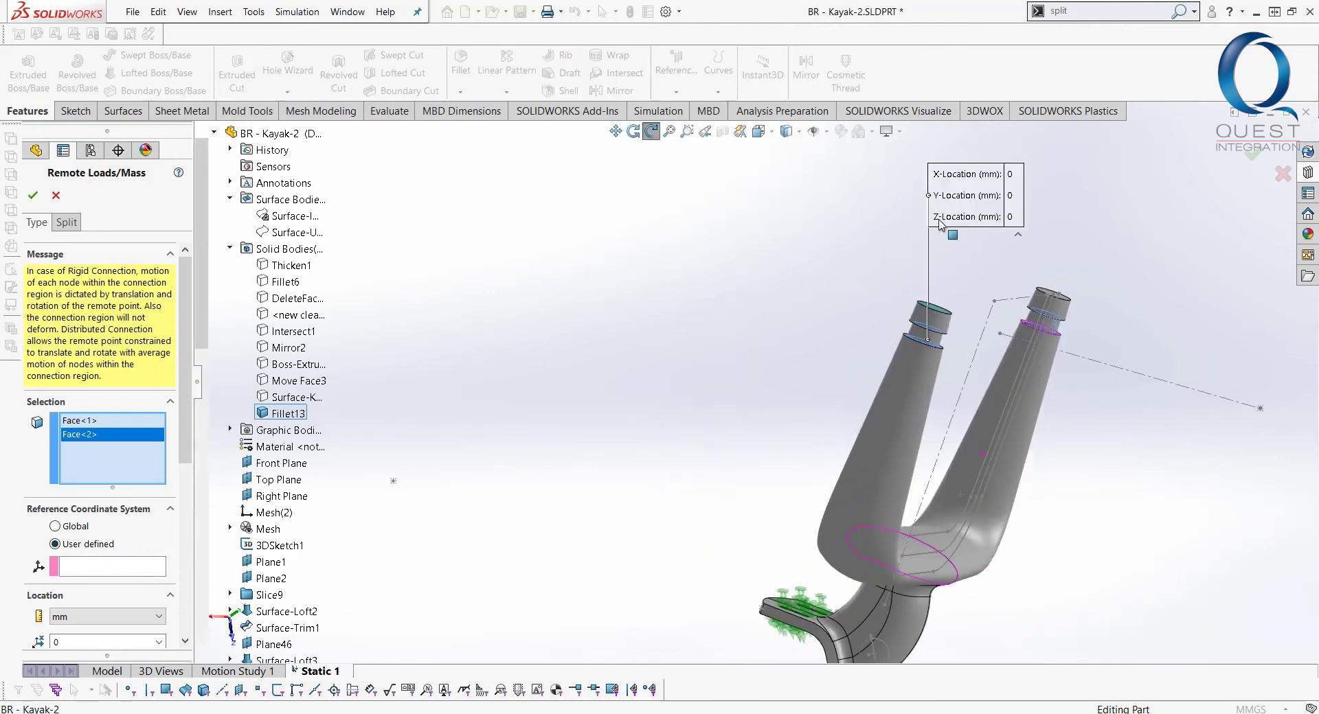
pyautogui.click(826, 131)
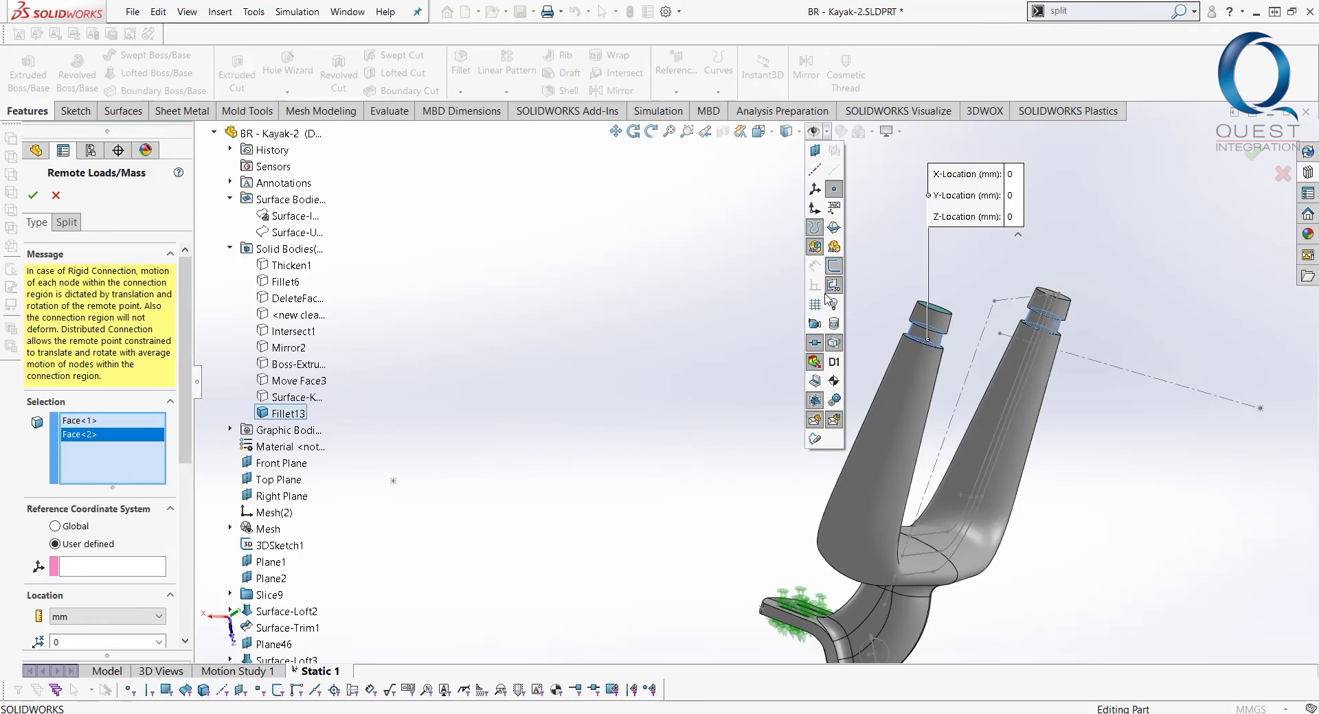
pyautogui.click(814, 208)
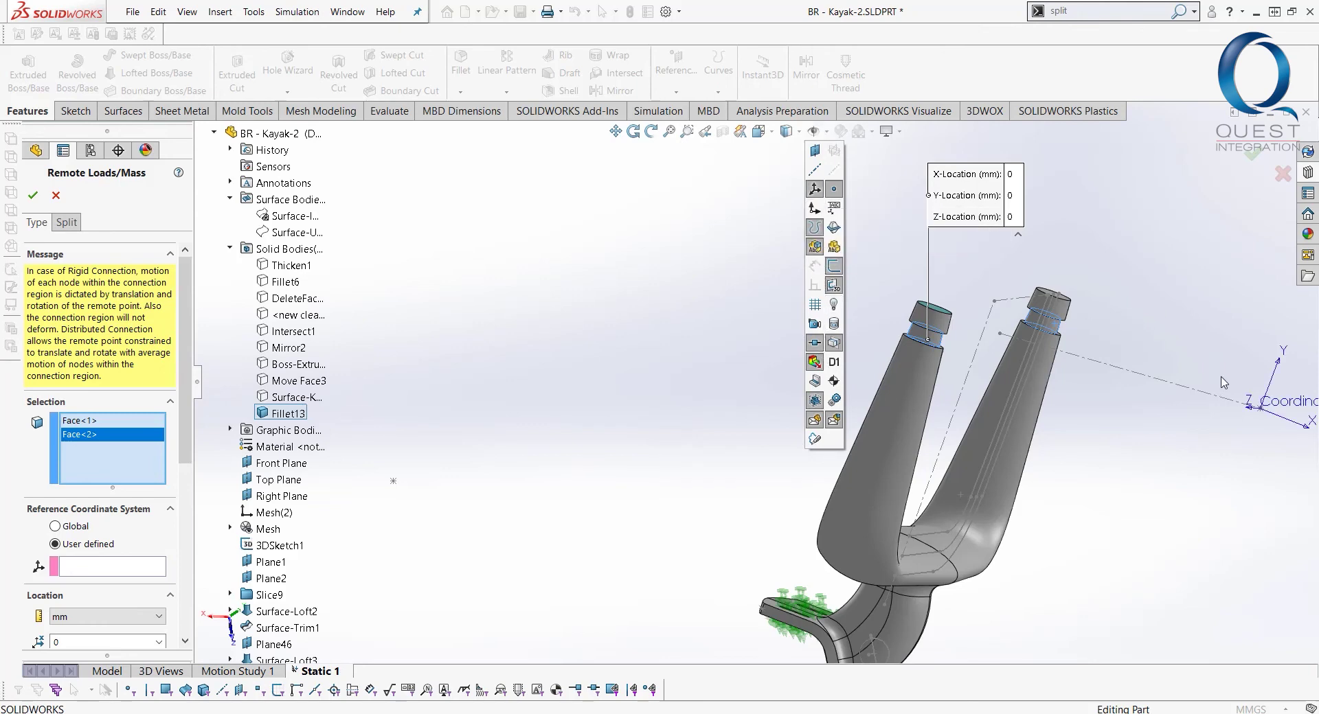
pyautogui.click(1277, 409)
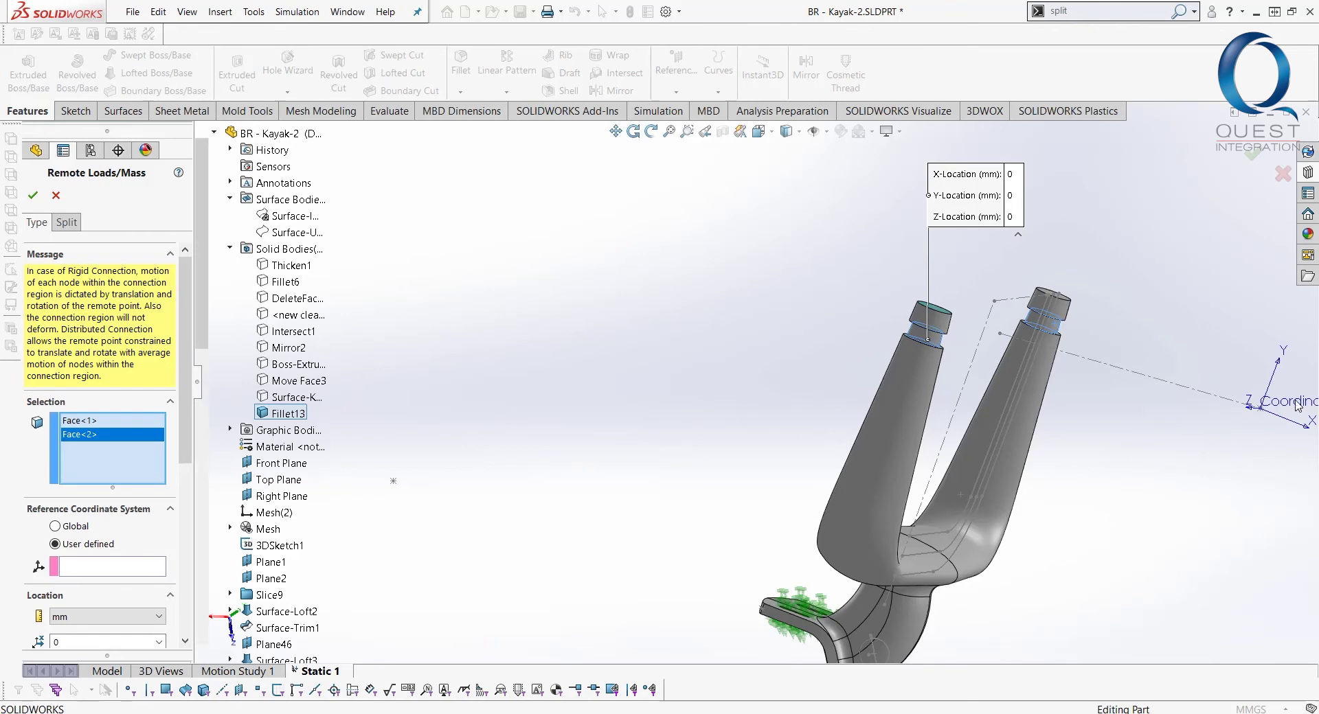
pyautogui.scroll(2, 1290, 408)
pyautogui.scroll(-2, 1076, 397)
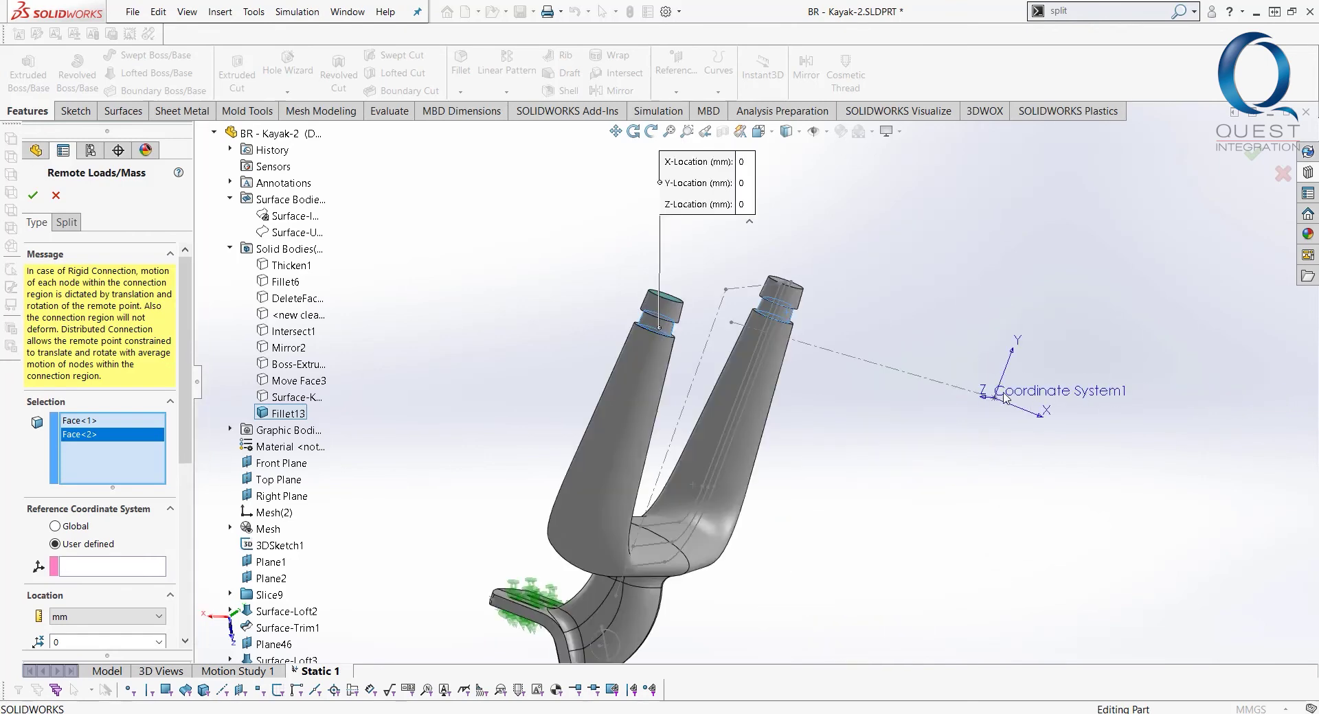
pyautogui.click(137, 567)
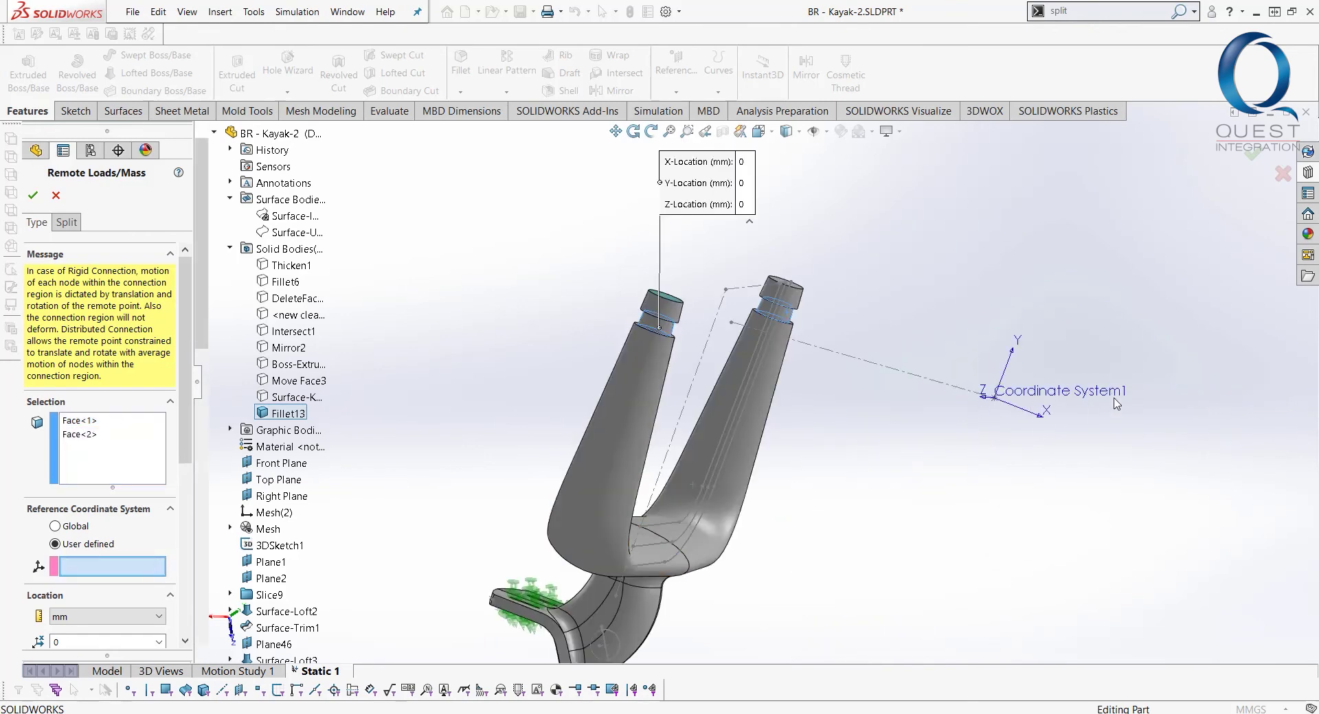
pyautogui.click(1089, 393)
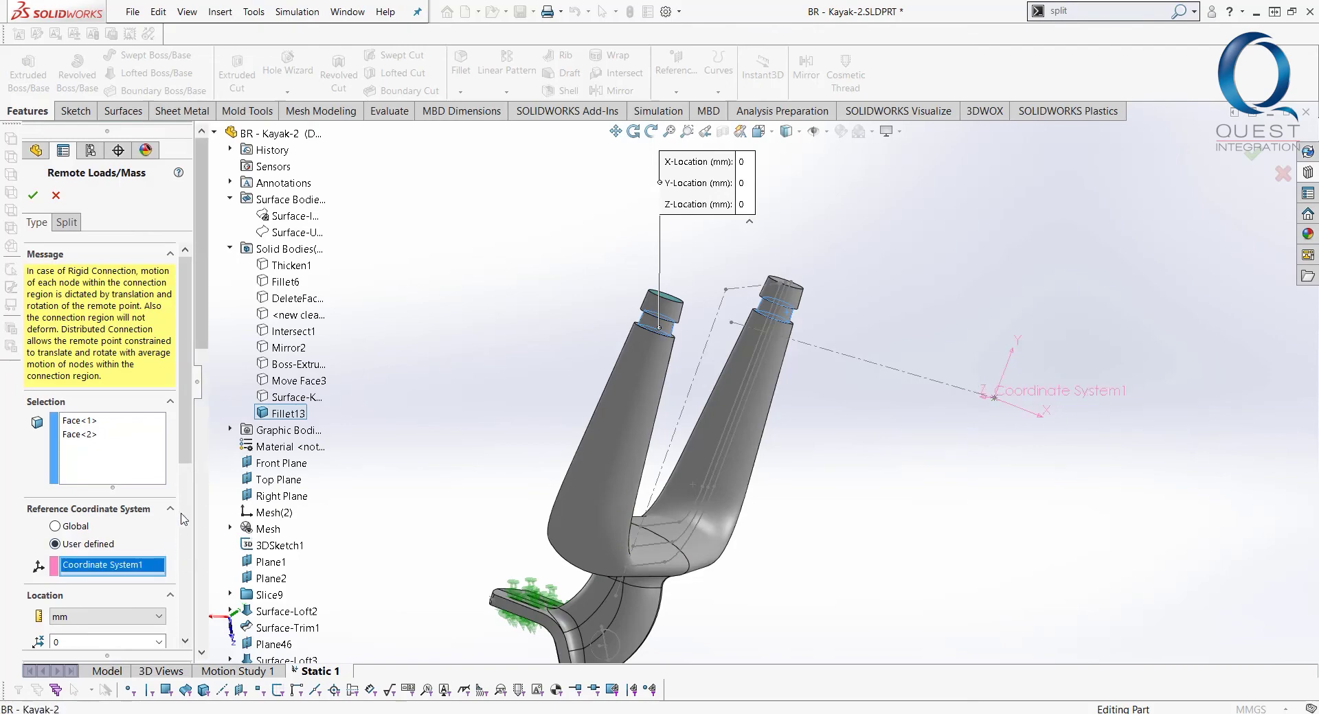
# Give the remote load a force of 5 lbf along the X axis and accept it
pyautogui.moveTo(184, 457); pyautogui.dragTo(185, 494)
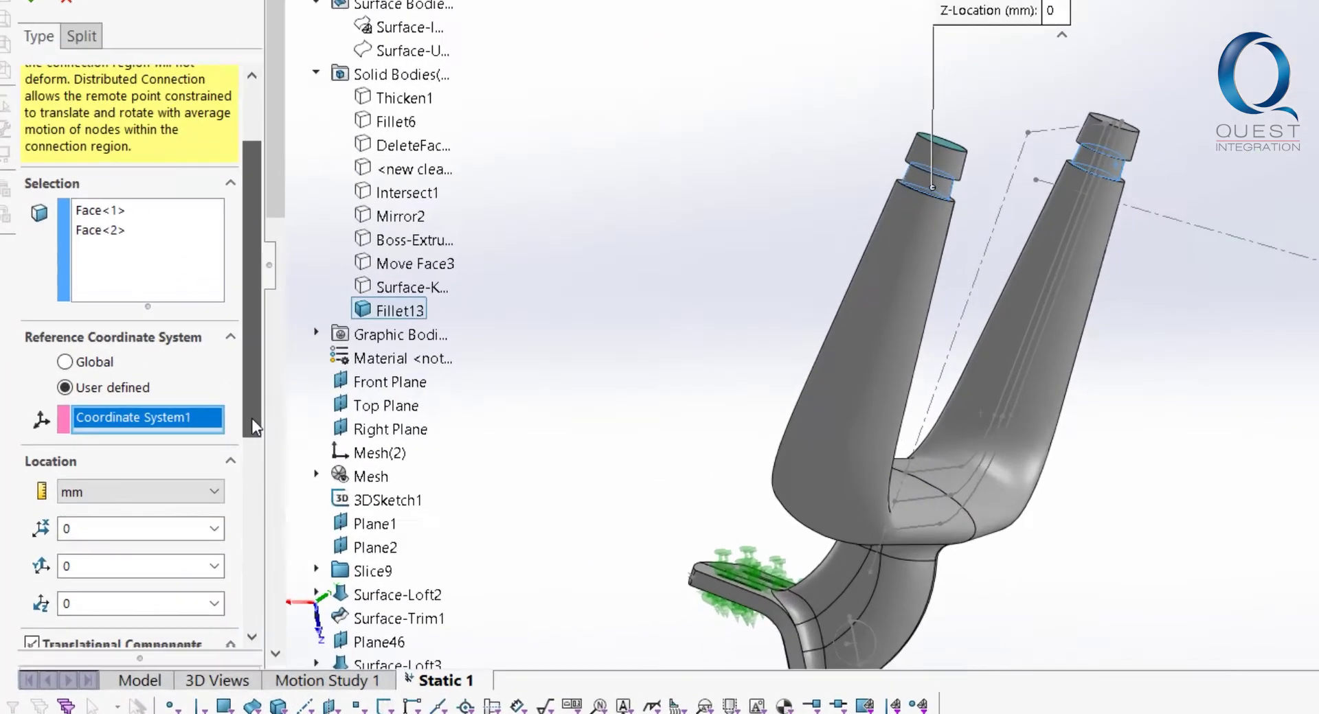
pyautogui.moveTo(251, 419); pyautogui.dragTo(234, 554)
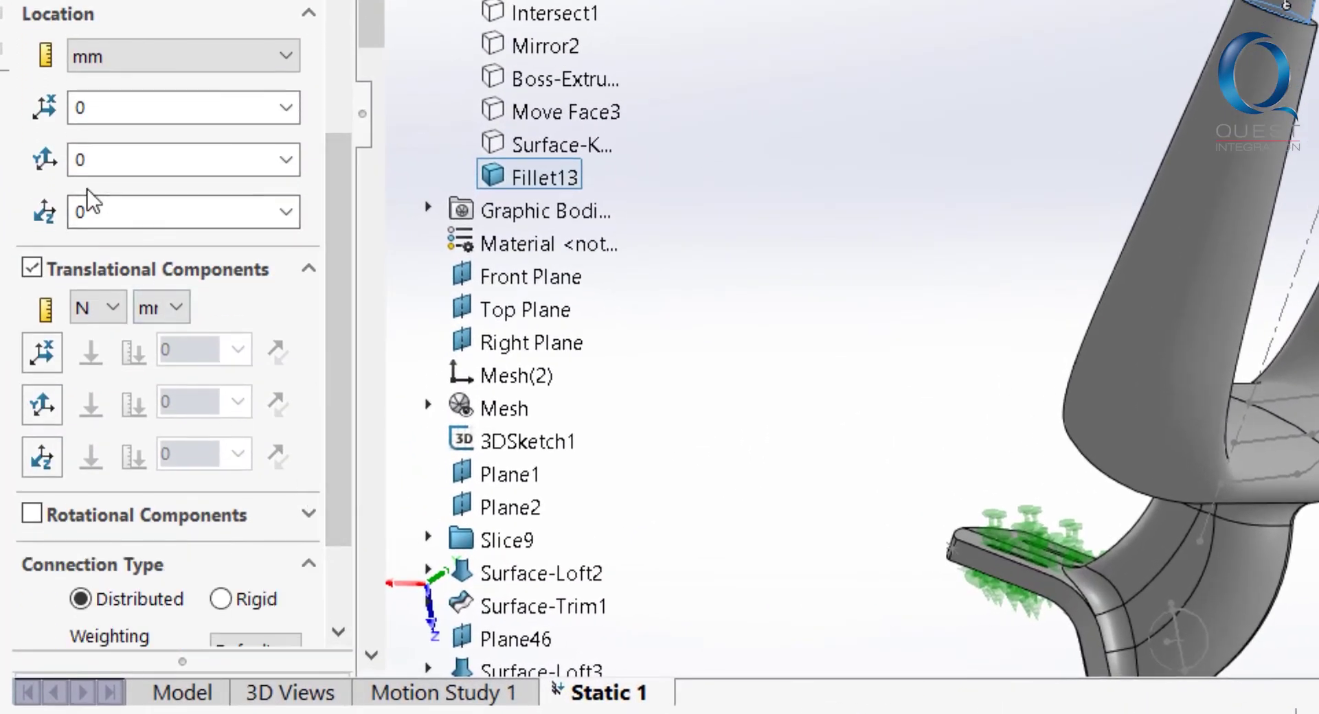
pyautogui.click(52, 345)
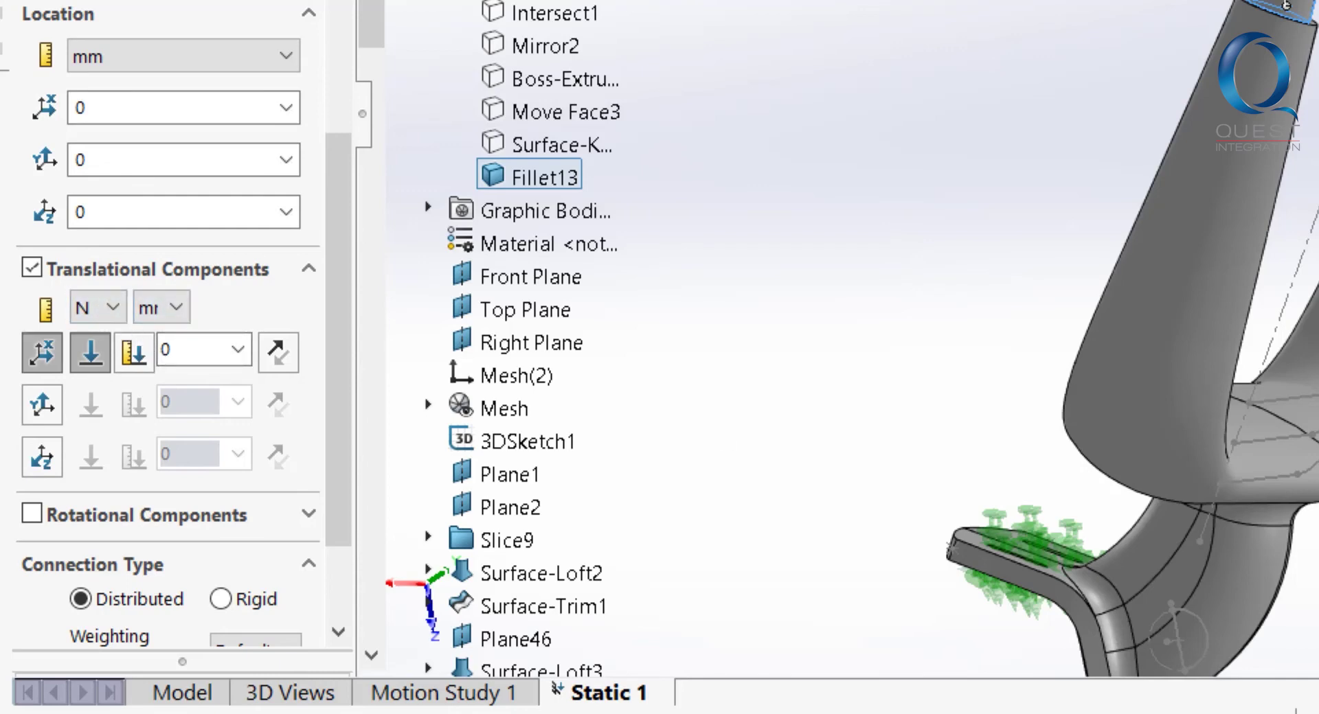
pyautogui.click(112, 308)
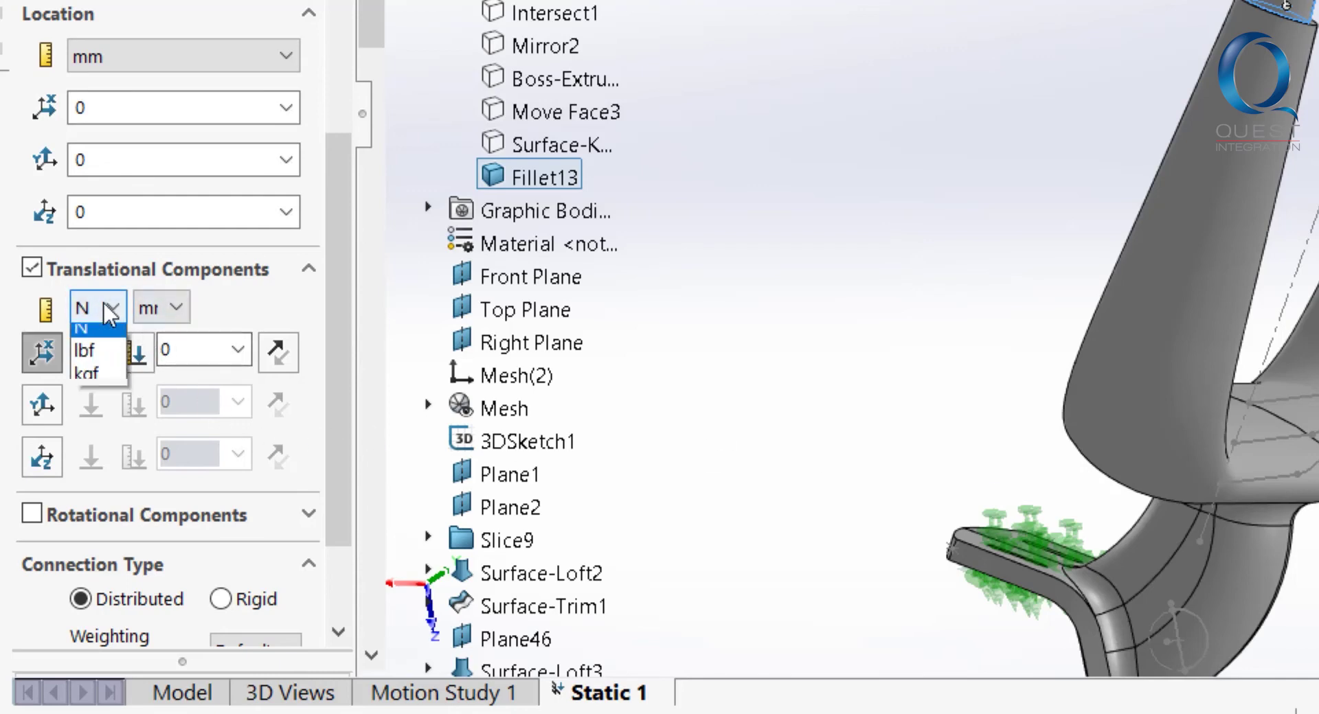
pyautogui.click(88, 361)
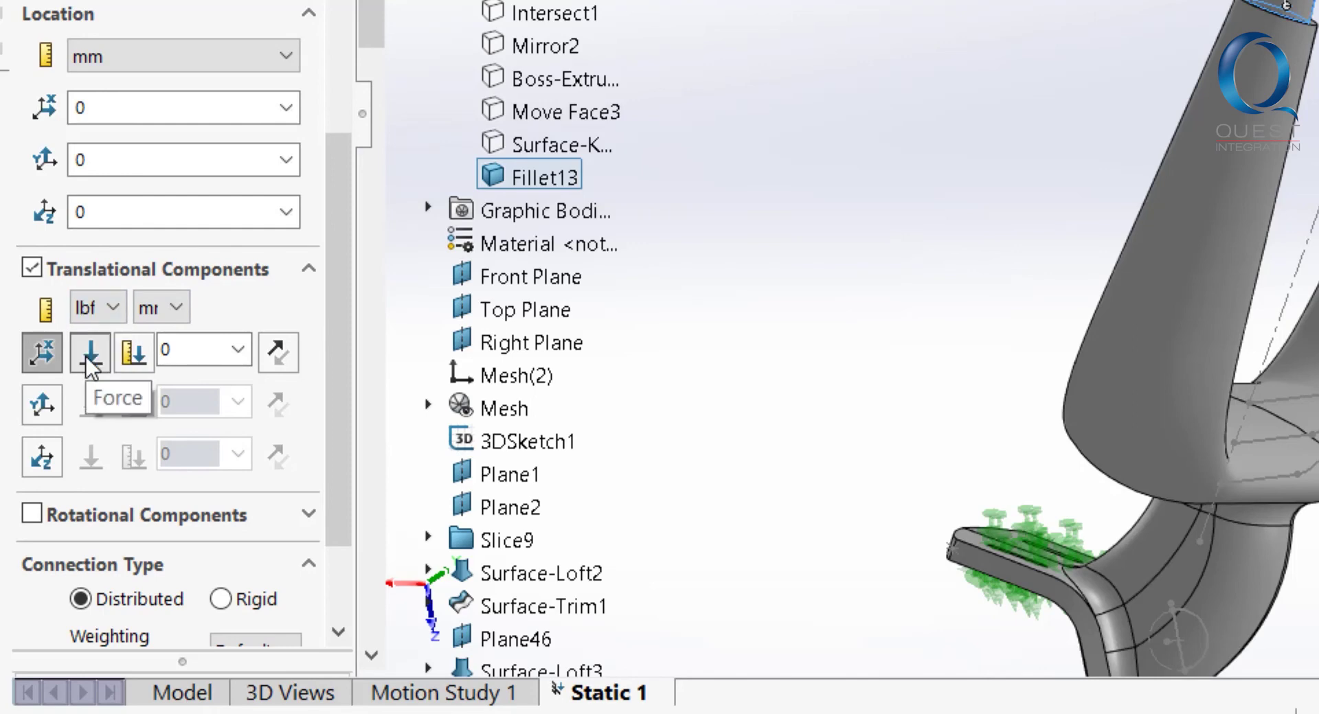
pyautogui.click(88, 364)
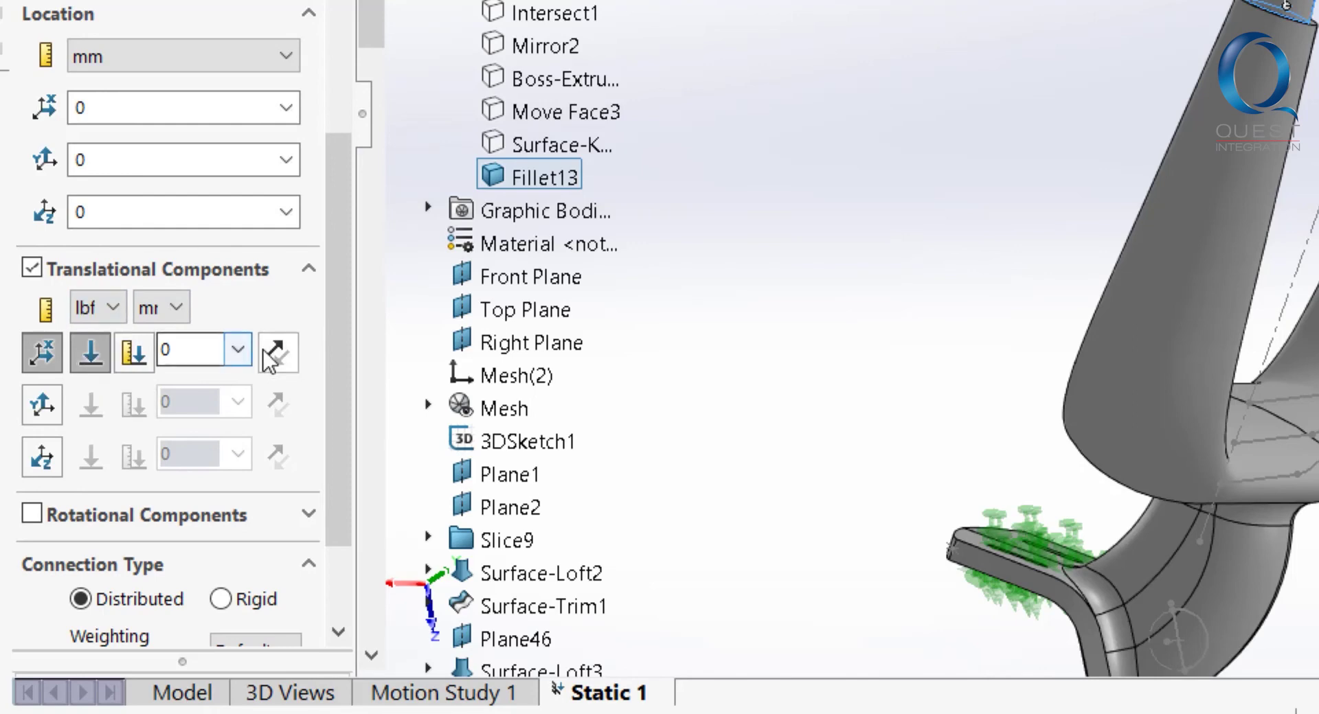
pyautogui.click(216, 347)
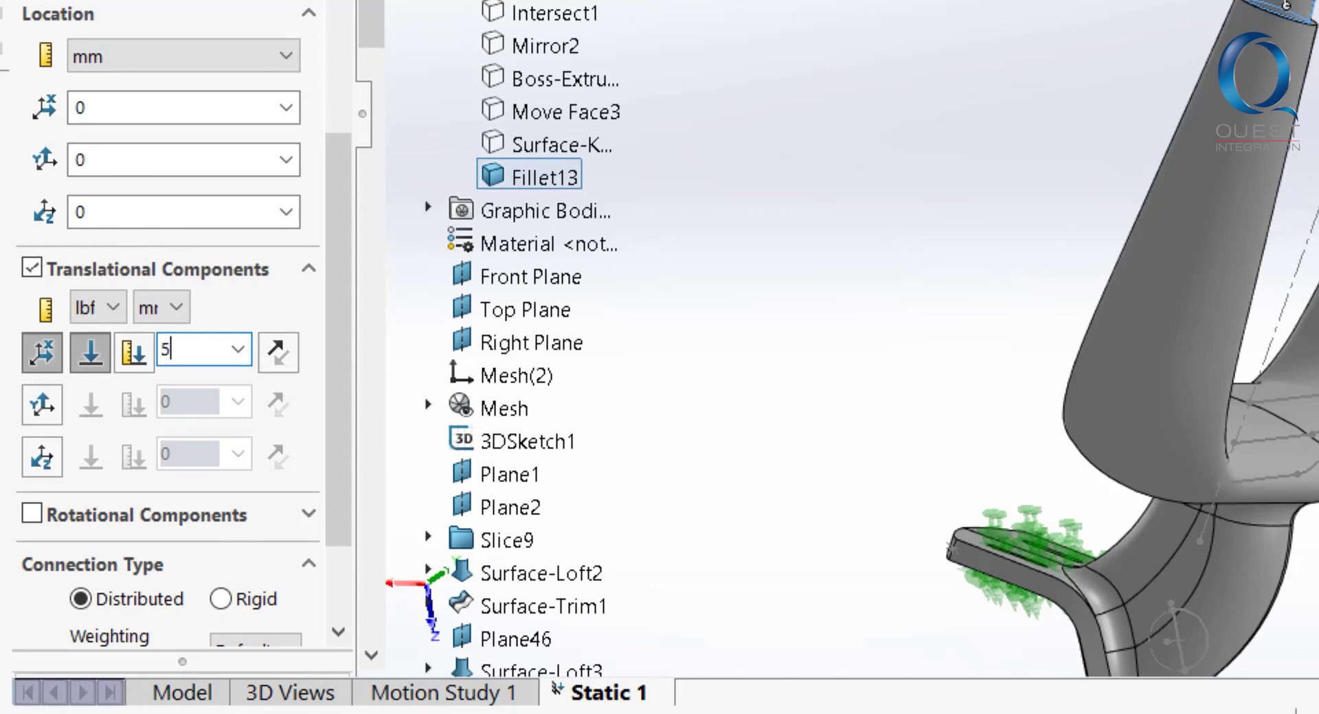
pyautogui.press('Return')
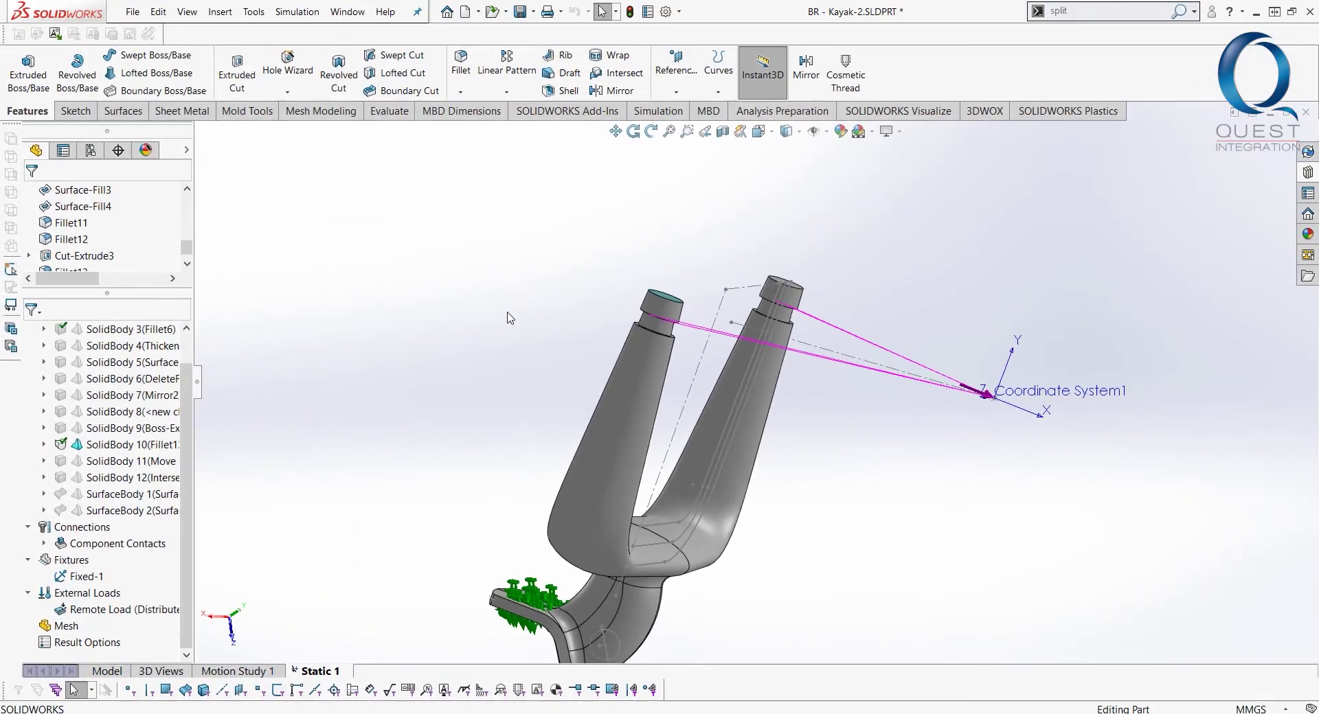
# Hide all sketches, coordinate systems and simulation symbols so that only the mount's body is displayed
pyautogui.moveTo(509, 317)
pyautogui.mouseDown(button='middle')
pyautogui.moveTo(542, 303)
pyautogui.moveTo(566, 344)
pyautogui.moveTo(548, 386)
pyautogui.moveTo(548, 369)
pyautogui.mouseUp(button='middle')
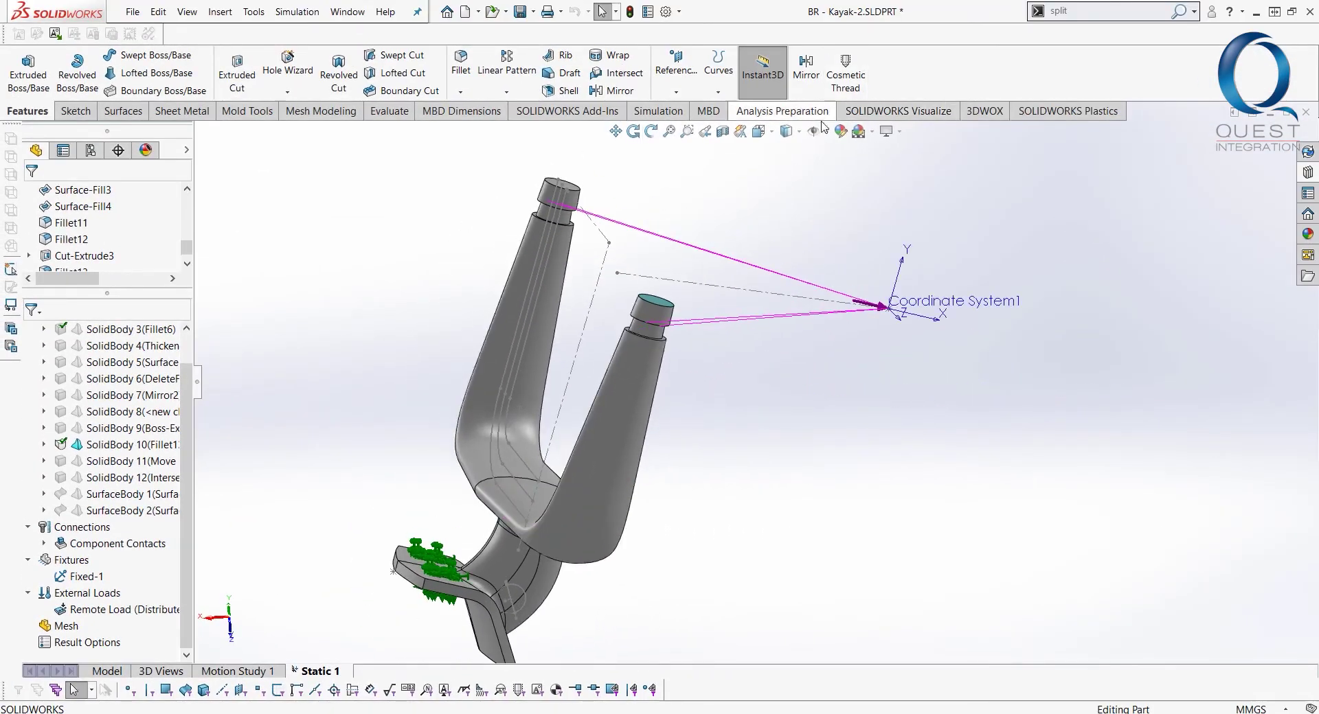
pyautogui.click(812, 133)
pyautogui.scroll(3, 618, 353)
pyautogui.scroll(-2, 618, 352)
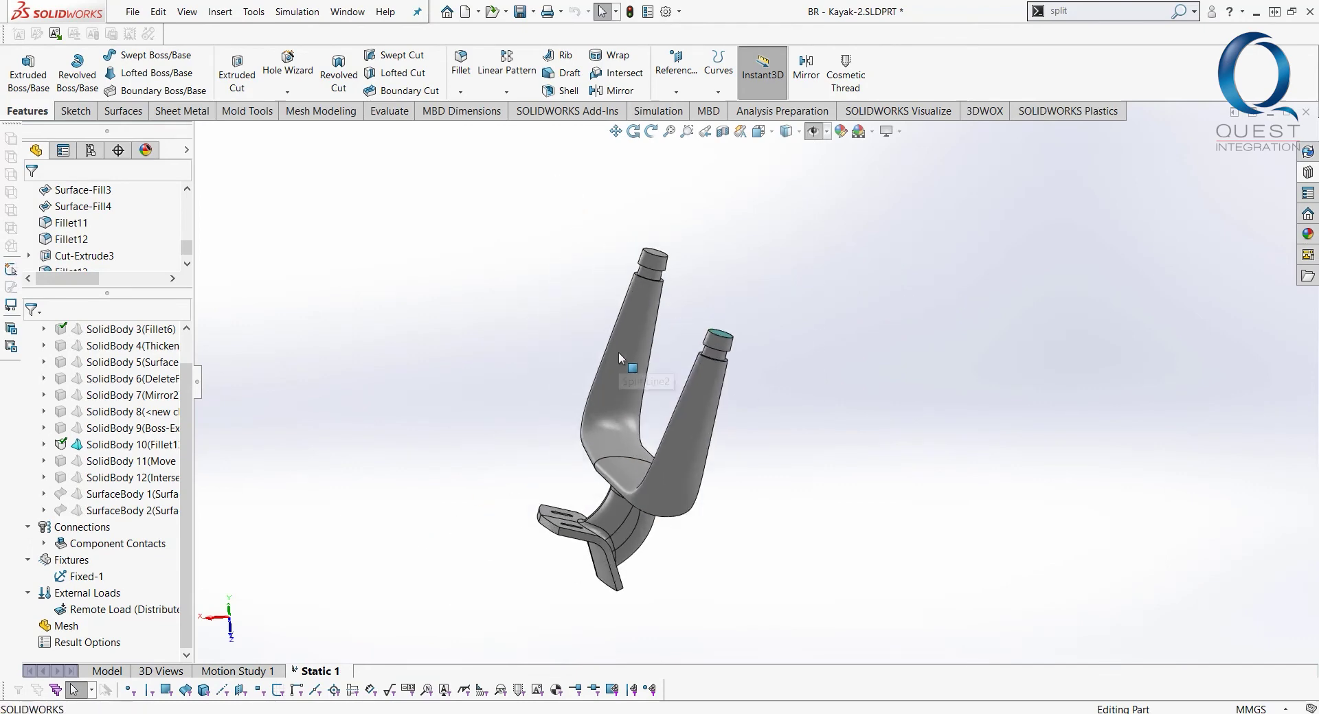
pyautogui.moveTo(491, 246); pyautogui.dragTo(501, 220, button='middle')
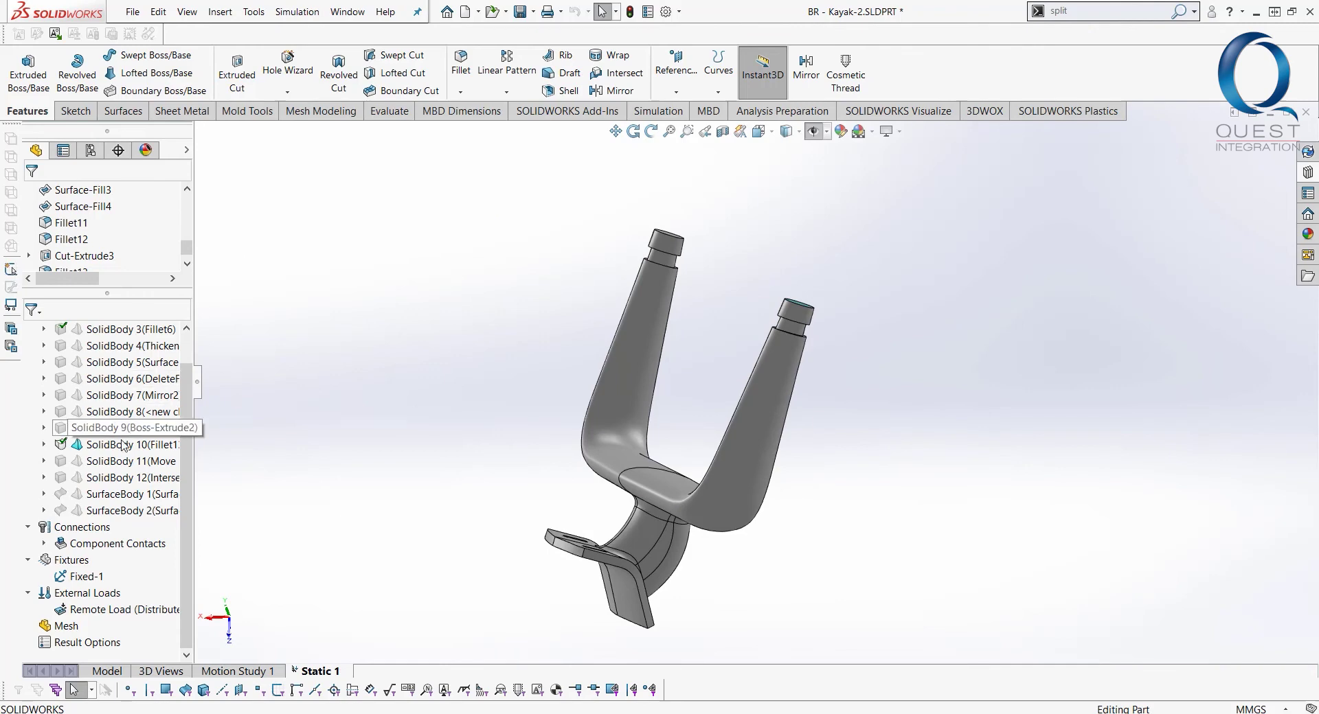
# Run the Static 1 study
pyautogui.scroll(1, 76, 336)
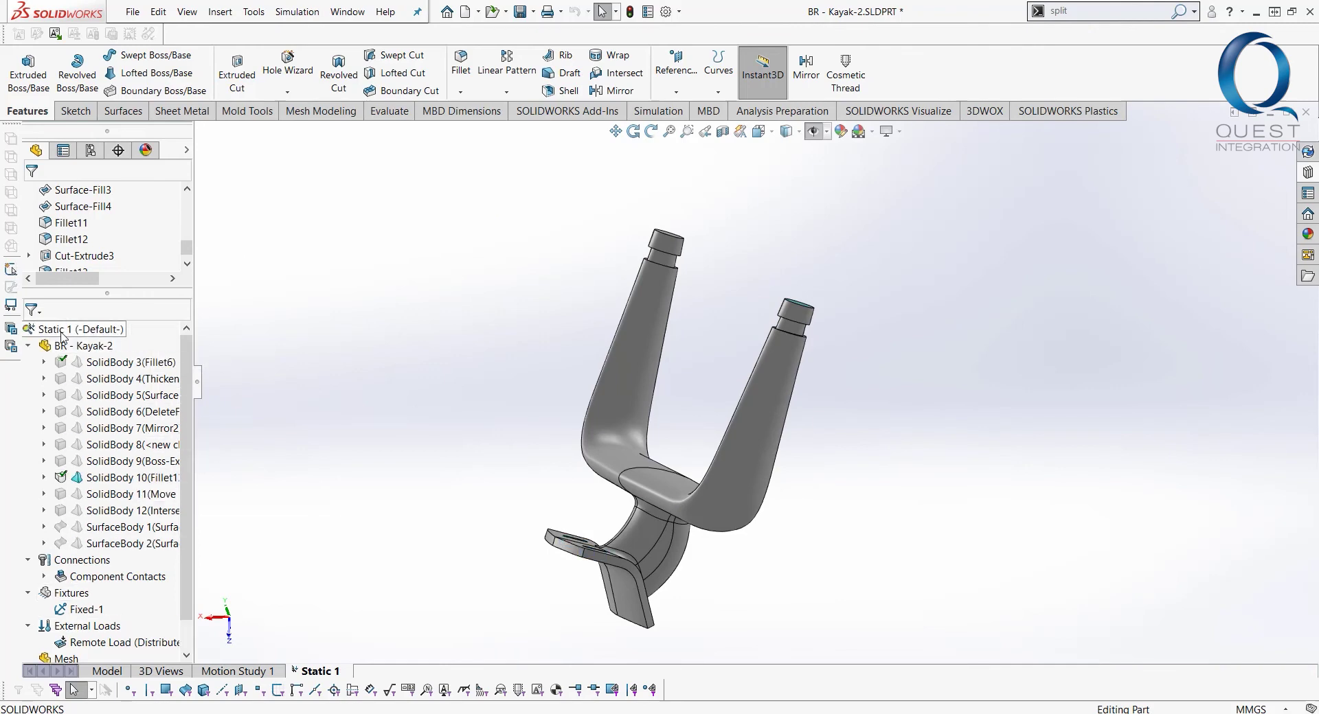
pyautogui.rightClick(62, 330)
pyautogui.click(101, 347)
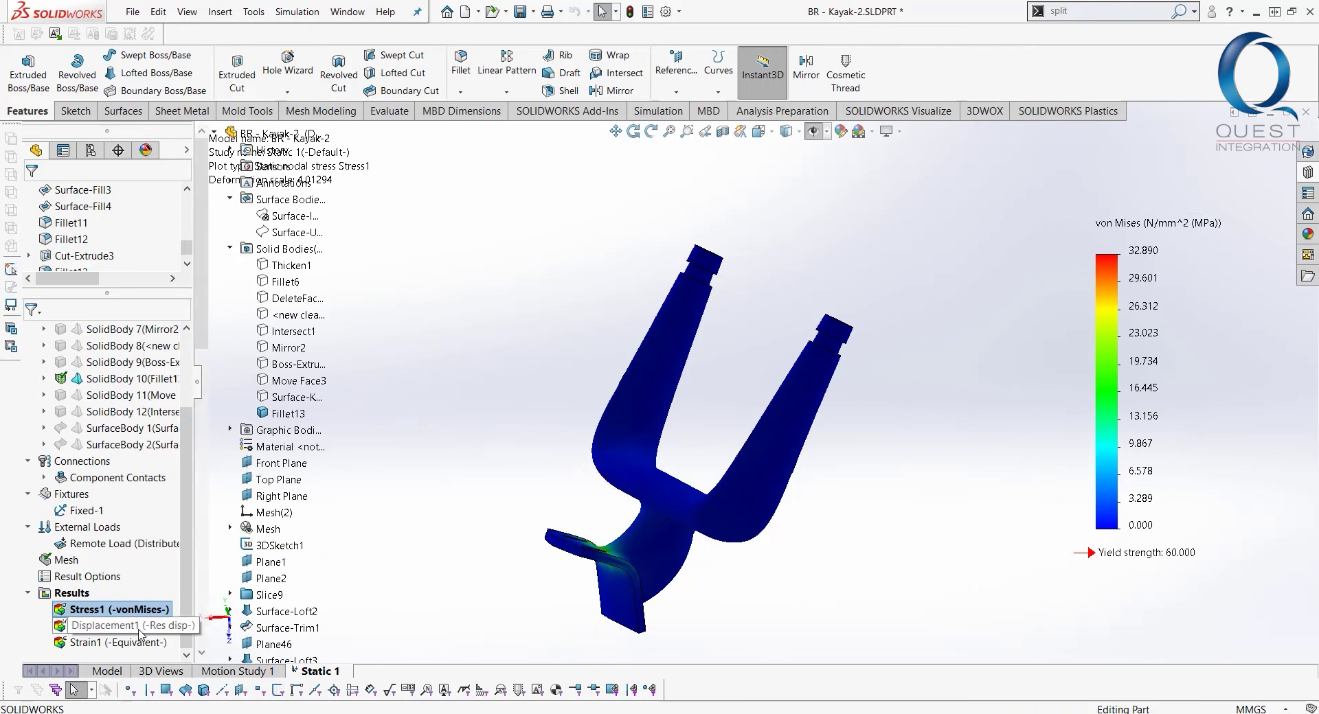
# Show the displacement plot, compare it with the equivalent strain plot, and return to displacement
pyautogui.doubleClick(137, 625)
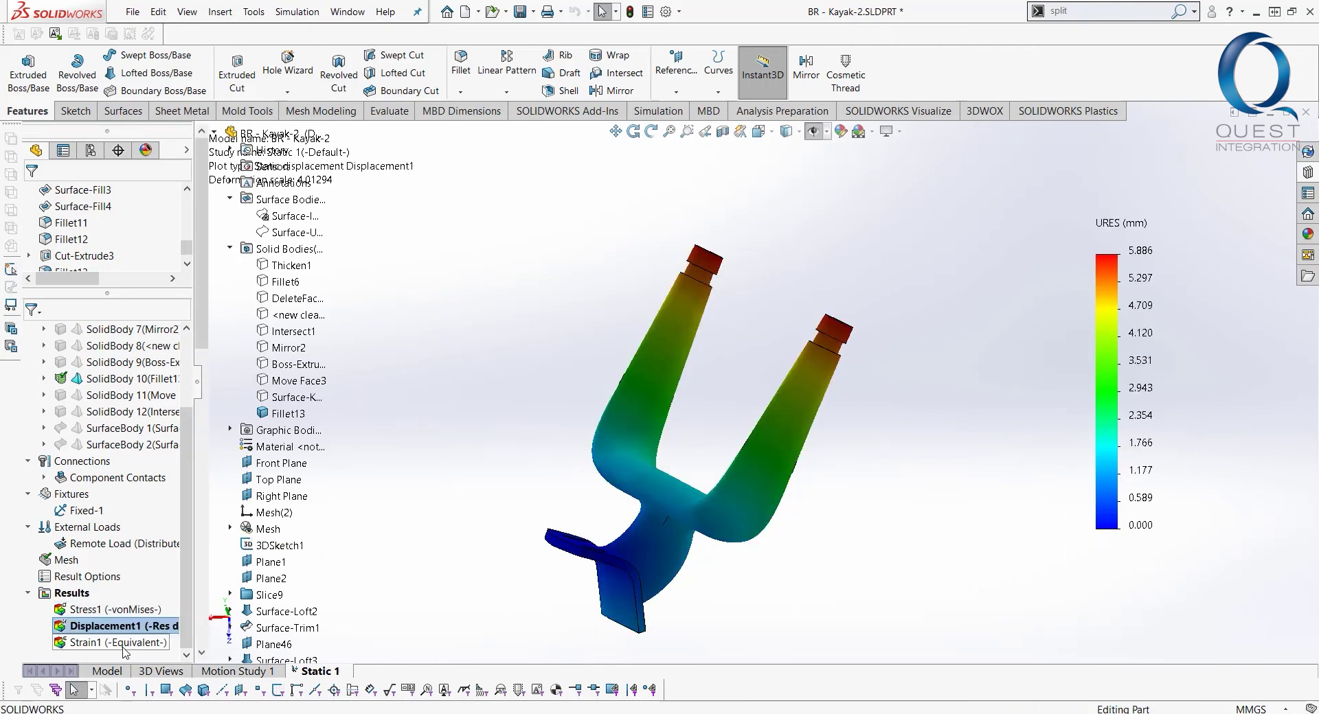
pyautogui.doubleClick(123, 644)
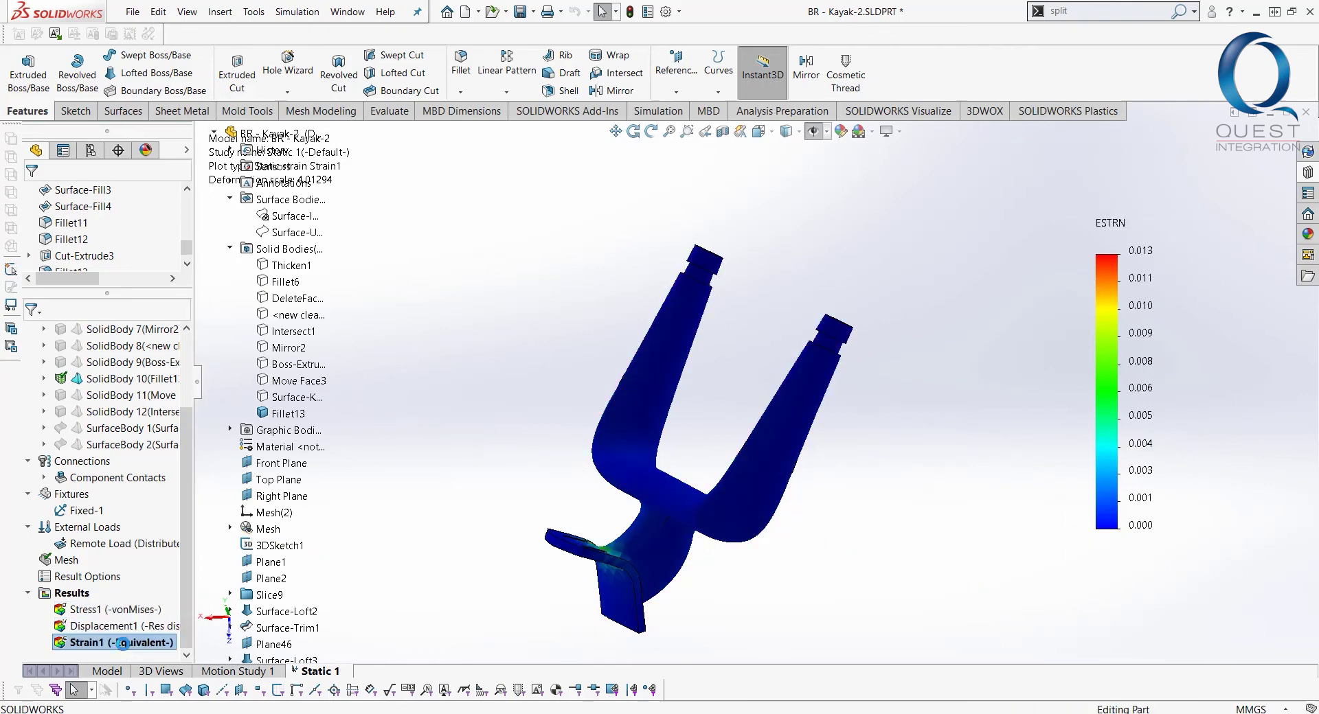
pyautogui.doubleClick(120, 626)
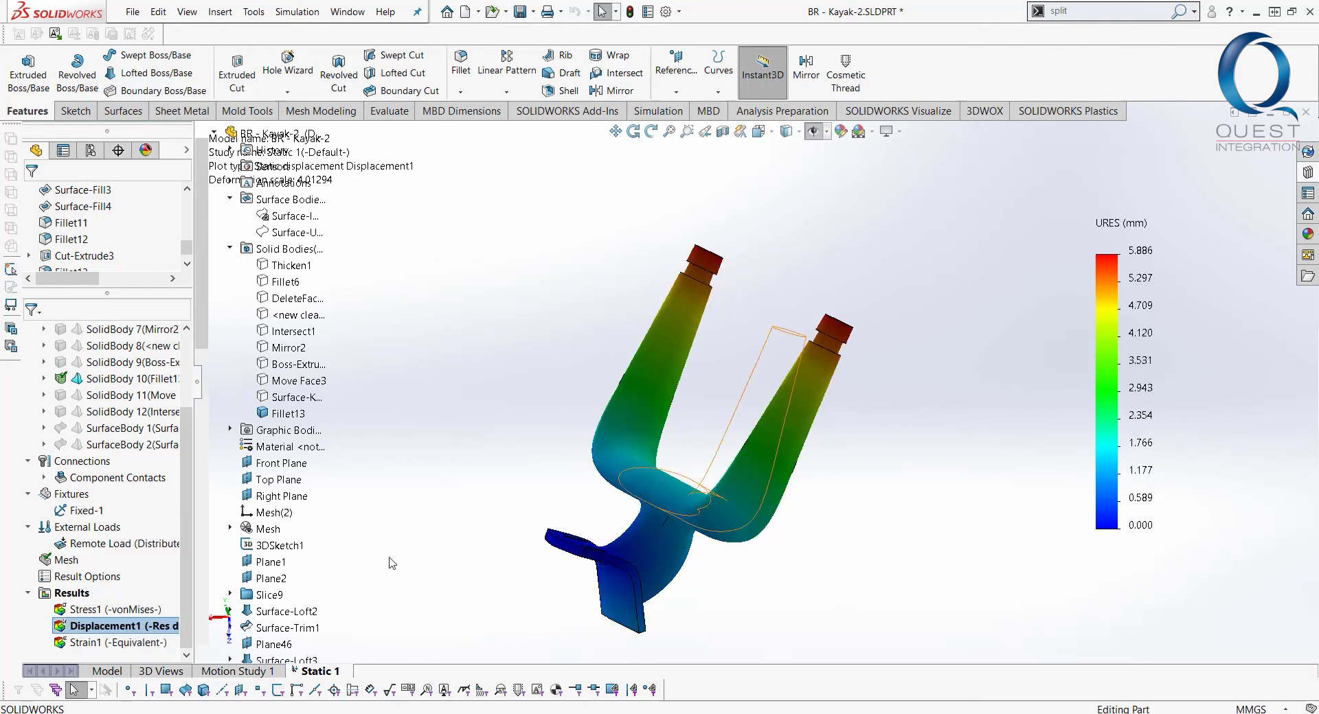
# Animate the displacement plot to review how the fork bends, close the animation, and show the von Mises stress plot
pyautogui.rightClick(128, 626)
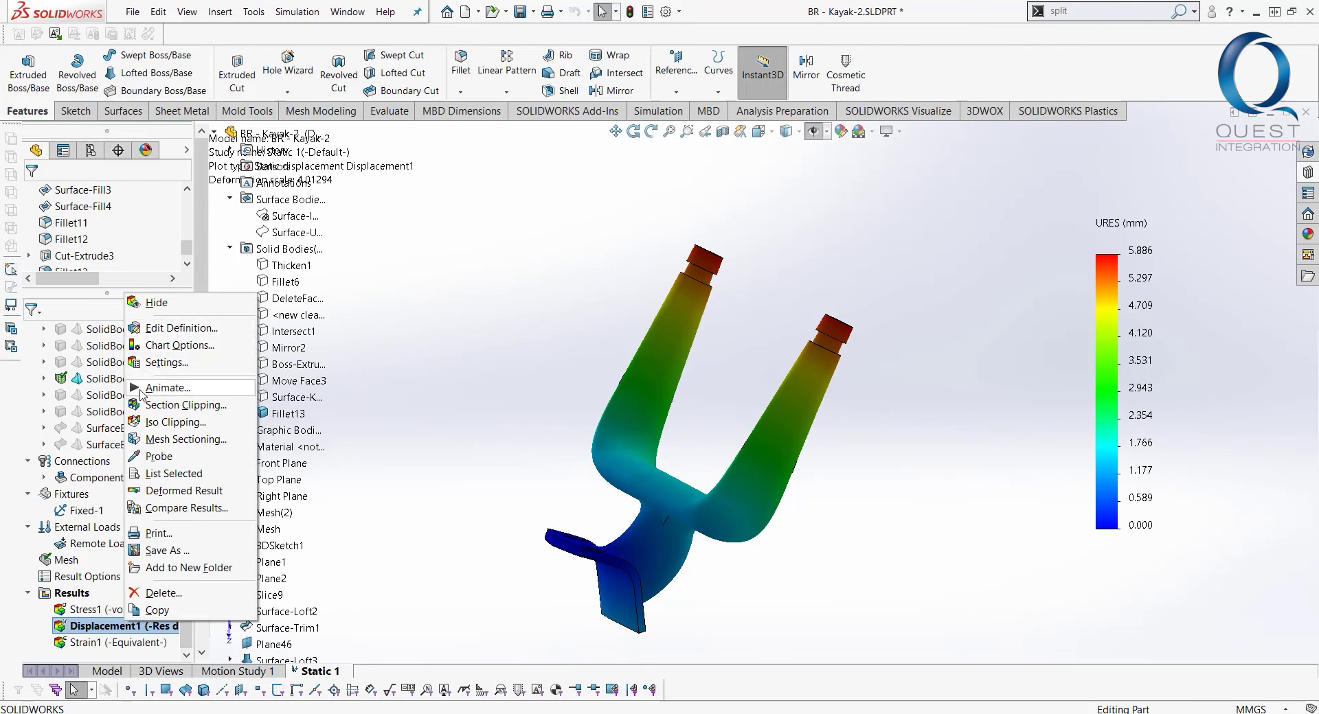
pyautogui.click(172, 387)
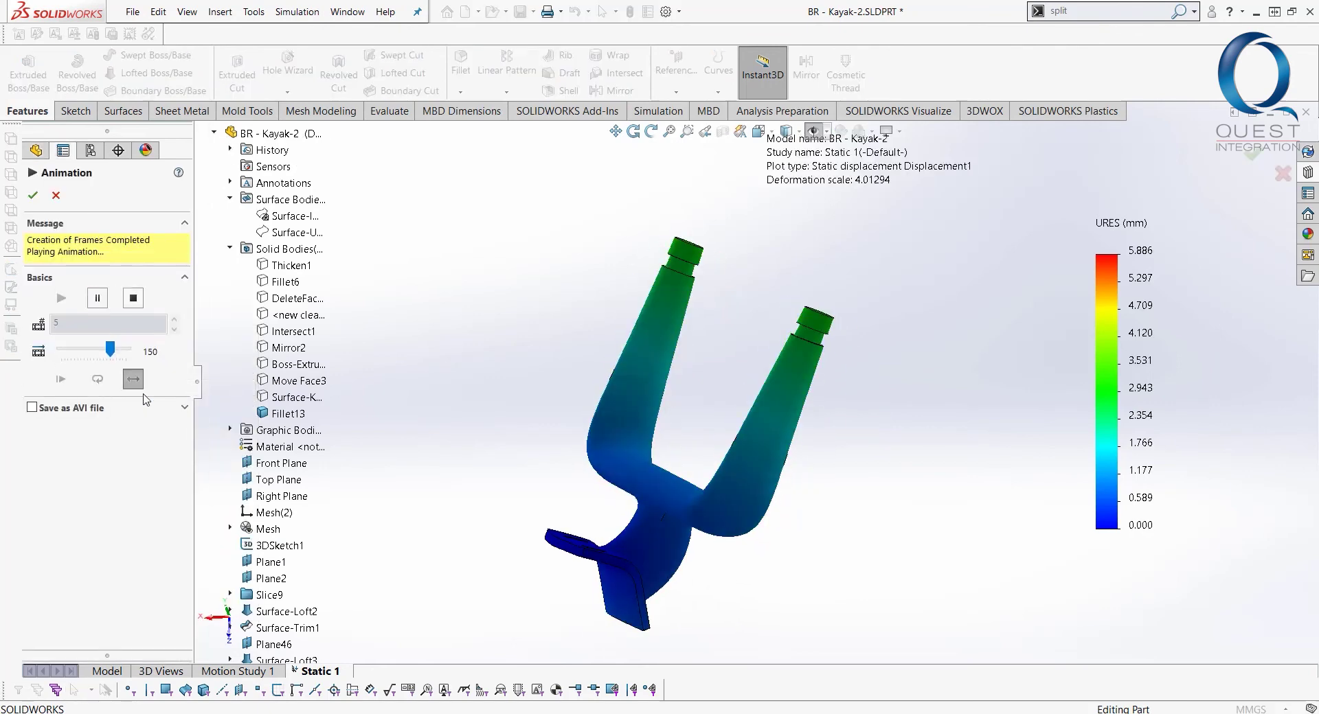
pyautogui.moveTo(682, 505); pyautogui.dragTo(627, 507, button='middle')
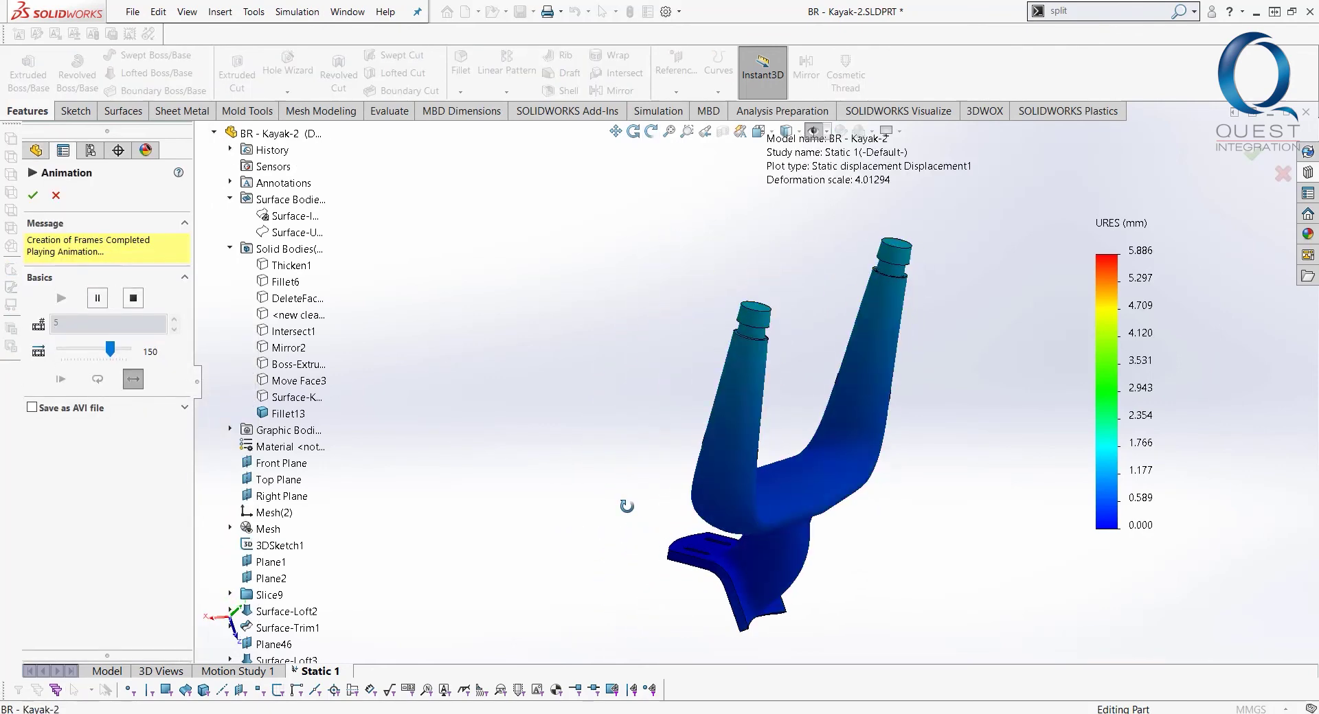
pyautogui.click(57, 196)
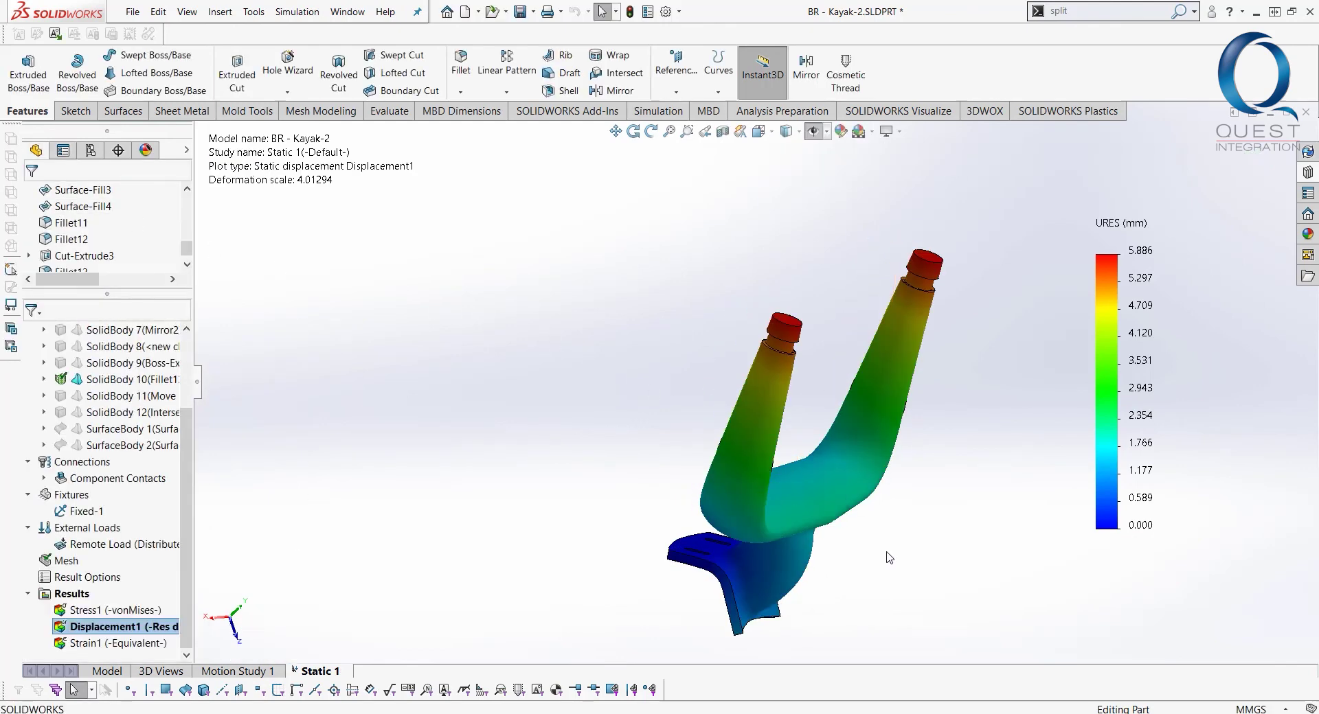
pyautogui.doubleClick(101, 610)
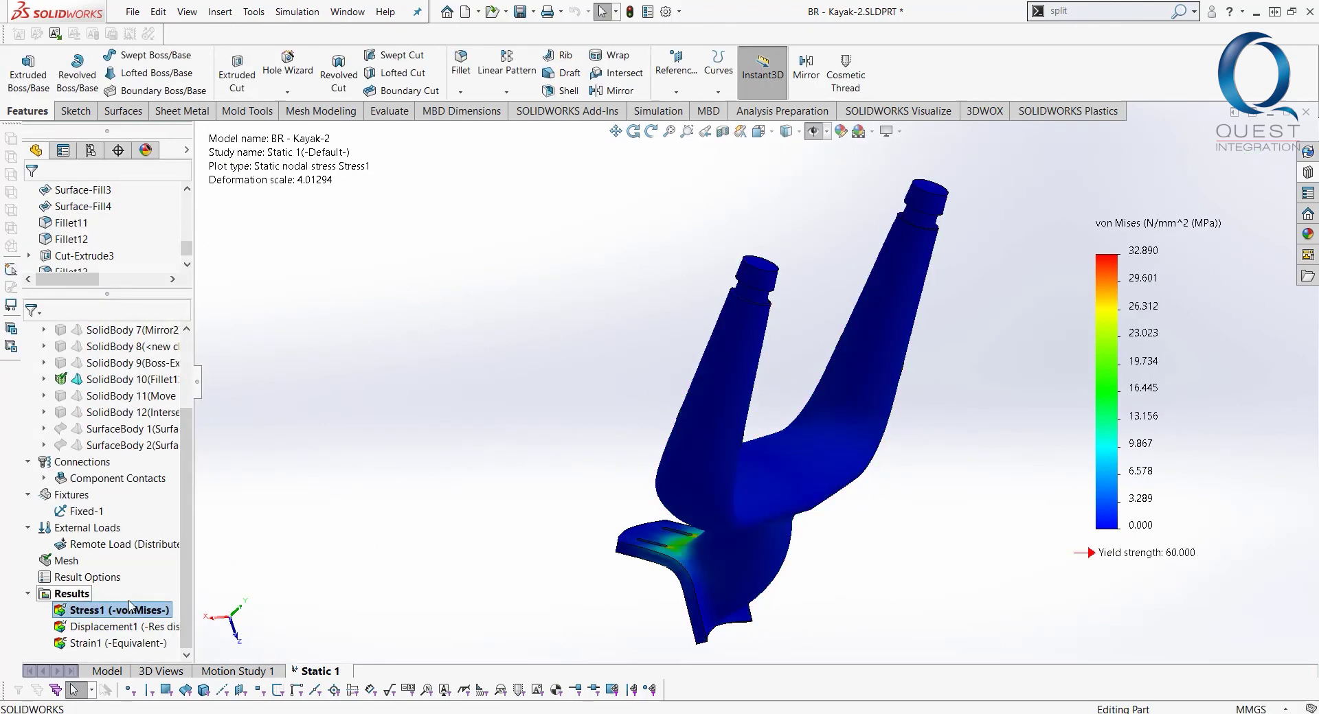
# Start a factor of safety plot for the Fillet13 body with the Max von Mises Stress criterion
pyautogui.rightClick(57, 594)
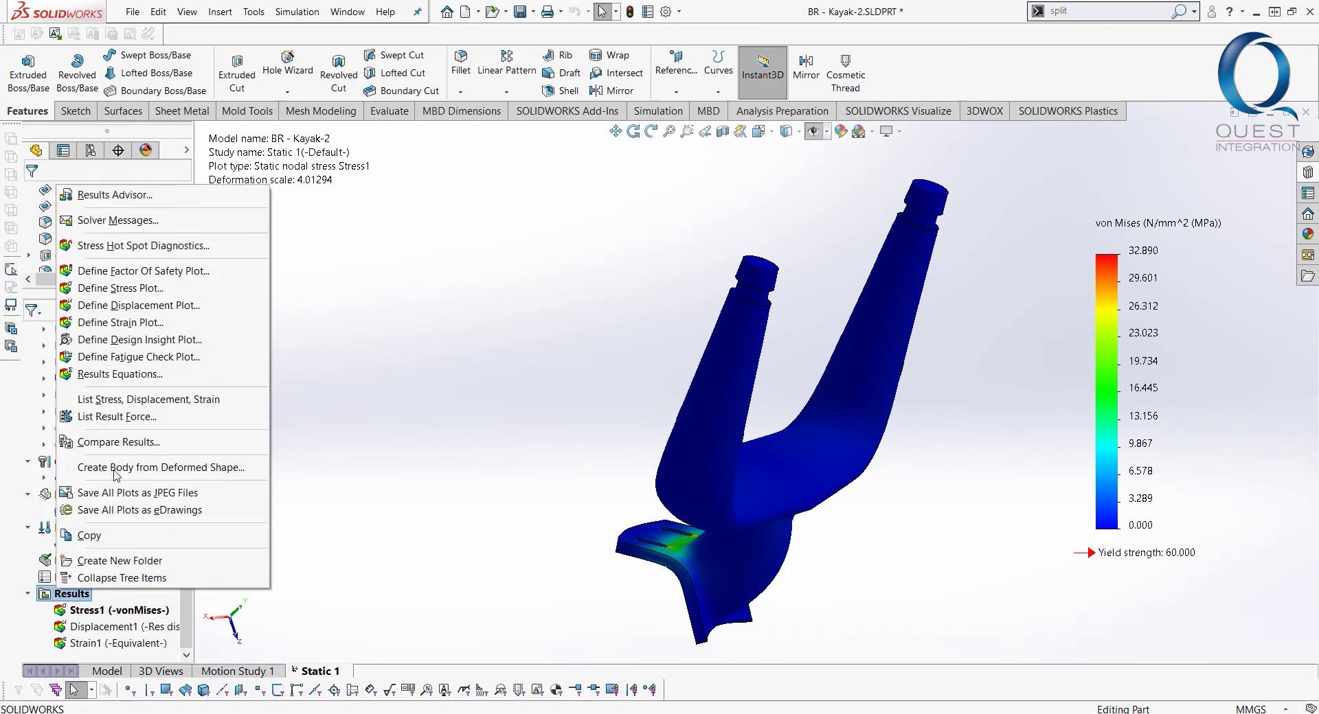
pyautogui.click(142, 273)
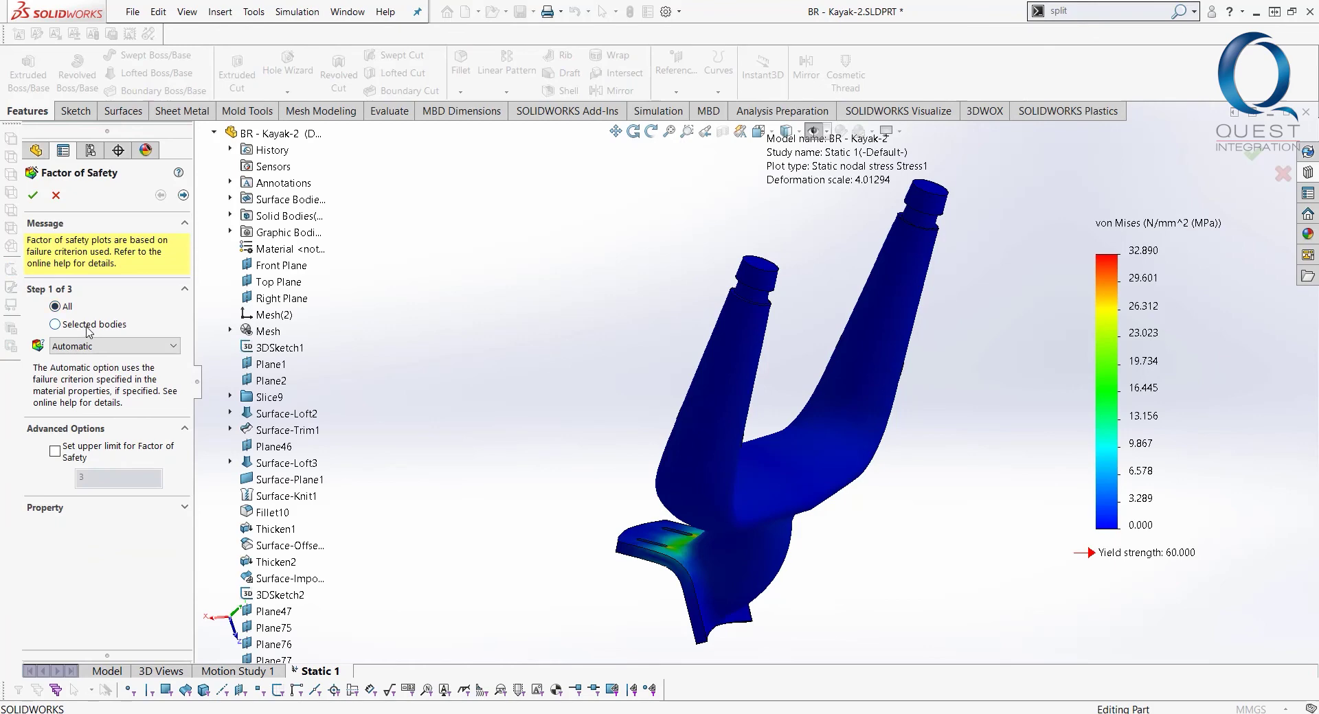
pyautogui.click(88, 325)
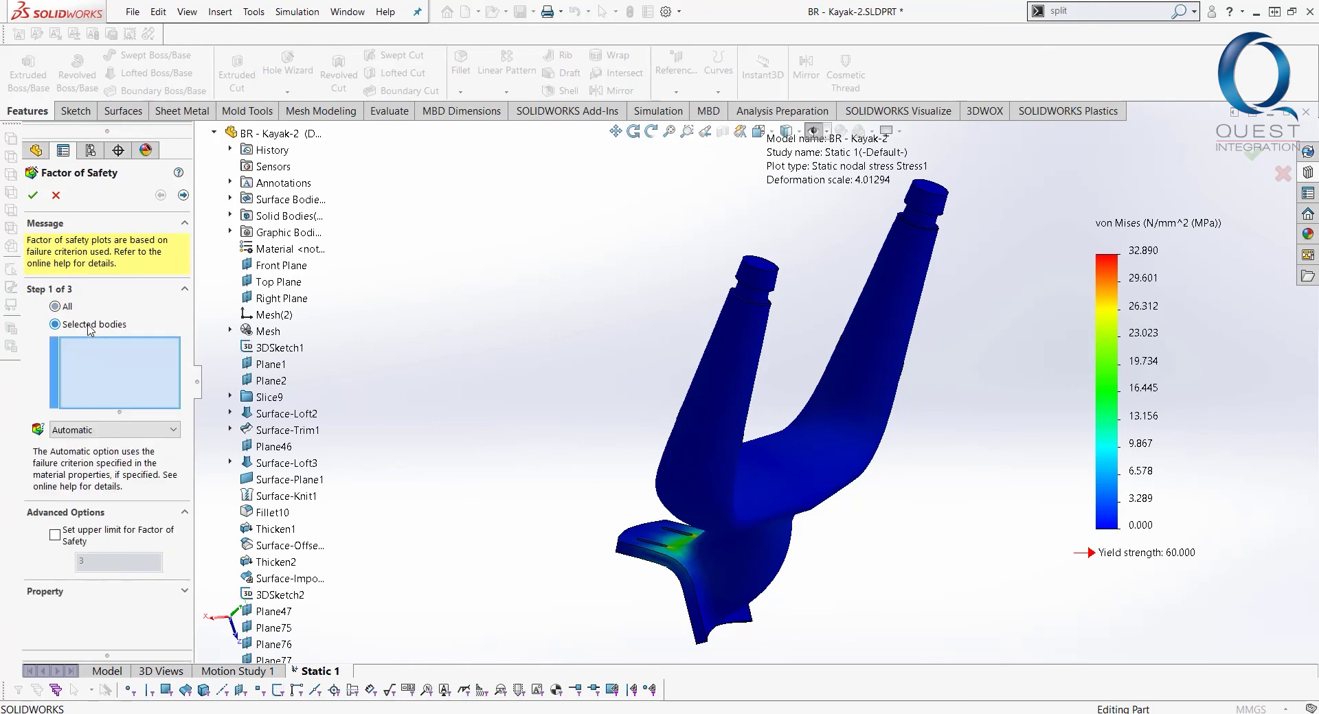
pyautogui.click(701, 405)
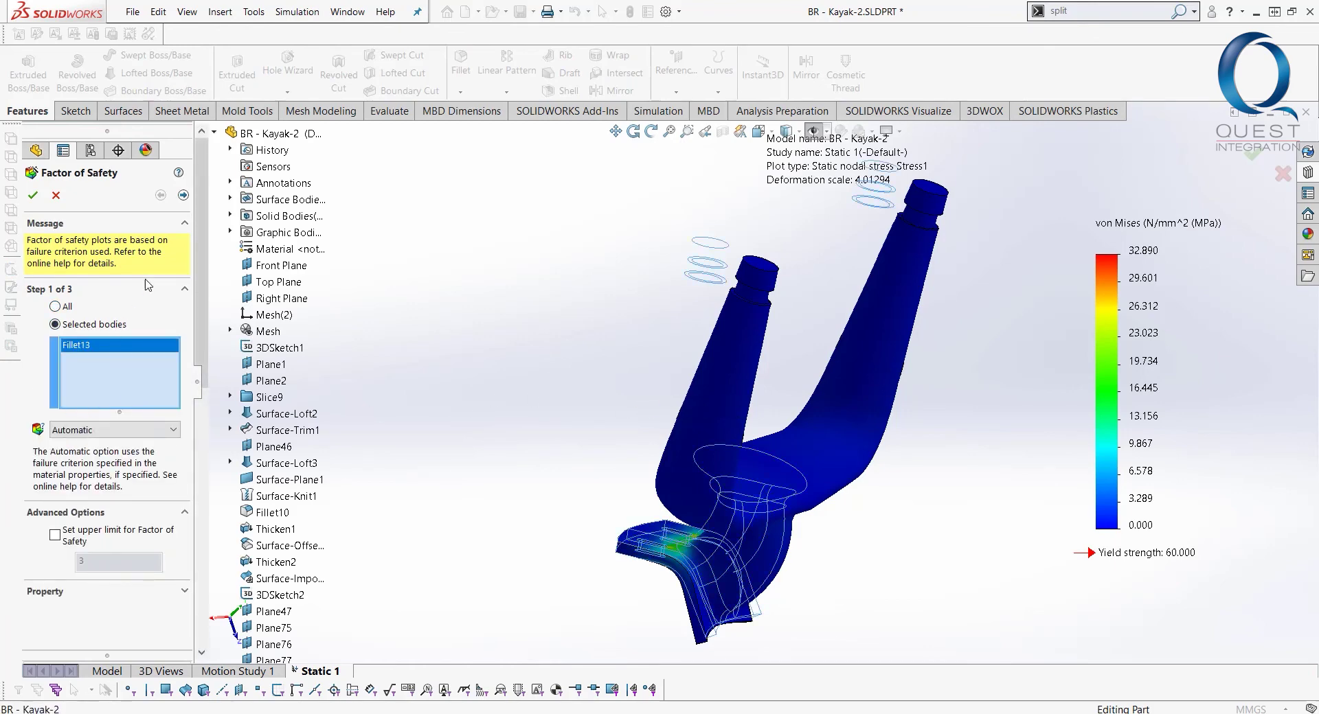
pyautogui.click(114, 430)
pyautogui.click(93, 444)
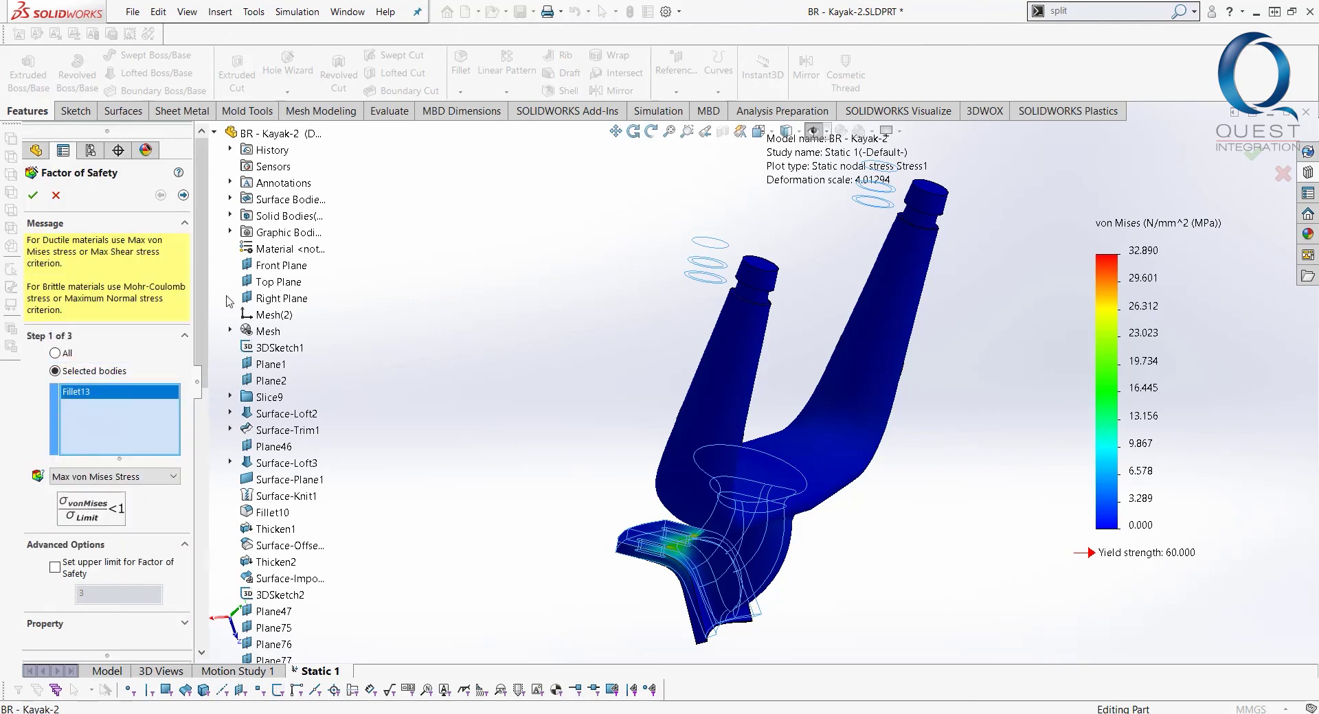
# Keep yield strength as the stress limit and create the plot as a factor of safety distribution
pyautogui.click(182, 195)
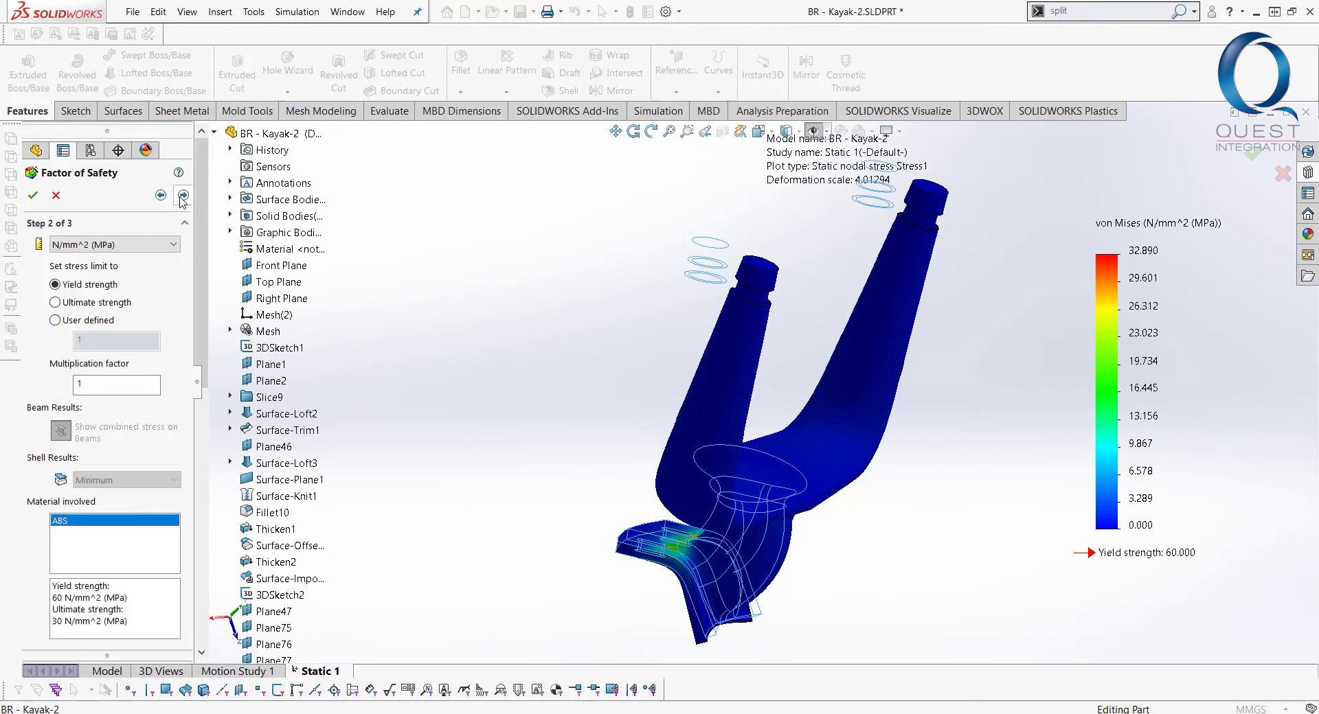
pyautogui.click(183, 195)
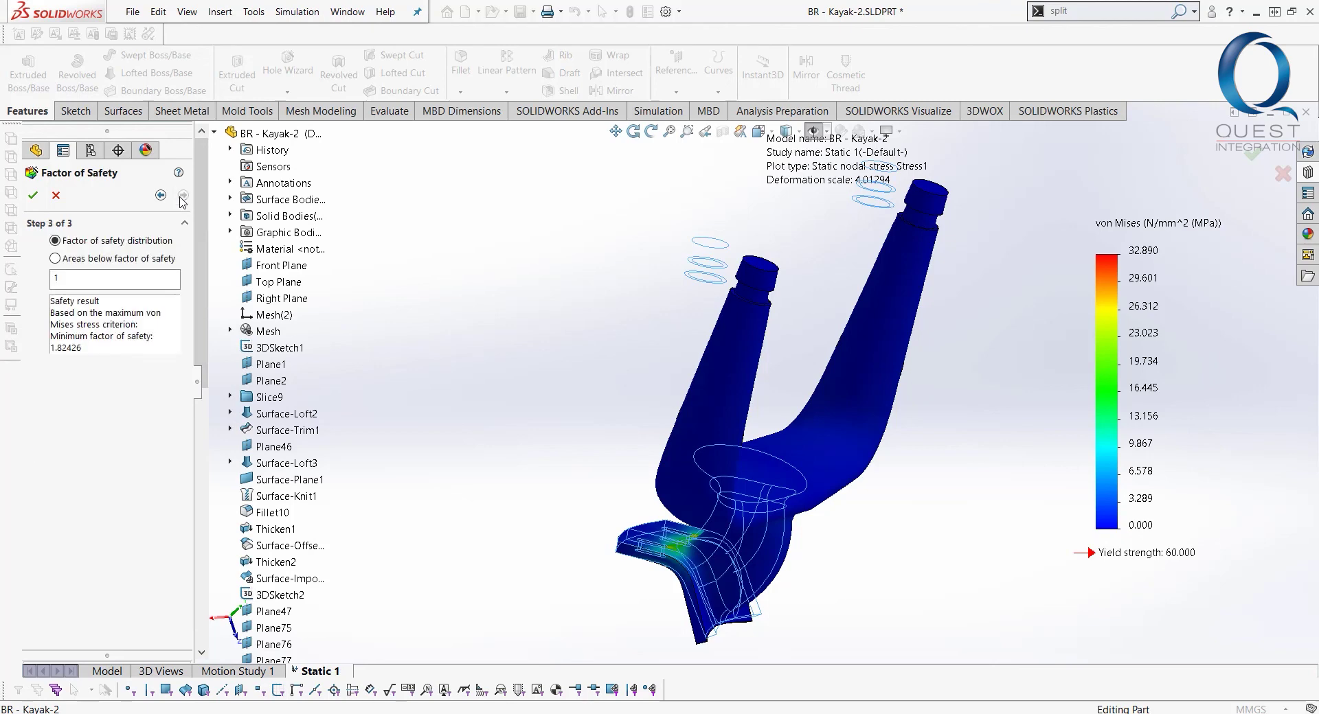
pyautogui.click(74, 276)
pyautogui.click(33, 198)
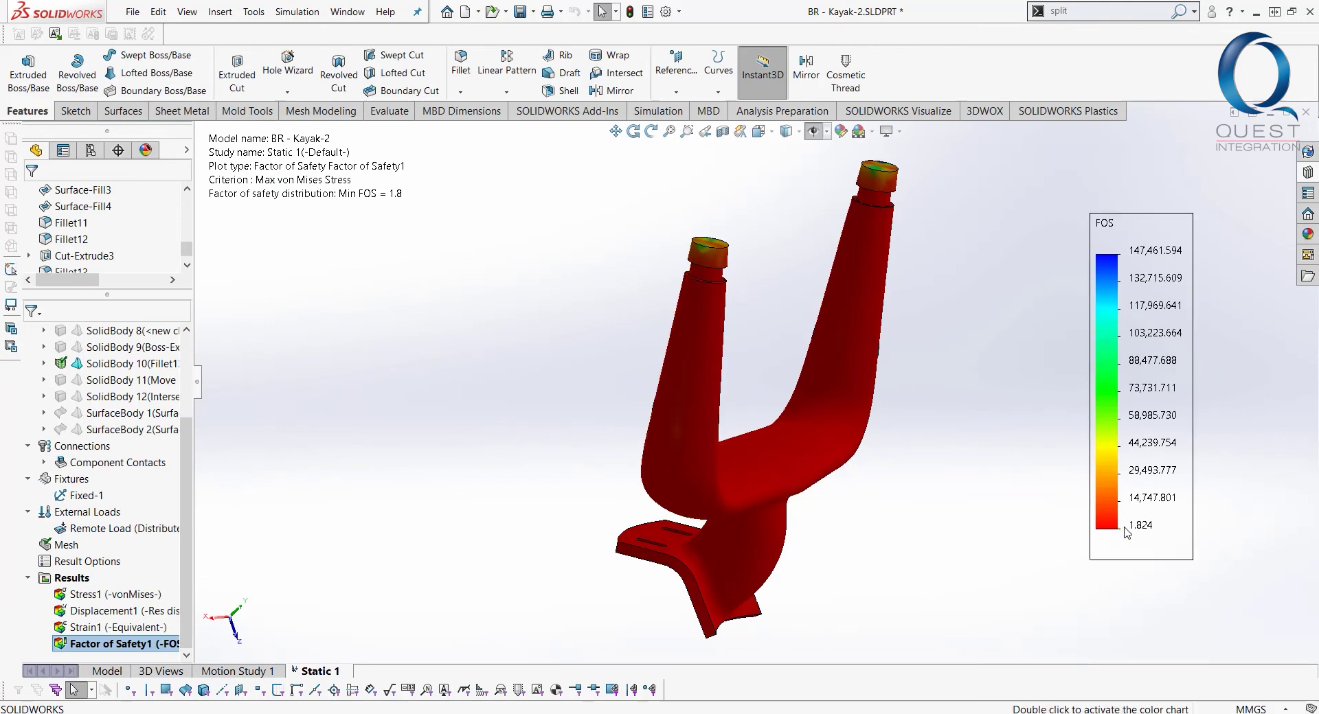
# Turn on the minimum annotation in the factor of safety plot's chart options and accept the change
pyautogui.rightClick(1127, 470)
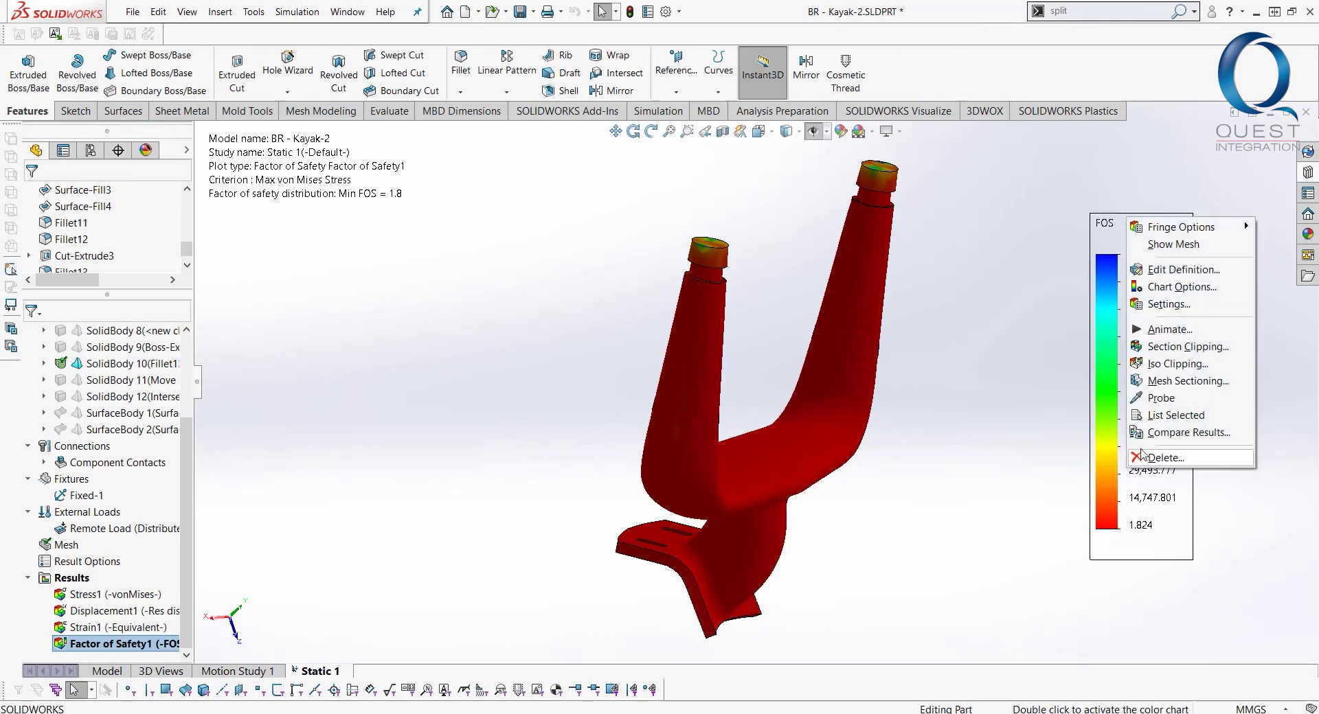
pyautogui.click(1152, 287)
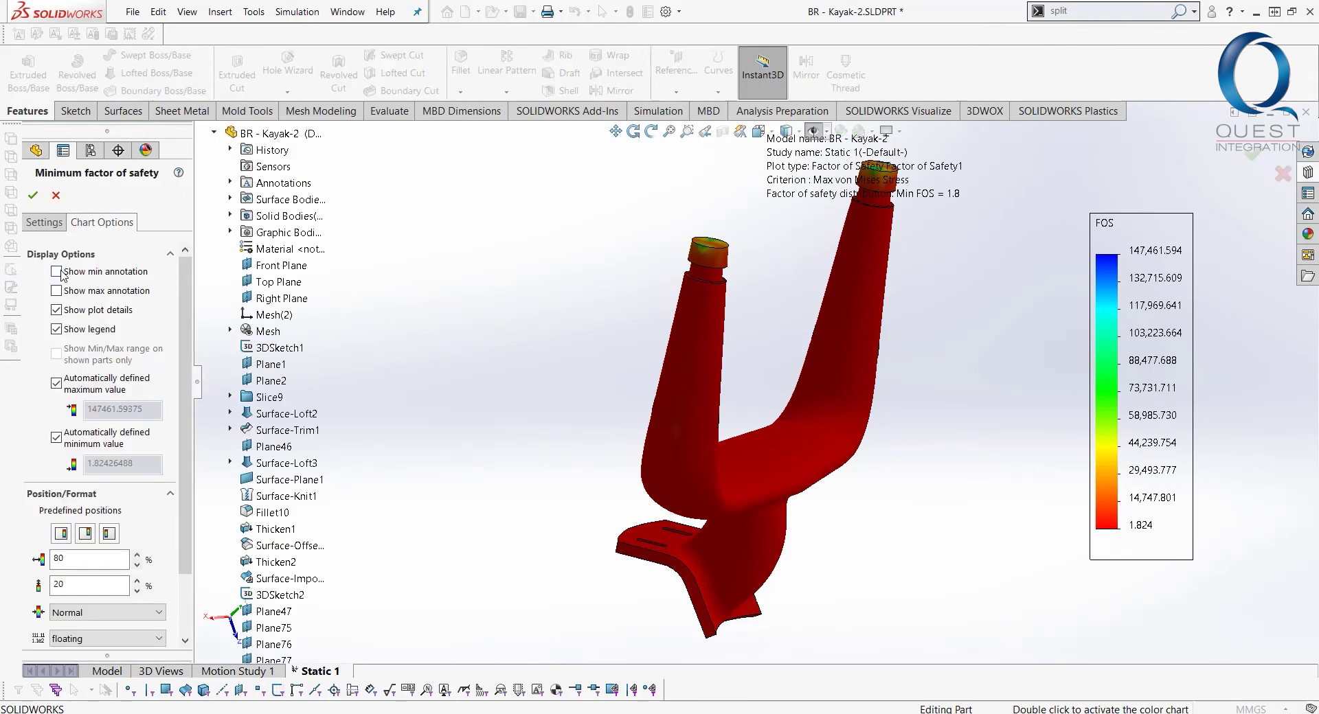
pyautogui.click(57, 272)
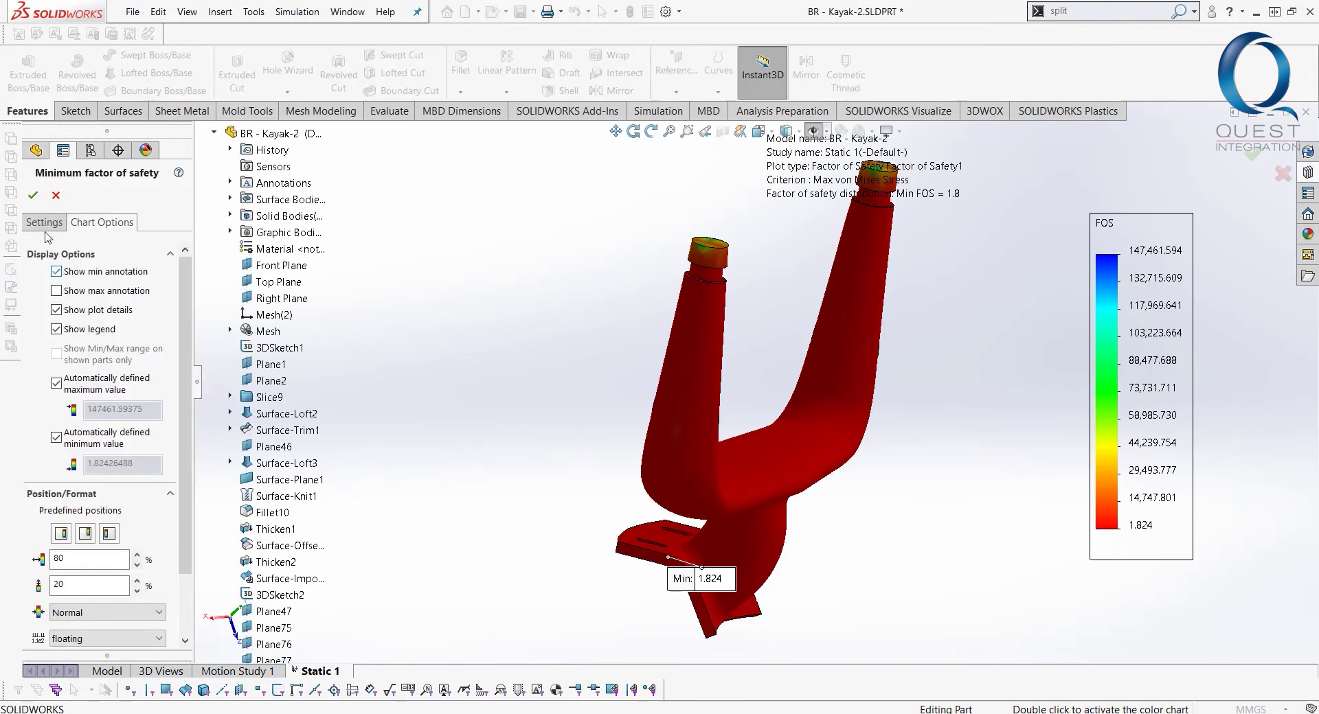
pyautogui.click(34, 196)
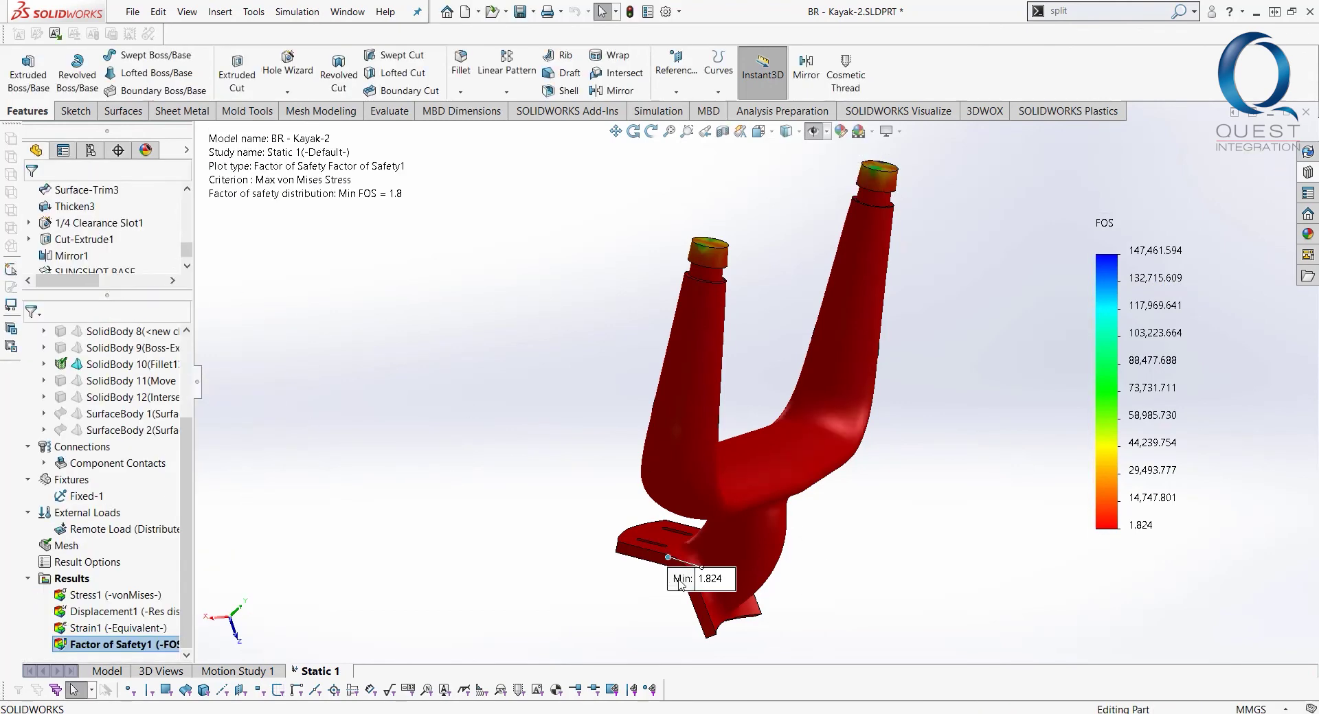
# Move the minimum factor of safety label clear of the model and examine the spot it marks on the slotted mounting plate
pyautogui.moveTo(683, 580); pyautogui.dragTo(498, 444)
pyautogui.moveTo(612, 602); pyautogui.dragTo(640, 536, button='middle')
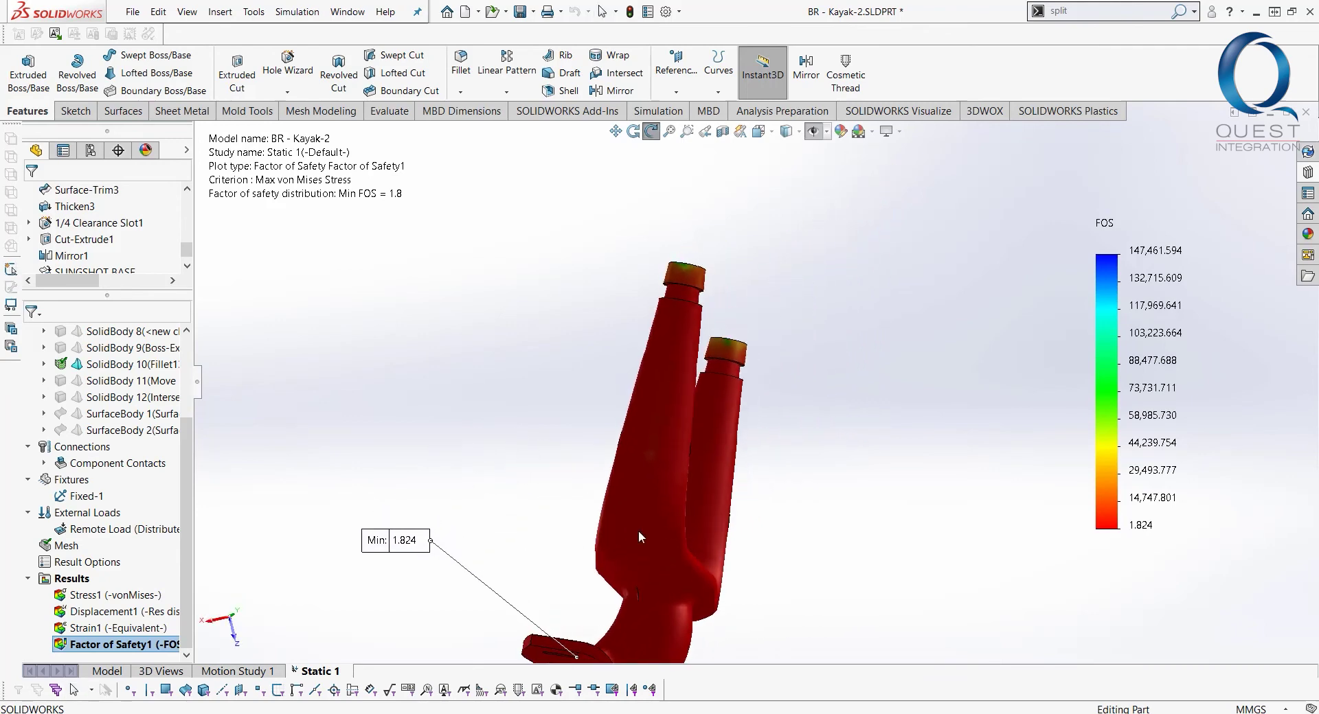
pyautogui.scroll(3, 586, 641)
pyautogui.keyDown('ctrl'); pyautogui.moveTo(586, 640); pyautogui.dragTo(686, 477, button='middle'); pyautogui.keyUp('ctrl')
pyautogui.scroll(-3, 754, 412)
pyautogui.scroll(-2, 767, 340)
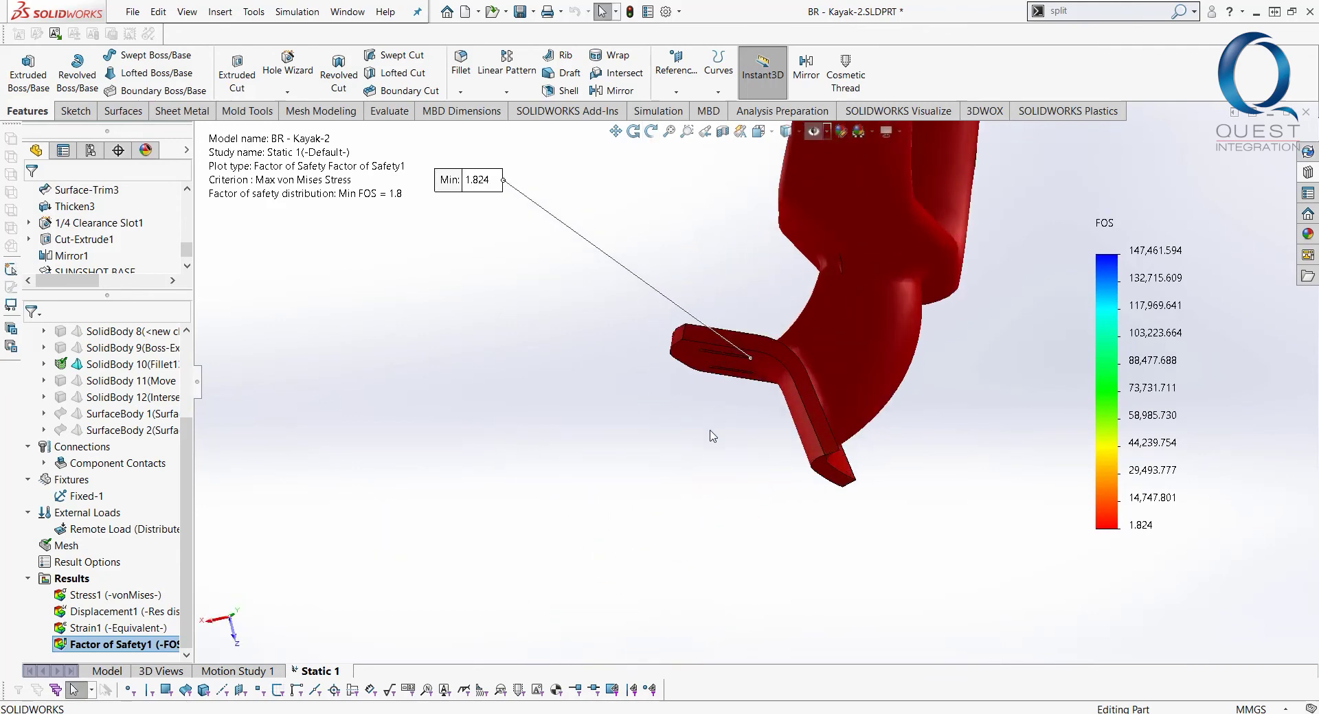
# Set the maximum of the factor of safety plot's color legend to 10
pyautogui.moveTo(711, 429)
pyautogui.mouseDown(button='middle')
pyautogui.moveTo(749, 387)
pyautogui.moveTo(698, 472)
pyautogui.moveTo(703, 407)
pyautogui.mouseUp(button='middle')
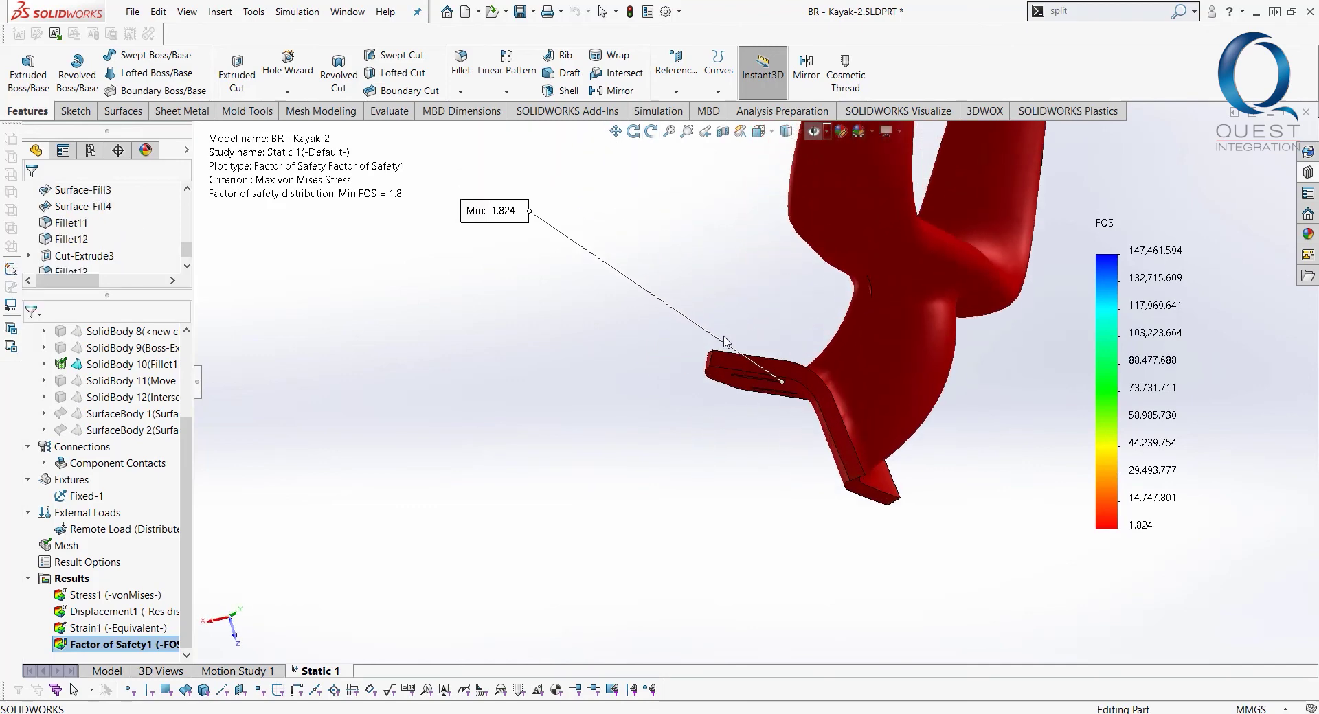
pyautogui.scroll(4, 752, 285)
pyautogui.scroll(3, 758, 261)
pyautogui.scroll(-2, 796, 213)
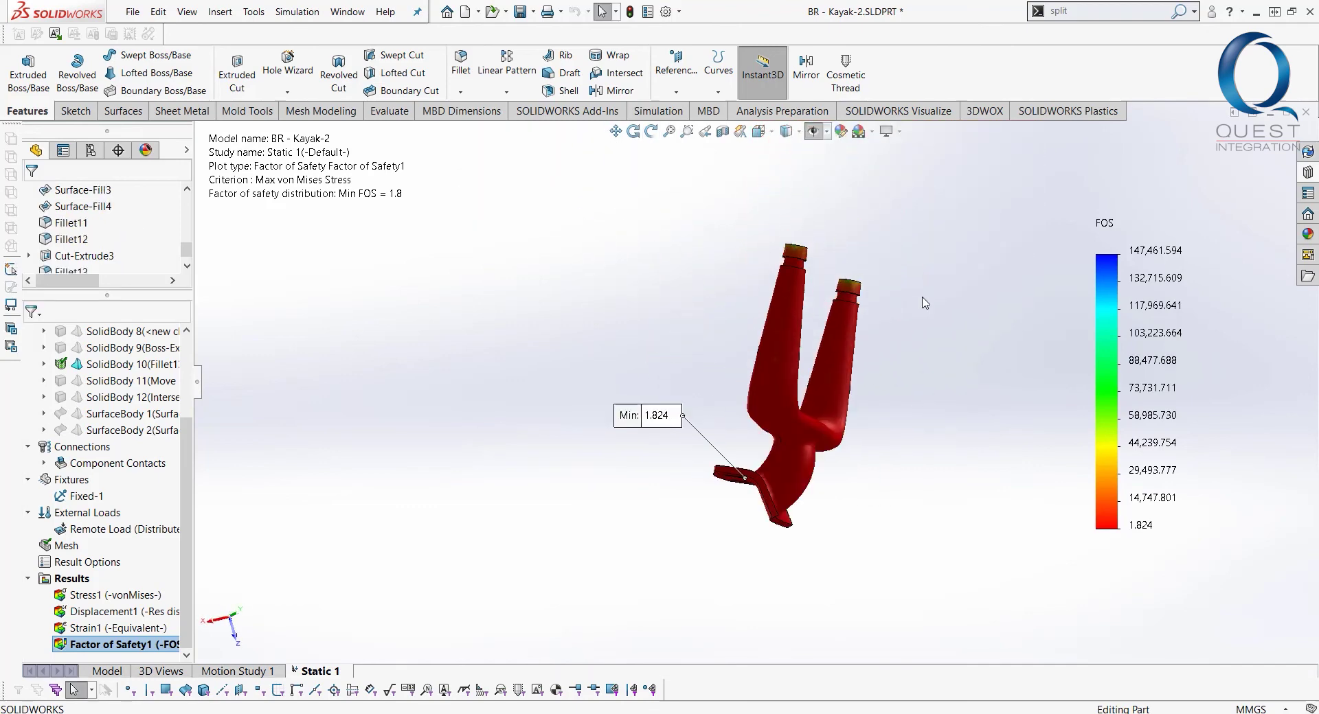
pyautogui.doubleClick(1138, 255)
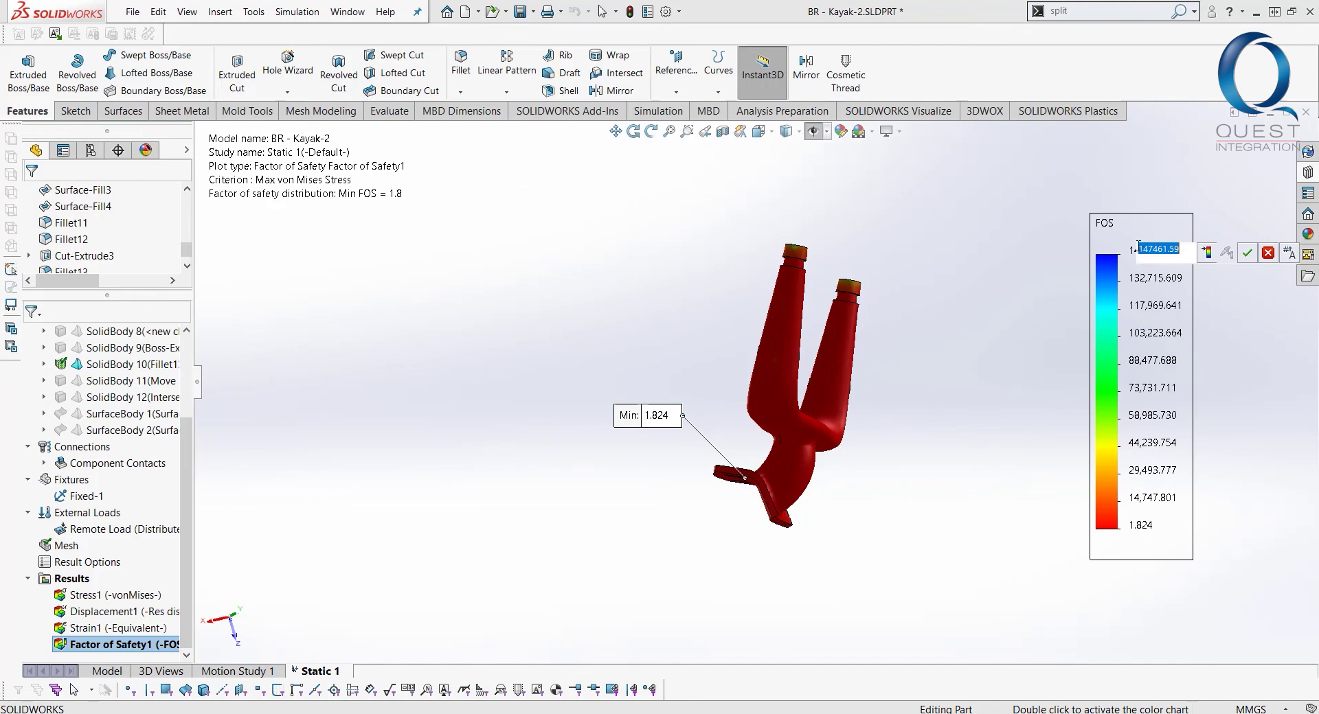
pyautogui.write('10')
pyautogui.press('Return')
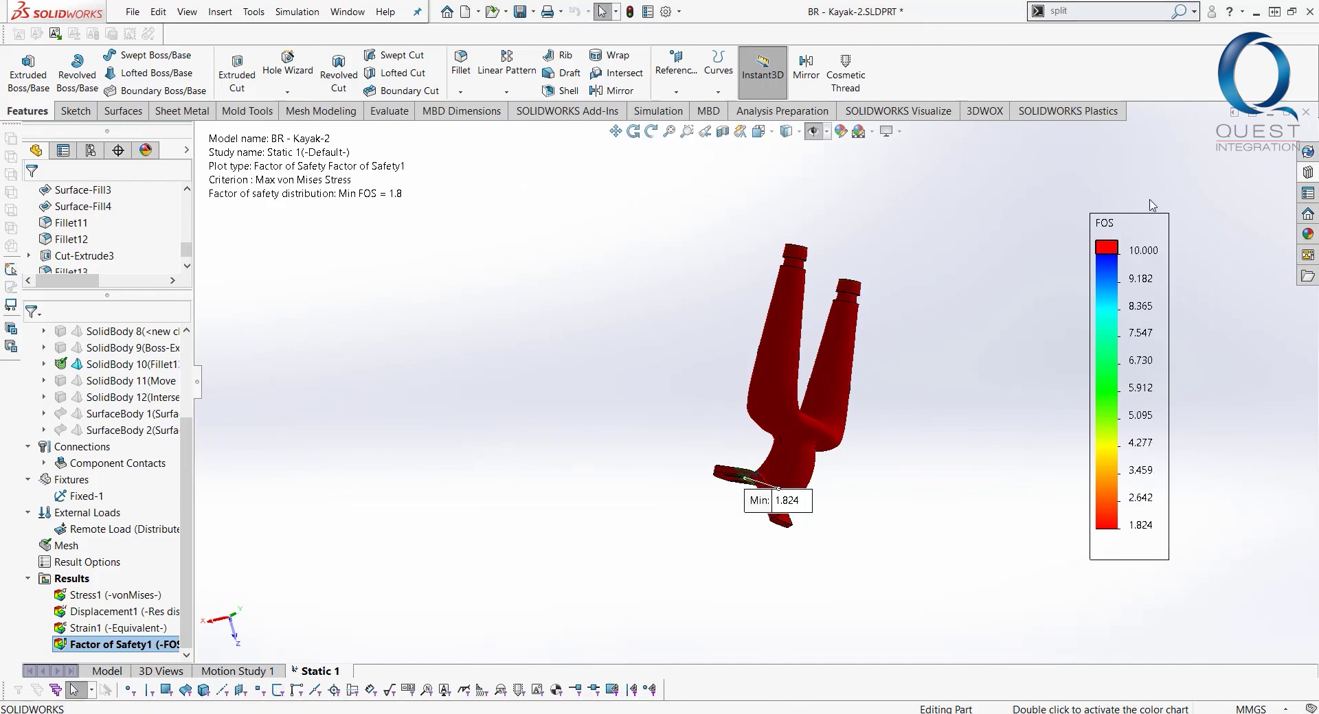
# Change the legend color for factor of safety values above the maximum to blue
pyautogui.doubleClick(1105, 247)
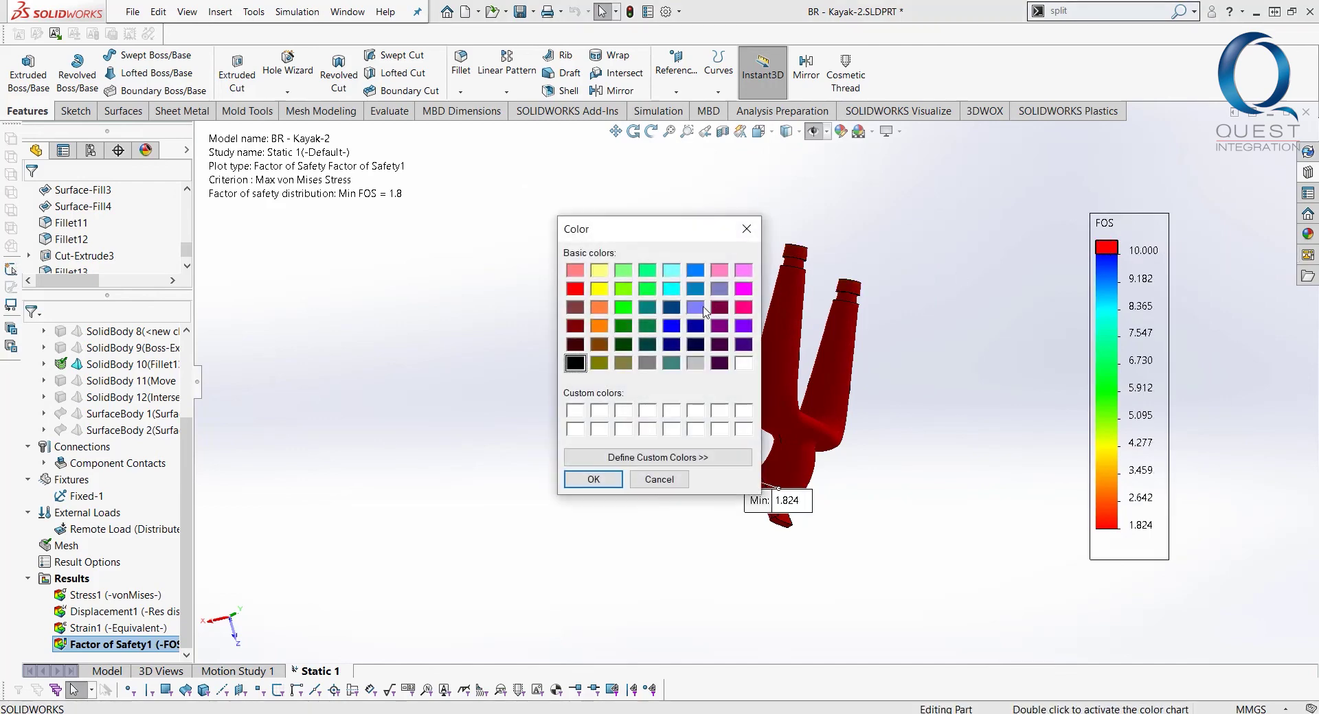
pyautogui.click(695, 270)
pyautogui.click(670, 329)
pyautogui.click(593, 479)
# Examine the factor of safety distribution around the slots and bend of the mounting plate, and across the whole mount
pyautogui.moveTo(613, 363); pyautogui.dragTo(706, 412, button='middle')
pyautogui.scroll(-6, 681, 366)
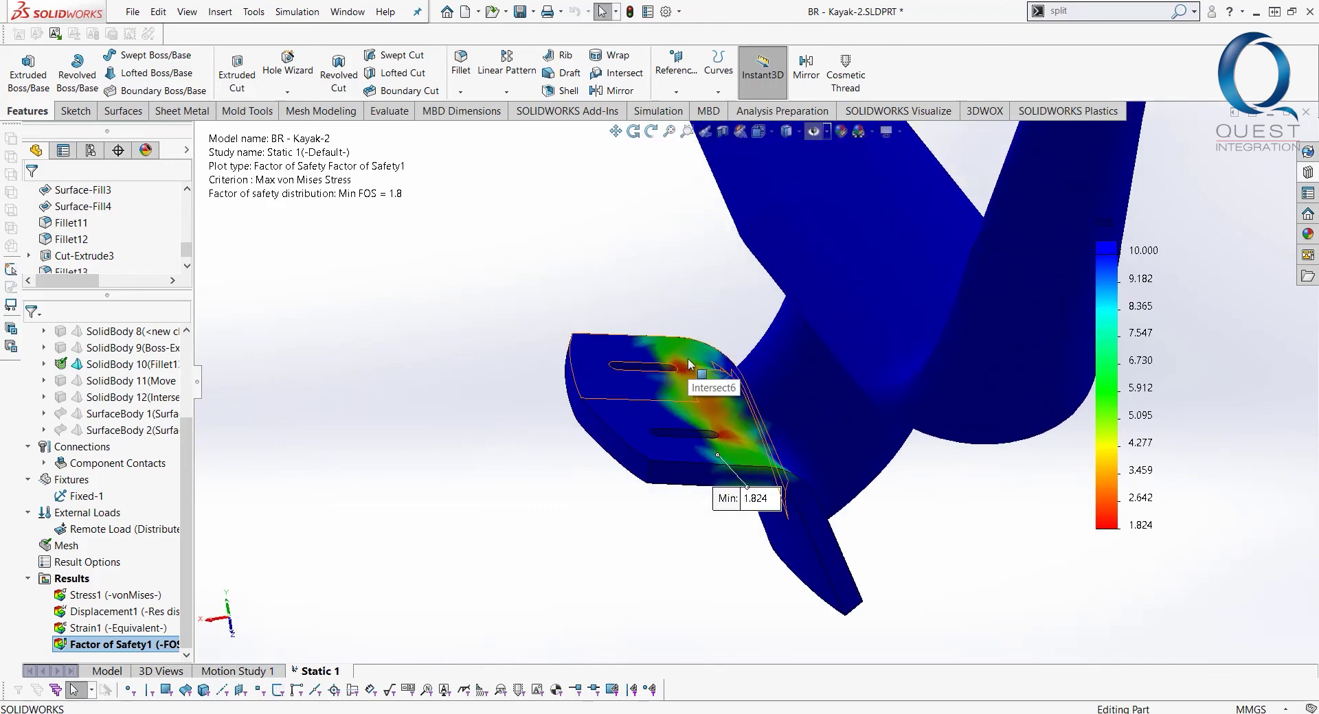
pyautogui.scroll(5, 876, 535)
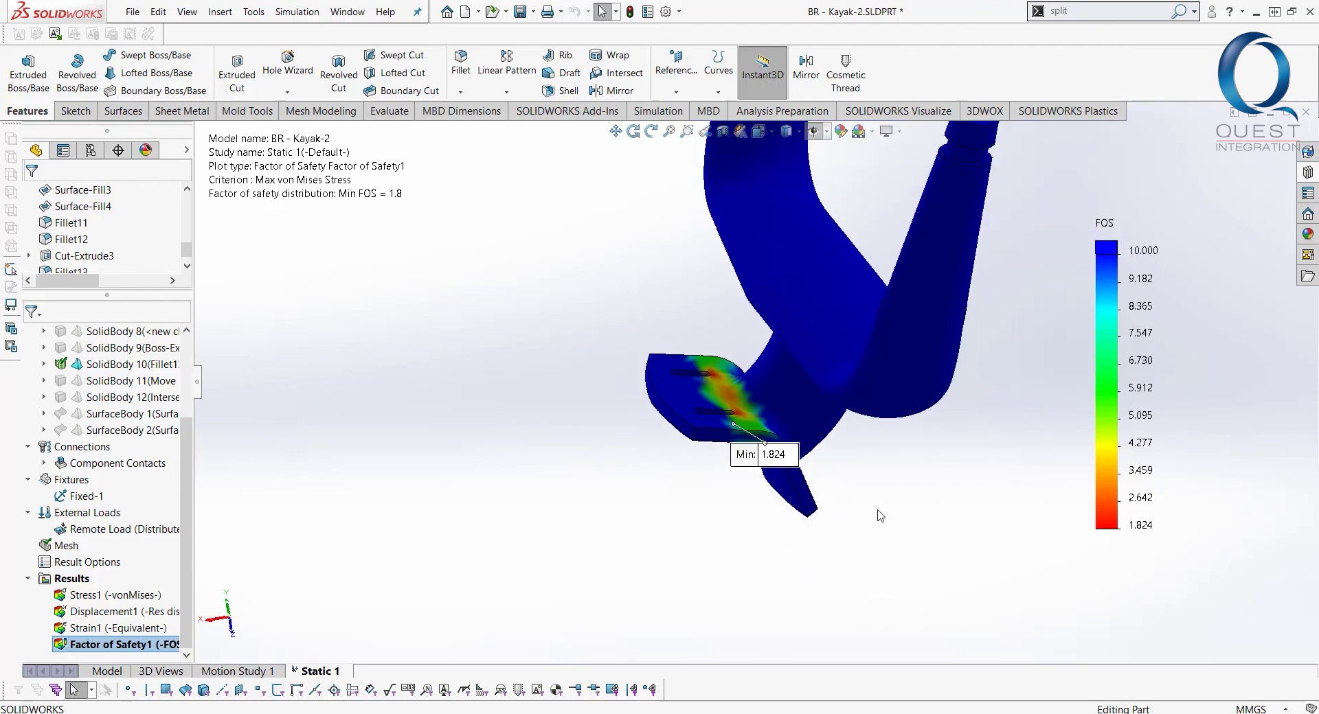
pyautogui.scroll(-2, 947, 191)
pyautogui.moveTo(851, 204); pyautogui.dragTo(836, 150, button='middle')
pyautogui.press('f')
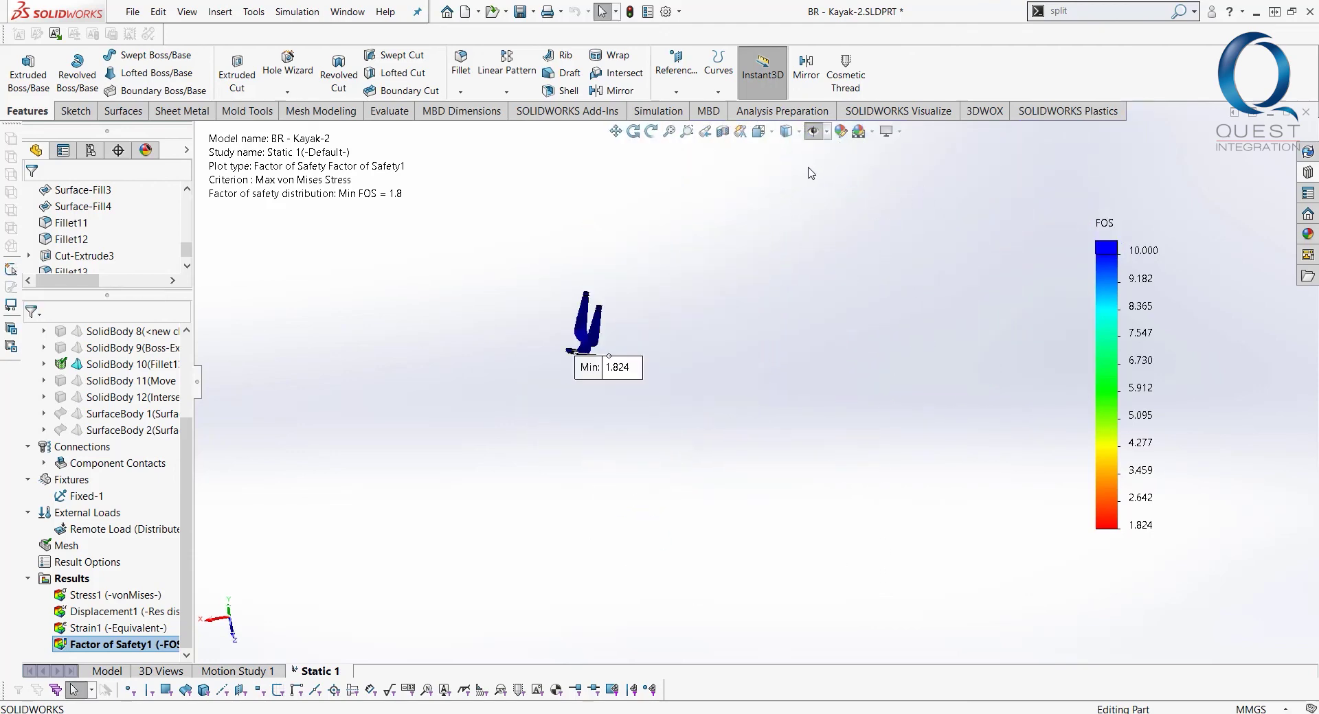
pyautogui.scroll(-2, 539, 273)
pyautogui.scroll(-1, 651, 439)
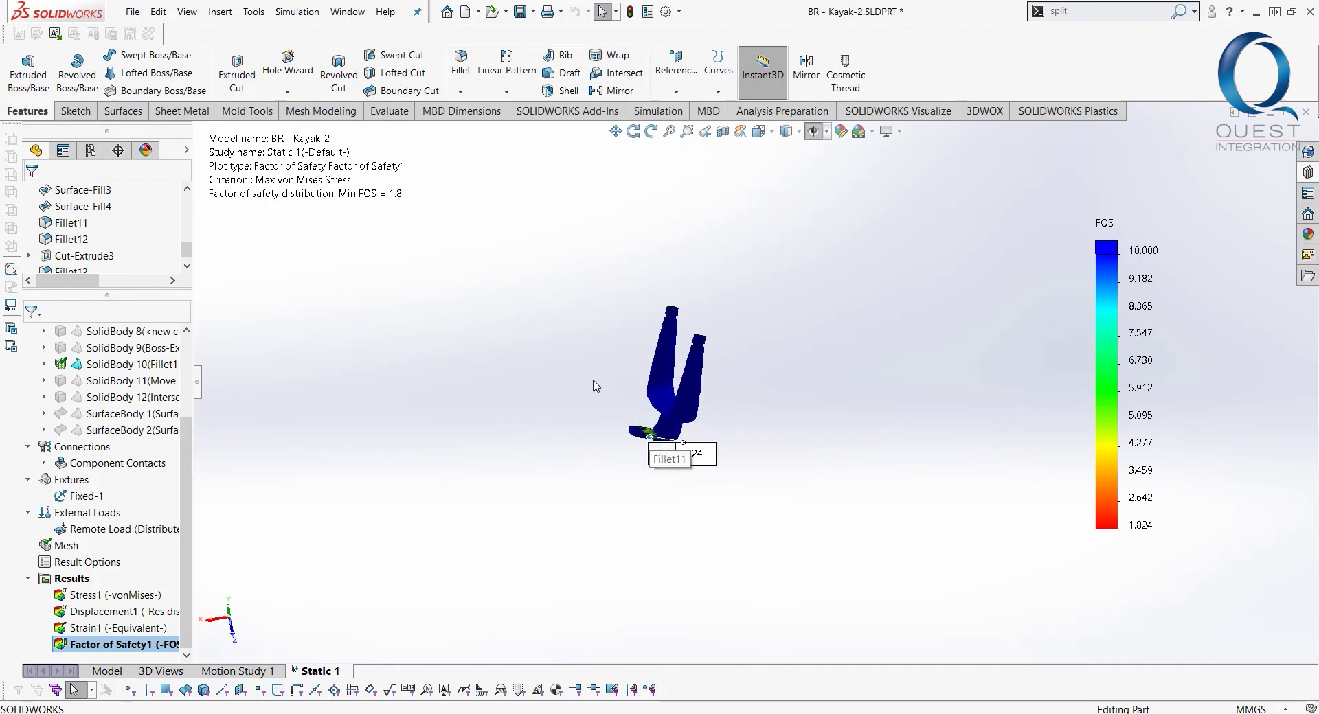
# Leave the study results for the part model and show the Graphic (Open) -1 body of the scanned kayak
pyautogui.click(106, 671)
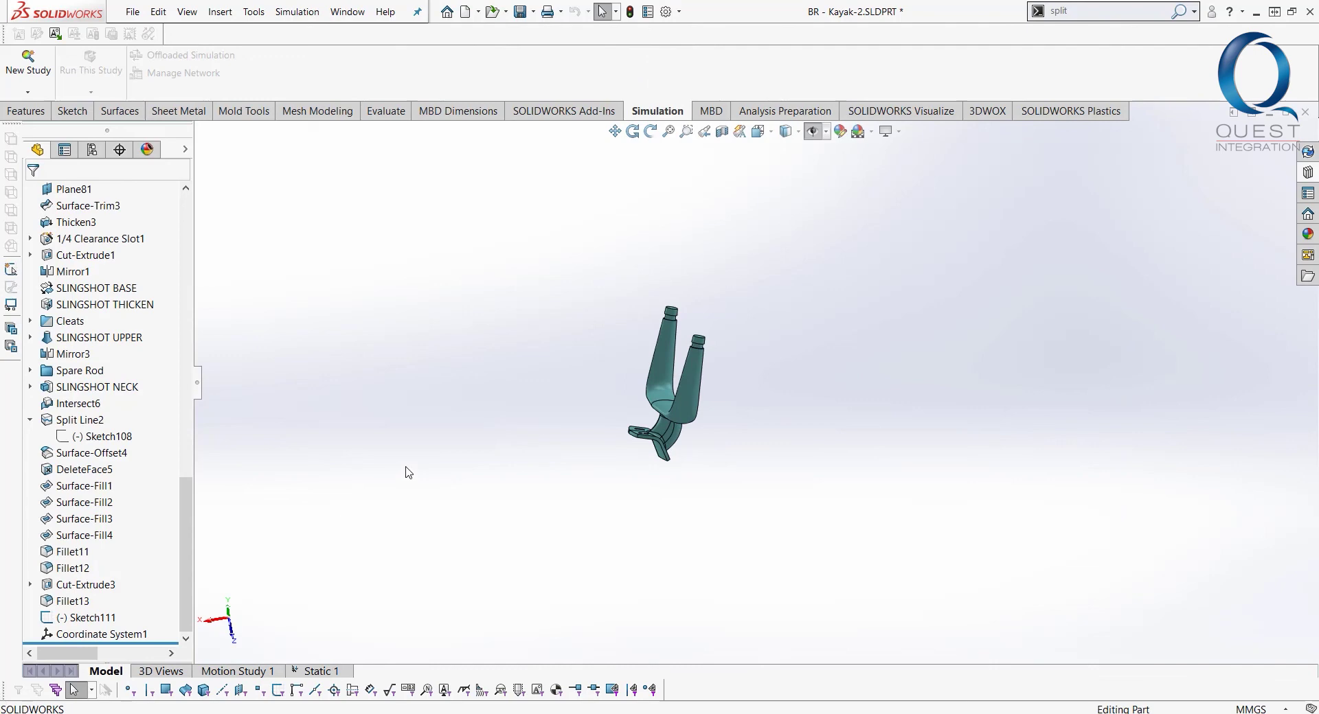
pyautogui.rightClick(184, 268)
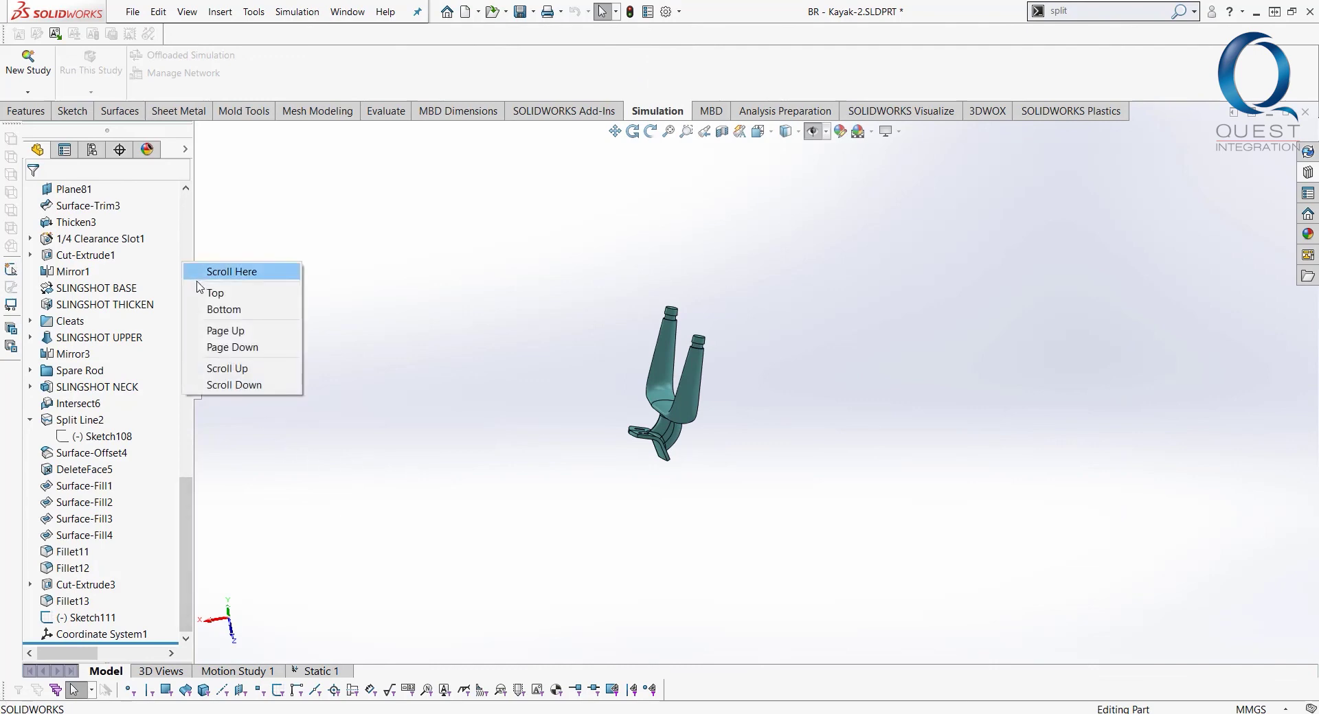
pyautogui.click(203, 288)
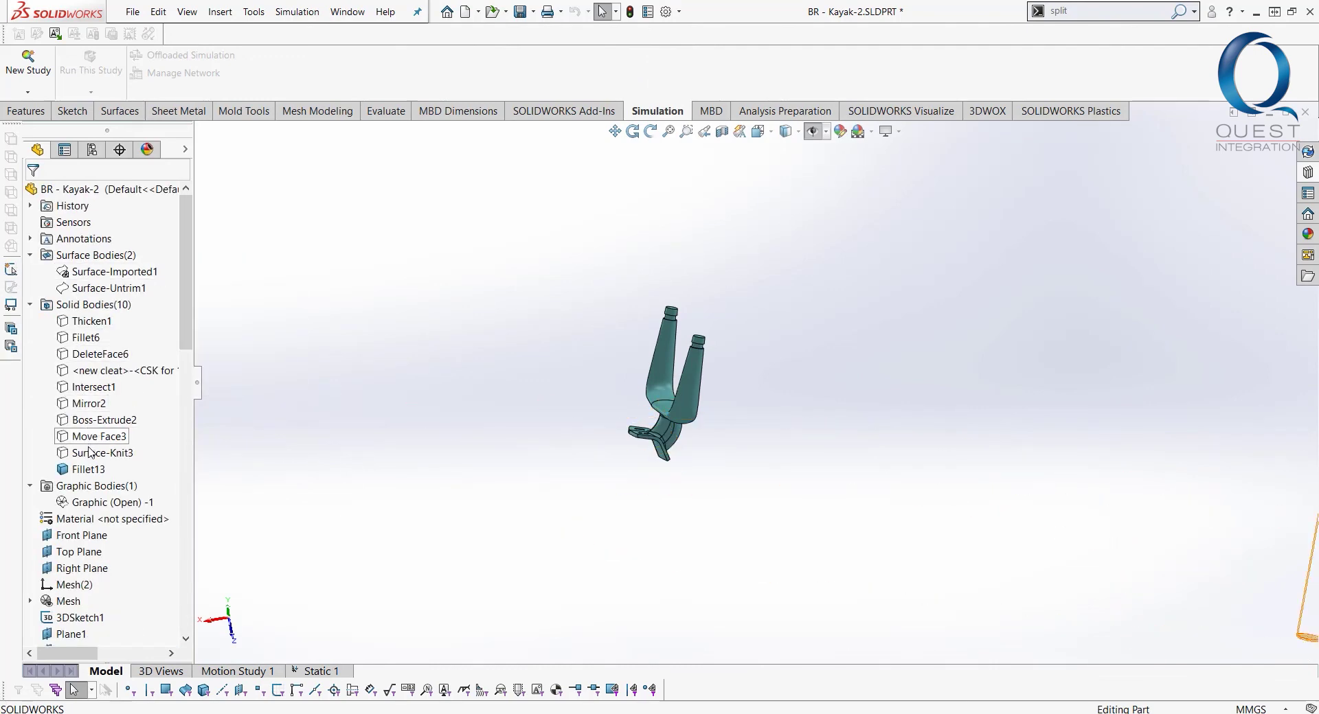
pyautogui.click(103, 502)
pyautogui.rightClick(91, 509)
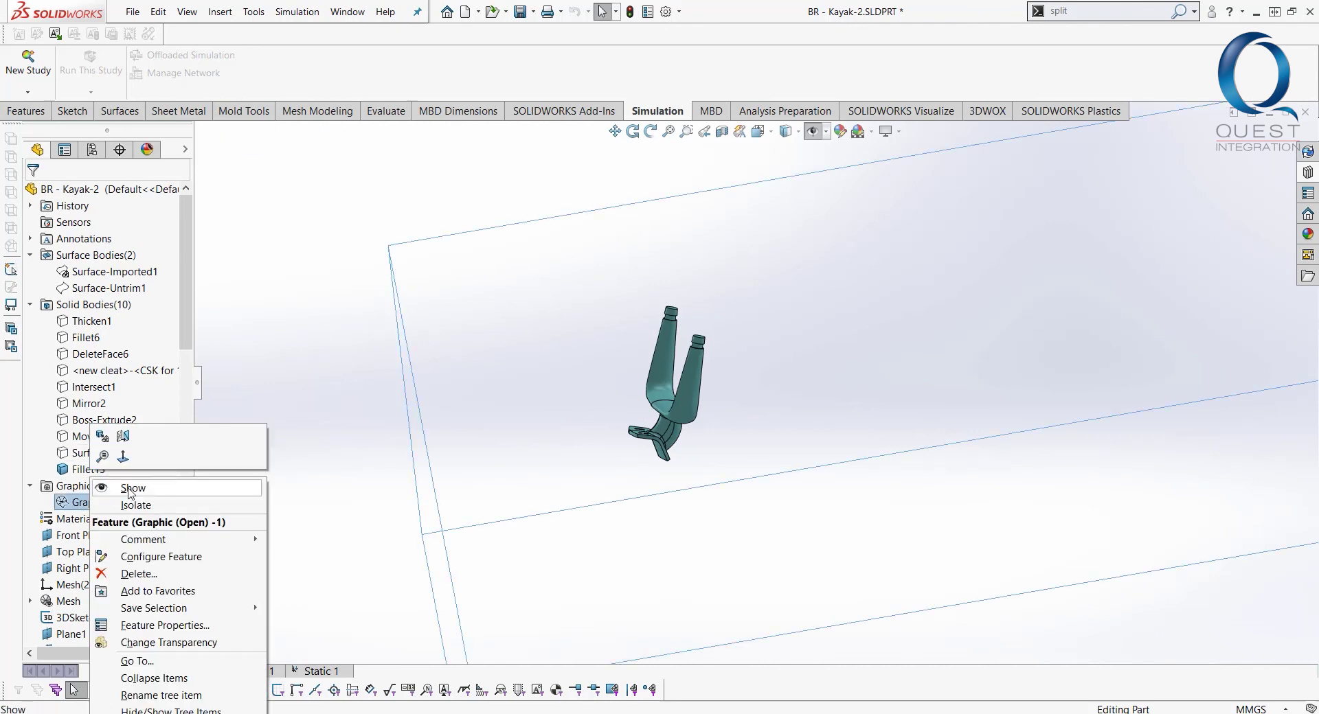
pyautogui.click(130, 485)
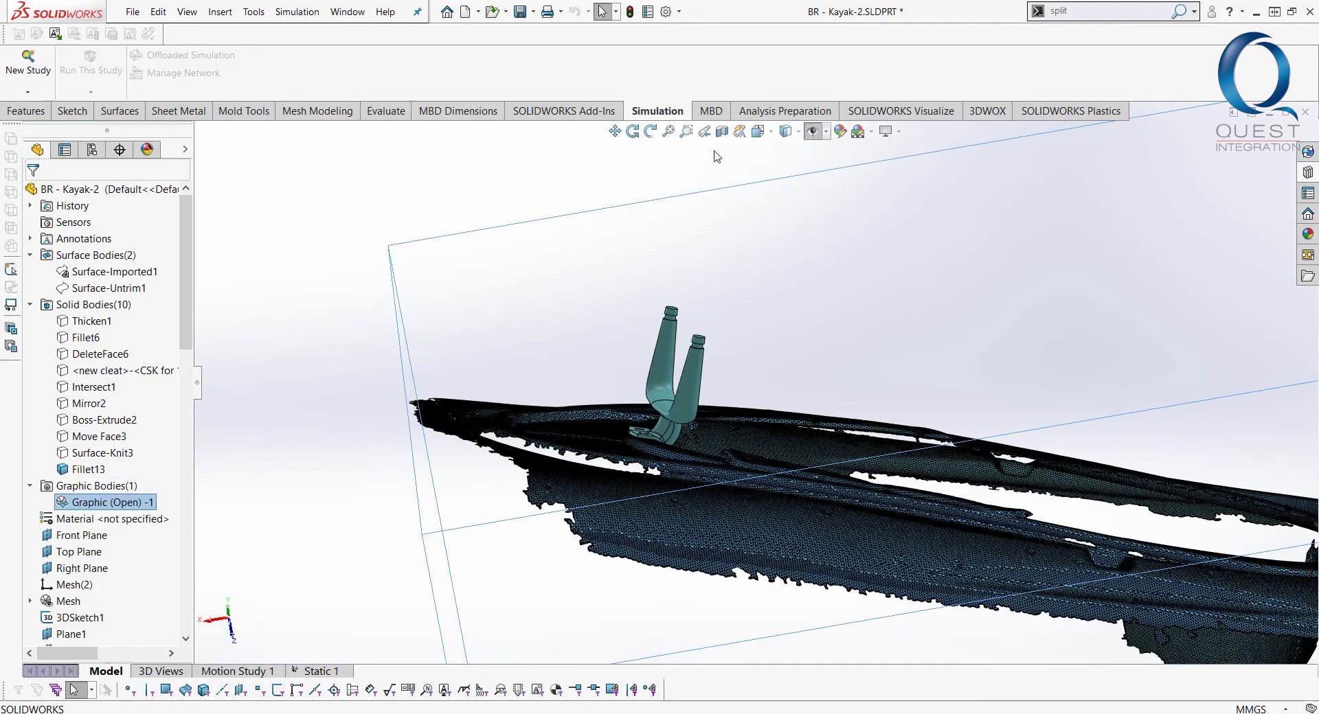
# Display the model shaded without edges, clear the selection and view the slingshot mount in place on the kayak scan
pyautogui.click(786, 169)
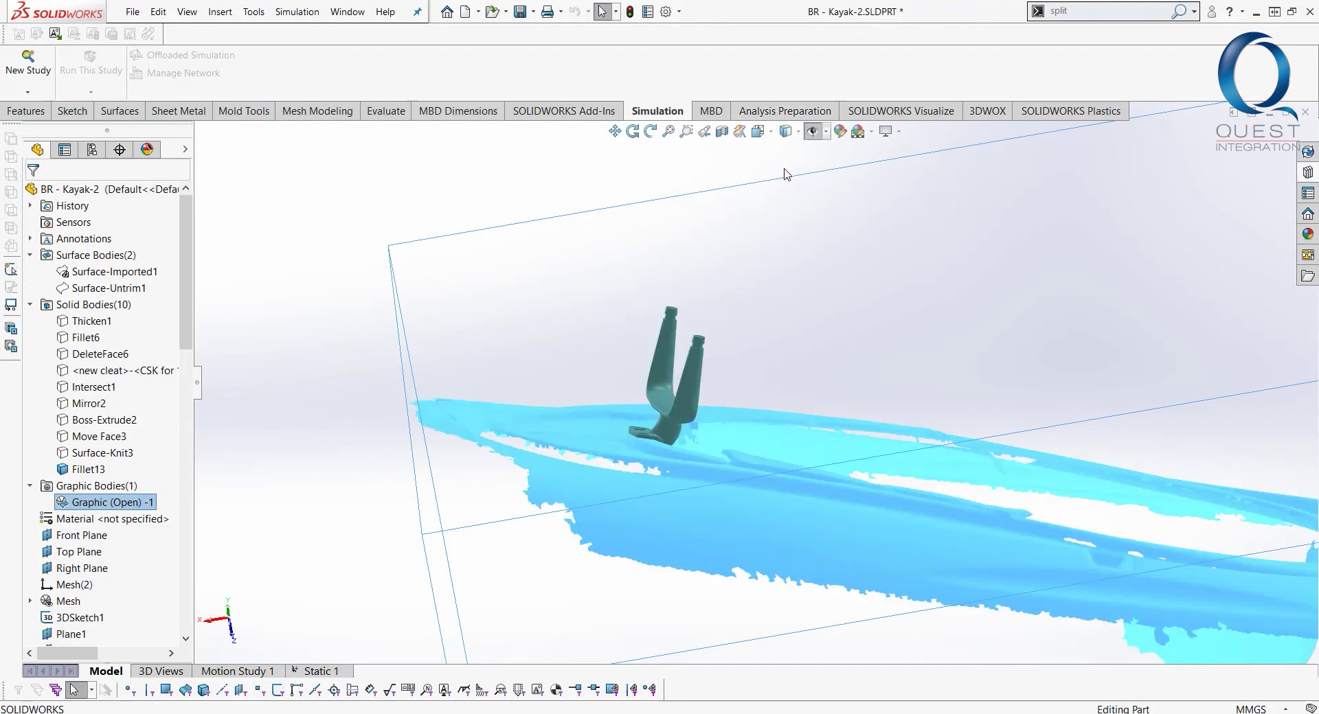
pyautogui.click(796, 283)
pyautogui.moveTo(798, 270); pyautogui.dragTo(927, 432, button='middle')
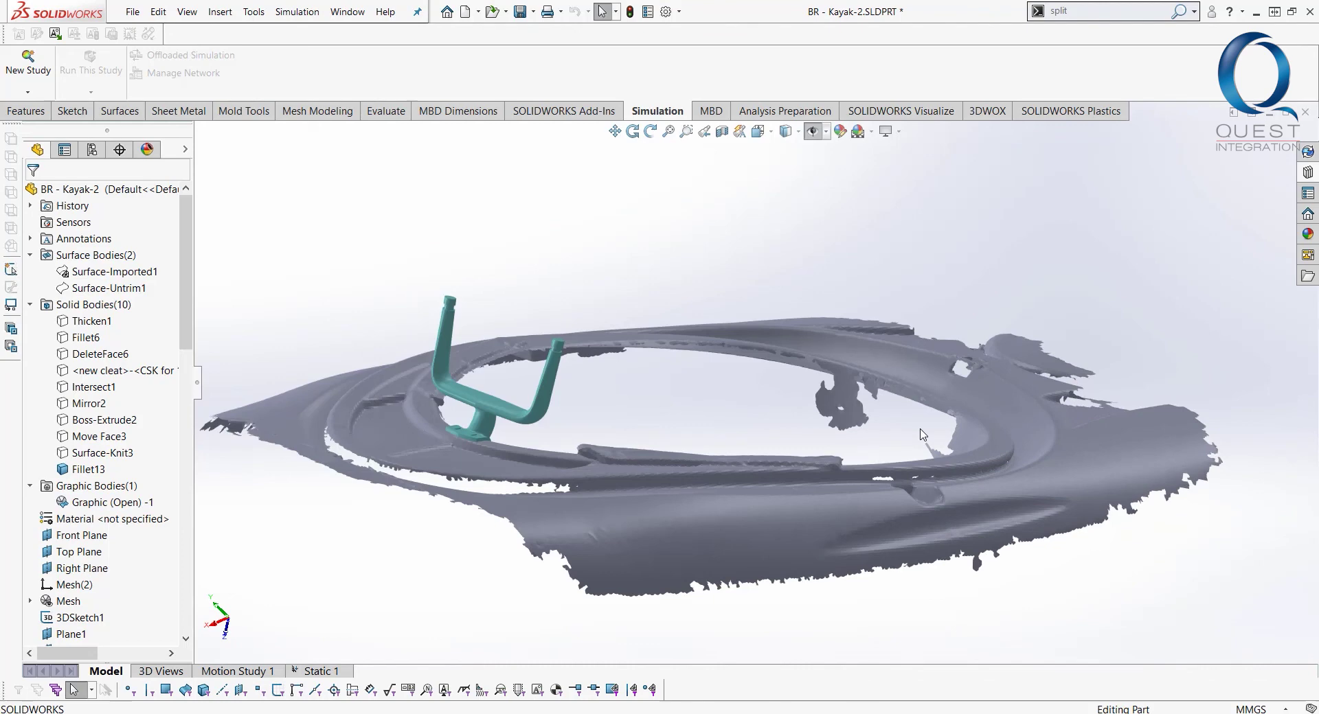